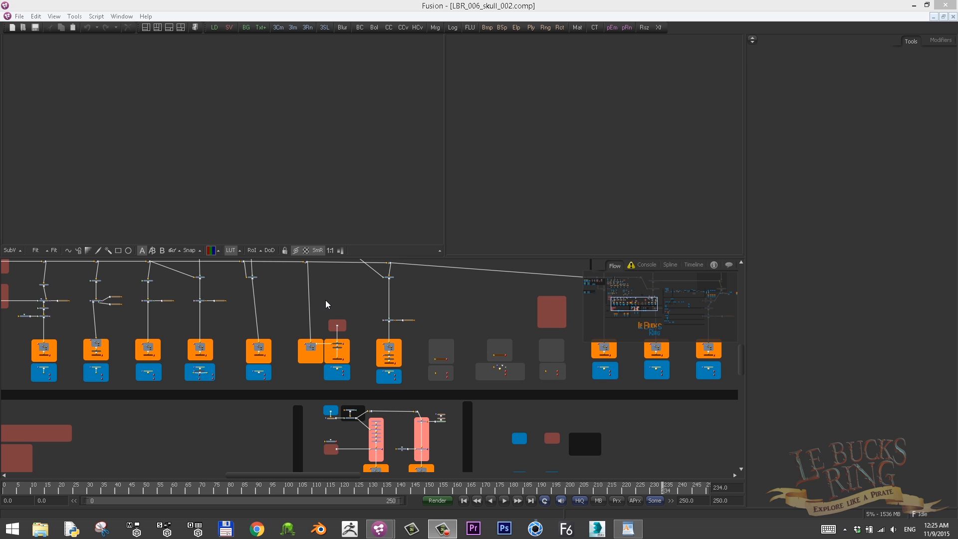
drag(41, 372, 279, 445)
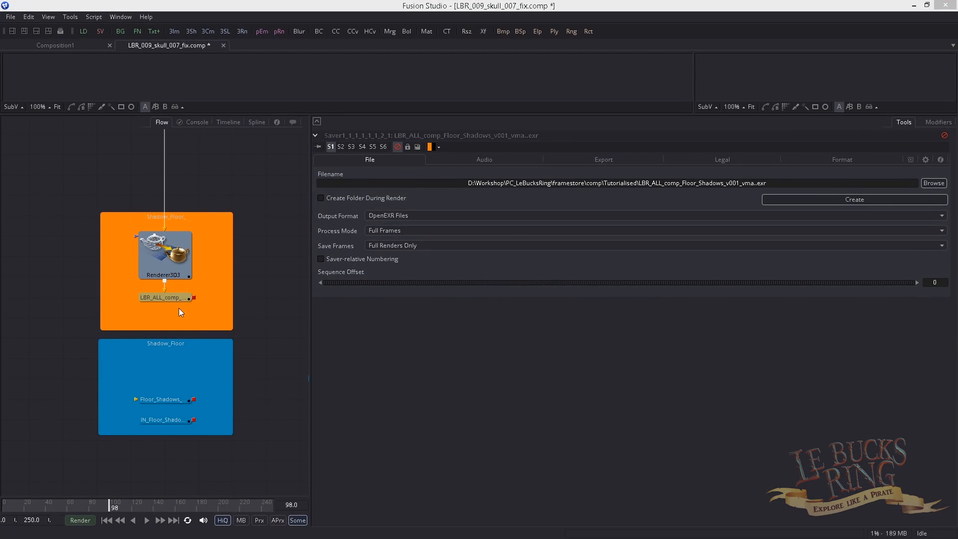
- Enable the LBR_ALL_comp_Floor_Shadows_v001 Saver under Renderer3D3 and move the playhead to the start of the timeline
click(172, 299)
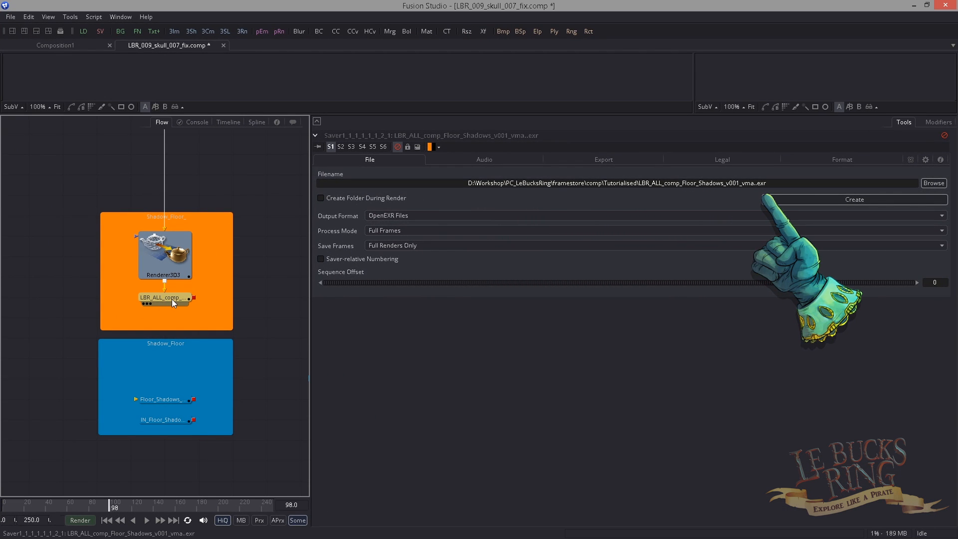
click(207, 319)
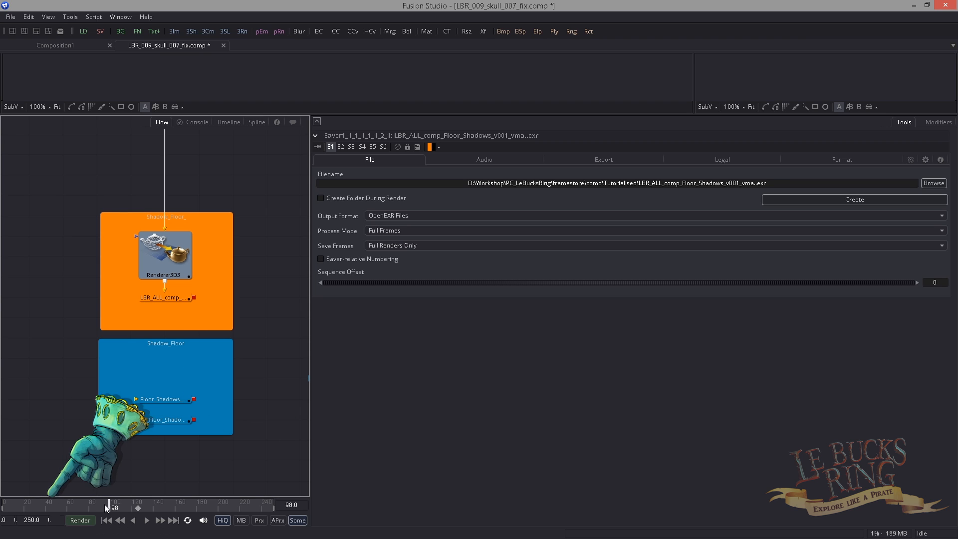
drag(106, 507, 2, 507)
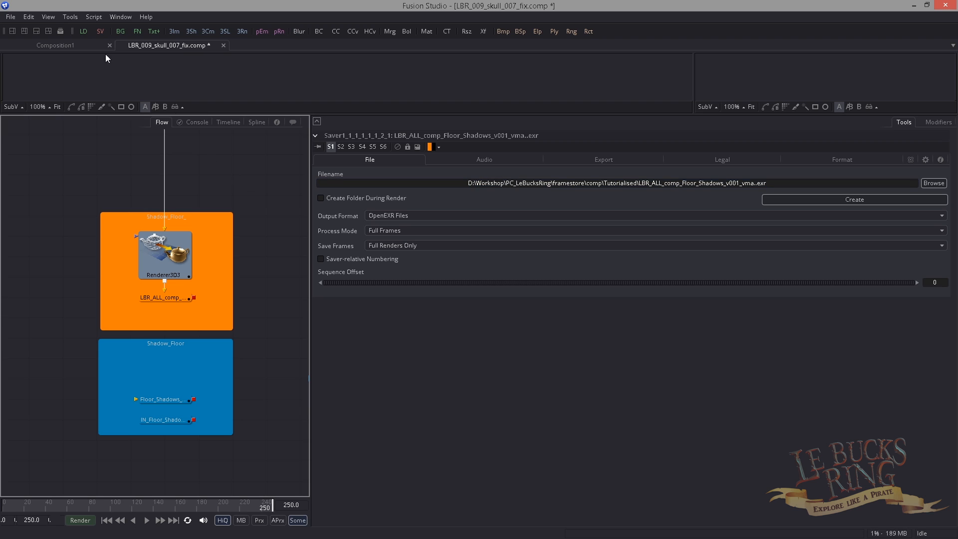
- Add a Loader for the LBR_ALL_comp_Floor_Shadows_v001 sequence in the Shadow_Floor group and connect it to the Floor_Shadows node
drag(106, 54, 163, 378)
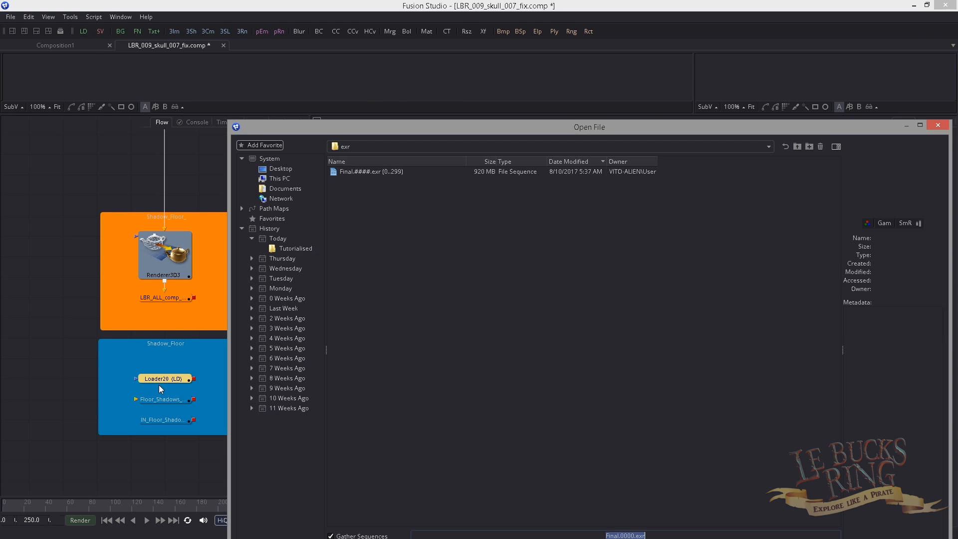
key(Escape)
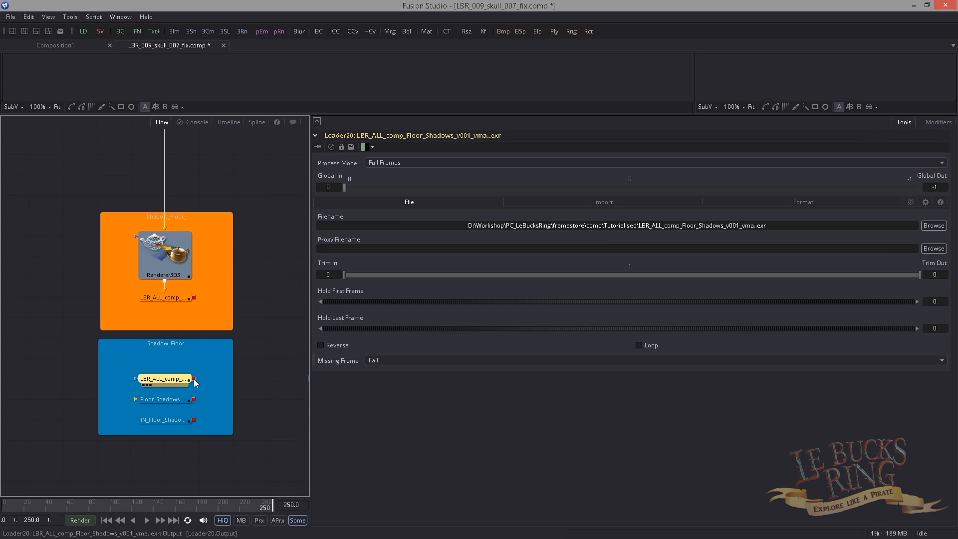
drag(195, 382, 164, 401)
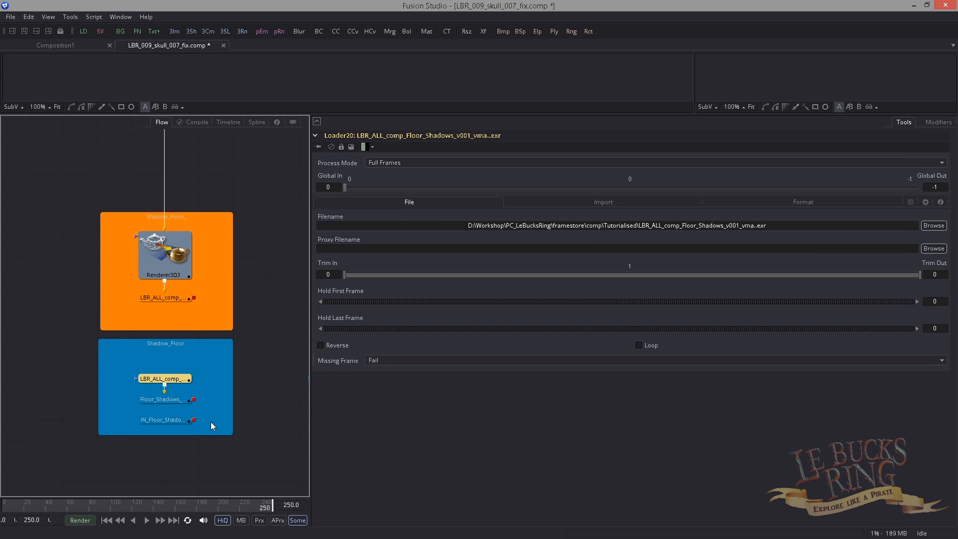
click(172, 400)
click(172, 420)
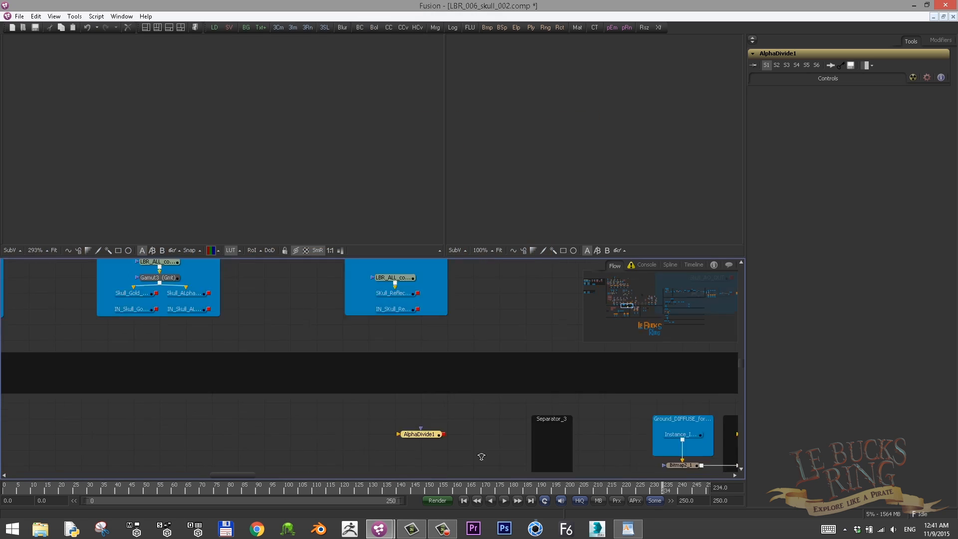
- Place the AlphaDivide1 node in the empty space between the Skull_Gold and Skull_Reflection groups
scroll(482, 456, up, 4)
drag(420, 434, 296, 349)
click(366, 352)
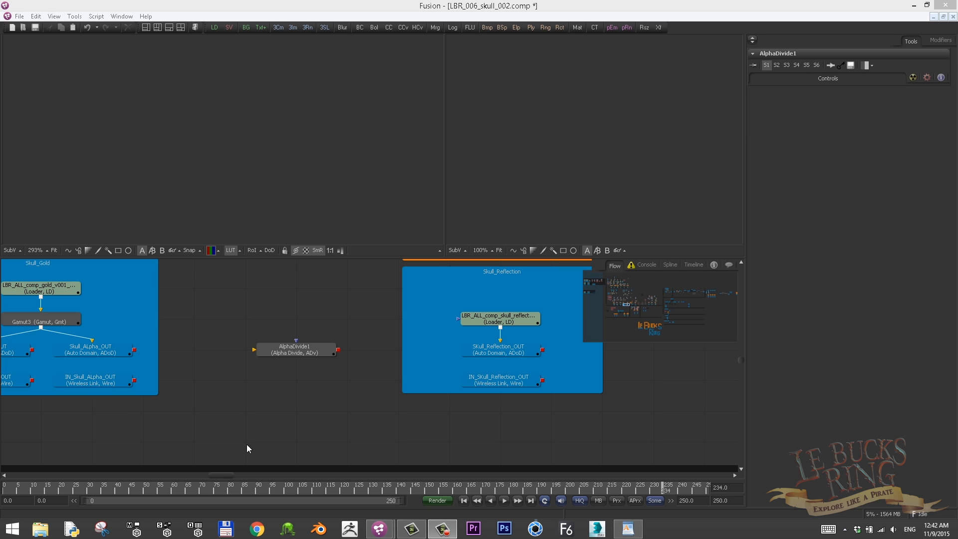
drag(243, 331, 444, 400)
drag(444, 352, 393, 353)
scroll(250, 331, up, 1)
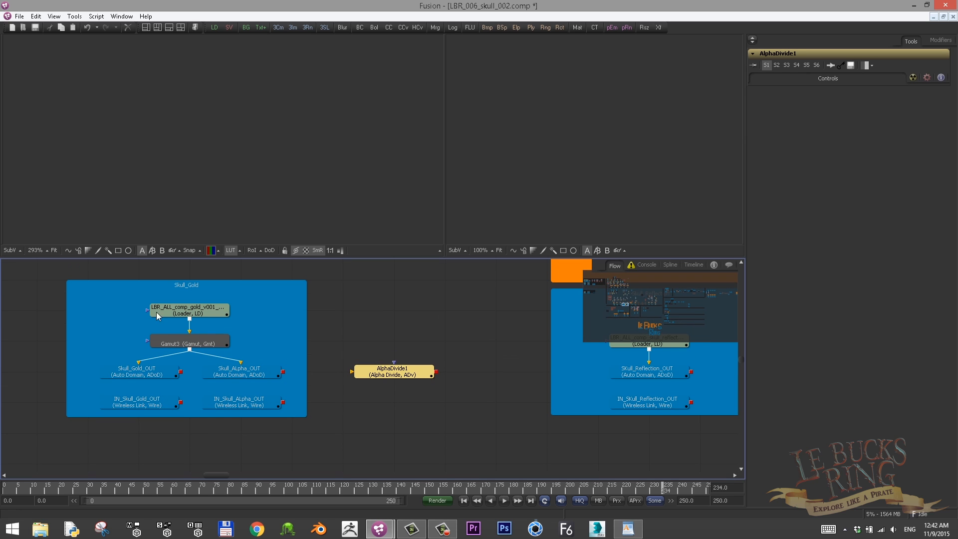
- Display the Skull_Gold_OUT node in the first viewer and examine the gold ring render
click(143, 373)
key(1)
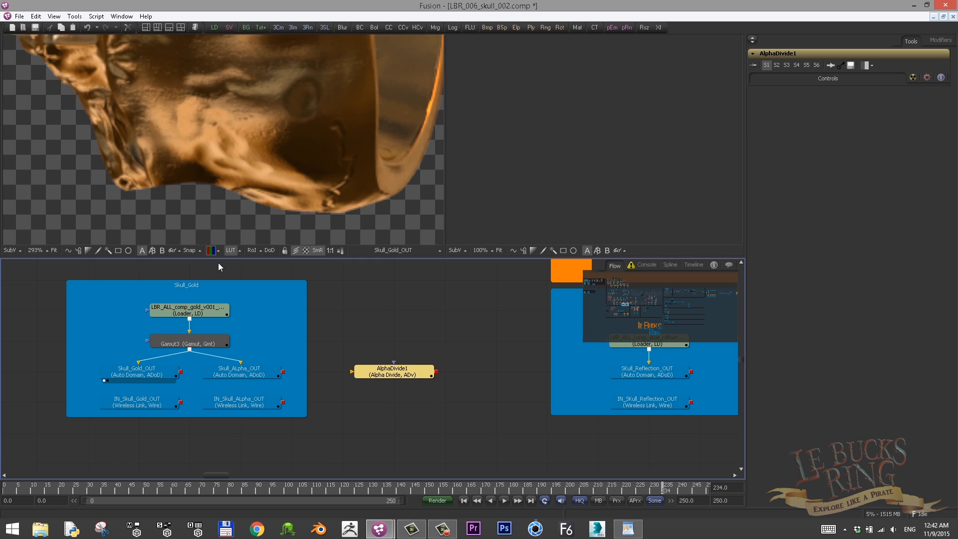
scroll(120, 176, down, 3)
scroll(277, 187, up, 1)
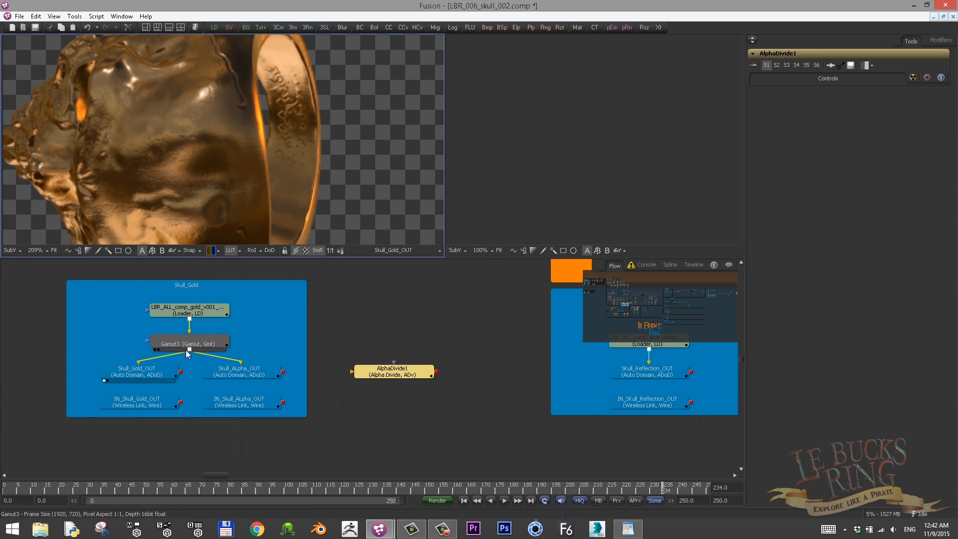
- Connect the Gamut3 output to AlphaDivide1, display AlphaDivide1 in the first viewer and inspect the ring's edge
drag(189, 350, 385, 370)
key(1)
scroll(305, 83, up, 2)
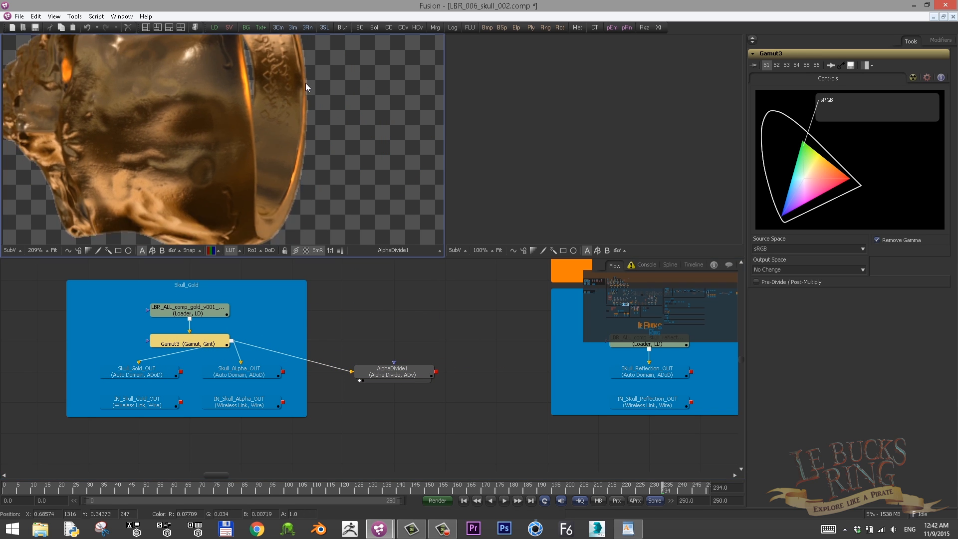
scroll(285, 128, up, 2)
scroll(333, 145, up, 2)
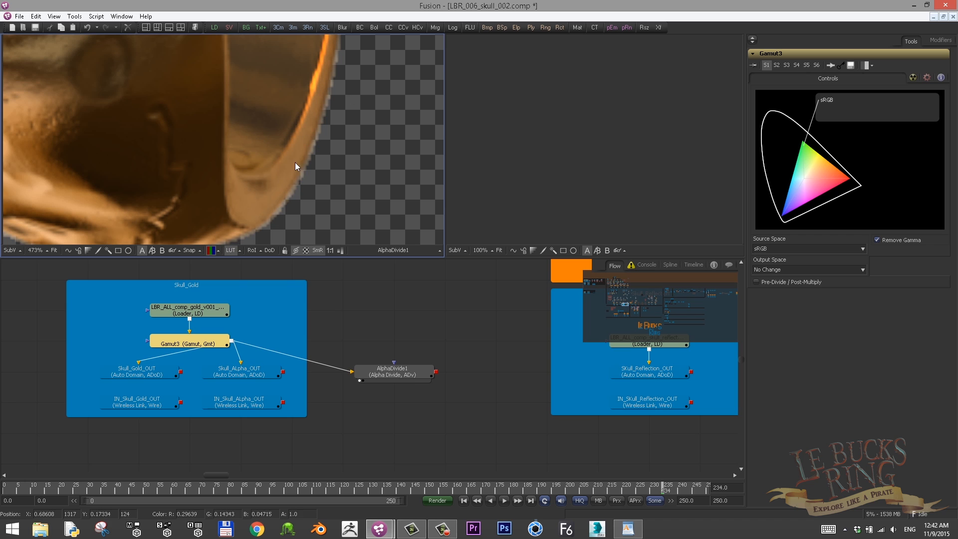
scroll(287, 172, down, 2)
- Align AlphaDivide1 level with Gamut3 and check its alpha, red, green and blue channels in the first viewer
key(a)
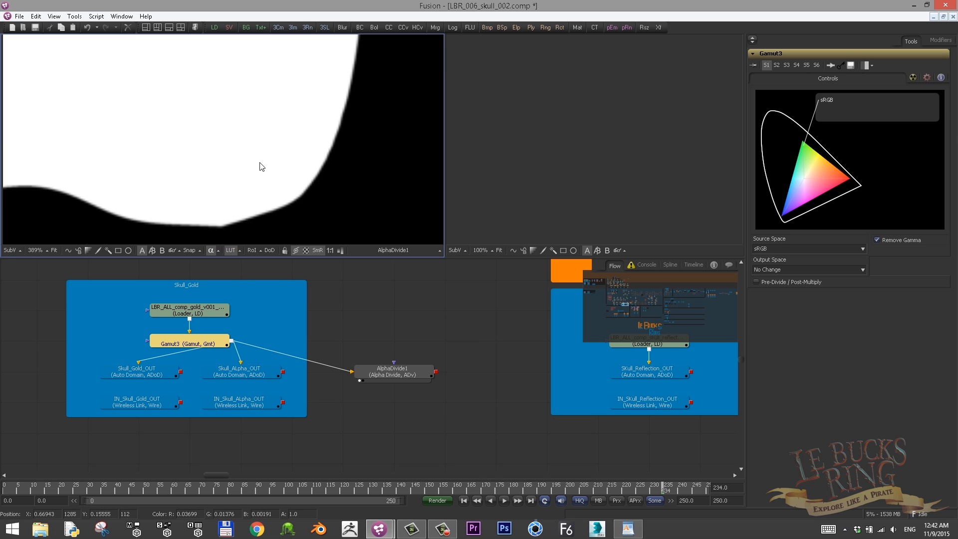
drag(375, 371, 375, 342)
drag(303, 200, 319, 209)
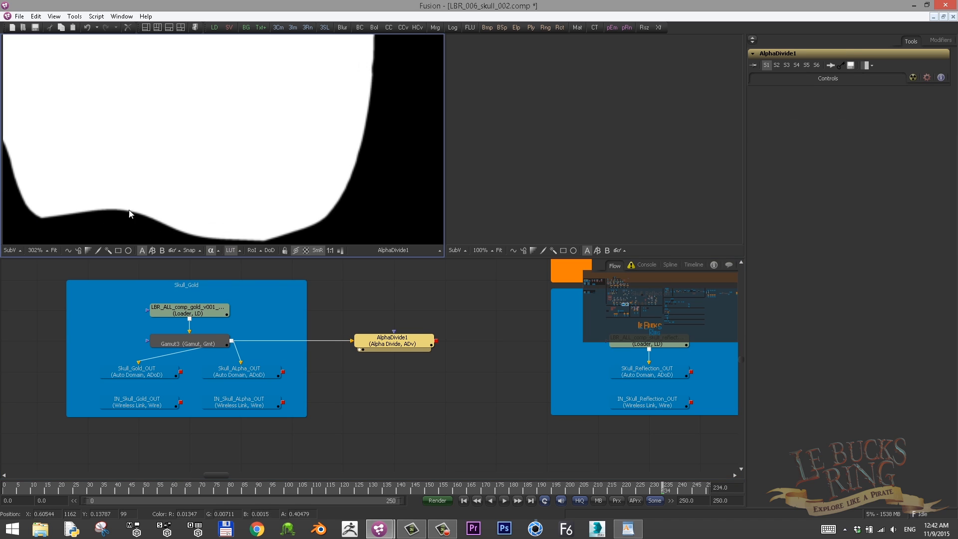
key(c)
key(r)
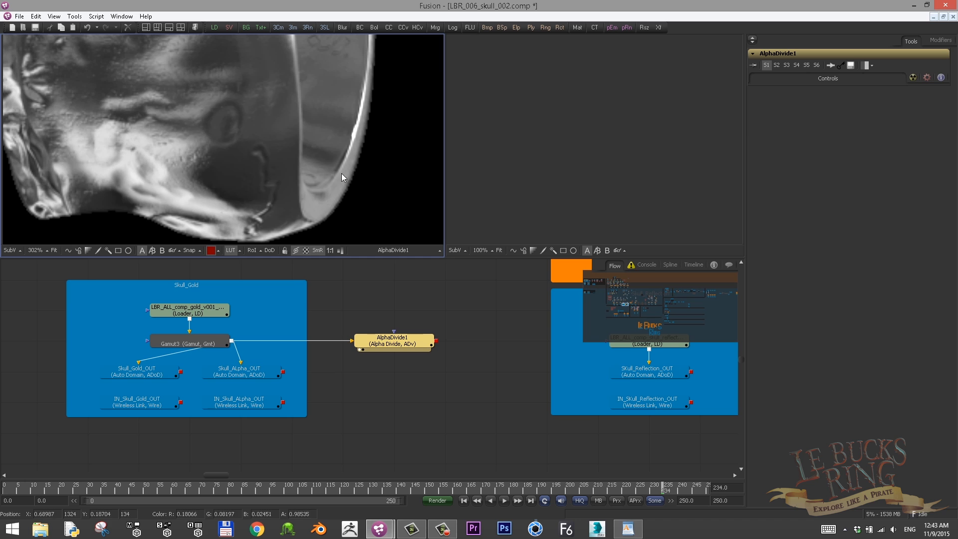
key(g)
key(b)
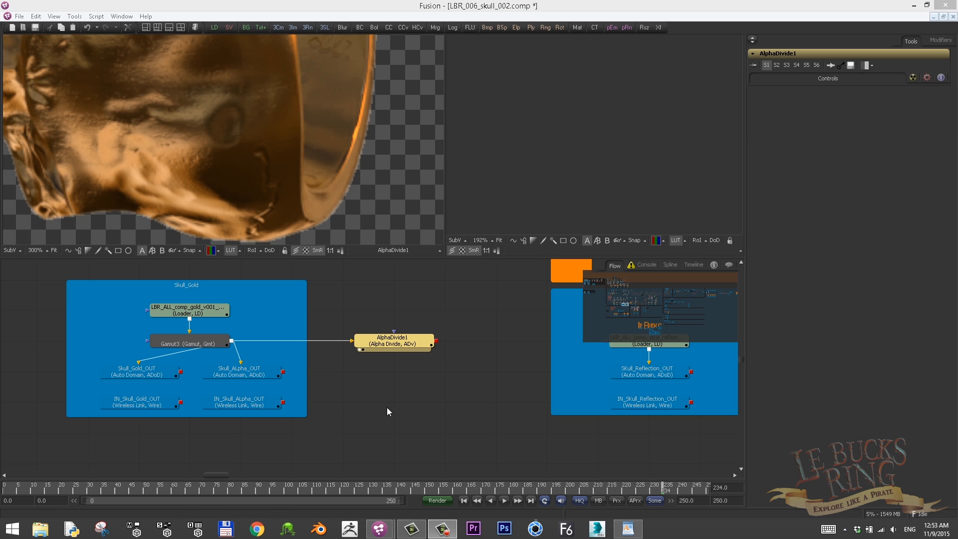
- Add a Channel Booleans node below AlphaDivide1, feed it from Gamut3 and display it in the second viewer
key(ctrl+space)
text(bool)
key(Return)
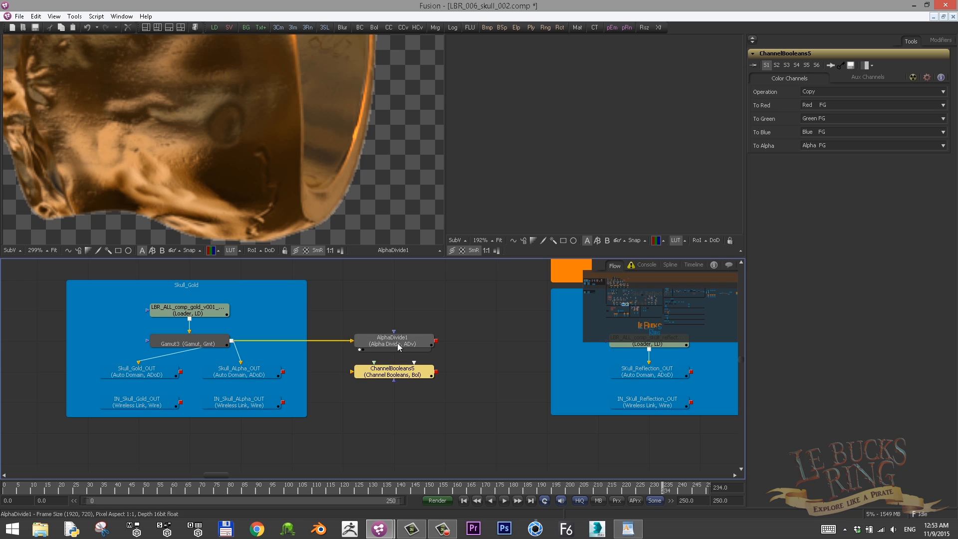
click(233, 343)
drag(233, 343, 353, 372)
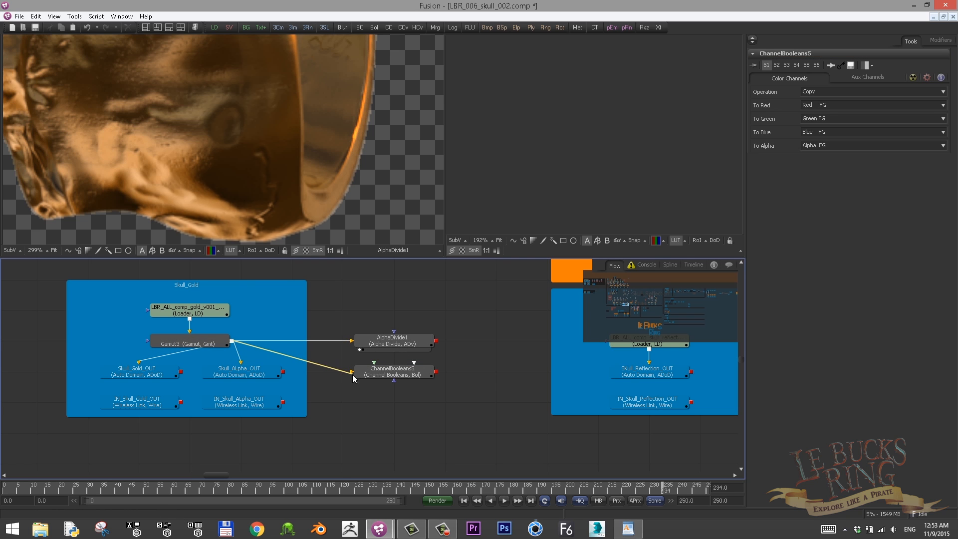
click(392, 339)
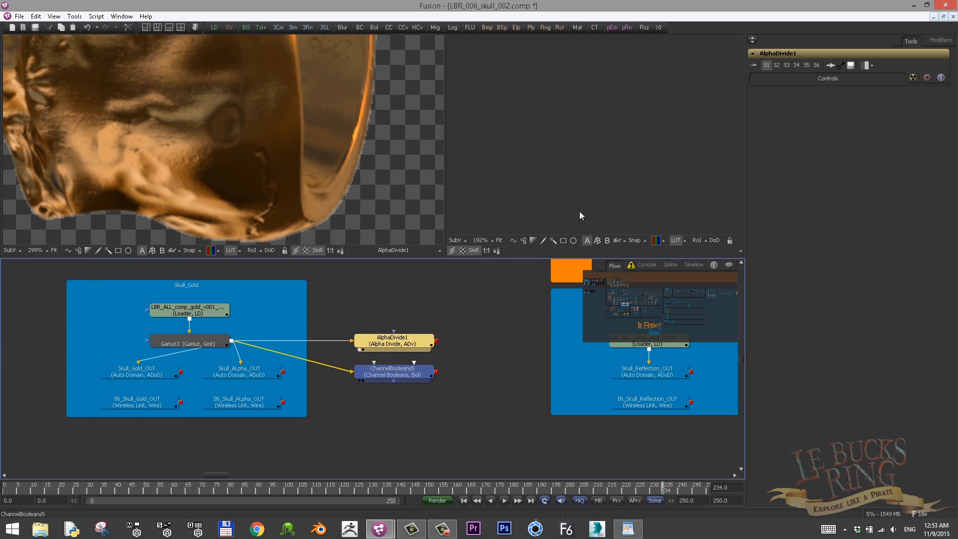
scroll(654, 185, up, 3)
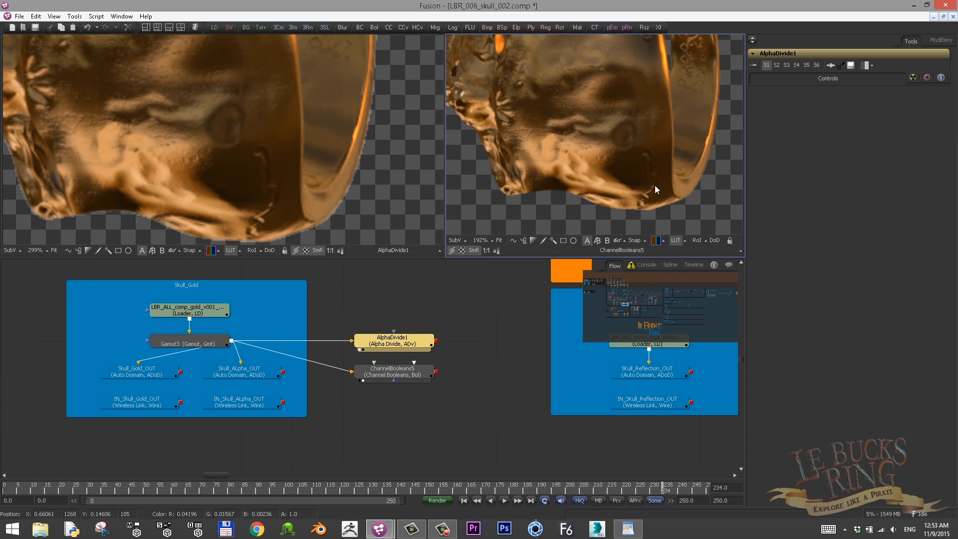
- Set the Channel Booleans operation to Divide
click(394, 374)
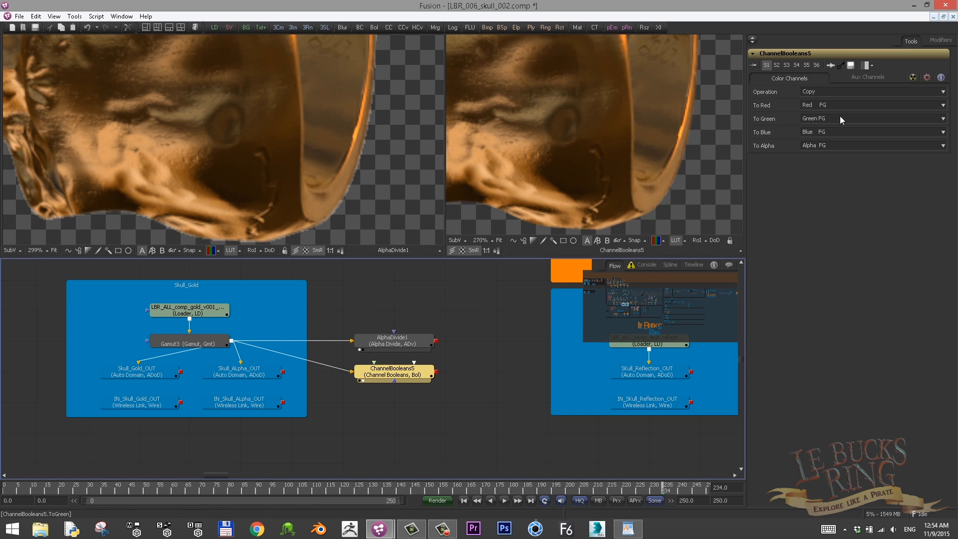
double_click(809, 91)
key(d)
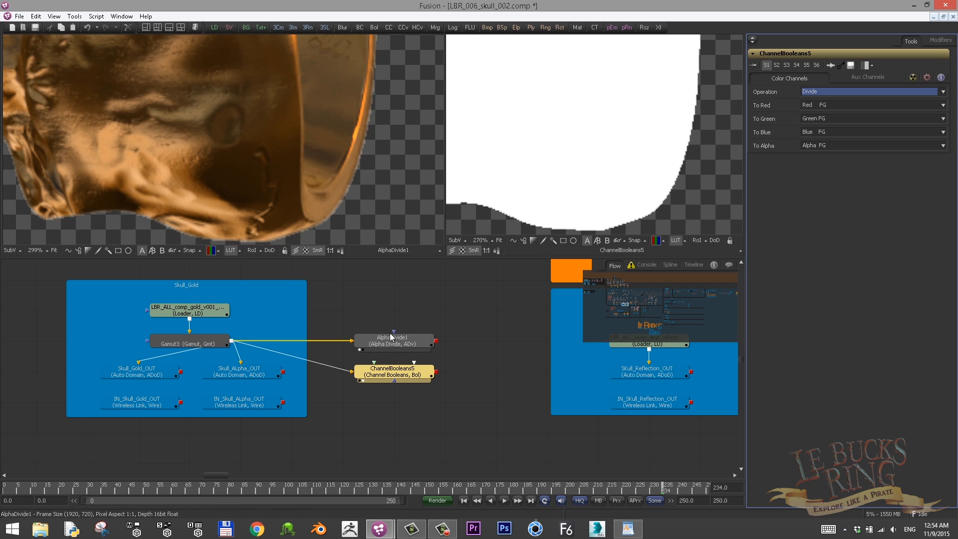
- In the Channel Booleans node, set To Red, To Green and To Blue to Alpha FG, and To Alpha to Do Nothing
click(815, 106)
click(852, 170)
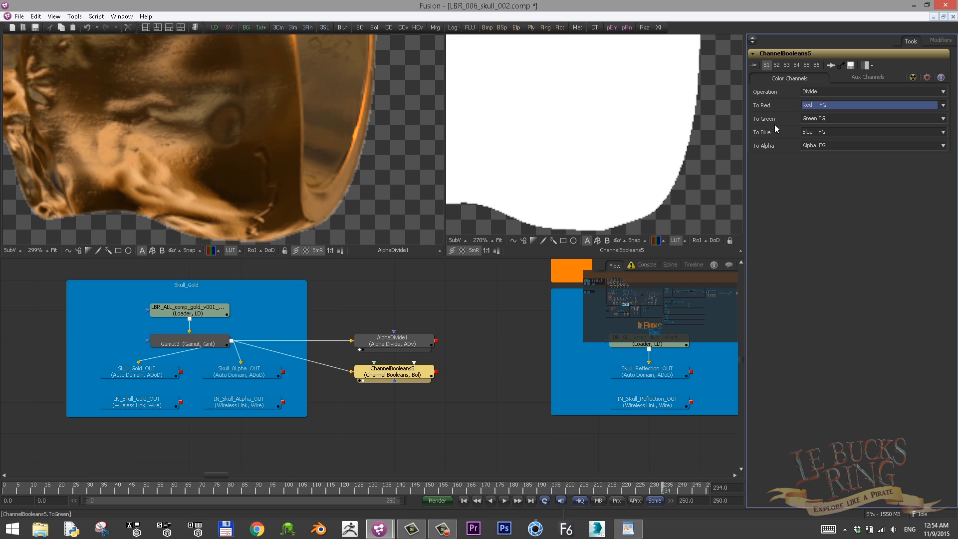
key(a)
click(817, 120)
key(a)
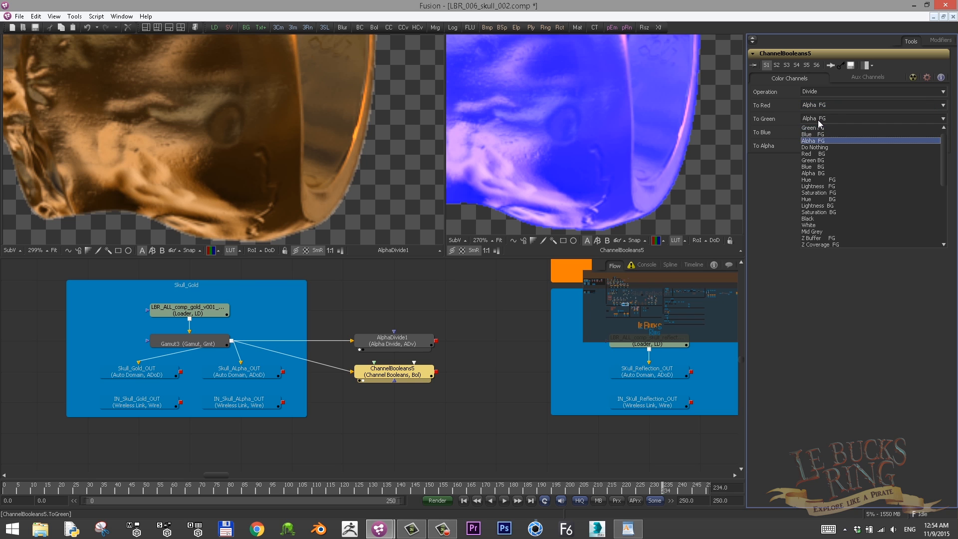
click(817, 121)
click(818, 132)
key(a)
click(789, 125)
click(813, 145)
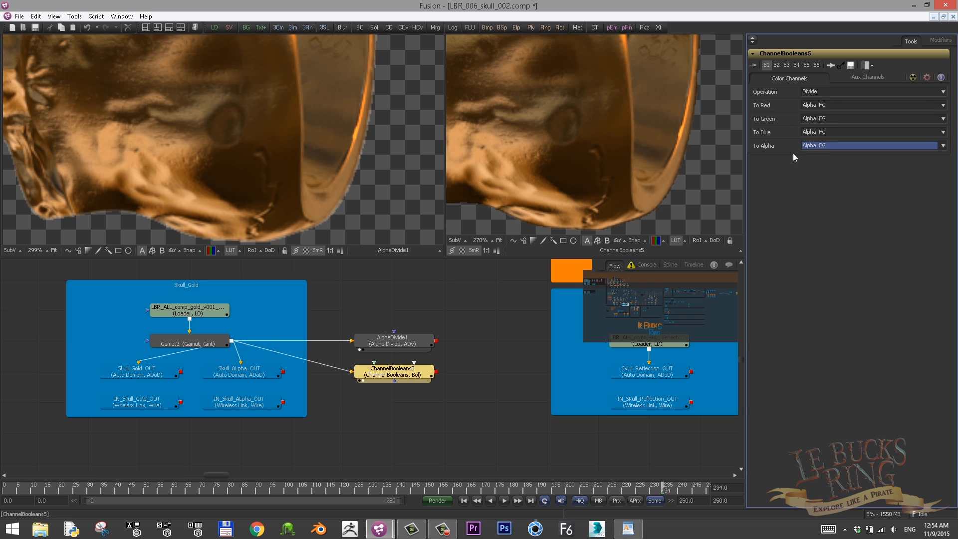
key(d)
- Compare the alpha channels of AlphaDivide1 and the Channel Booleans node, check AlphaDivide1's individual color channels, and return both viewers to full color
scroll(555, 151, up, 2)
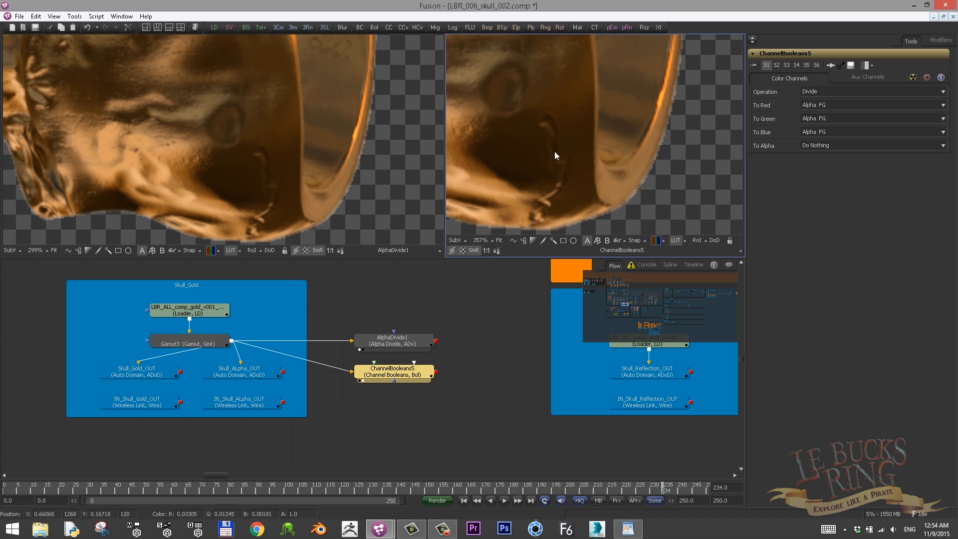
scroll(621, 184, up, 1)
key(a)
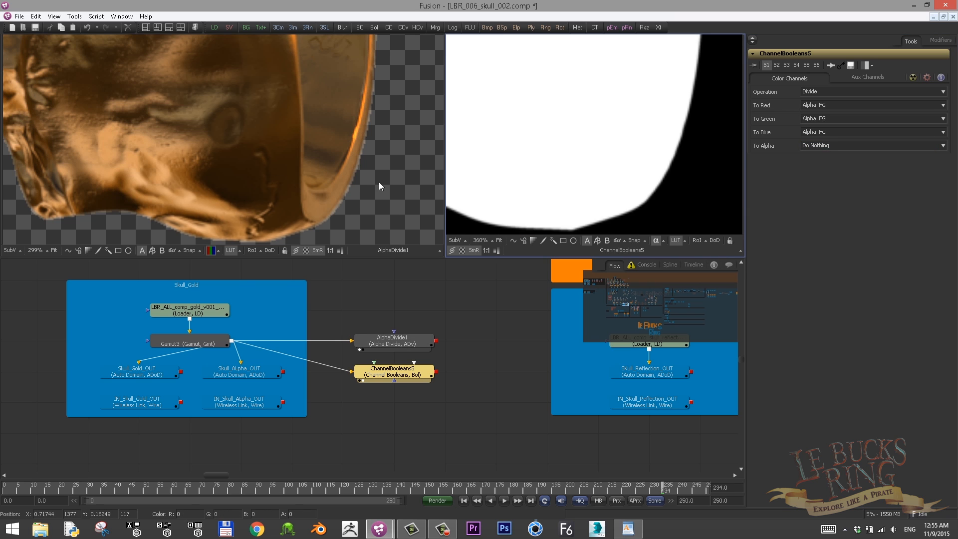
key(a)
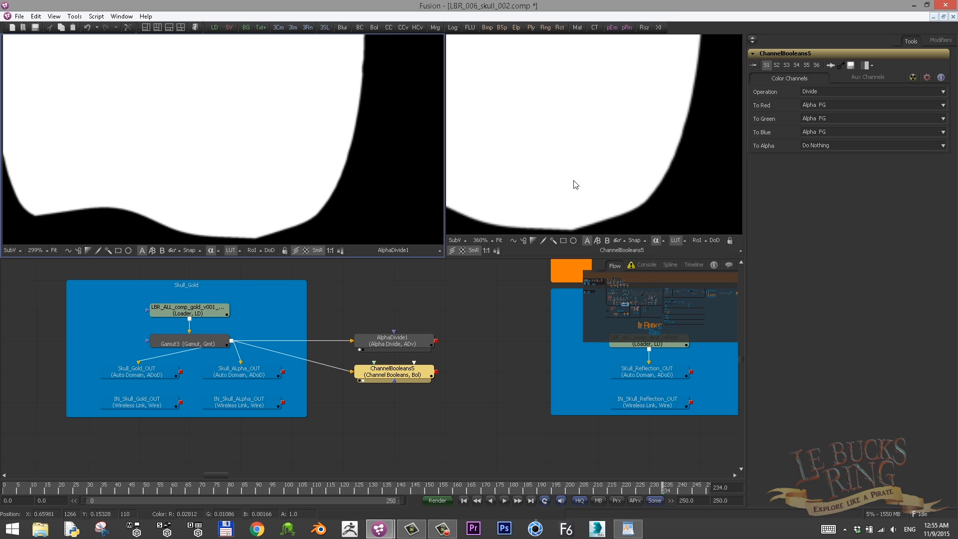
key(r)
key(g)
key(b)
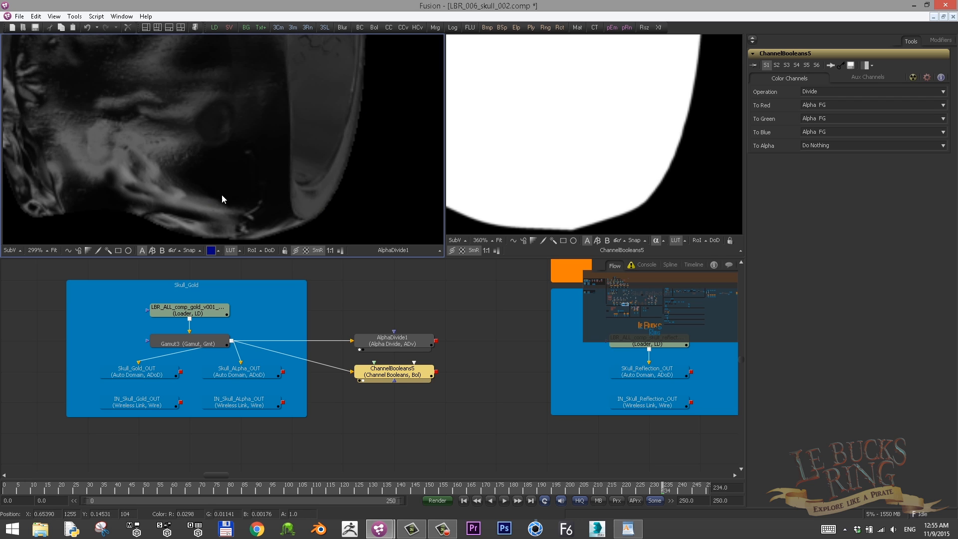
key(c)
key(c)
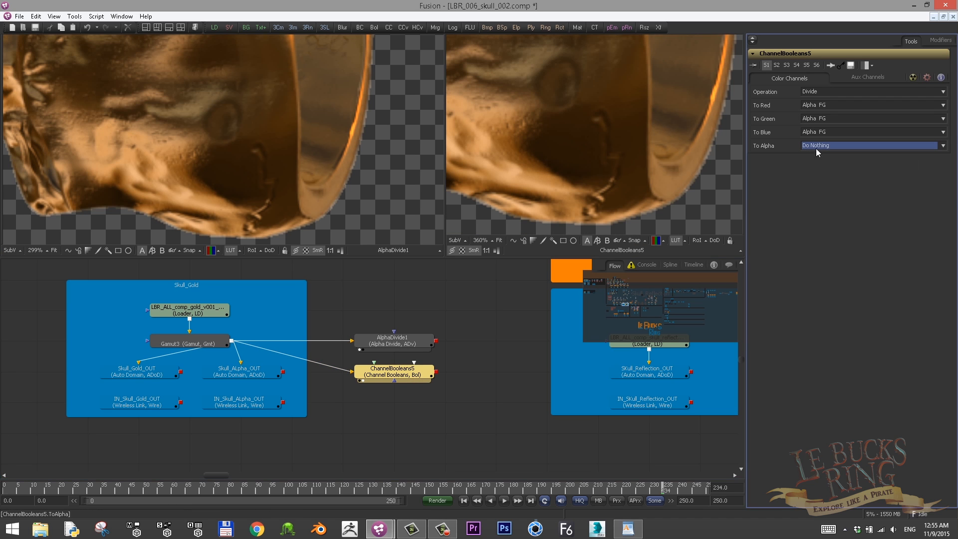
- Set the Channel Booleans To Alpha option to Alpha FG and inspect the ring's upper edge in alpha and color
scroll(826, 156, up, 1)
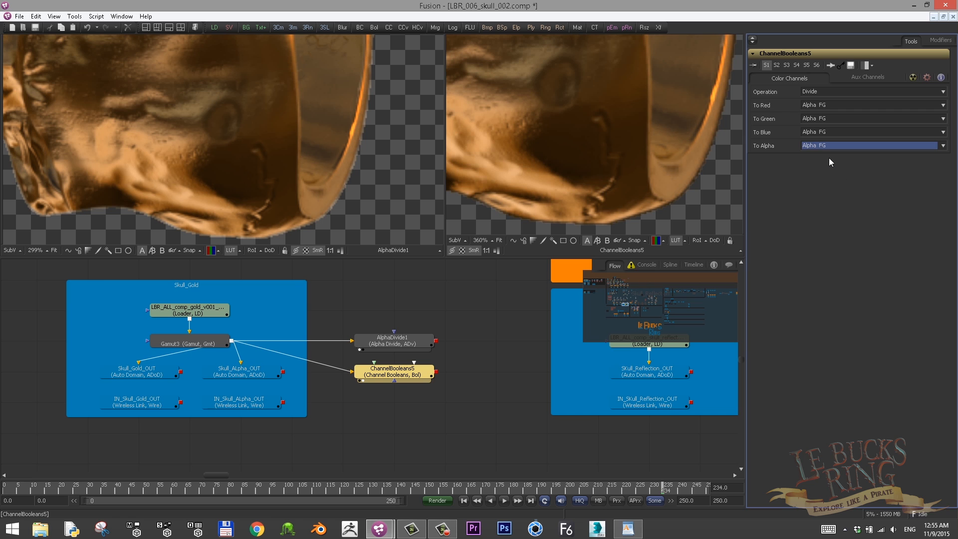
drag(566, 109, 594, 218)
scroll(594, 217, down, 3)
drag(526, 63, 499, 121)
scroll(565, 109, up, 3)
key(a)
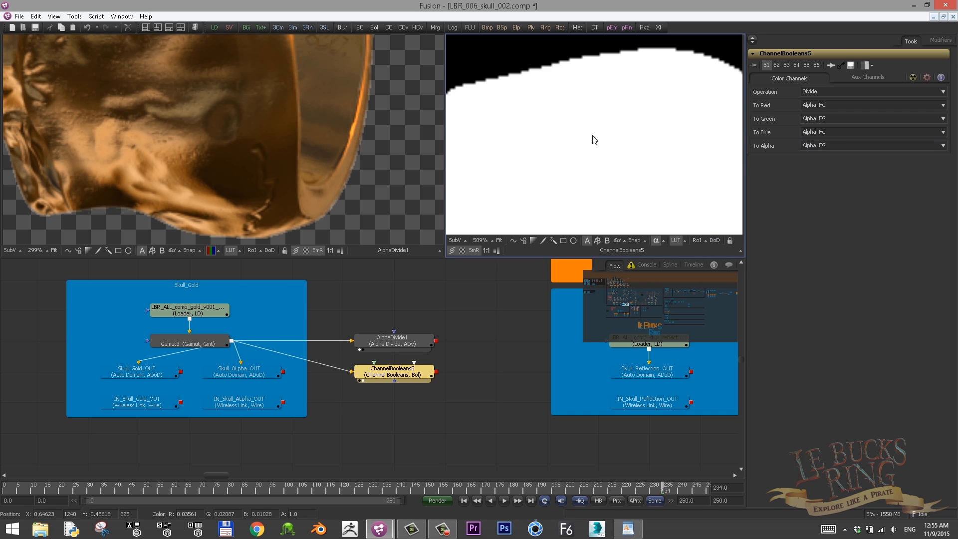
key(c)
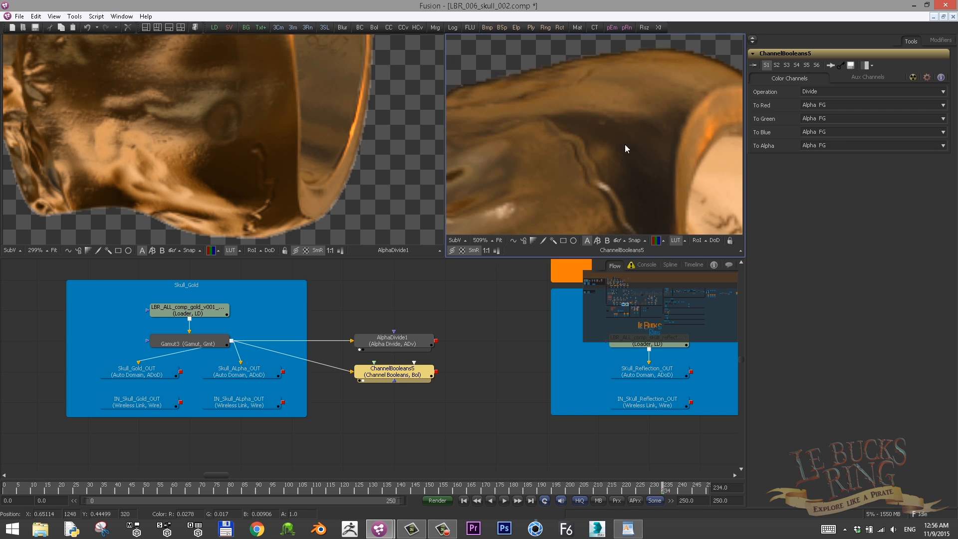
- Add an Alpha Multiply node after AlphaDivide1 and show it in the first viewer
scroll(624, 145, down, 4)
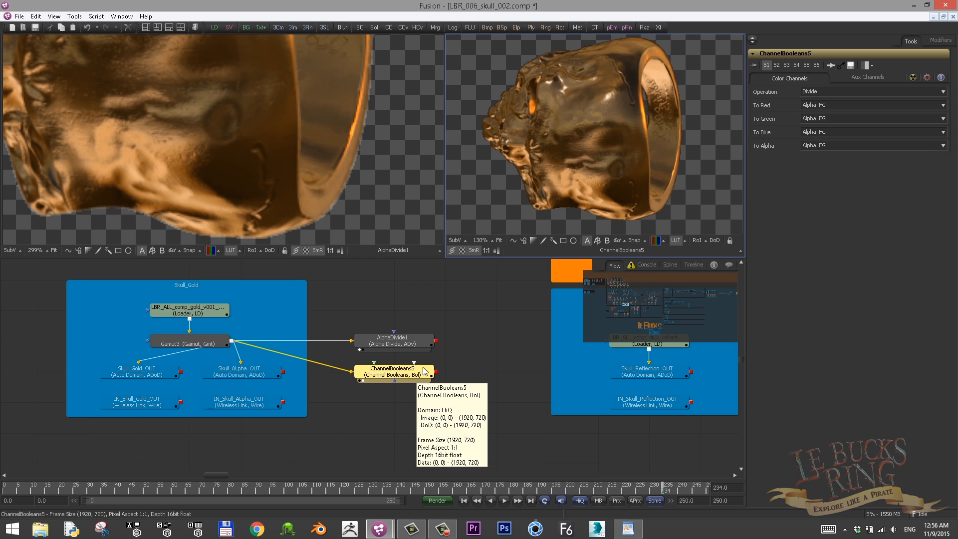
click(400, 344)
key(ctrl+space)
text(a)
key(Escape)
key(ctrl+space)
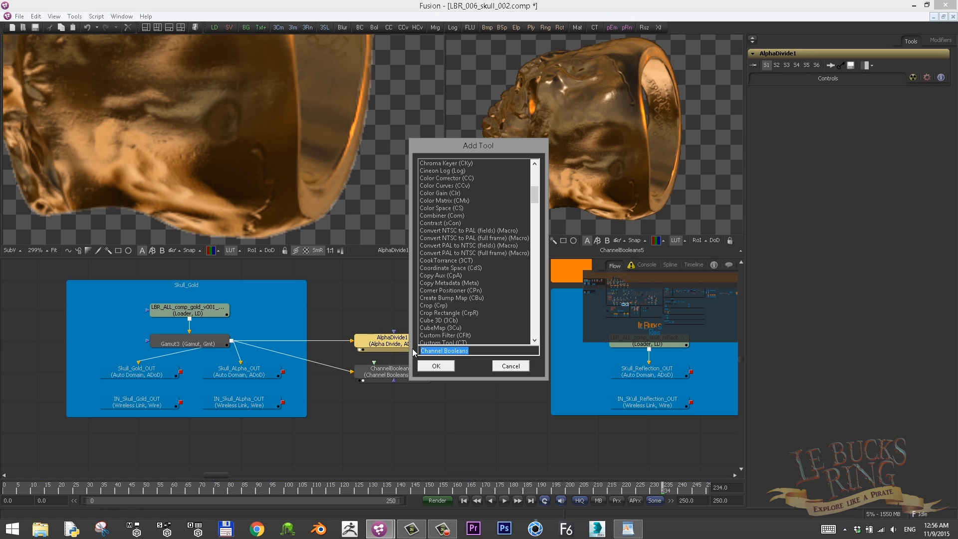
text(aml)
key(Return)
drag(479, 345, 383, 201)
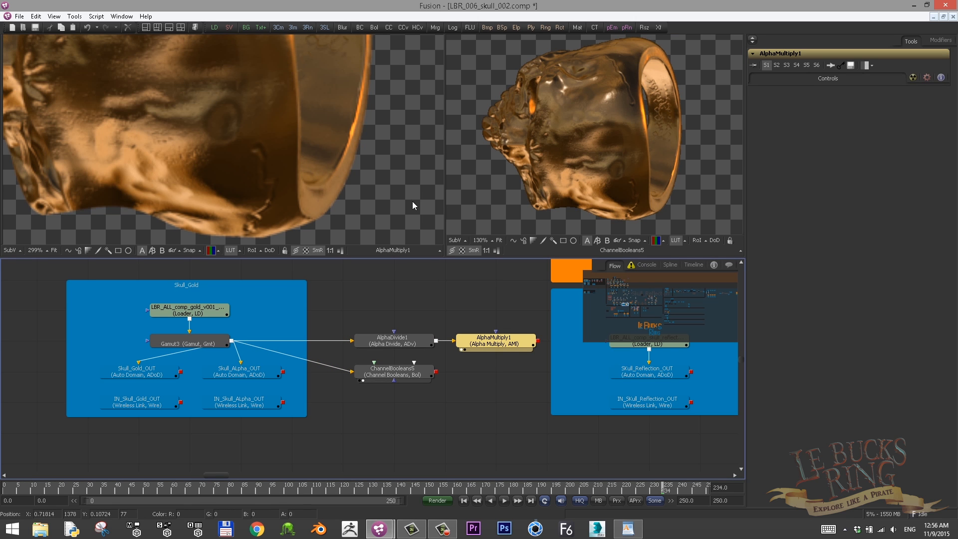
- Try adding an Alpha Multiply node after ChannelBooleans5, inspect the ring's edge in the second viewer, and delete the node again
drag(389, 370, 586, 129)
scroll(614, 156, up, 4)
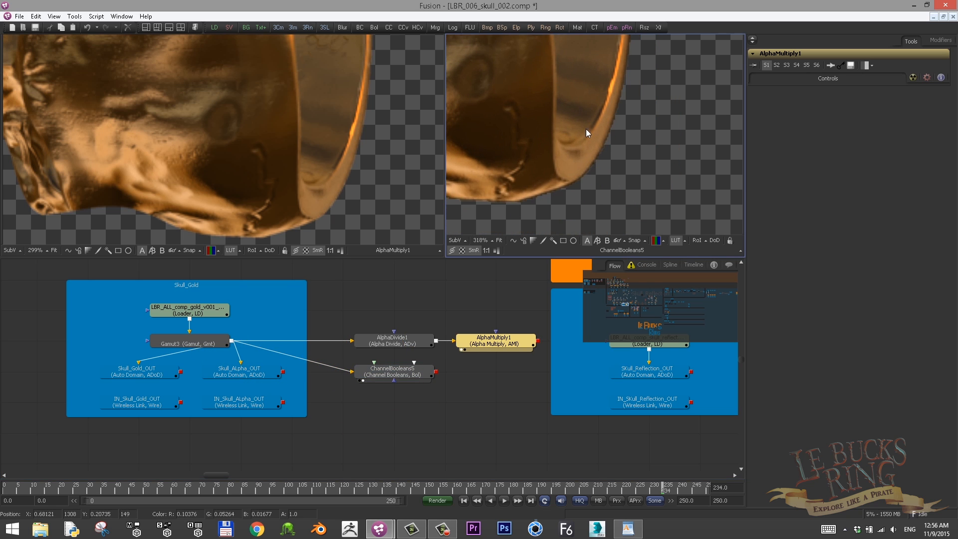
click(391, 376)
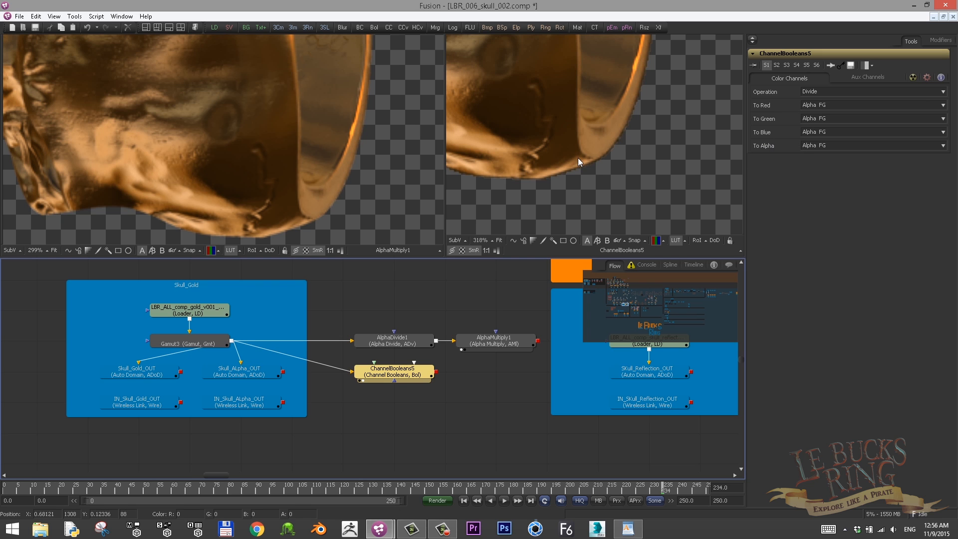
key(ctrl+space)
text(alp)
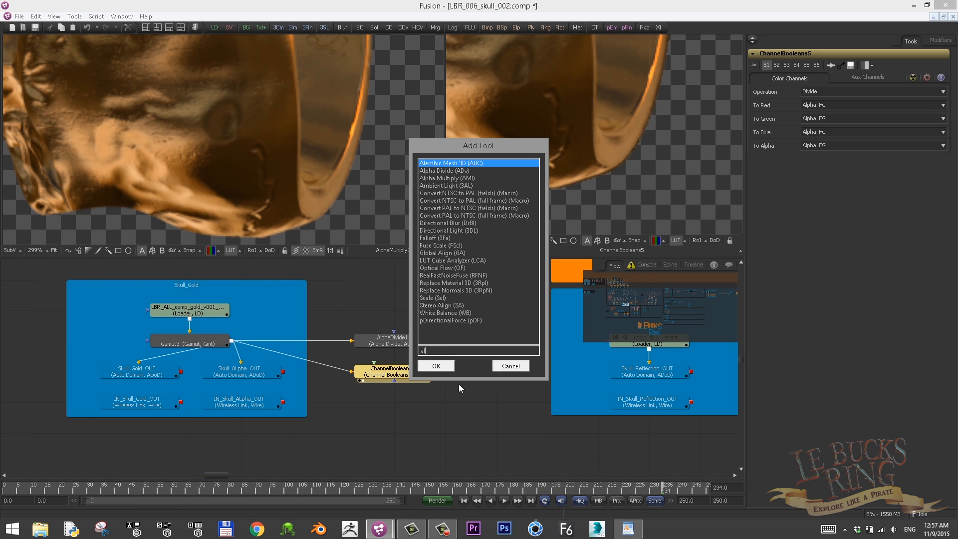
key(Down)
key(Return)
key(2)
scroll(653, 177, up, 3)
scroll(653, 178, up, 3)
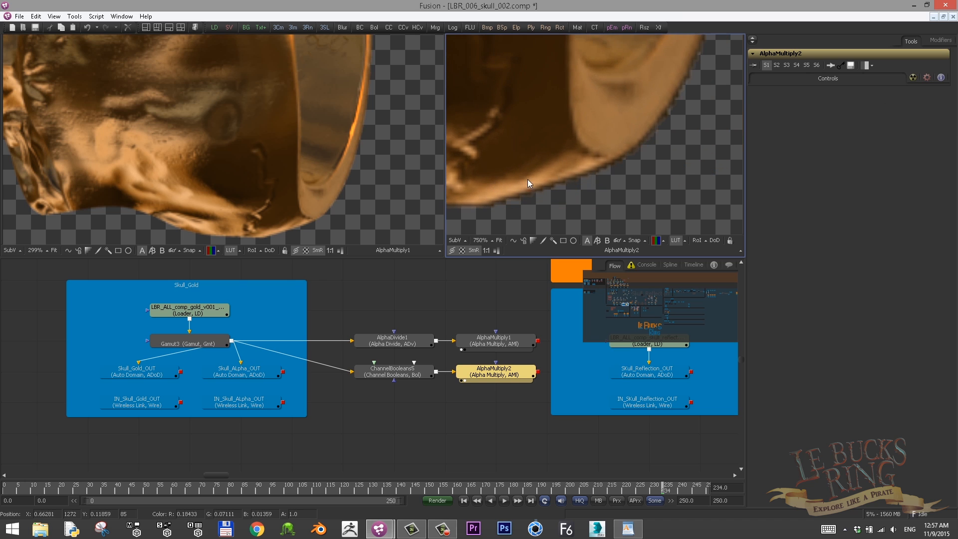
key(Delete)
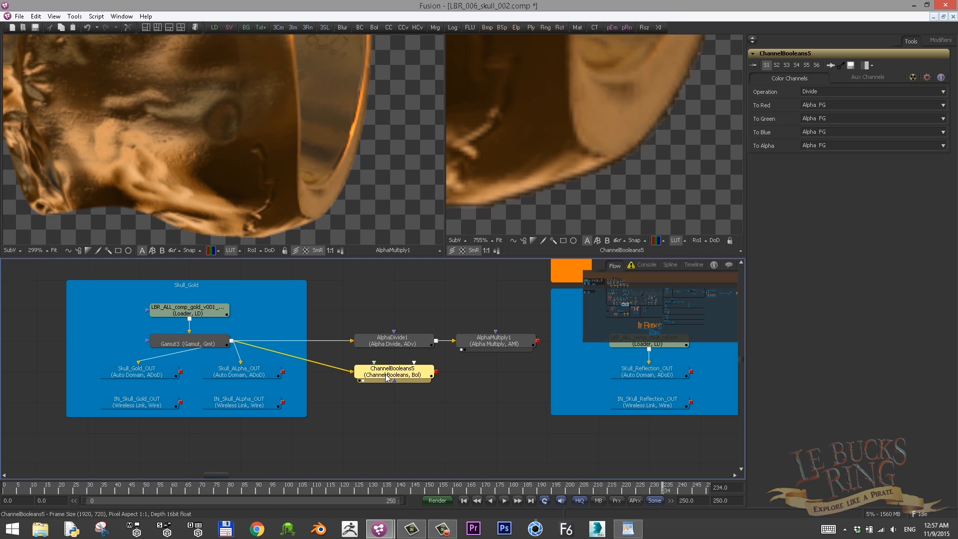
- Add a Matte Control node after ChannelBooleans5 and show it in the second viewer
key(ctrl+space)
text(mat)
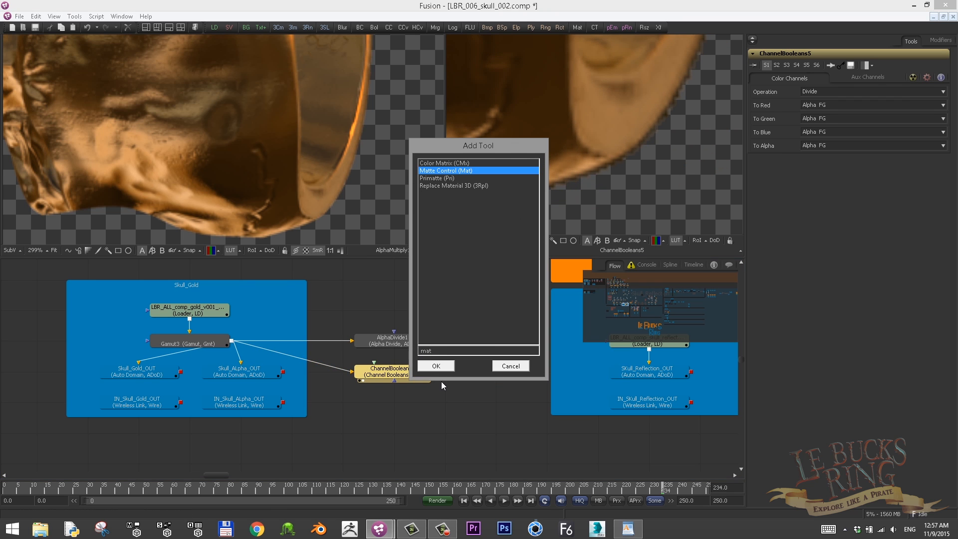
click(435, 365)
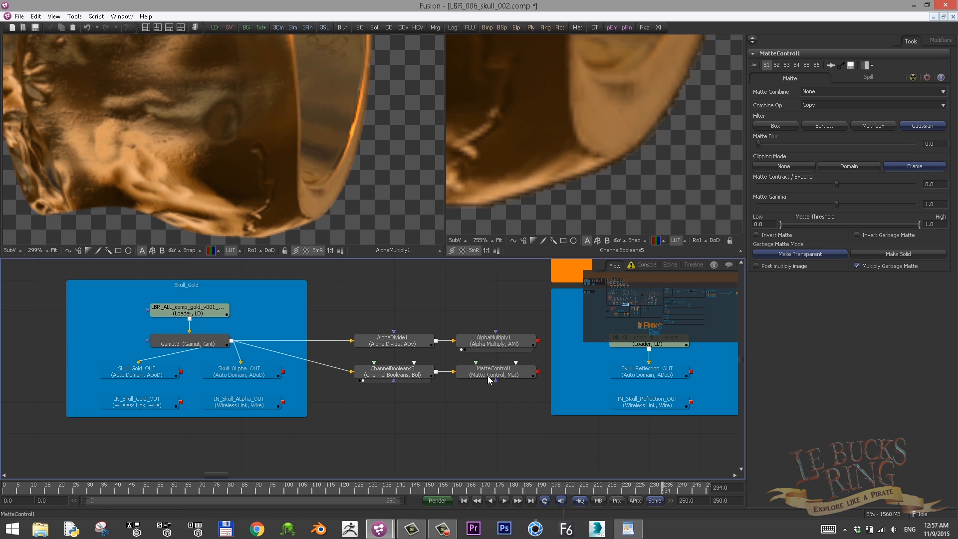
click(482, 379)
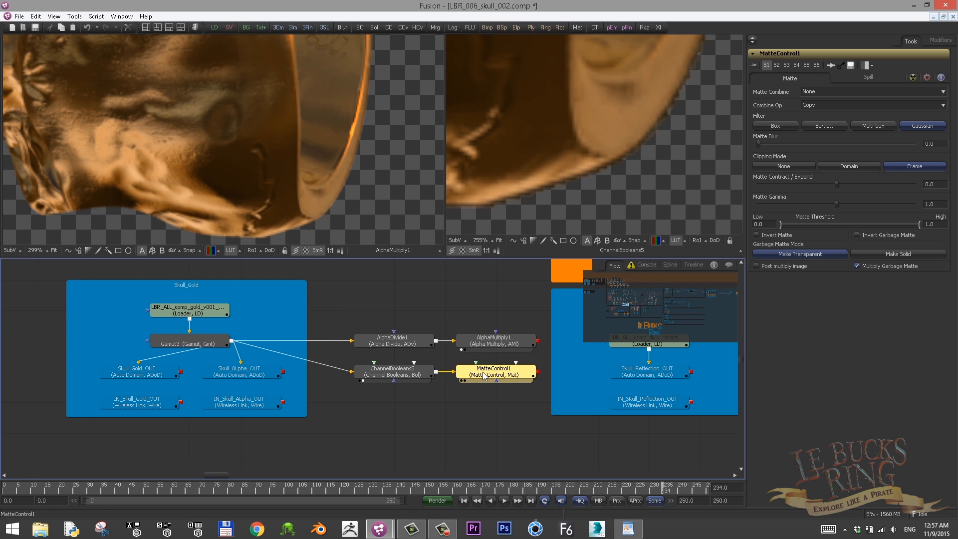
key(2)
scroll(559, 193, down, 1)
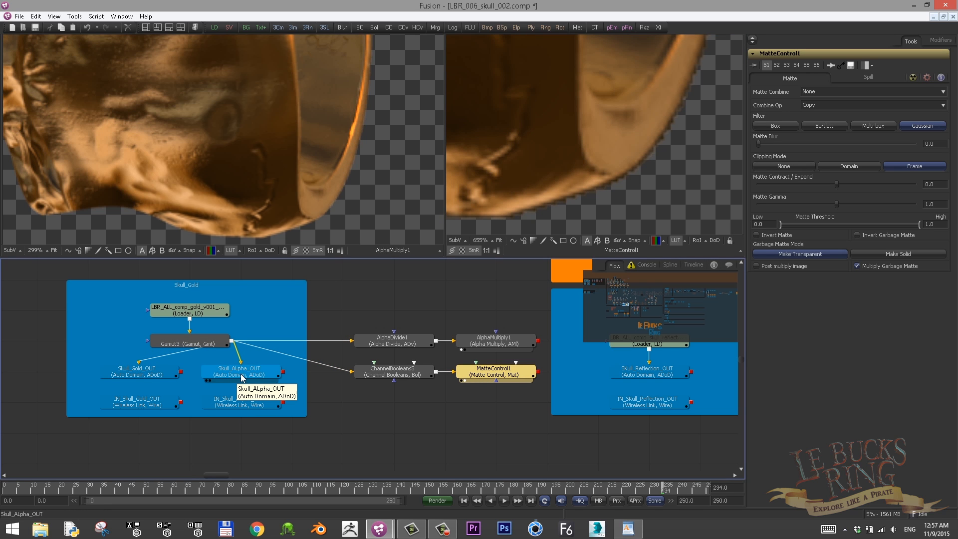
- Show Skull_ALpha_OUT in the first viewer, connect IN_Skull_ALpha_OUT to MatteControl1, and set its Matte Combine to Combine Alpha
drag(267, 377, 223, 250)
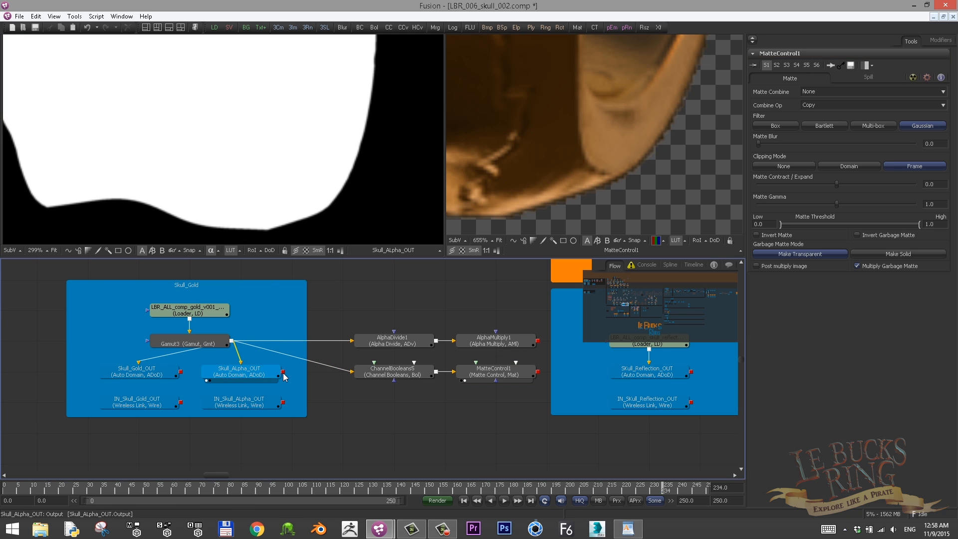
click(241, 401)
drag(283, 401, 495, 378)
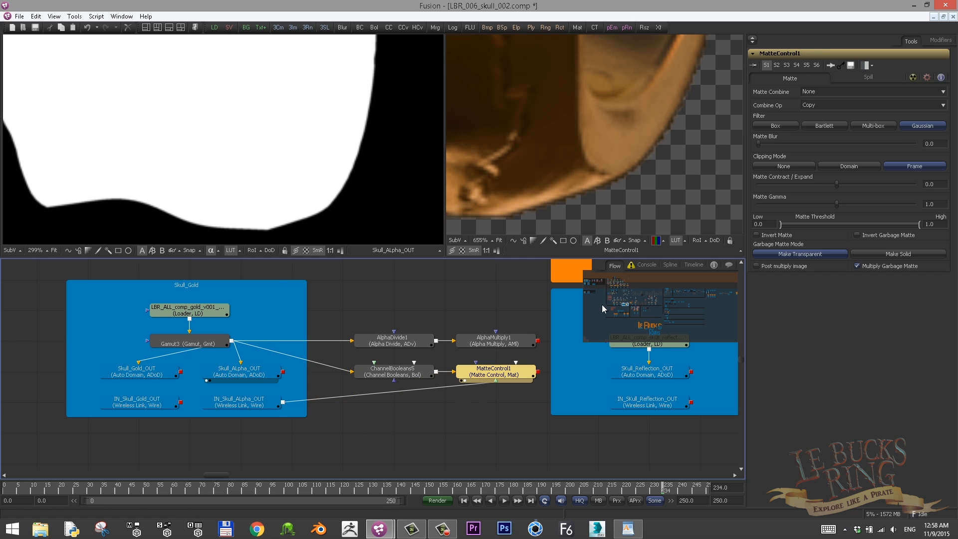
click(809, 93)
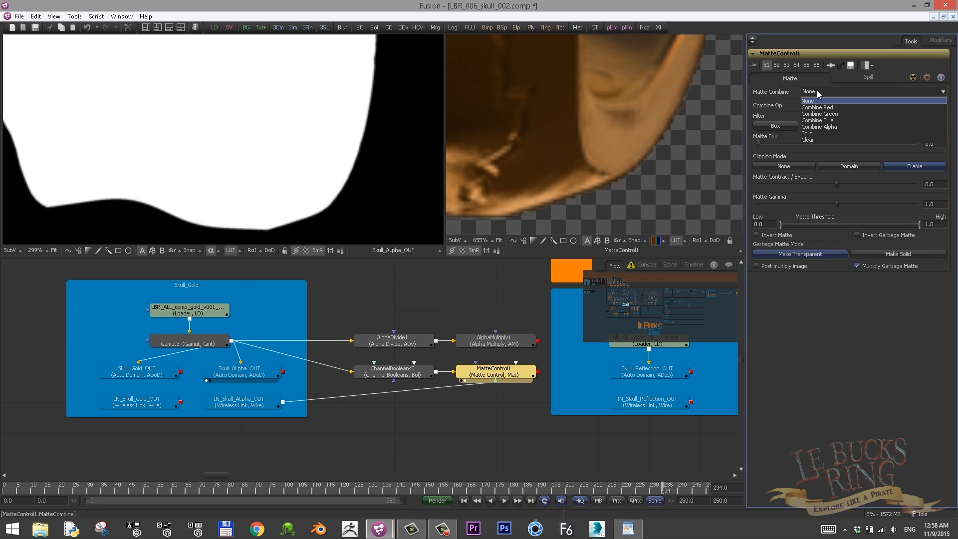
click(827, 128)
drag(651, 142, 626, 160)
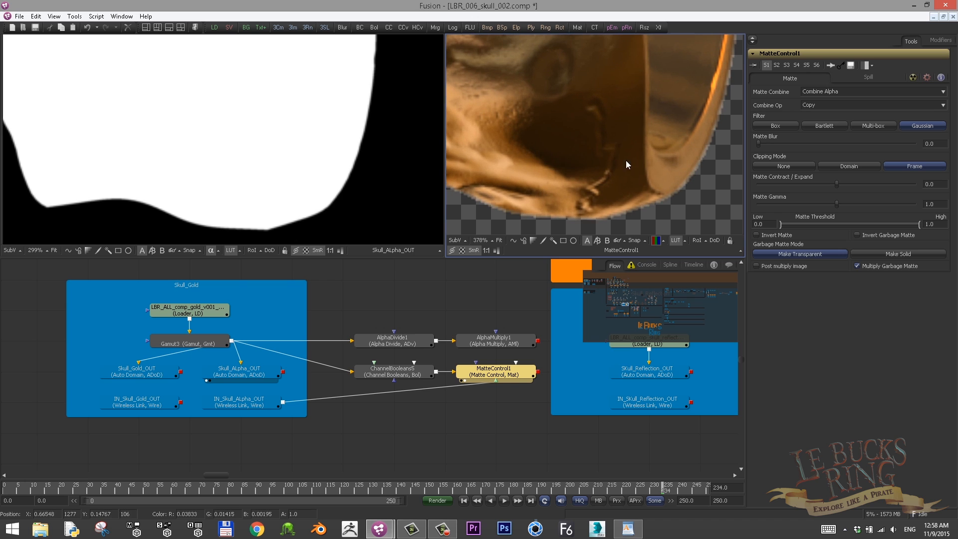
- Show AlphaDivide1 and AlphaMultiply1 in color for comparison with MatteControl1, and enable Post multiply image on MatteControl1
drag(391, 343, 278, 207)
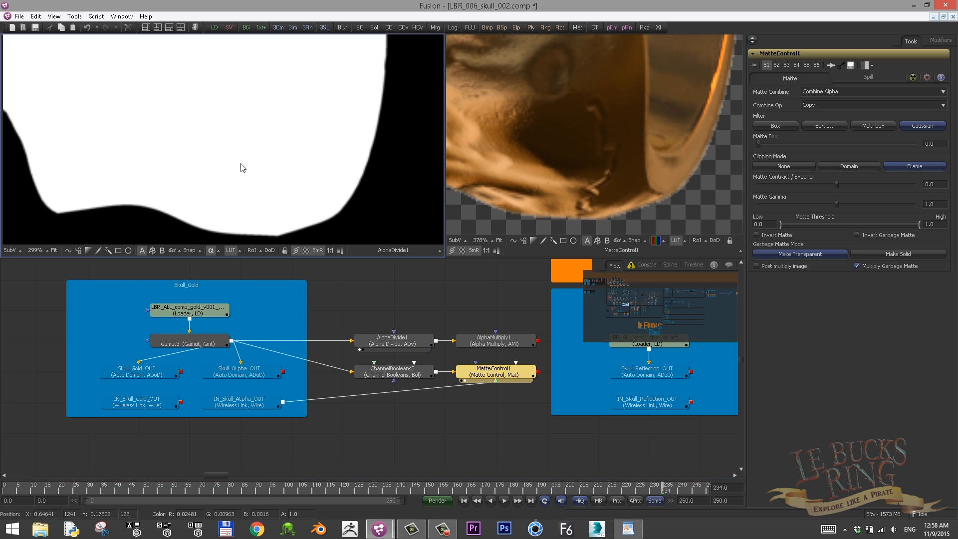
key(c)
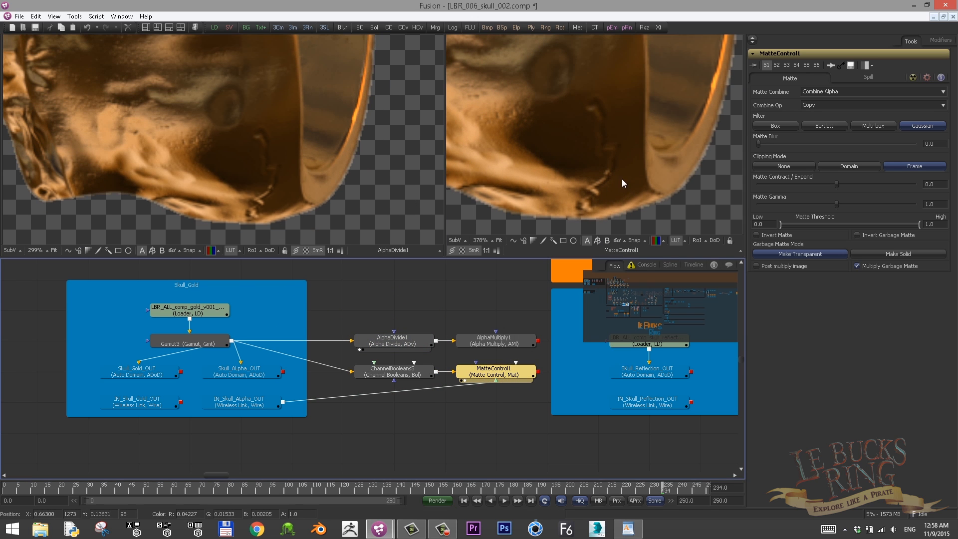
drag(483, 343, 298, 190)
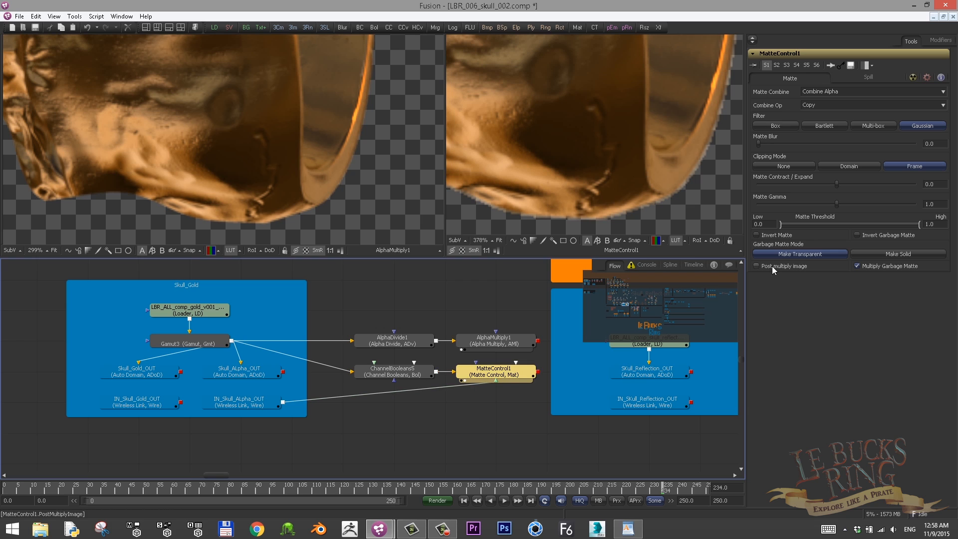
click(756, 266)
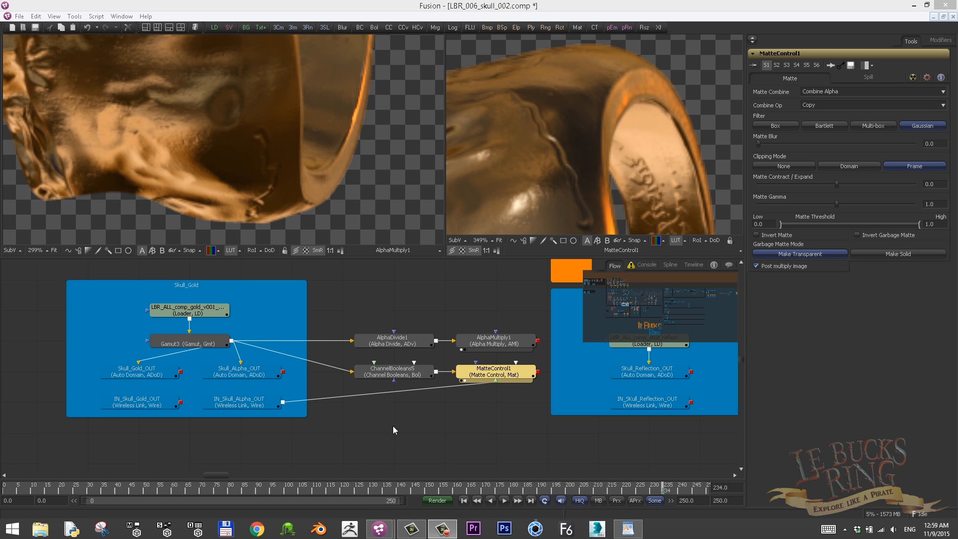
- Delete the four test nodes beside the Skull_Gold group: AlphaDivide1, AlphaMultiply1, ChannelBooleans5 and MatteControl1
drag(391, 429, 503, 307)
key(Delete)
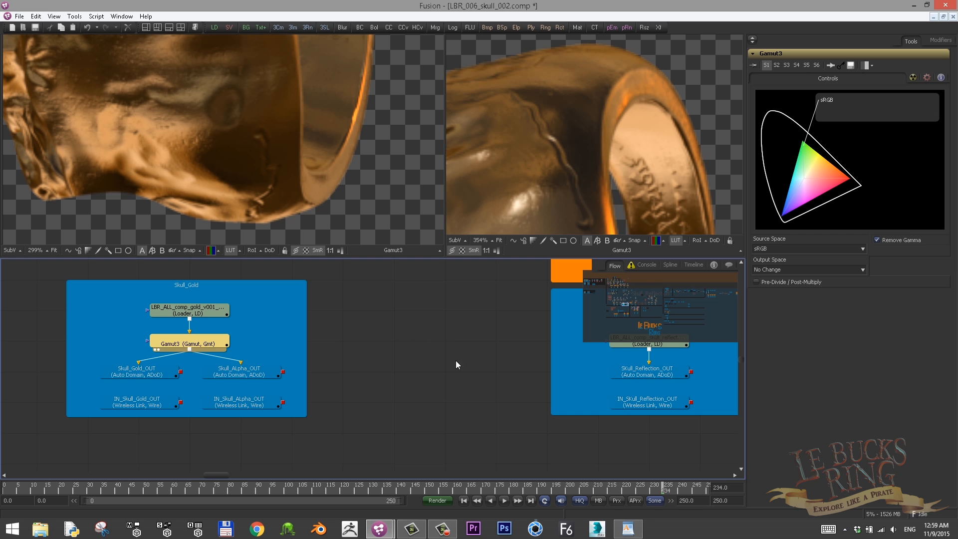
- Show the Shadow_Floor loader in the first viewer, framed on the whole ring, and clear the second viewer
drag(456, 360, 314, 345)
drag(90, 346, 340, 349)
drag(150, 350, 353, 350)
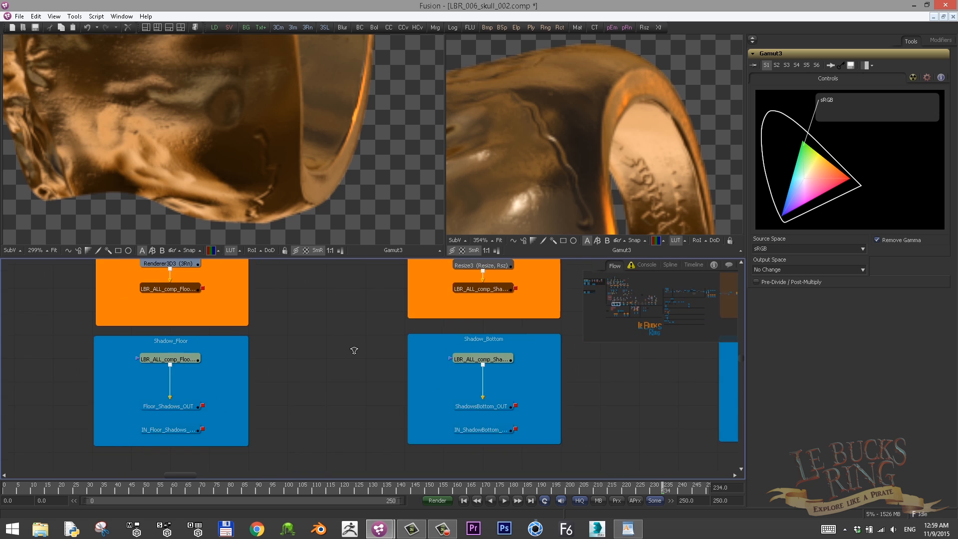
scroll(172, 367, up, 1)
drag(182, 347, 202, 342)
click(162, 359)
drag(183, 168, 201, 152)
scroll(201, 151, down, 2)
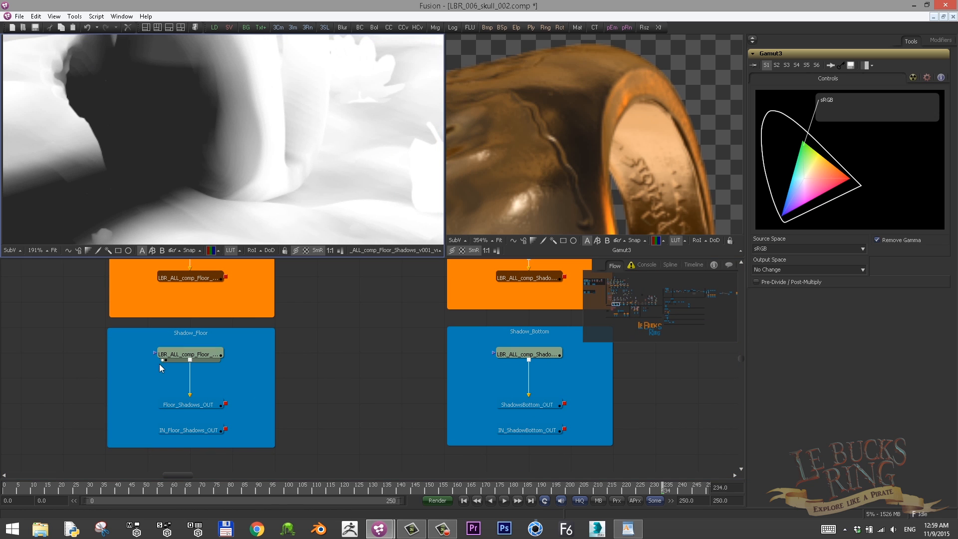
click(165, 360)
click(165, 360)
drag(188, 195, 118, 187)
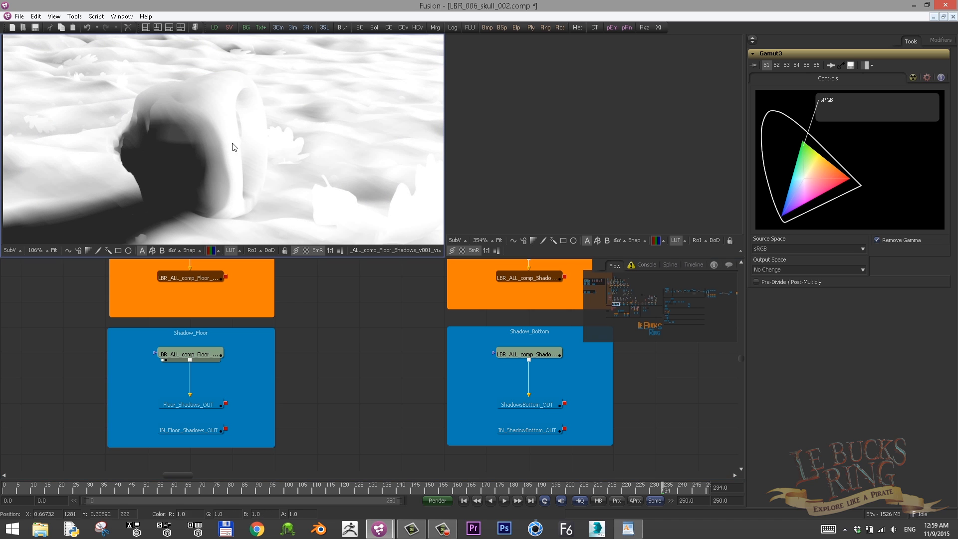
- Show the Shadow_Bottom loader in the first viewer and center its group in the flow
drag(356, 301, 267, 331)
click(426, 345)
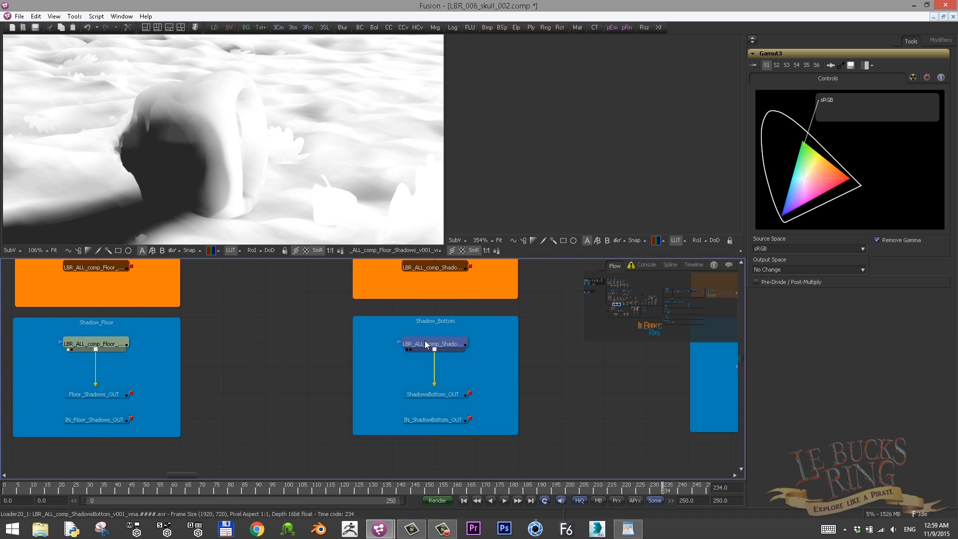
drag(425, 342, 289, 152)
drag(305, 336, 231, 336)
drag(334, 361, 311, 357)
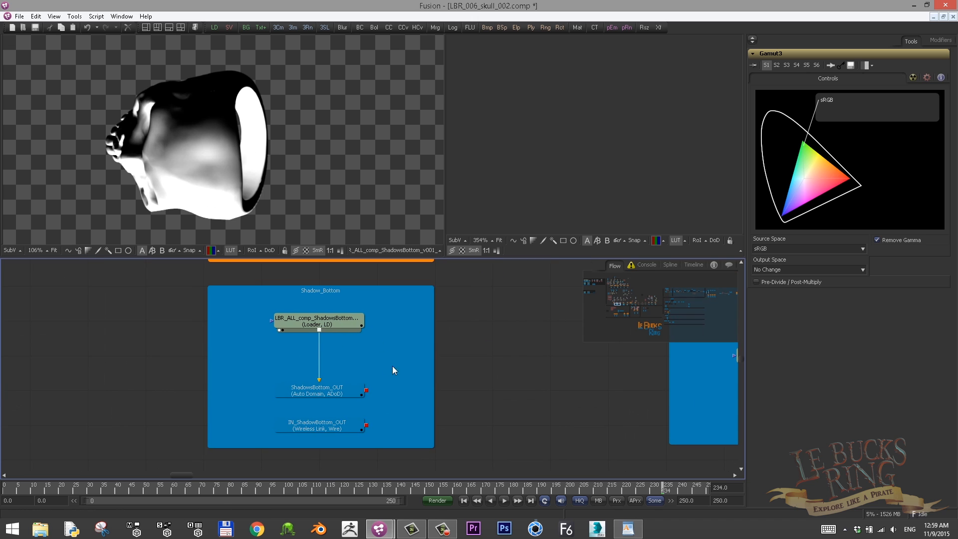
- Add a Channel Booleans node named Divide and insert it between the Shadow_Bottom loader and ShadowsBottom_OUT
key(shift+space)
text(bol)
key(Return)
key(F2)
text(Divide)
key(Return)
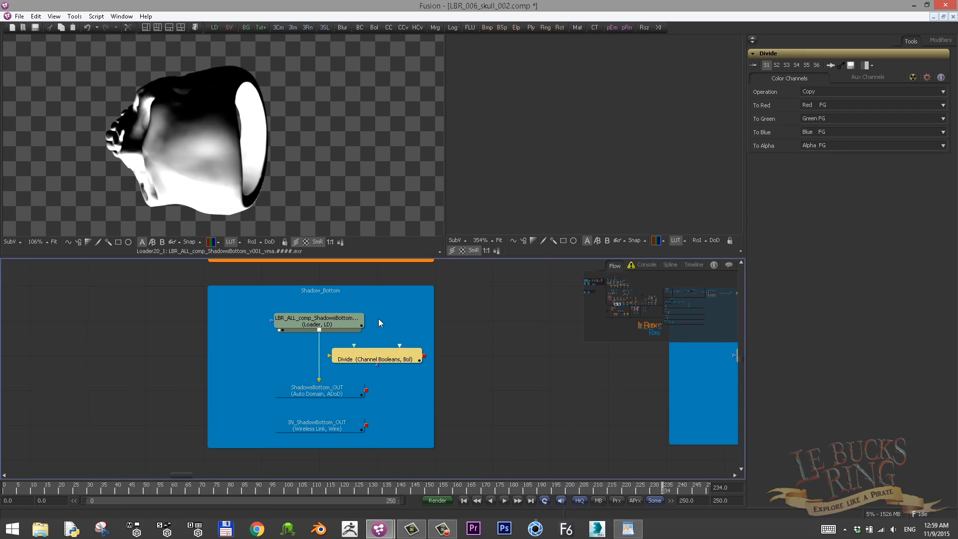
drag(377, 356, 319, 356)
- Set the Divide node's operation to Divide and To Red, To Green and To Blue to Alpha FG, and inspect its result in the viewer
click(809, 91)
click(813, 146)
click(818, 105)
click(823, 134)
click(817, 119)
click(816, 141)
click(812, 132)
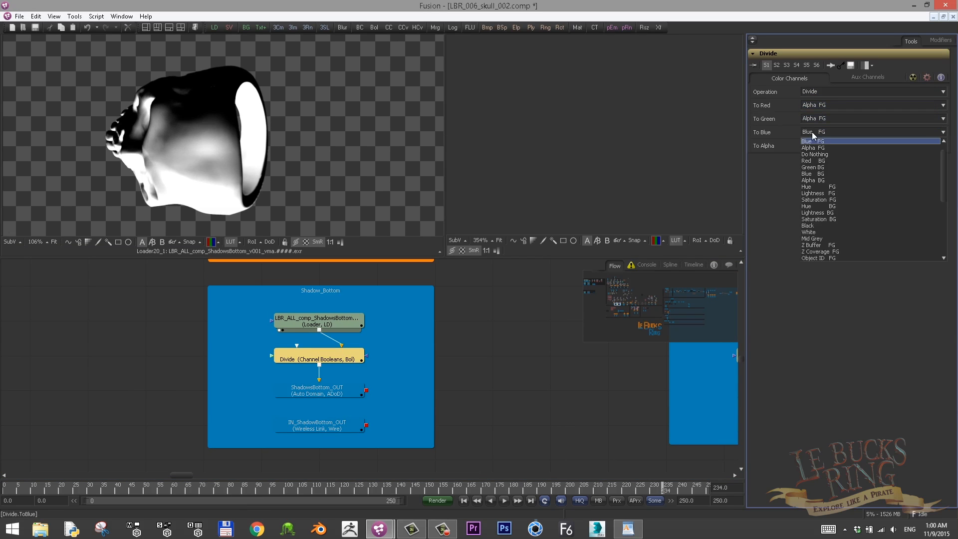
click(818, 149)
click(474, 380)
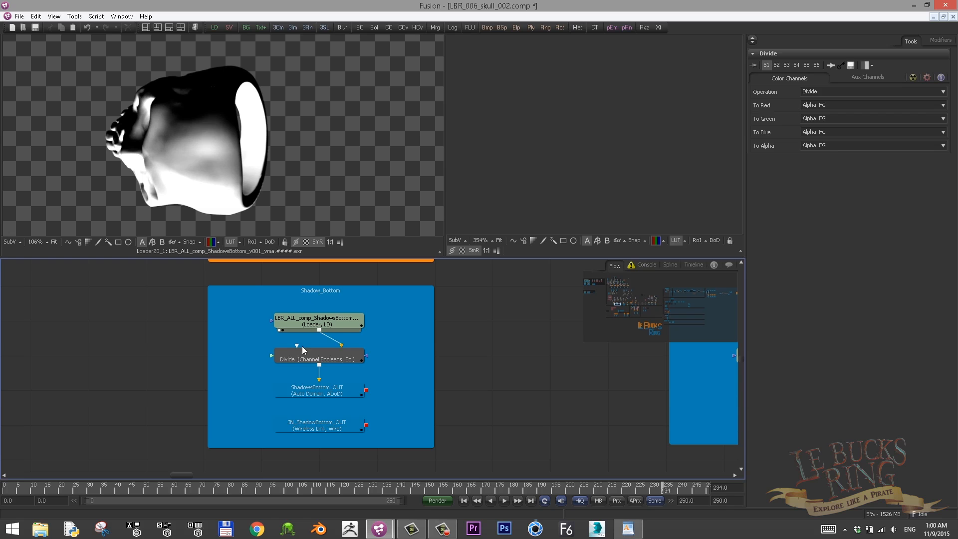
drag(303, 351, 286, 237)
drag(239, 208, 219, 212)
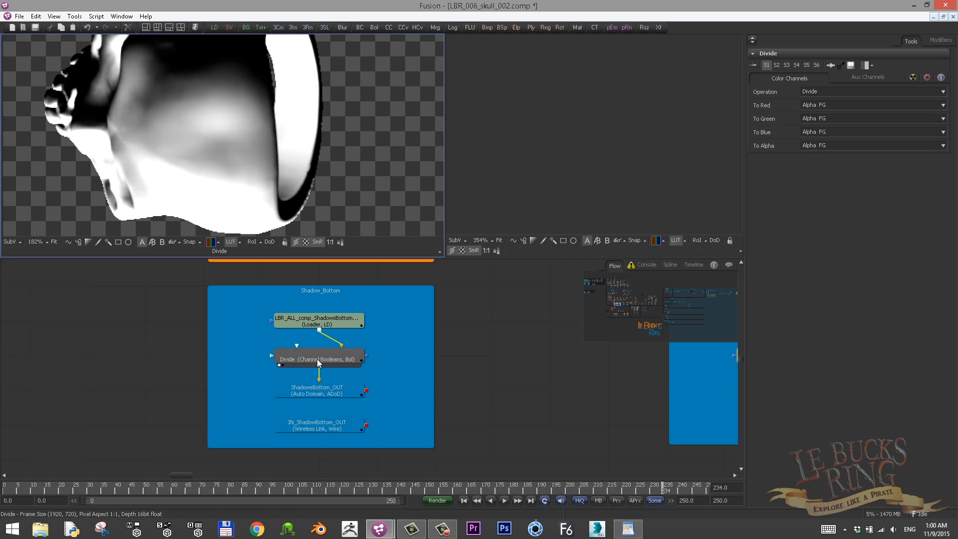
- Copy the Divide node, insert the copy after the Skull_Occlusion loader, and show the loader and the copy in the viewer
click(320, 363)
drag(491, 362, 297, 341)
click(294, 365)
key(1)
key(ctrl+v)
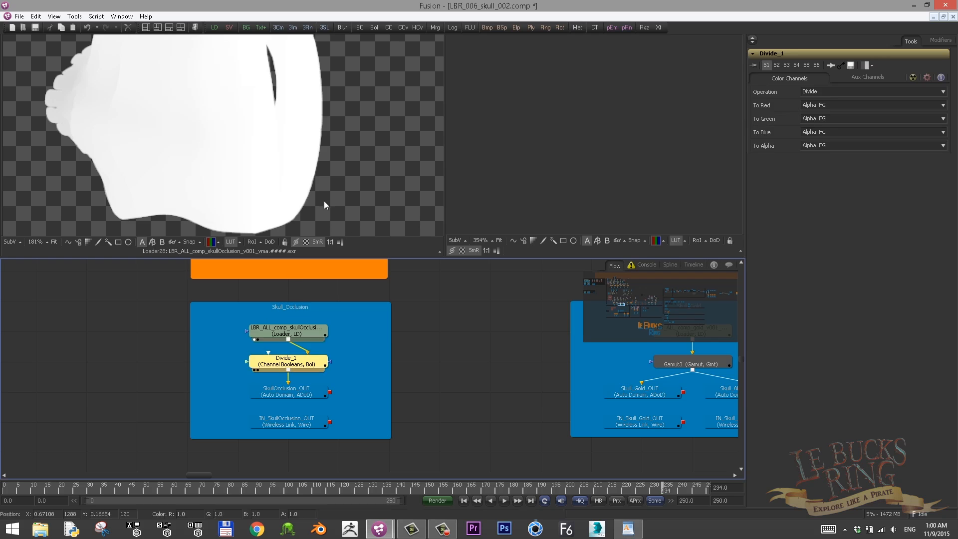
key(1)
- Make room below Gamut3 in the Skull_Gold group by moving the loader and Gamut3 up and extending the group's backdrop upward
drag(439, 354, 139, 368)
scroll(334, 368, up, 3)
drag(334, 339, 330, 297)
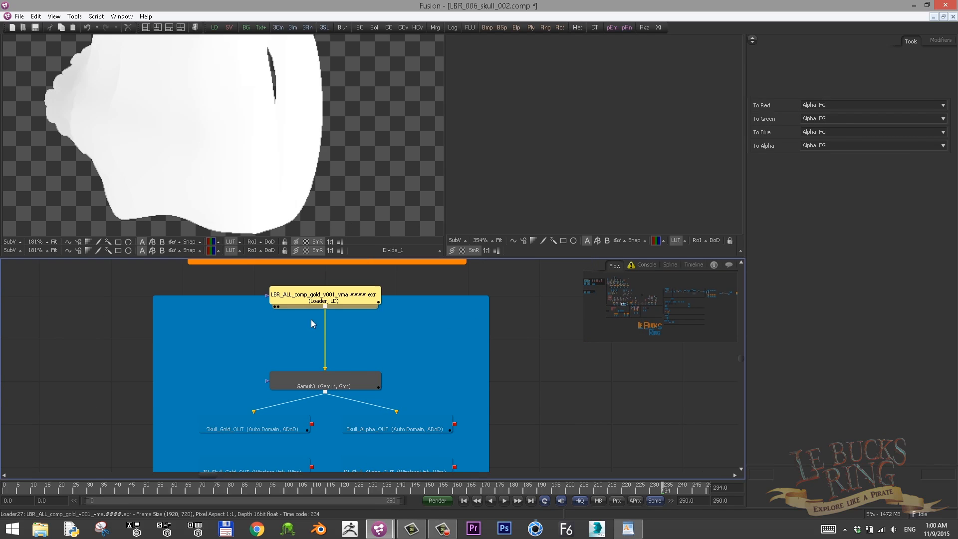
drag(397, 295, 396, 279)
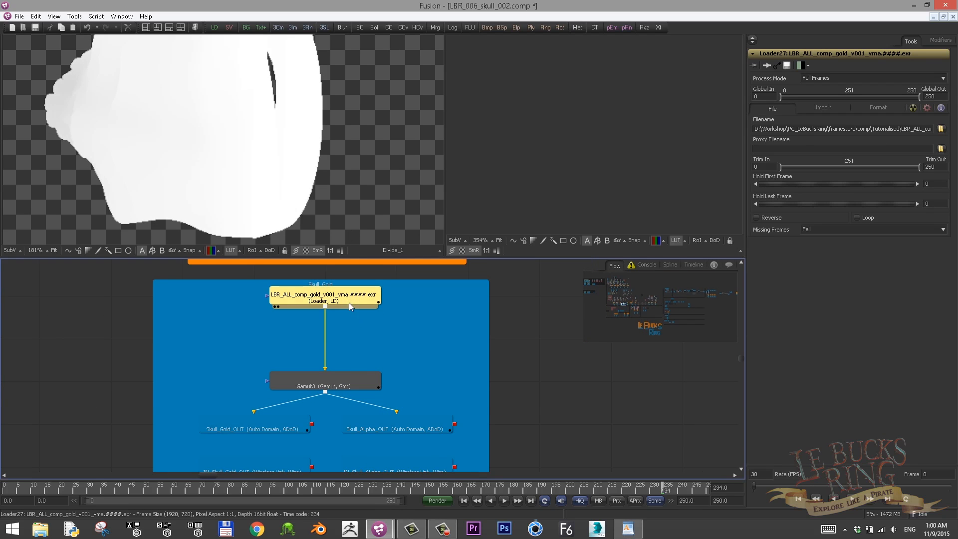
drag(393, 325, 402, 309)
drag(351, 370, 354, 331)
- Compare the Skull_Gold loader's image with the Gamut3 result in the viewer
click(453, 291)
drag(364, 281, 369, 196)
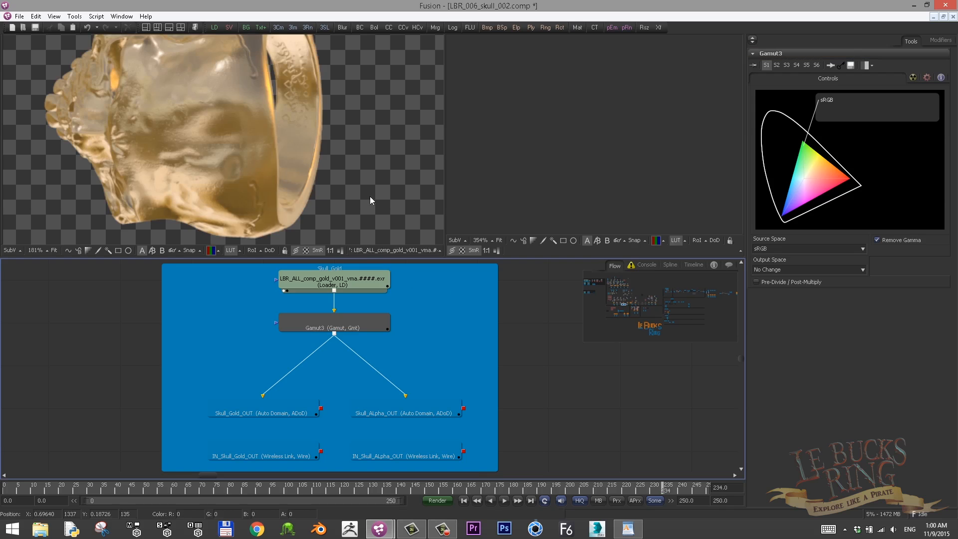
click(369, 329)
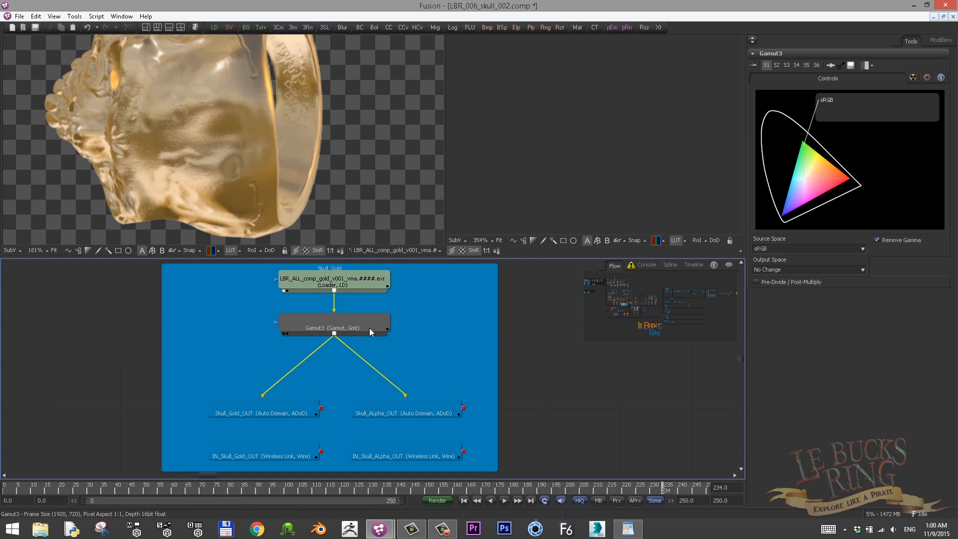
click(283, 333)
click(347, 323)
click(284, 290)
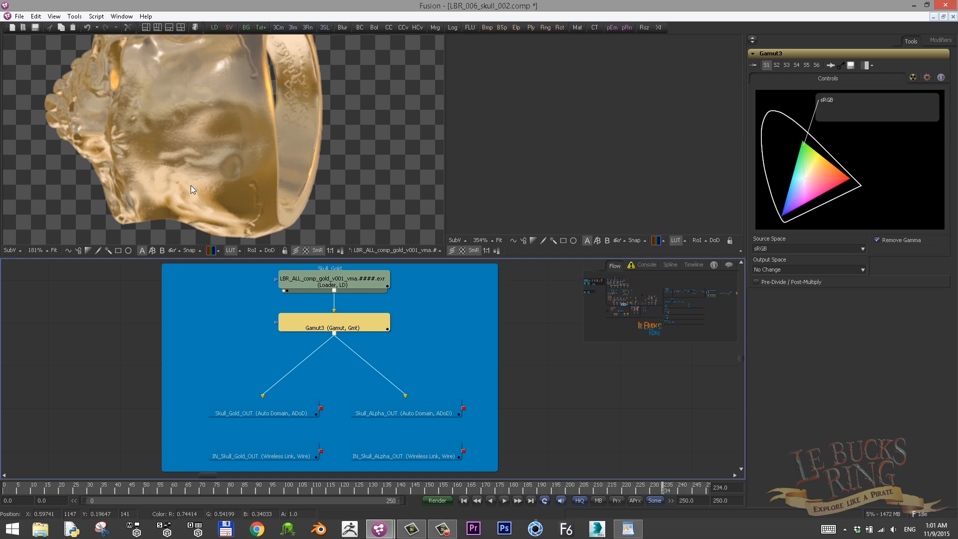
drag(190, 185, 208, 185)
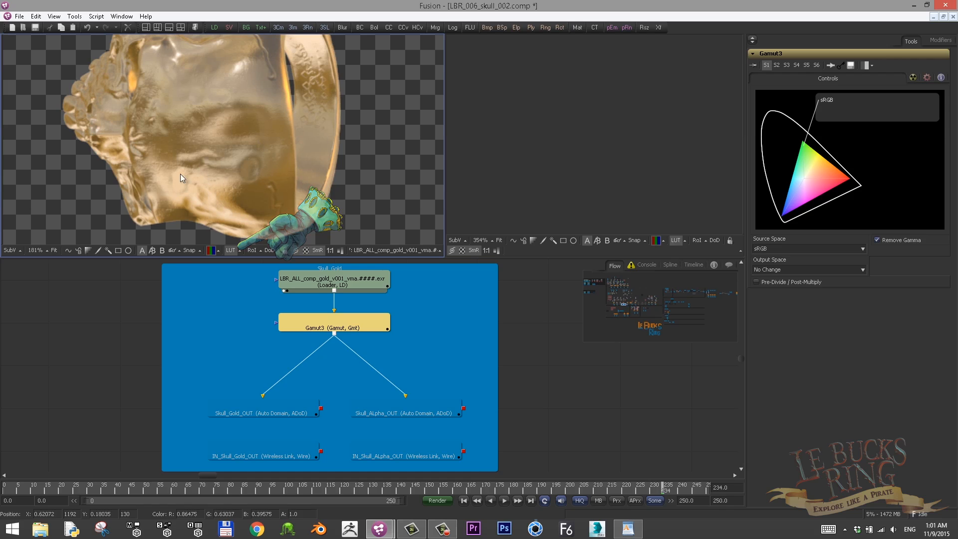
click(356, 326)
key(1)
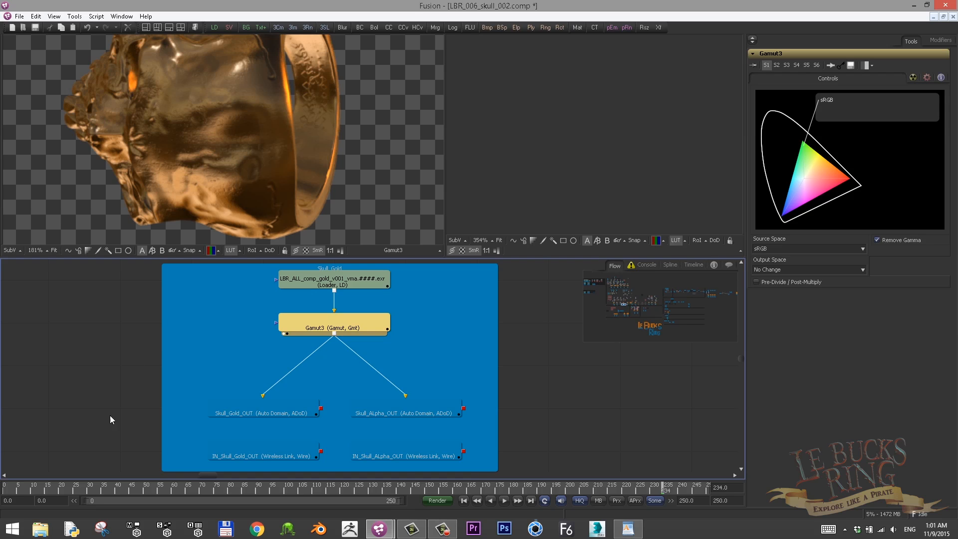
- Paste a copy of the Divide node and insert it between Gamut3 and Skull_Gold_OUT
click(239, 358)
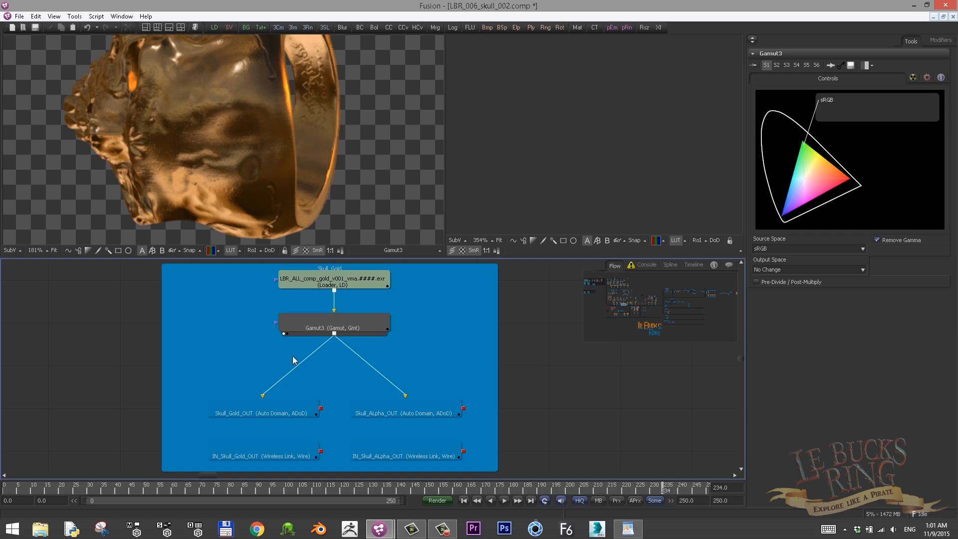
click(326, 329)
click(231, 414)
click(208, 347)
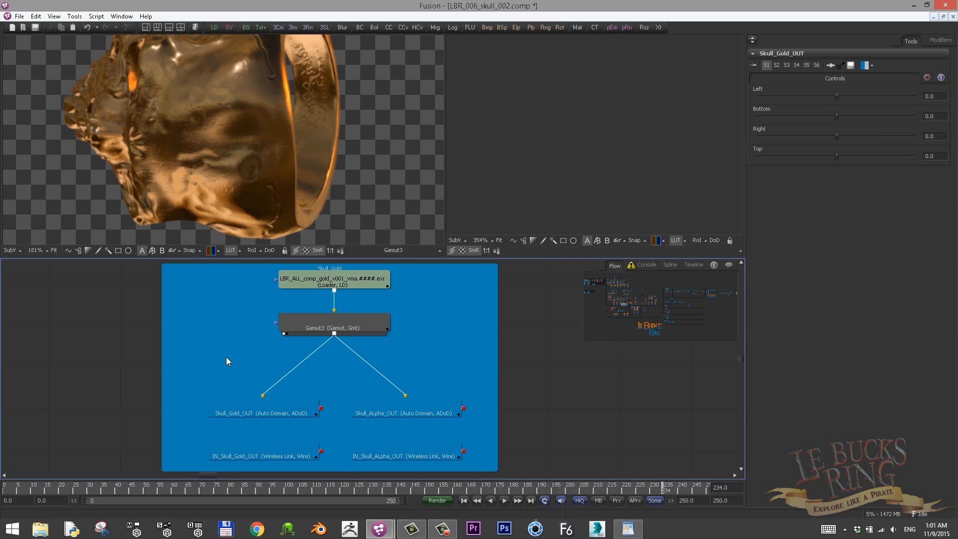
key(ctrl+v)
drag(236, 360, 306, 360)
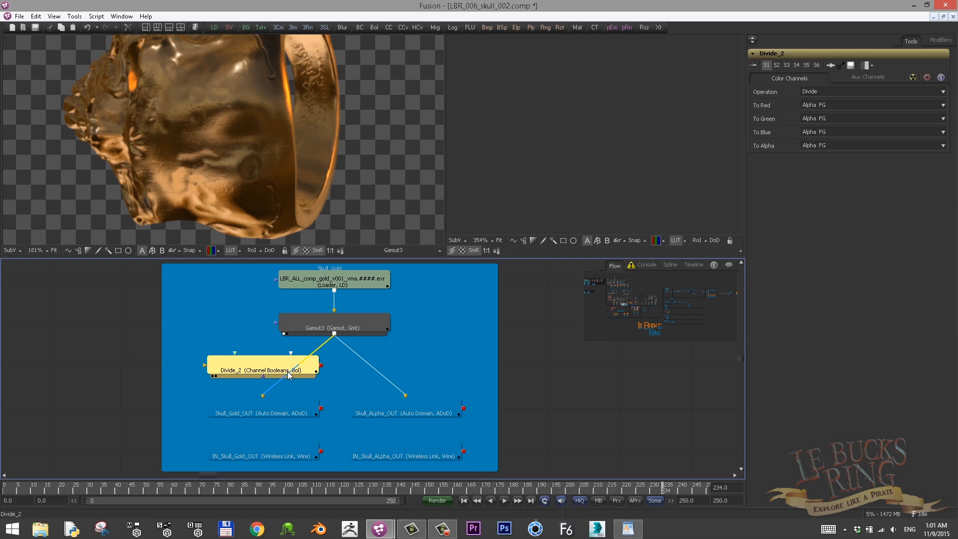
- Show Skull_ALpha_OUT in the viewer and insert a Channel Booleans node between Gamut3 and Skull_ALpha_OUT
drag(395, 378, 317, 355)
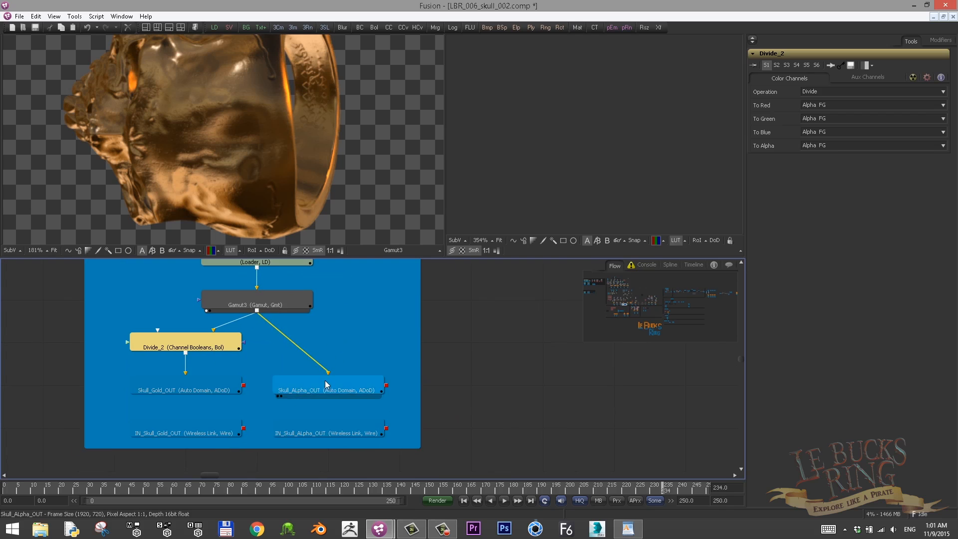
key(1)
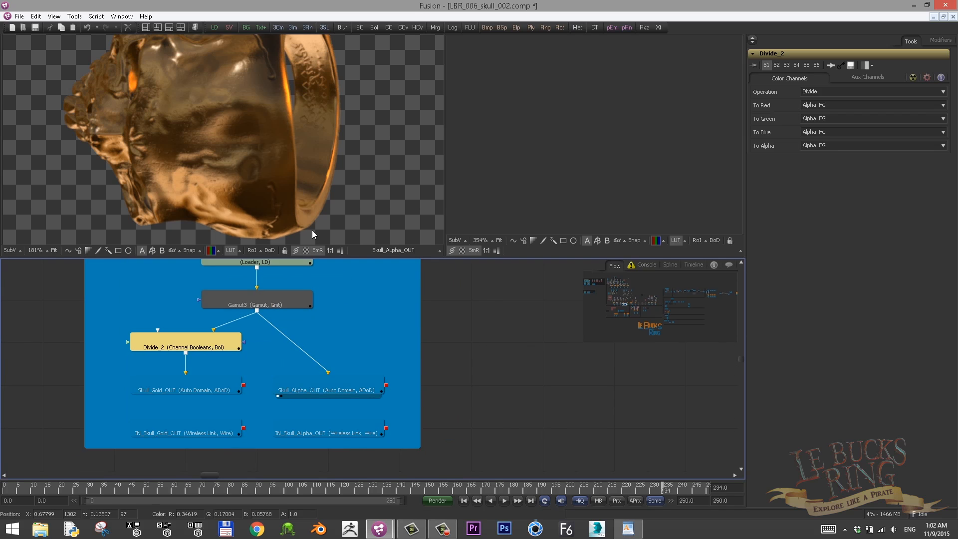
click(329, 331)
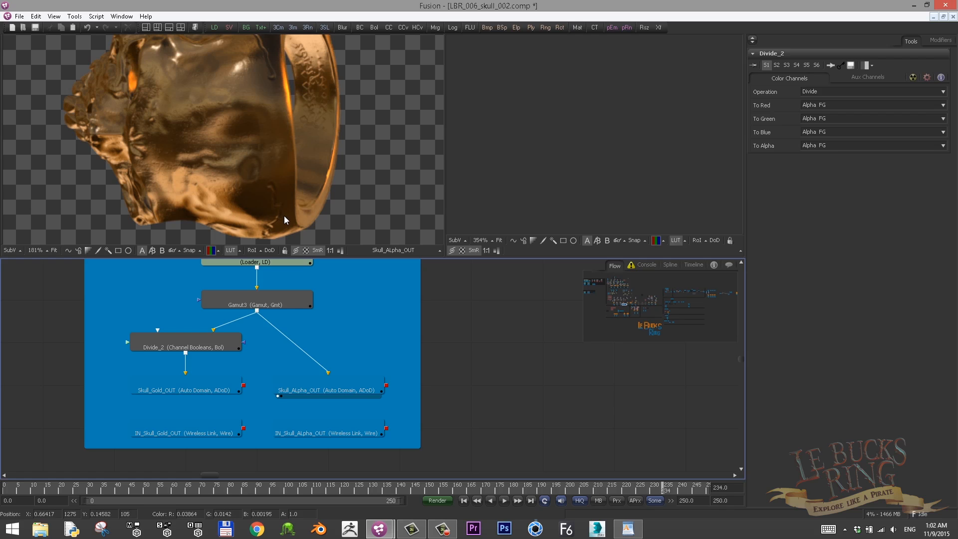
key(ctrl+space)
text(bol)
key(Return)
drag(345, 344, 341, 344)
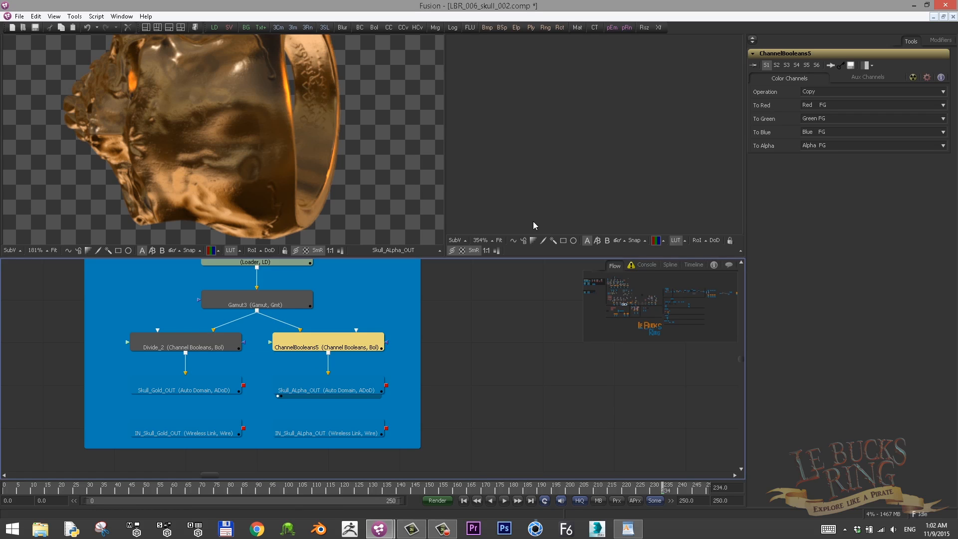
- Set the new Channel Booleans node's To Red, To Green and To Blue to Alpha FG, and show IN_Skull_ALpha_OUT in the viewer
click(840, 162)
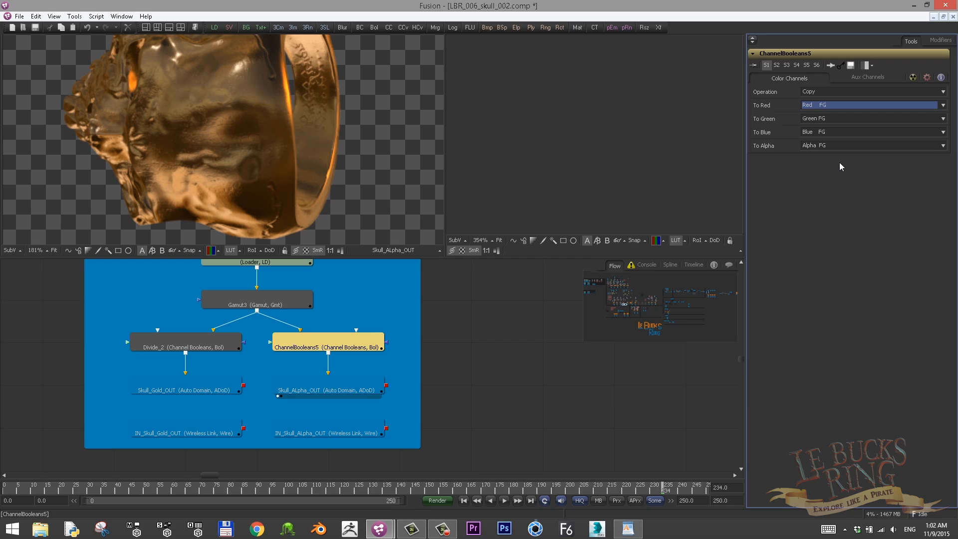
key(a)
click(813, 119)
key(a)
click(812, 132)
key(a)
scroll(294, 234, down, 1)
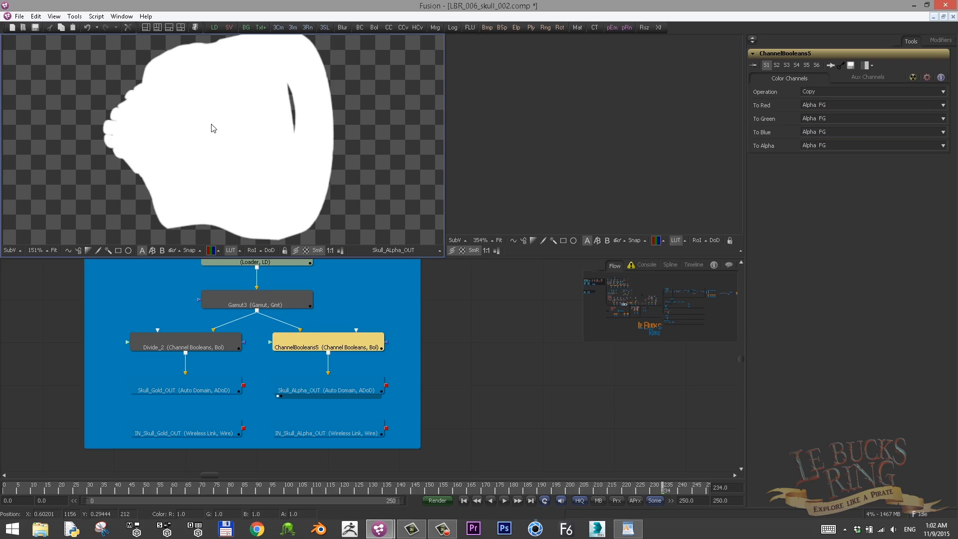
drag(324, 430, 304, 209)
scroll(439, 373, down, 1)
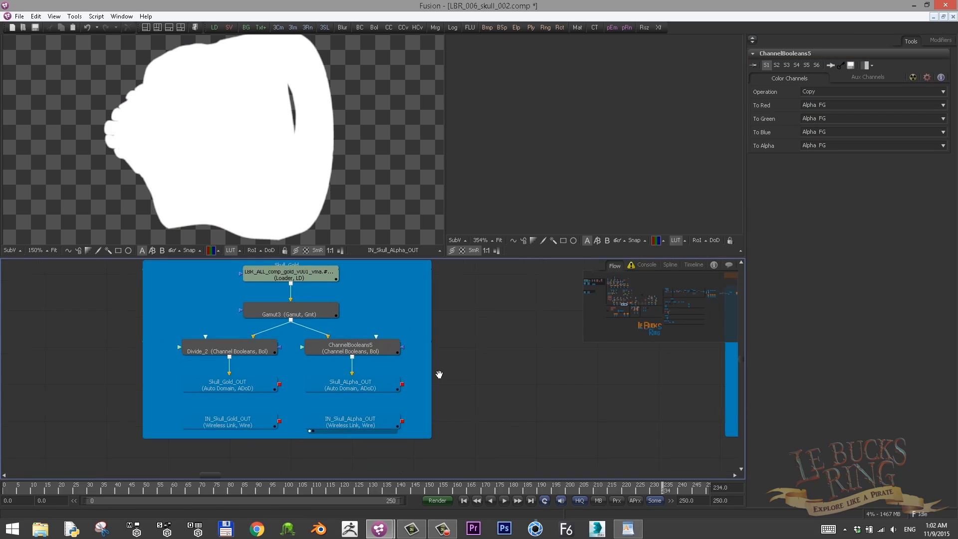
- Paste a copy of the Divide node after the Skull_Reflection loader and compare the loader with the copy in the viewer
drag(438, 374, 142, 355)
drag(300, 352, 300, 317)
key(1)
key(ctrl+v)
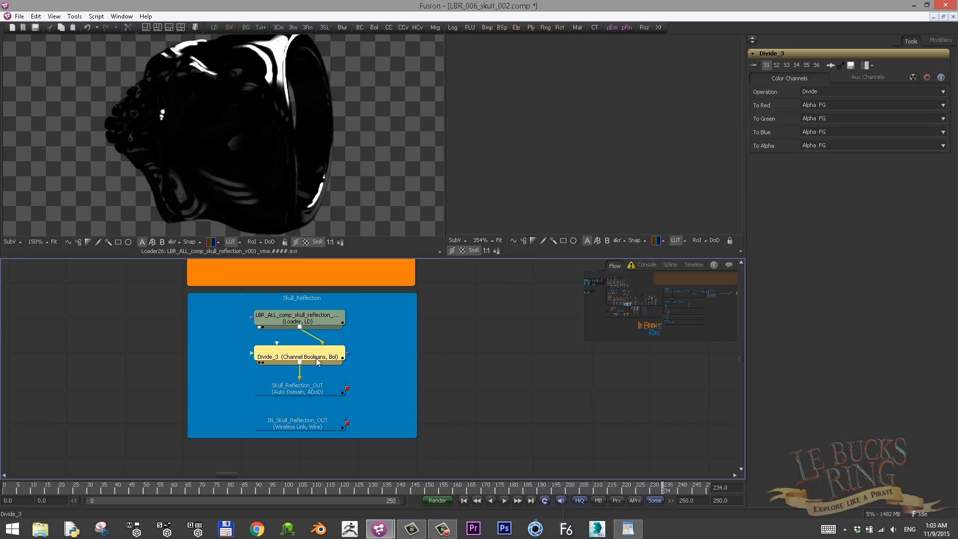
drag(392, 341, 358, 346)
key(1)
click(242, 194)
drag(243, 195, 216, 201)
- Make room below the Skull_AO loader by moving both output nodes down and extending the backdrop, and show Skull_AO_OUT in the viewer
drag(491, 348, 367, 346)
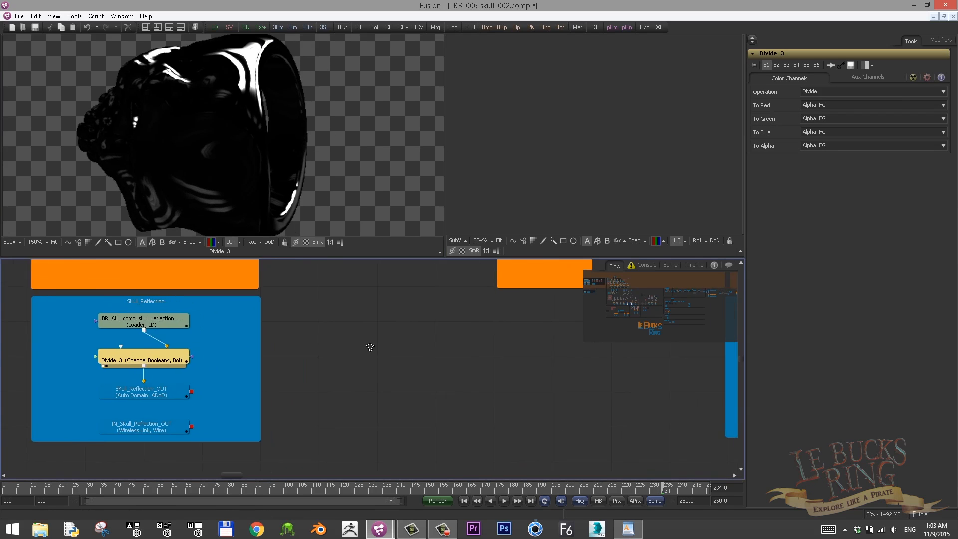
scroll(605, 347, down, 1)
drag(605, 348, 95, 386)
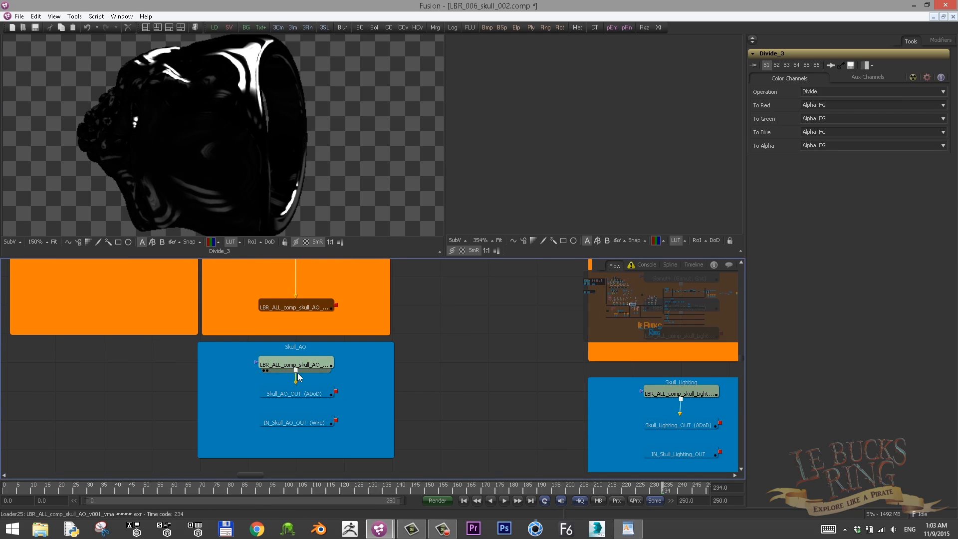
drag(293, 422, 293, 449)
drag(283, 390, 284, 419)
drag(369, 453, 370, 467)
key(1)
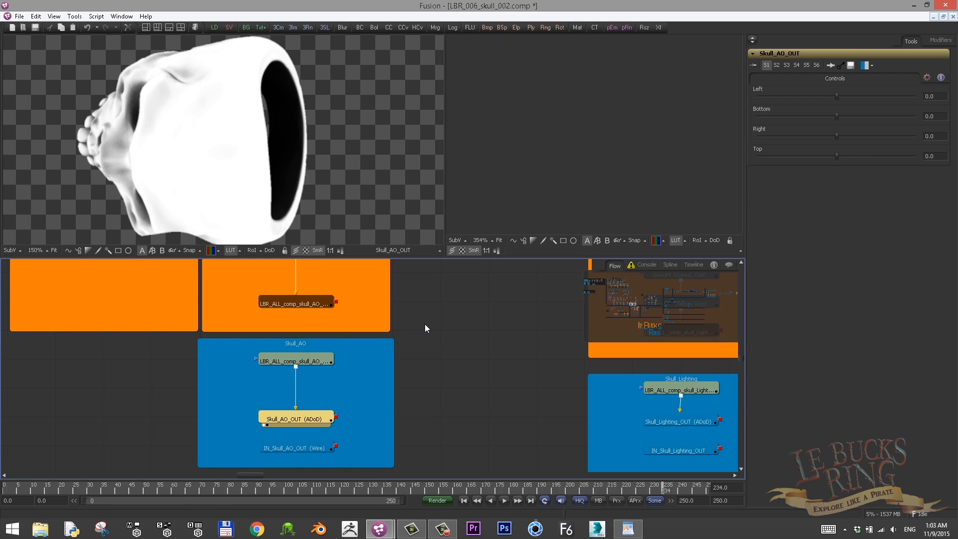
- Show the SSAO1 result in the viewer and examine its edges and full frame at different magnifications
drag(449, 304, 456, 405)
drag(287, 376, 292, 403)
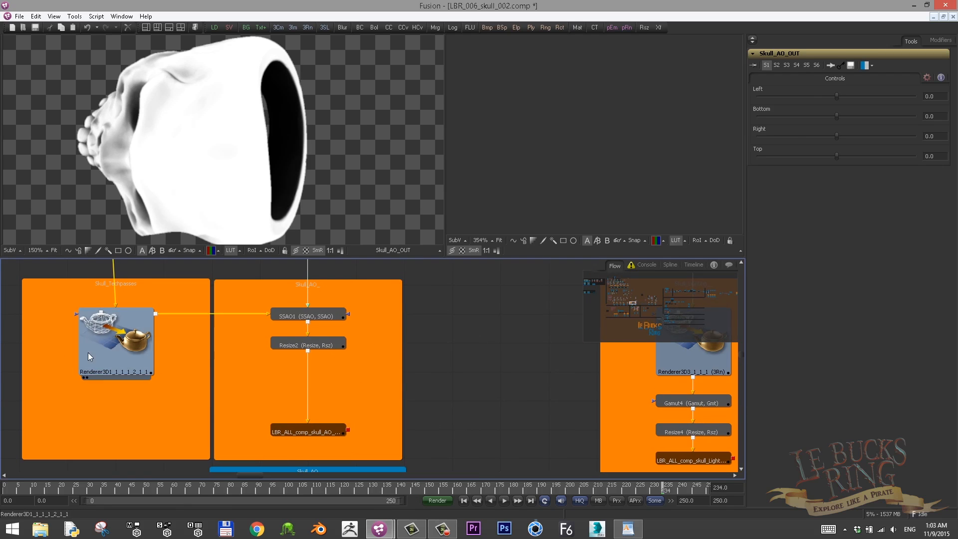
click(88, 354)
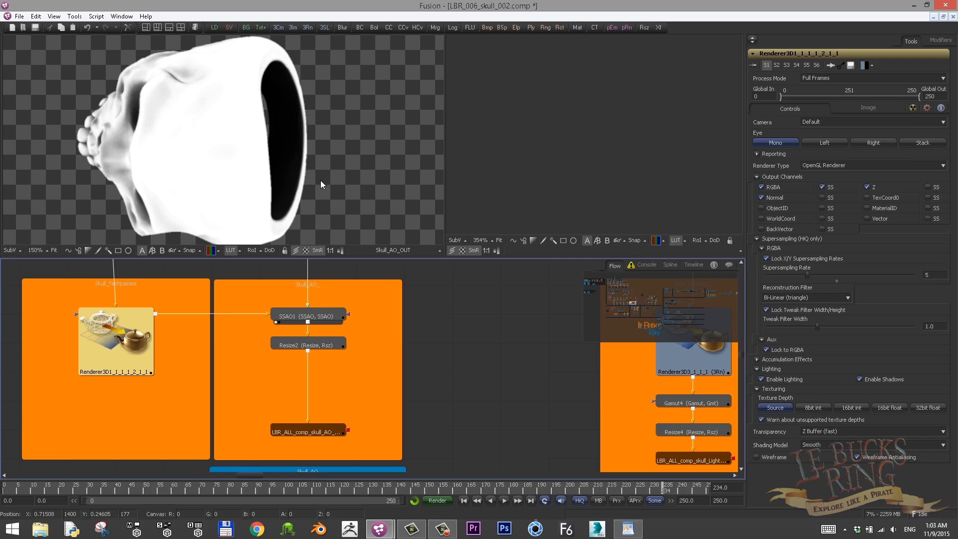
scroll(342, 208, down, 5)
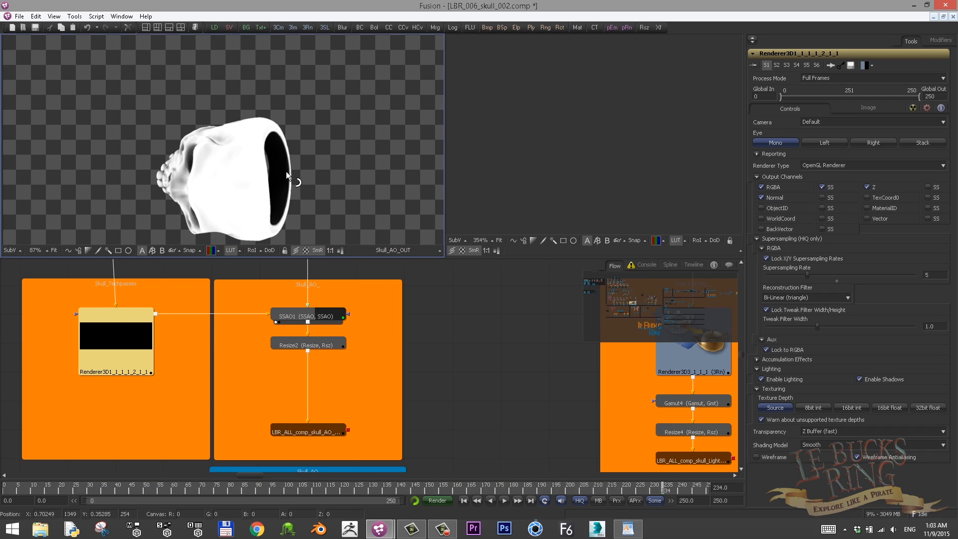
drag(291, 175, 275, 183)
scroll(172, 162, up, 9)
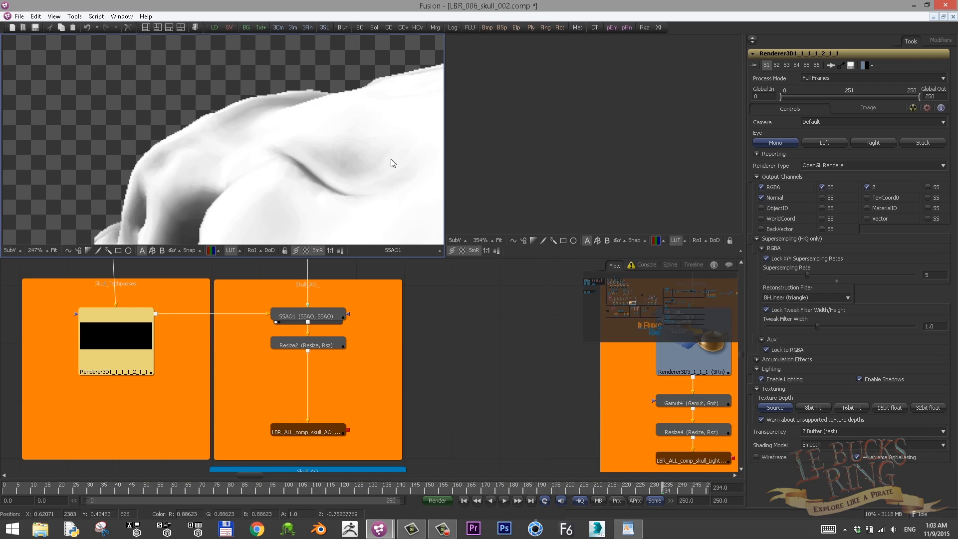
scroll(269, 168, down, 5)
scroll(340, 146, up, 4)
scroll(235, 120, down, 5)
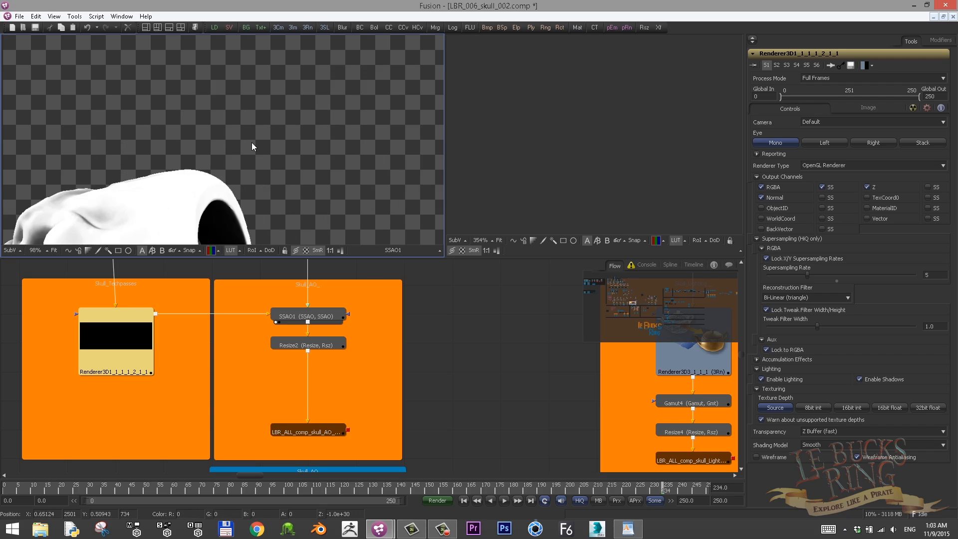
scroll(296, 114, up, 5)
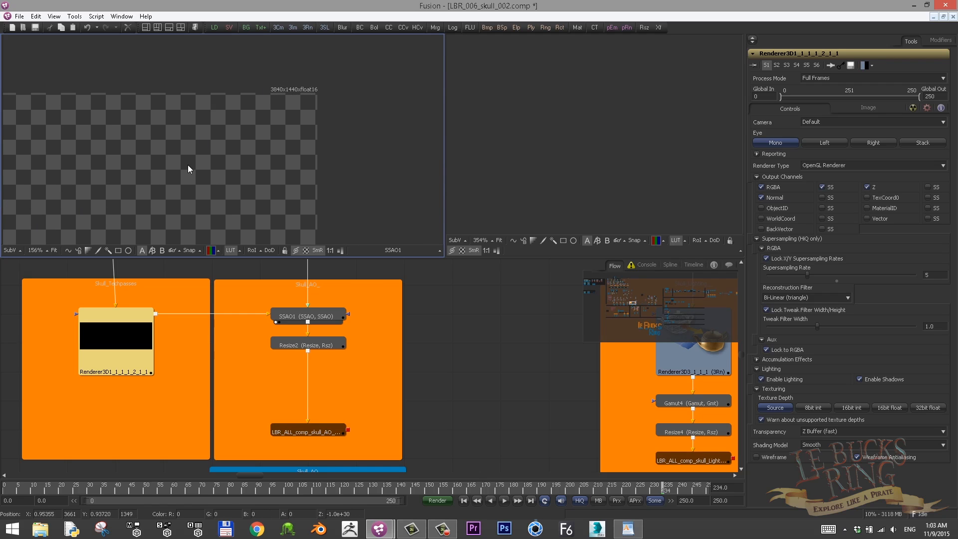
scroll(224, 149, up, 4)
scroll(197, 157, down, 8)
scroll(254, 107, up, 3)
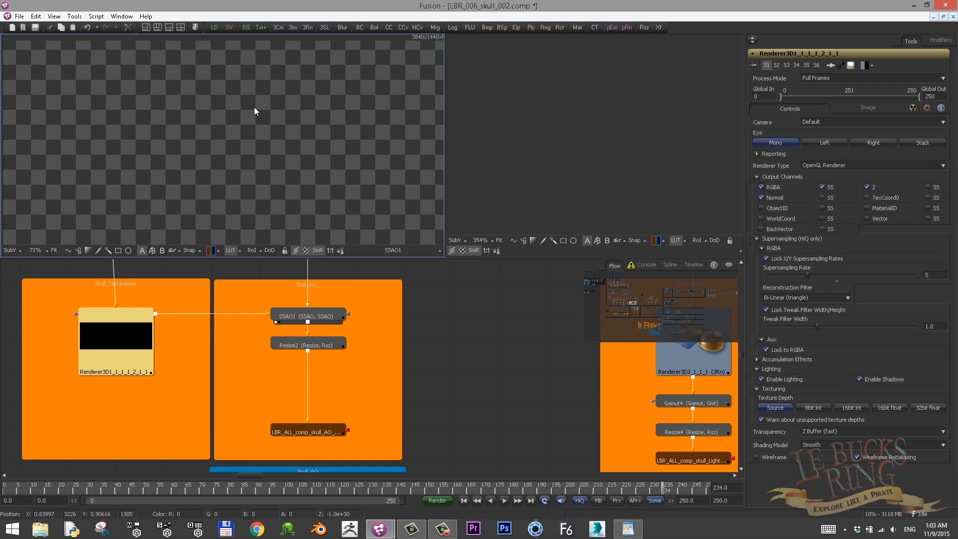
scroll(224, 140, down, 3)
scroll(180, 170, up, 5)
- Show the Resize2 result in the viewer and inspect its edges in colour and in the alpha channel
click(276, 351)
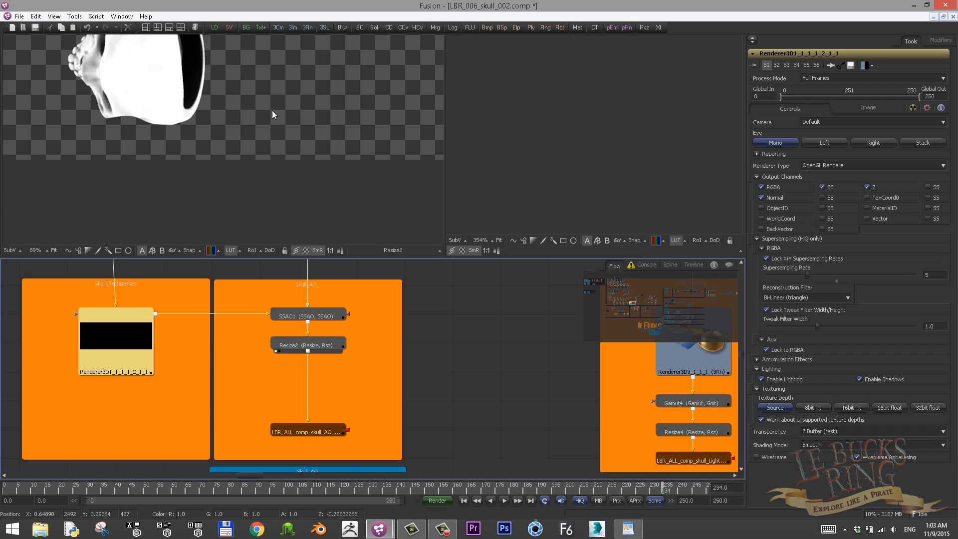
scroll(273, 115, up, 6)
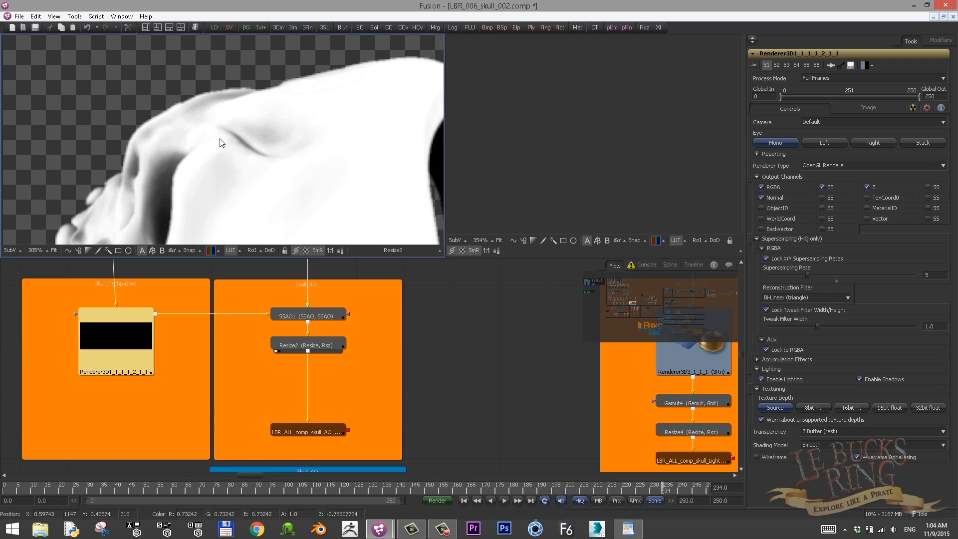
key(a)
scroll(267, 360, down, 2)
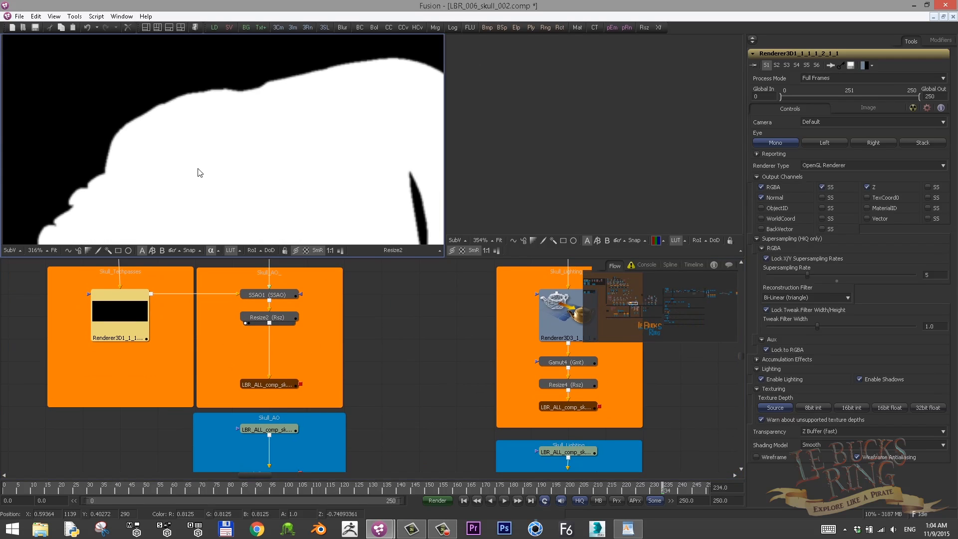
scroll(197, 168, down, 1)
- Look over the Skull_Gold, Skull_Reflection, Skull_AO and Skull_Lighting groups and examine the edge of Resize2's alpha up close
drag(255, 357, 240, 291)
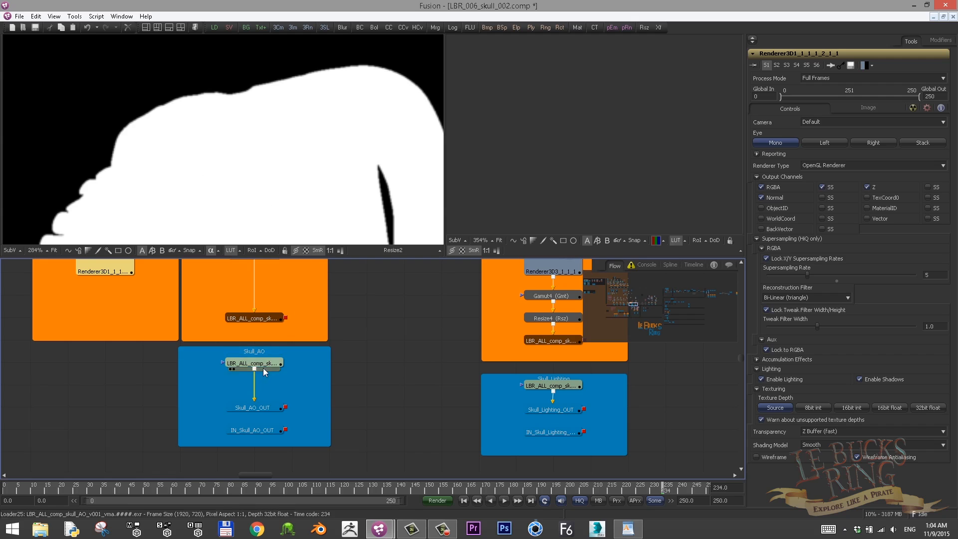
drag(214, 373, 307, 369)
scroll(299, 370, down, 2)
drag(87, 397, 239, 383)
drag(89, 378, 208, 371)
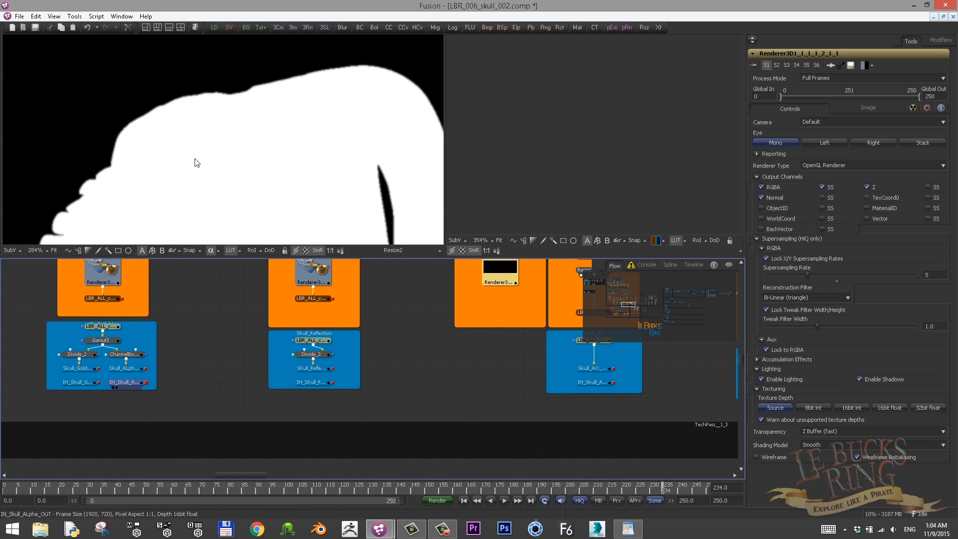
drag(181, 80, 199, 192)
drag(328, 368, 60, 379)
drag(403, 380, 280, 370)
drag(203, 271, 160, 134)
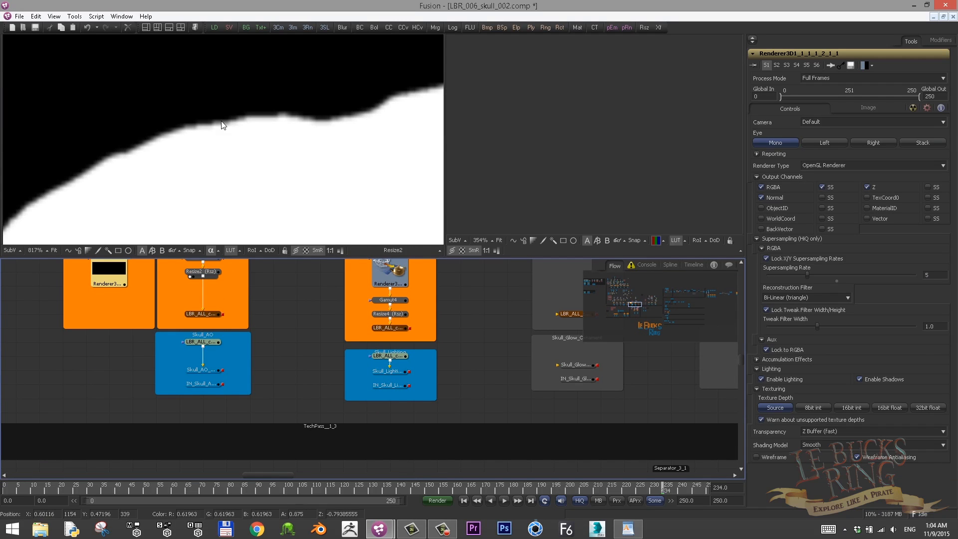
scroll(246, 295, up, 3)
mouse_move(195, 192)
mouse_down()
mouse_move(187, 180)
mouse_move(197, 174)
mouse_up()
drag(287, 330, 320, 314)
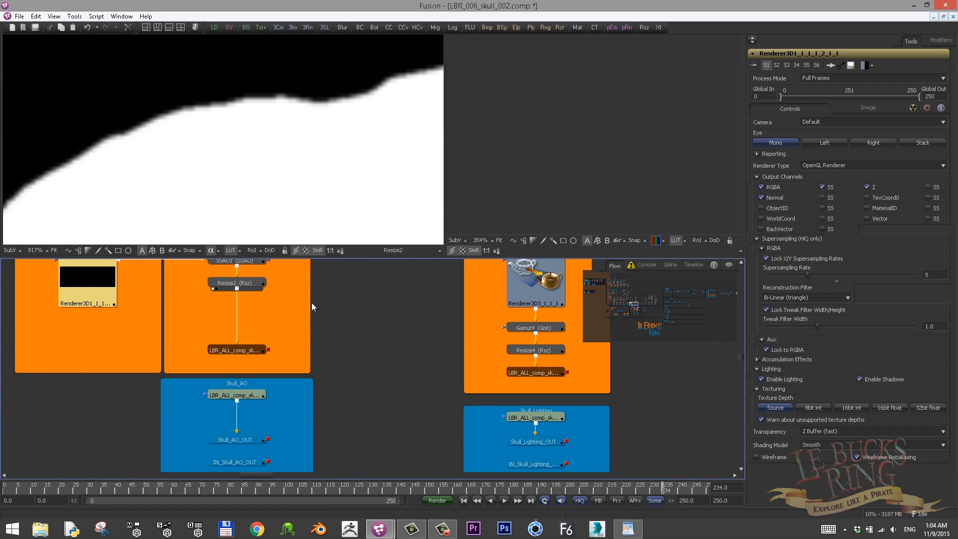
- Insert a Blur node between the Skull_AO loader and Skull_AO_OUT, and show the loader in colour in the viewer
click(242, 394)
key(1)
drag(318, 382, 313, 341)
key(ctrl+space)
text(blur)
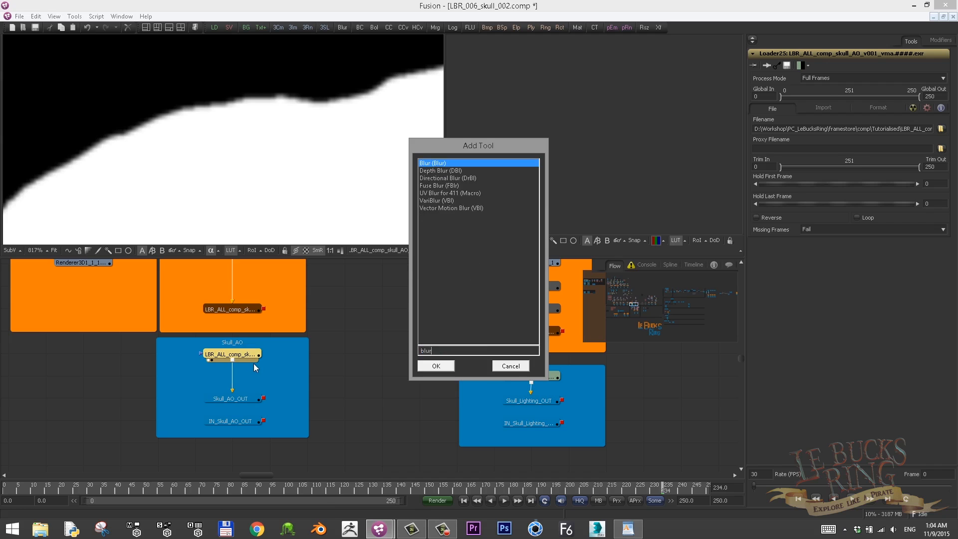
key(Return)
drag(170, 184, 192, 180)
key(a)
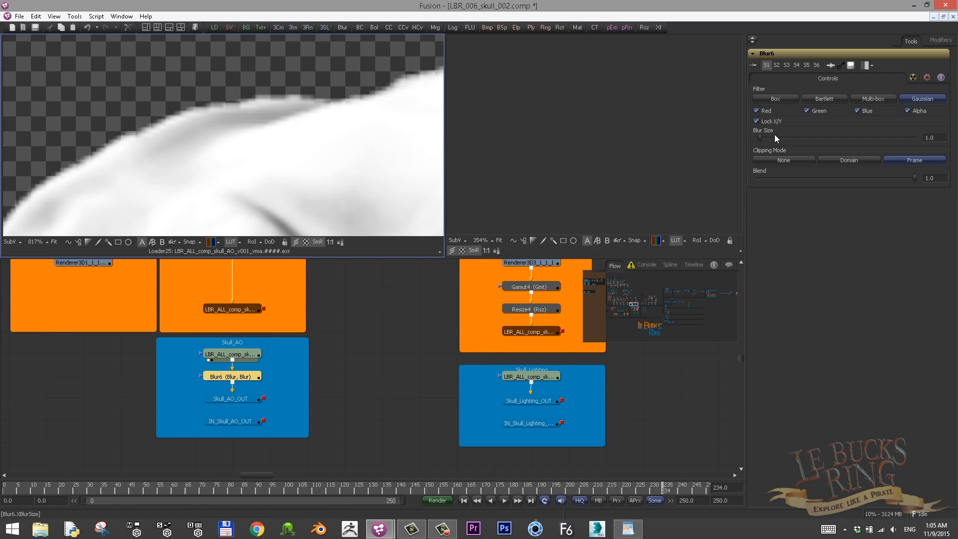
- Show the AO blur's result in the viewer, inspect its edge in the alpha channel and move Skull_AO_OUT further from the blur
drag(759, 137, 760, 139)
key(1)
click(409, 164)
key(a)
drag(227, 426, 221, 384)
drag(221, 339, 221, 361)
drag(175, 342, 274, 359)
click(218, 123)
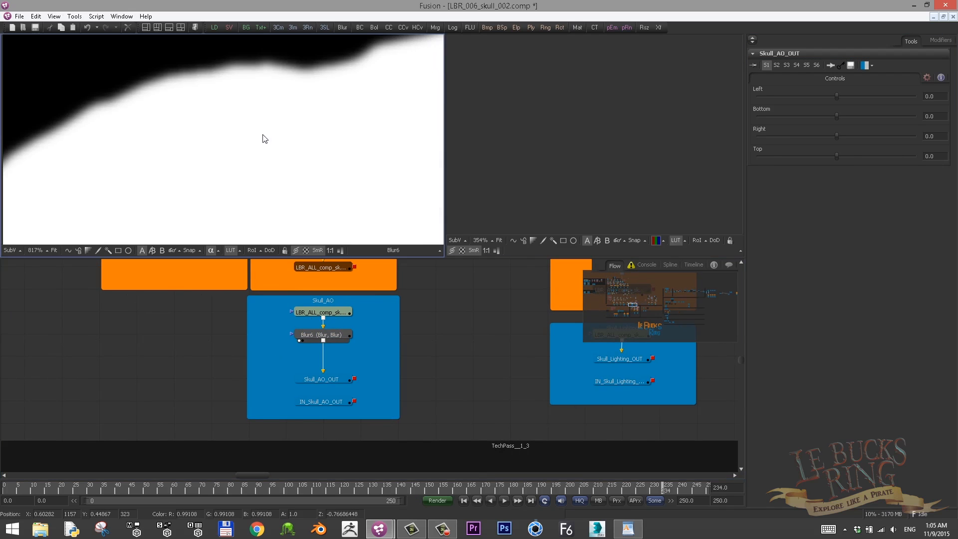
- Fine-tune the AO blur's size while checking the result in colour at different magnifications
key(c)
scroll(250, 143, down, 5)
click(322, 335)
drag(759, 139, 758, 139)
scroll(227, 141, up, 5)
right_click(241, 141)
- Insert a Channel Booleans node between the AO blur and Skull_AO_OUT
click(384, 335)
key(ctrl+space)
text(bol)
key(Return)
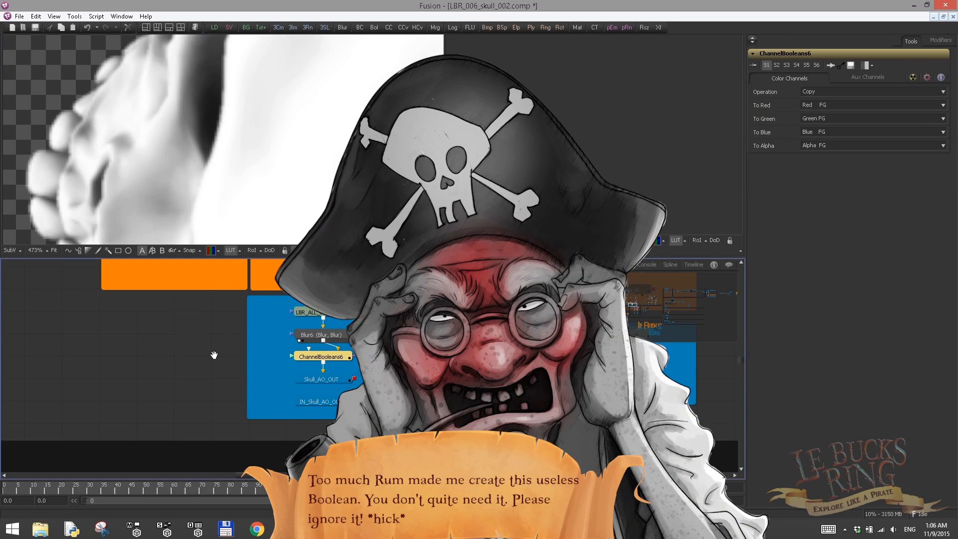
- Copy the IN_Skull_ALpha_OUT wireless link from the Skull_Gold group and paste it as an instance beside the Skull_AO group
scroll(214, 354, down, 2)
drag(160, 342, 255, 334)
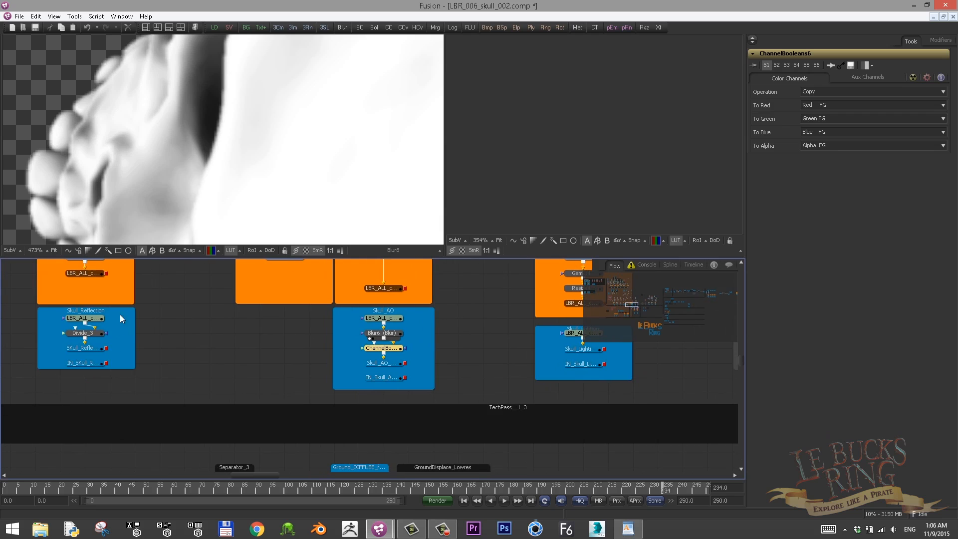
drag(119, 314, 282, 313)
drag(126, 351, 208, 356)
drag(184, 382, 139, 388)
scroll(130, 380, up, 3)
click(241, 386)
scroll(114, 374, down, 3)
drag(349, 392, 139, 402)
drag(389, 397, 369, 399)
scroll(174, 388, up, 3)
click(222, 367)
key(ctrl+shift+v)
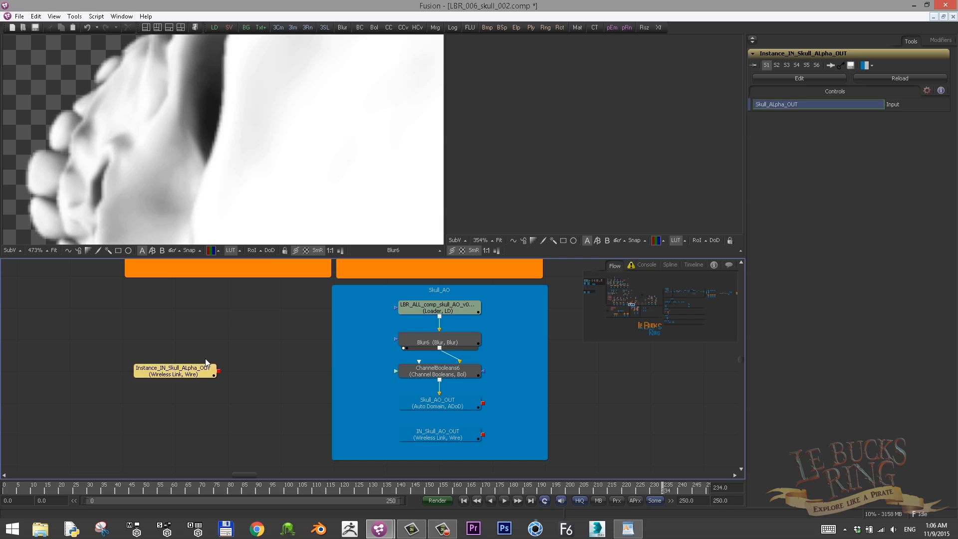
drag(212, 372, 234, 379)
click(237, 394)
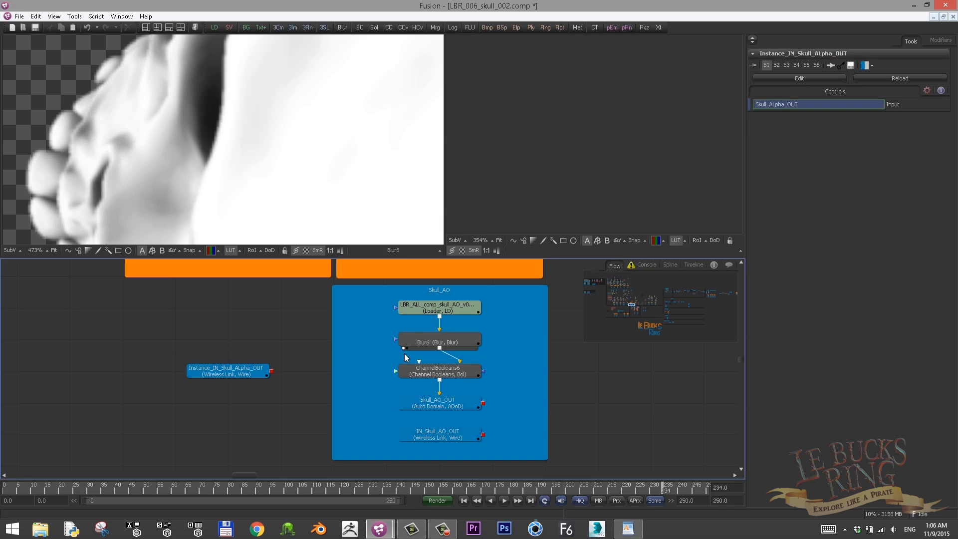
- Move Skull_AO_OUT and IN_Skull_AO_OUT lower to make room, and show the Channel Booleans result in the viewer
drag(496, 406, 507, 382)
drag(457, 437, 457, 457)
drag(452, 413, 451, 445)
drag(450, 381, 451, 413)
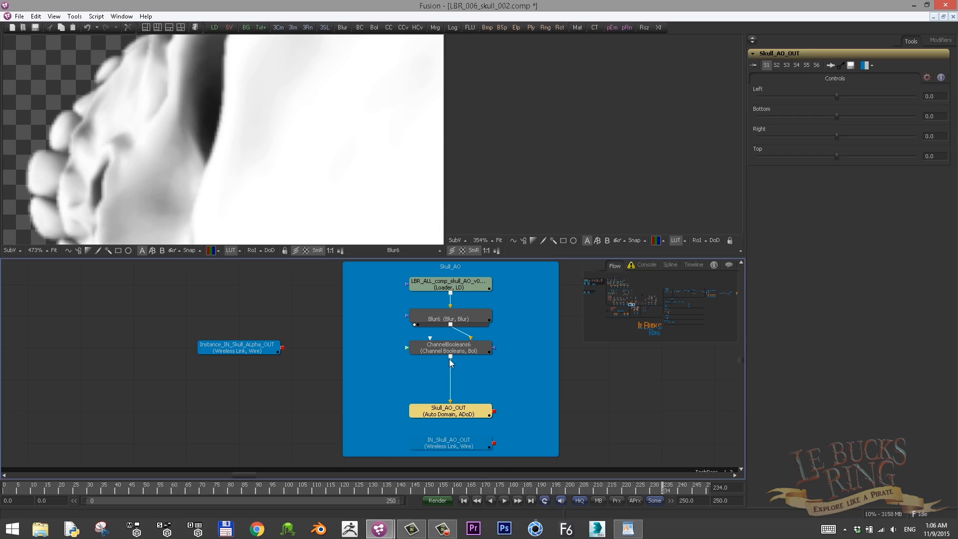
click(435, 348)
key(1)
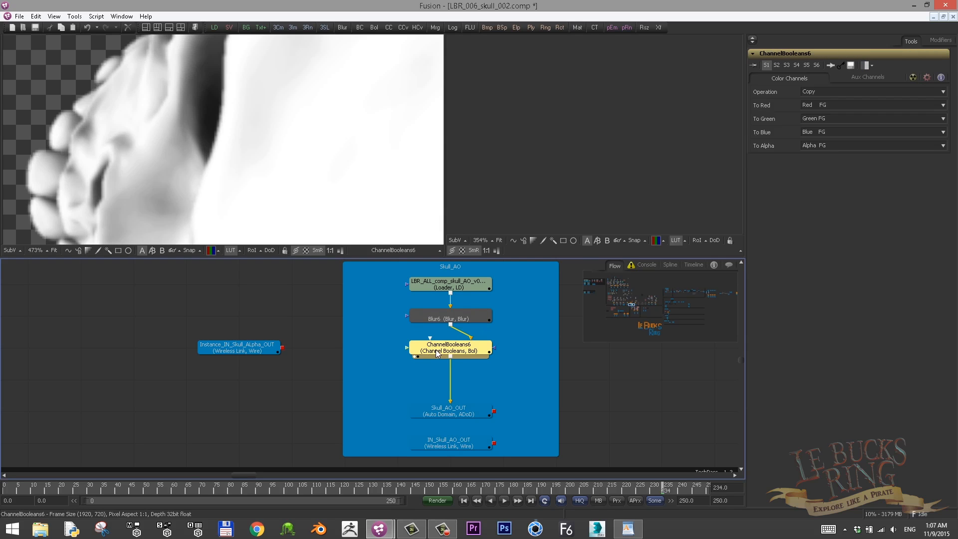
key(ctrl+space)
text(m)
key(Return)
key(ctrl+z)
- Insert a Matte Control node after the AO Channel Booleans and connect the instanced skull alpha link to its foreground input
key(ctrl+space)
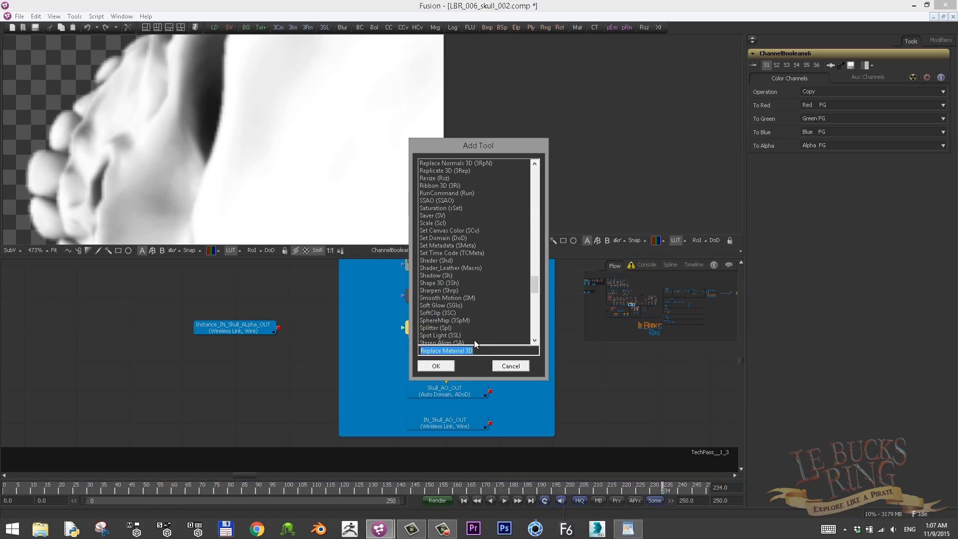
text(matte)
key(Return)
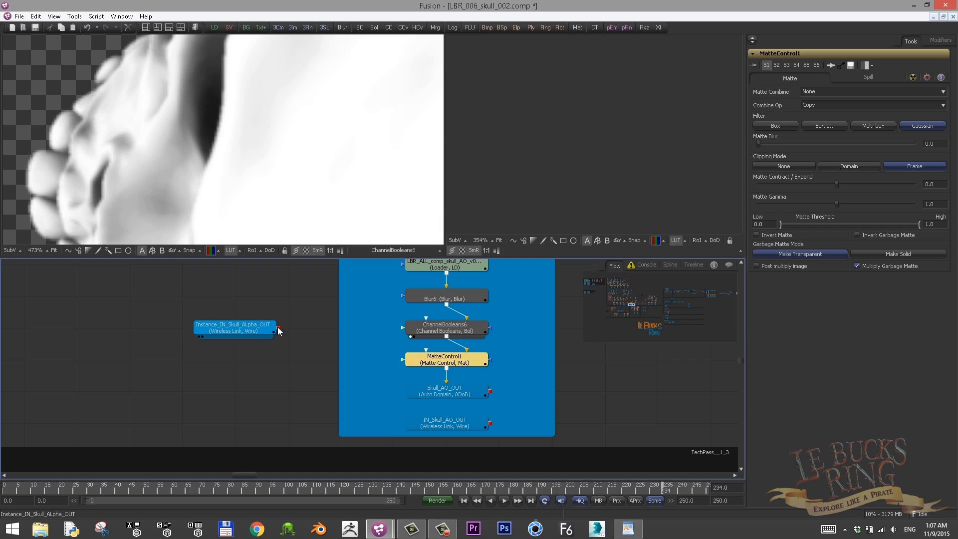
drag(278, 327, 403, 359)
- Set the Matte Control to Combine Alpha with Post multiply image enabled, and show its result in the viewer
click(813, 91)
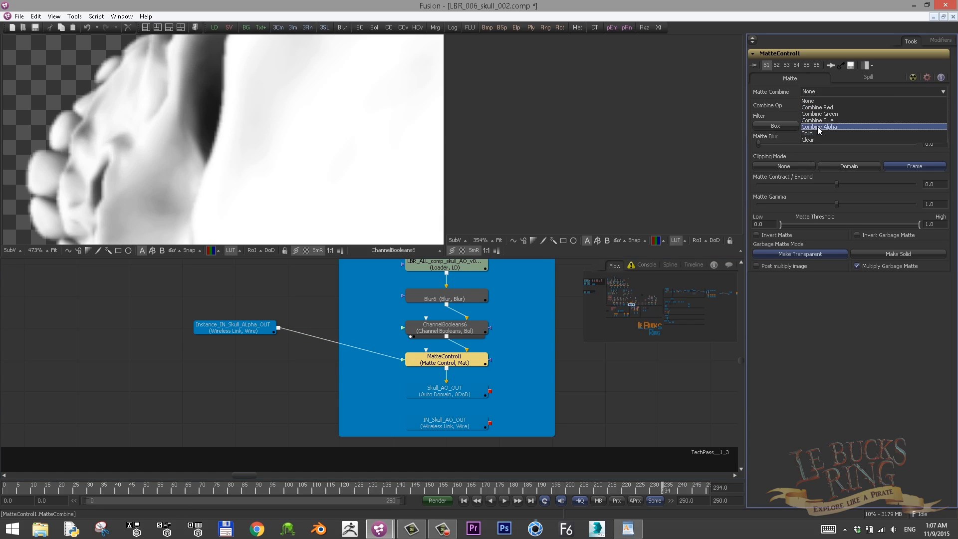
click(817, 130)
click(756, 265)
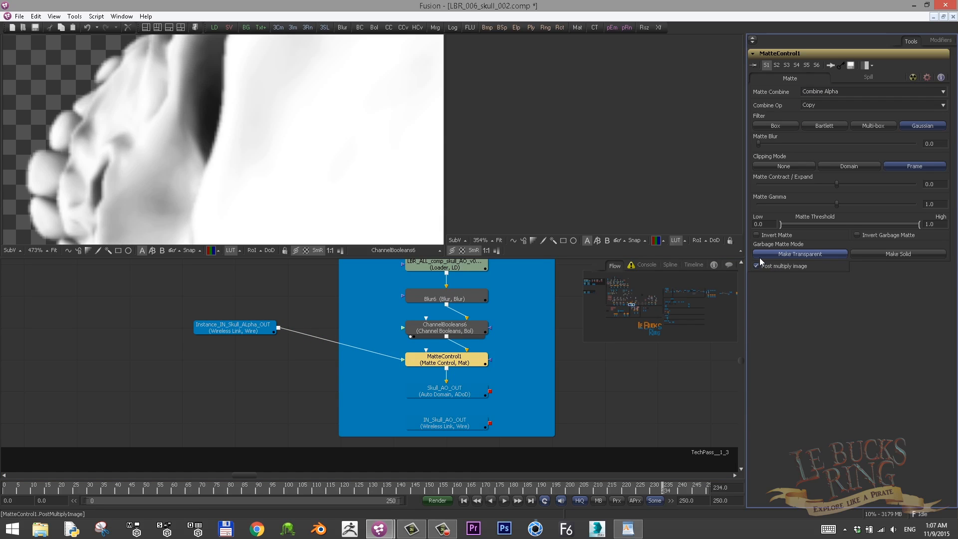
key(1)
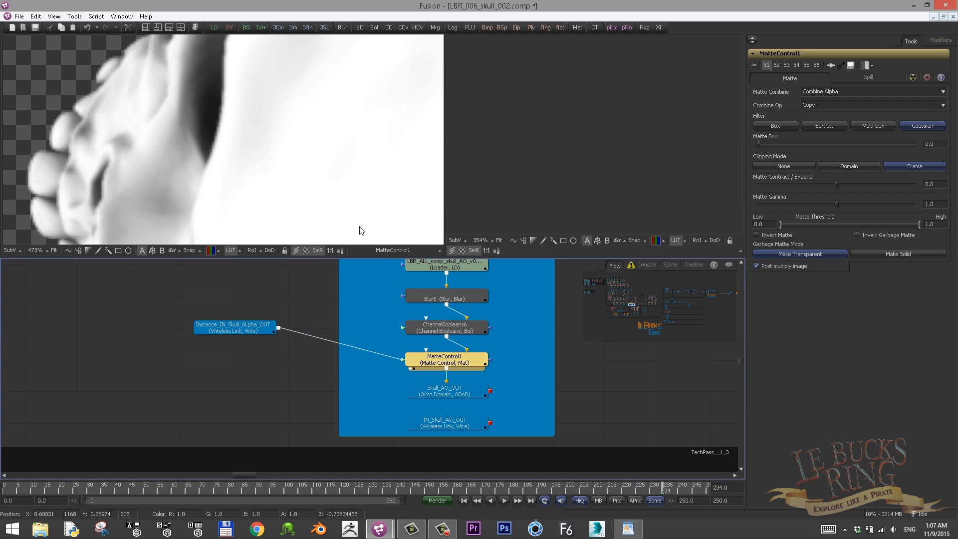
- Line up the instanced skull alpha link with the Matte Control and display the alpha channel in the viewer
drag(266, 336, 266, 368)
click(280, 336)
mouse_move(239, 336)
mouse_down()
mouse_move(241, 345)
mouse_move(224, 332)
mouse_up()
key(a)
key(a)
click(223, 194)
key(a)
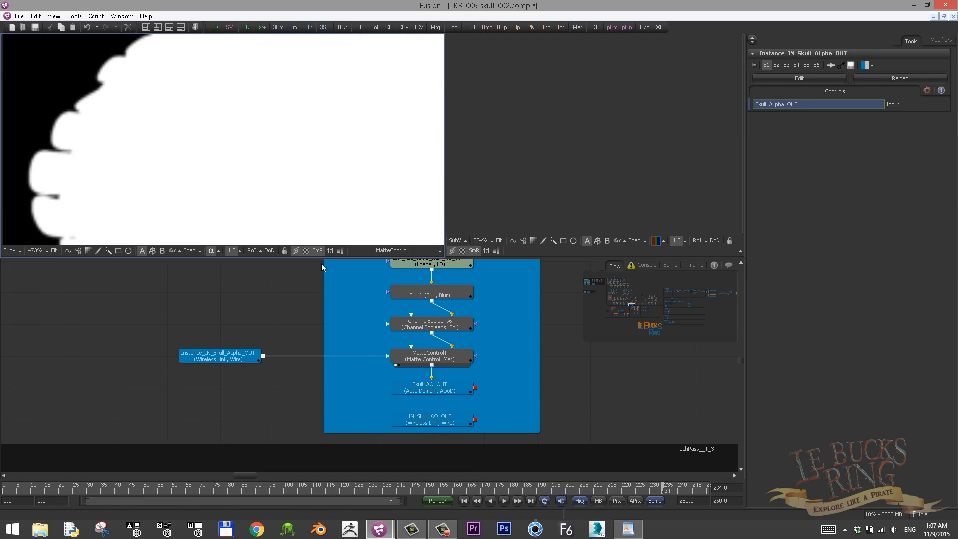
- Compare the skull alpha link, the Matte Control and IN_Skull_AO_OUT in the viewer, in alpha and in colour
click(184, 365)
click(395, 364)
click(183, 365)
drag(428, 351, 206, 210)
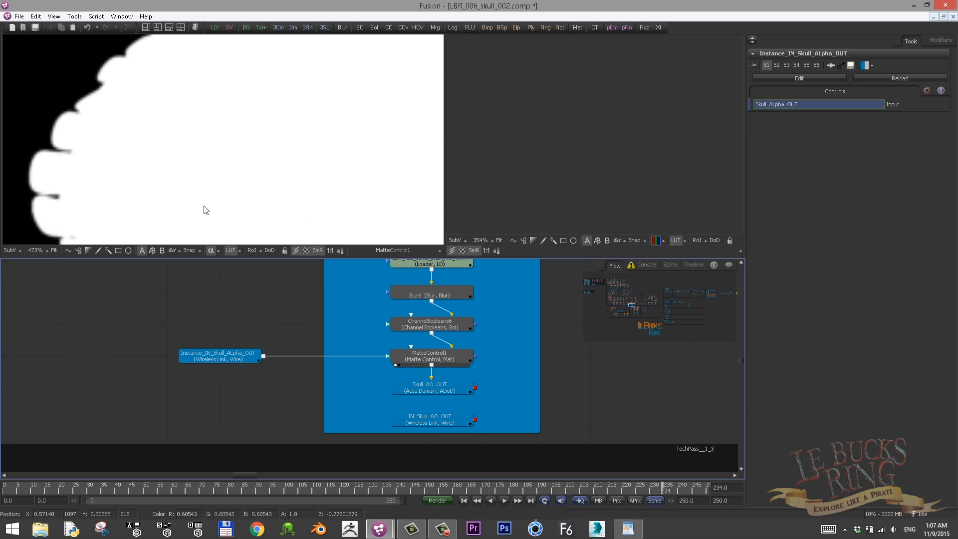
key(c)
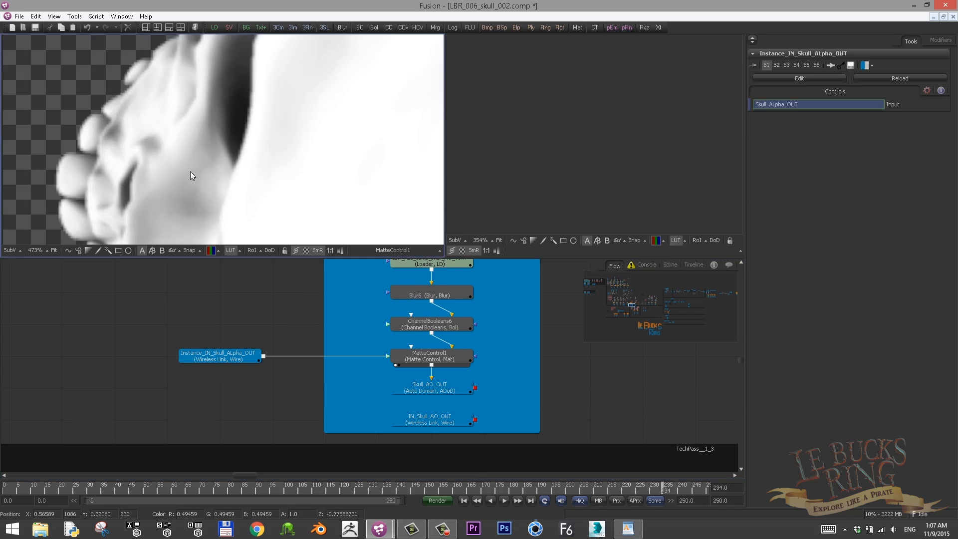
click(184, 364)
click(395, 365)
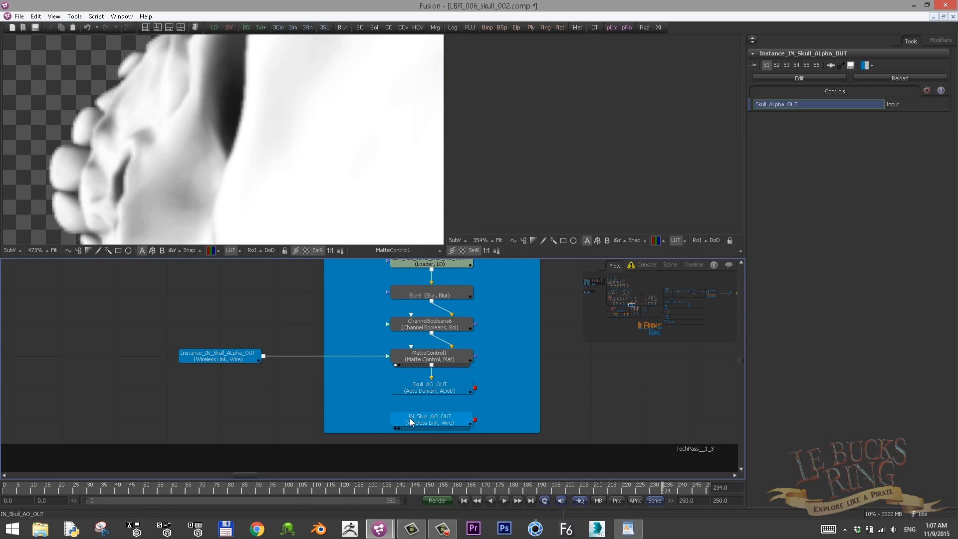
click(395, 428)
scroll(150, 157, down, 2)
scroll(80, 139, down, 4)
key(1)
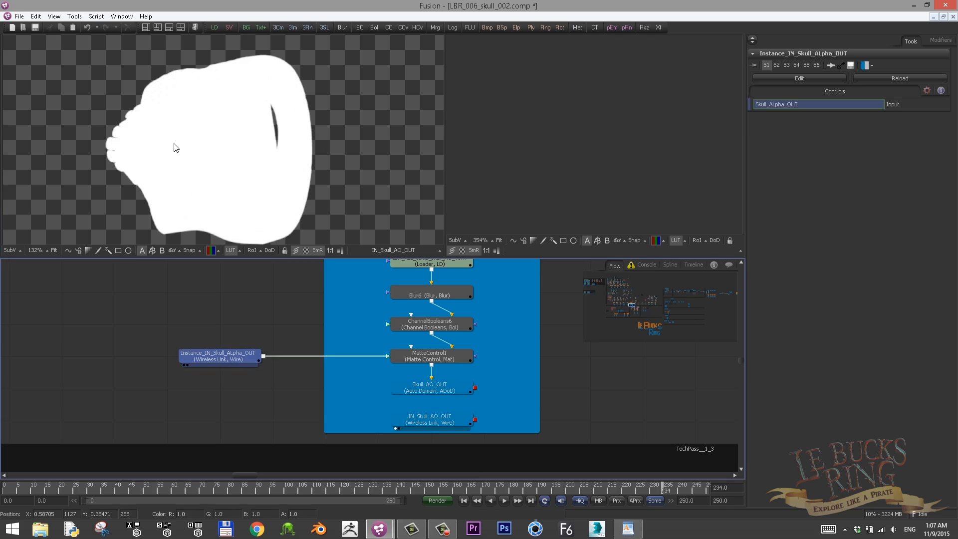
drag(435, 420, 257, 184)
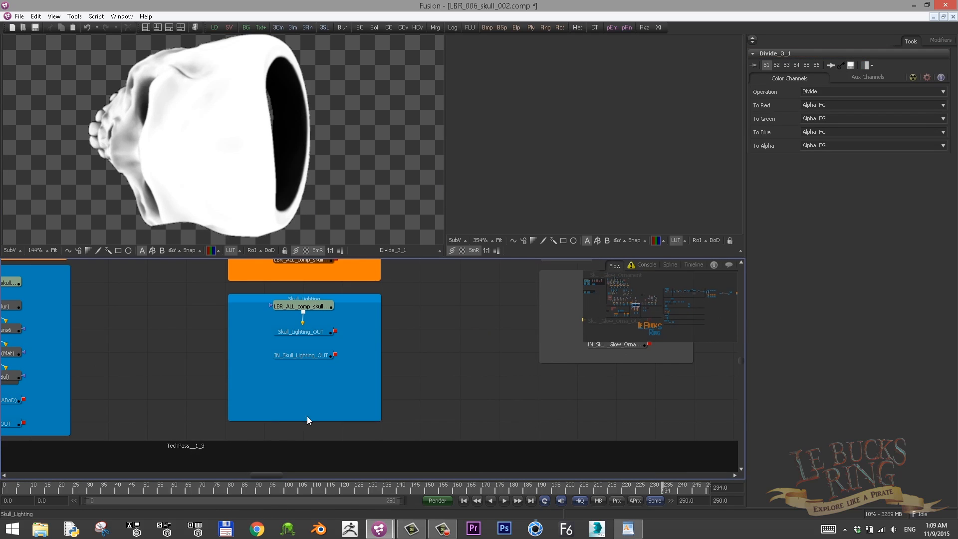
- Paste the Divide node between the Skull_Lighting loader and Skull_Lighting_OUT, spacing out the nodes, and show its result
drag(349, 381, 280, 327)
drag(303, 332, 303, 377)
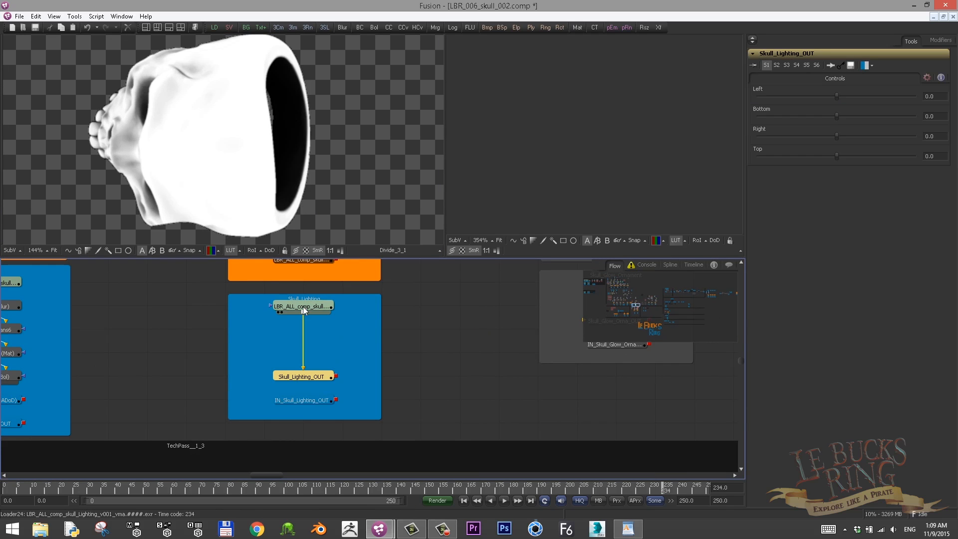
click(299, 307)
key(1)
key(ctrl+v)
key(1)
drag(318, 337, 319, 360)
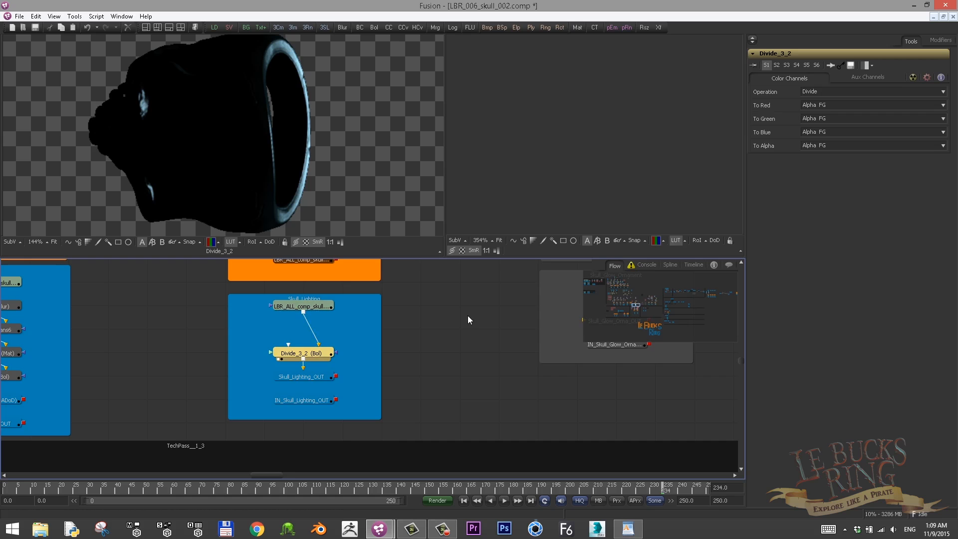
scroll(467, 316, down, 3)
scroll(509, 367, up, 3)
- Paste the Divide node between the Skull_Darken_Eyes loader and Skull_Darken_Eyes_OUT, rearrange the nodes and show the result
drag(509, 367, 242, 317)
scroll(232, 369, up, 1)
key(1)
drag(248, 409, 247, 439)
drag(244, 378, 265, 380)
click(237, 318)
key(ctrl+v)
key(1)
drag(265, 440, 264, 411)
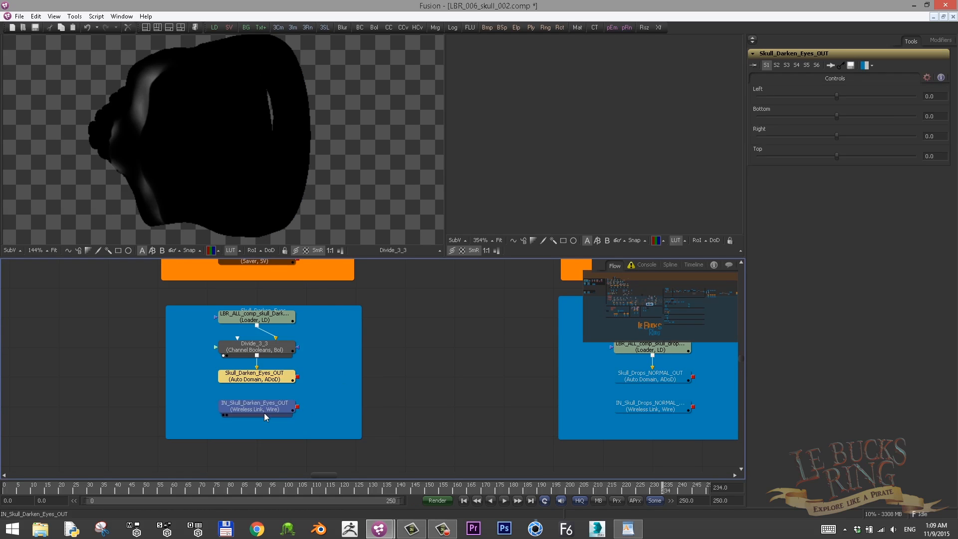
- Show the Skull_Drops_NORMAL loader and the Skull_Drops_SPEC loader in the viewer, one after the other
drag(658, 359, 391, 325)
key(1)
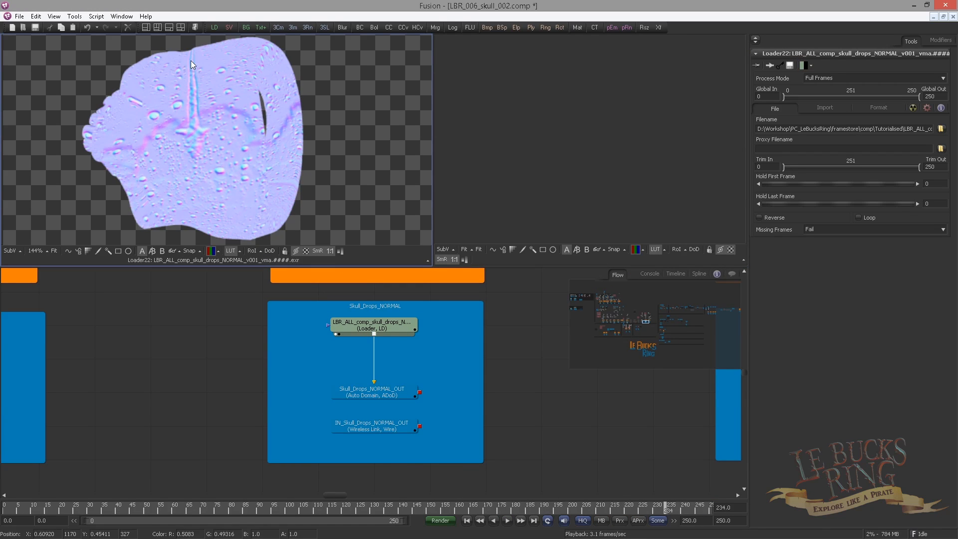
drag(451, 338, 245, 337)
drag(400, 342, 139, 351)
drag(372, 332, 338, 331)
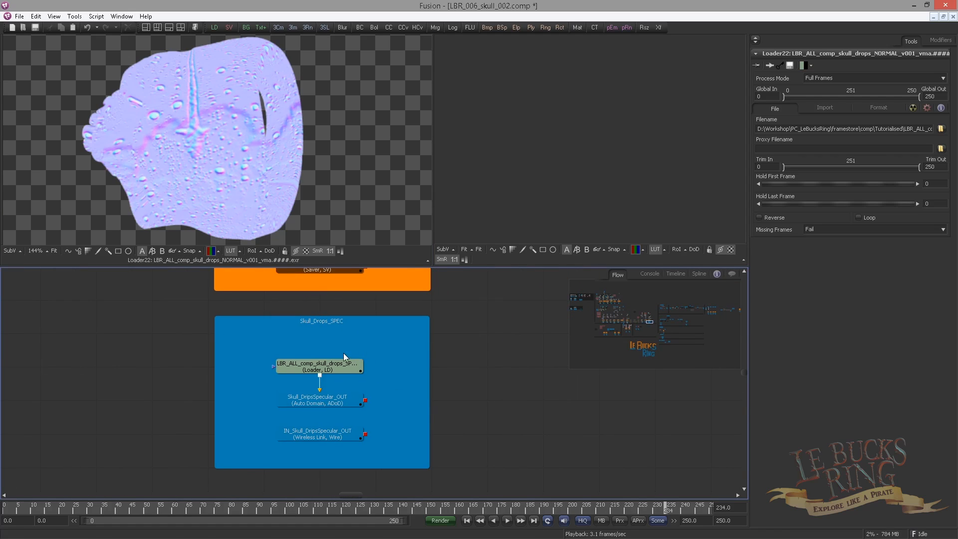
key(1)
drag(233, 176, 233, 179)
- Space out the loader, Skull_DripsSpecular_OUT and IN_Skull_DripsSpecular_OUT in the Skull_Drops_SPEC group to make room for another node
drag(333, 370, 334, 337)
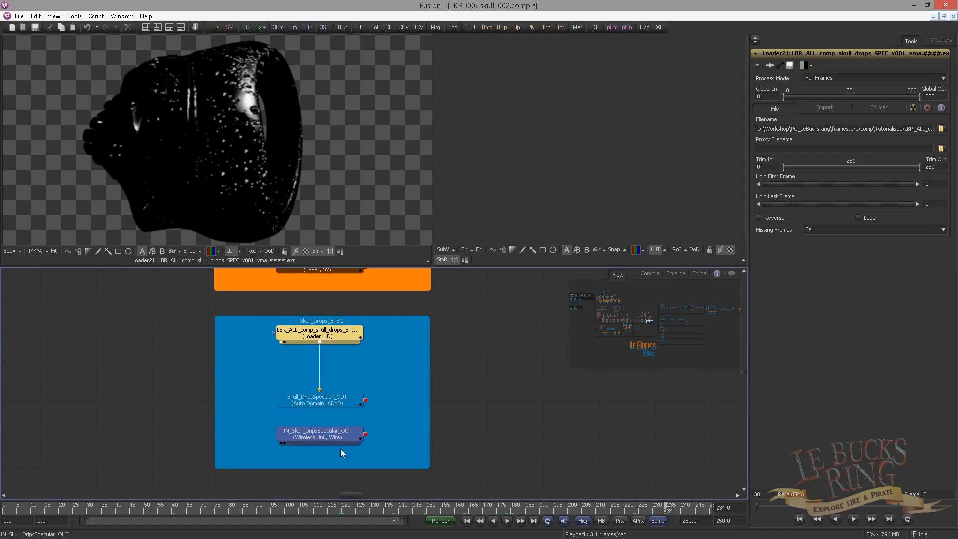
drag(339, 437, 336, 471)
drag(330, 404, 331, 438)
drag(481, 412, 465, 351)
drag(393, 408, 393, 469)
drag(327, 402, 328, 434)
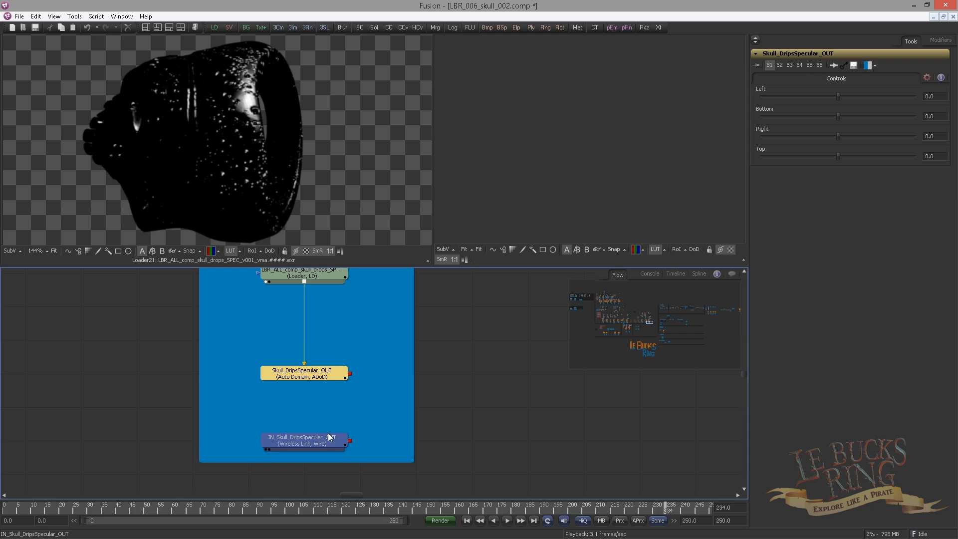
drag(327, 372, 327, 405)
- Paste the Divide node between the Skull_Drops_SPEC loader and Skull_DripsSpecular_OUT and show its result in the viewer
click(112, 357)
scroll(250, 344, down, 1)
click(286, 352)
key(ctrl+v)
drag(285, 352, 328, 351)
key(1)
scroll(379, 400, down, 1)
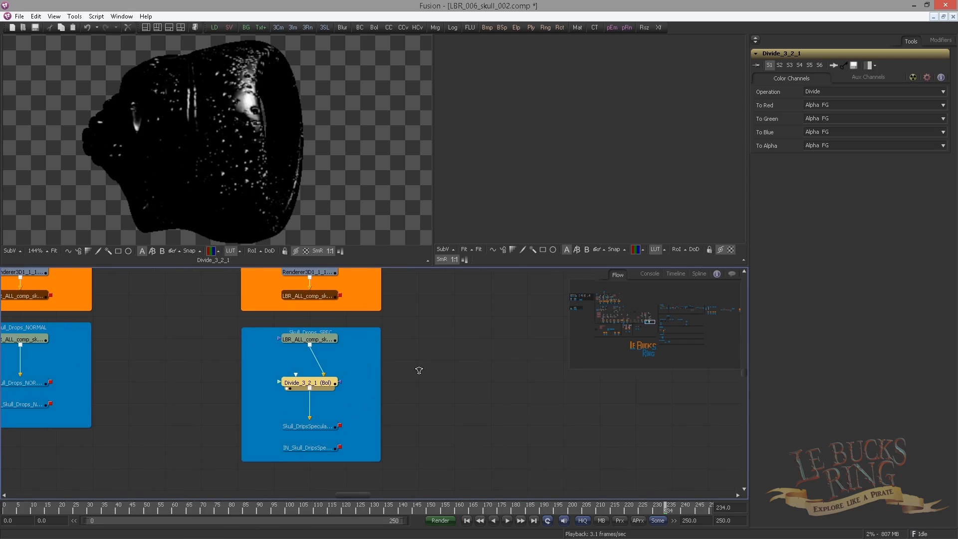
- Look over the whole node flow and examine the Skull_Gold_OUT_, Skull_Reflect_OUT_, Skull_Lighting_OUT_1 and combine groups
scroll(428, 364, down, 2)
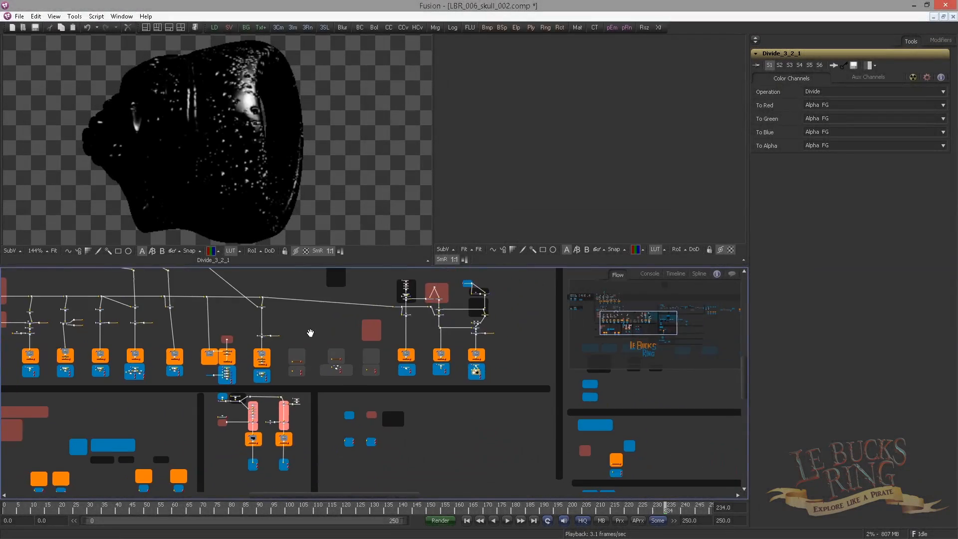
scroll(391, 396, up, 3)
scroll(445, 375, down, 3)
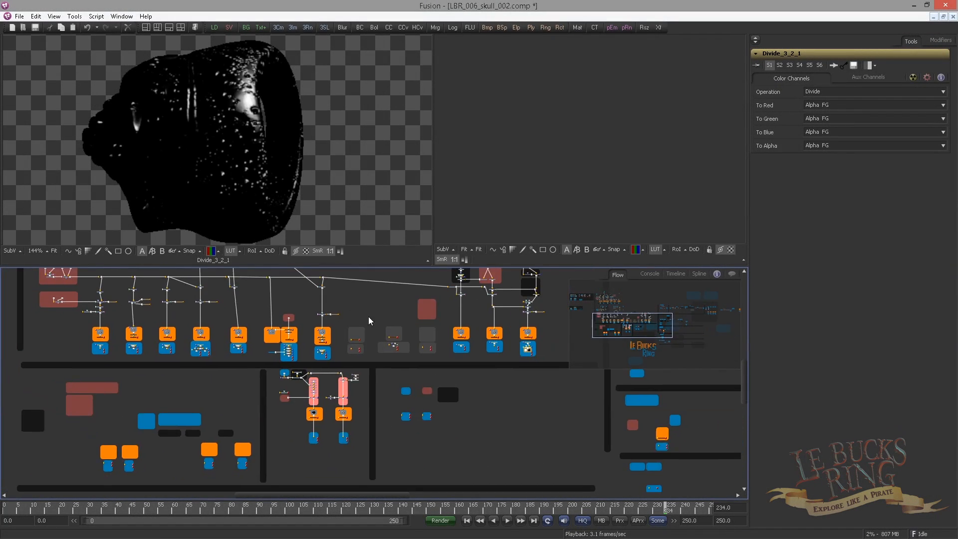
scroll(385, 332, up, 2)
drag(424, 384, 16, 393)
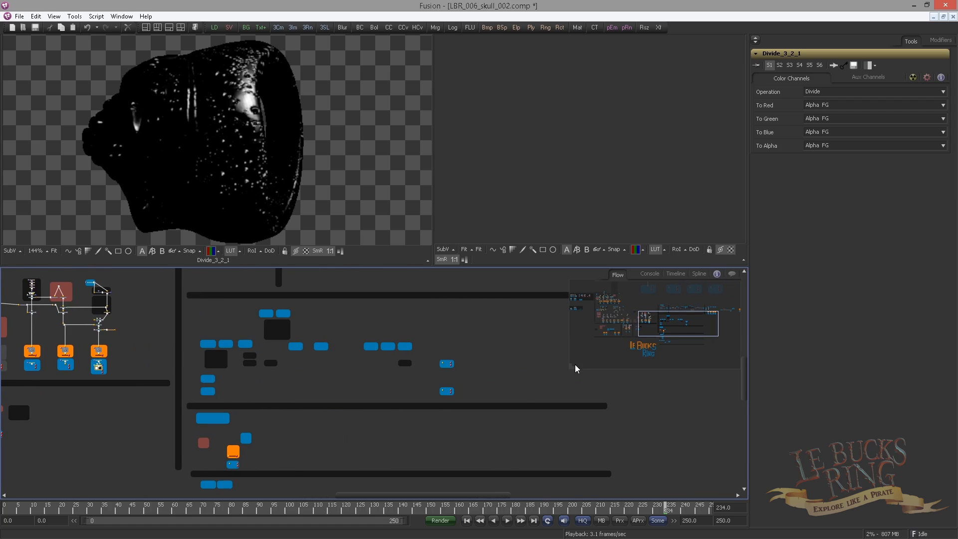
drag(328, 382, 422, 445)
drag(96, 366, 382, 310)
scroll(382, 310, up, 2)
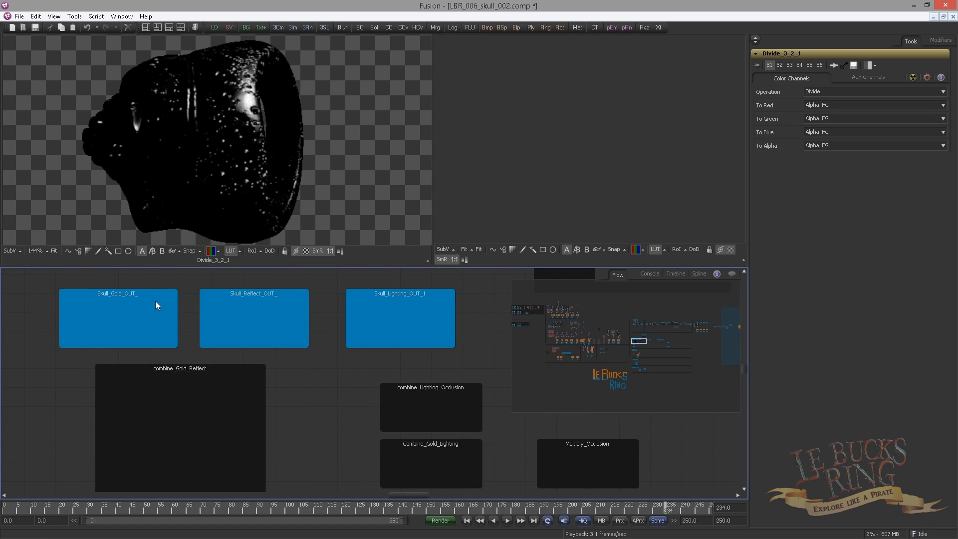
drag(190, 310, 271, 318)
scroll(273, 318, up, 1)
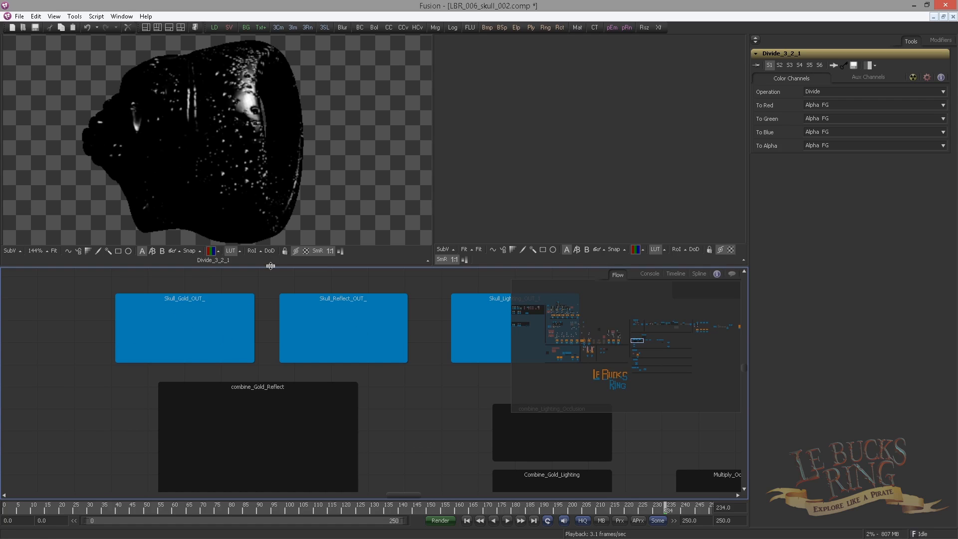
drag(479, 310, 426, 314)
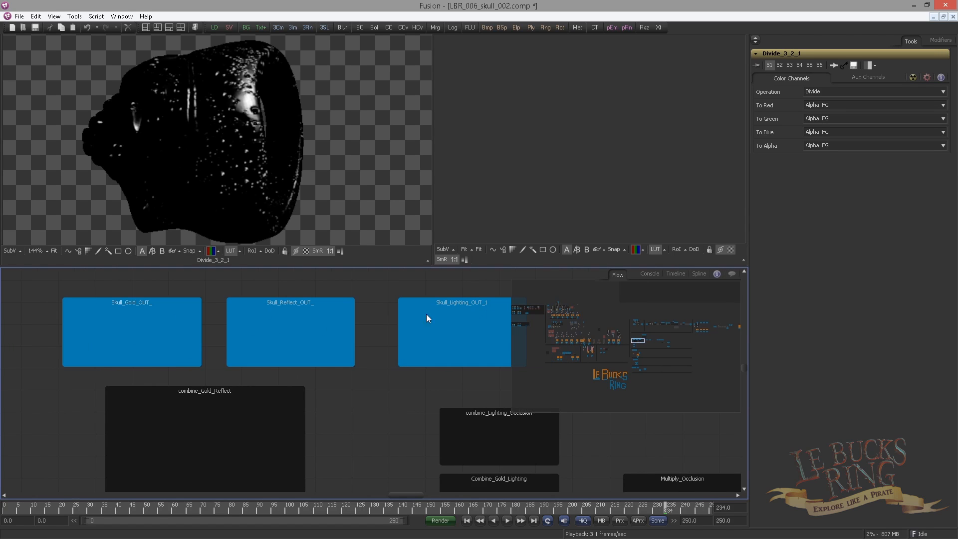
- Select the IN_Skull_Gold_OUT, IN_Skull_Reflection_OUT and IN_Skull_Lighting_OUT wireless links together in the skull pass groups
drag(638, 341, 583, 342)
drag(357, 376, 398, 318)
drag(165, 362, 218, 296)
click(265, 388)
click(272, 371)
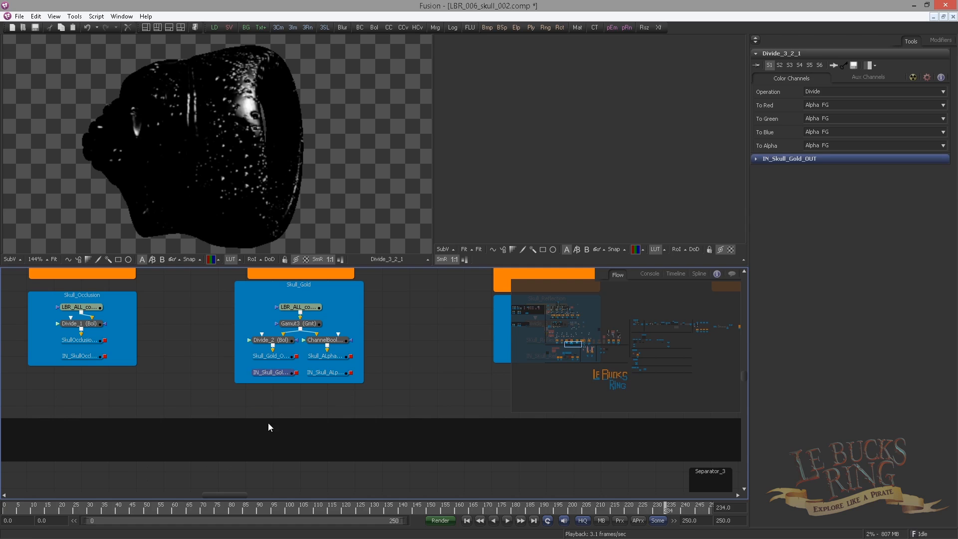
drag(171, 382, 375, 399)
scroll(375, 399, down, 3)
drag(321, 389, 70, 364)
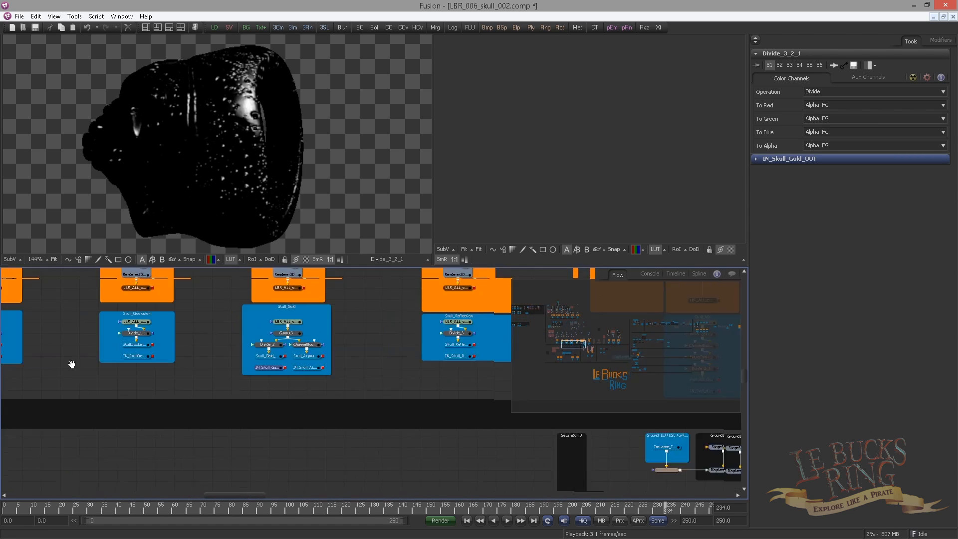
drag(476, 394, 342, 393)
scroll(293, 375, up, 3)
click(243, 359)
drag(399, 370, 35, 380)
drag(444, 419, 211, 394)
click(280, 375)
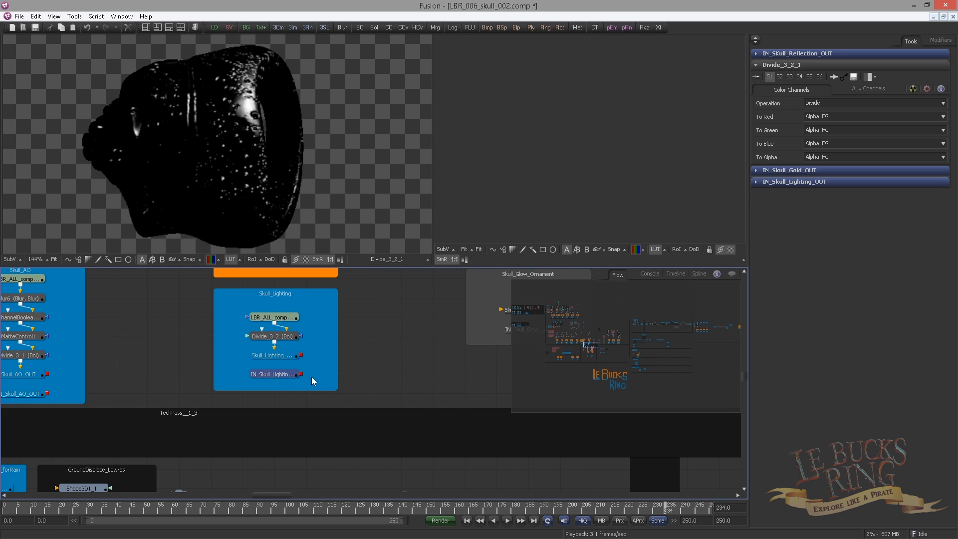
scroll(359, 366, down, 2)
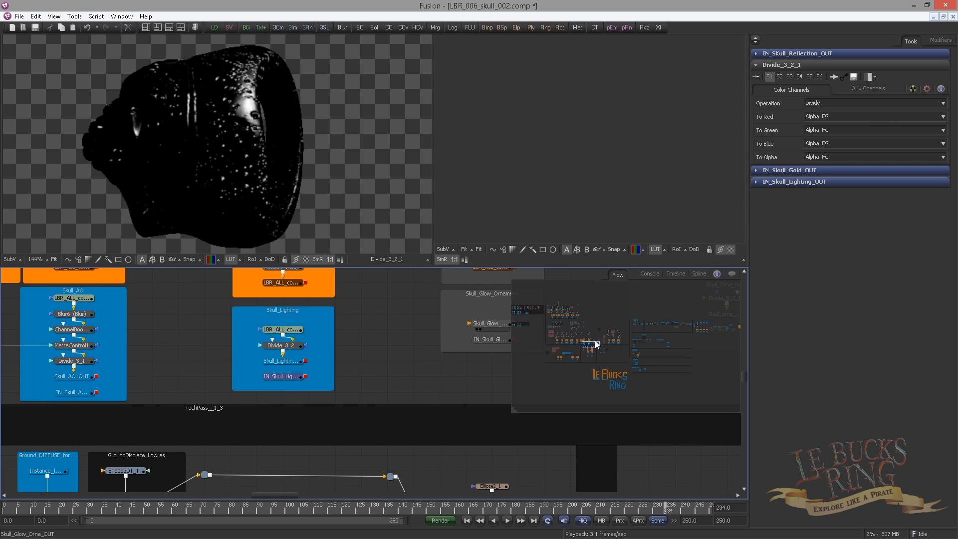
- Paste instances of the three skull wireless links above the Skull_Gold_OUT_, Skull_Reflect_OUT_ and Skull_Lighting_OUT_1 groups and gather them closer together
drag(591, 344, 640, 343)
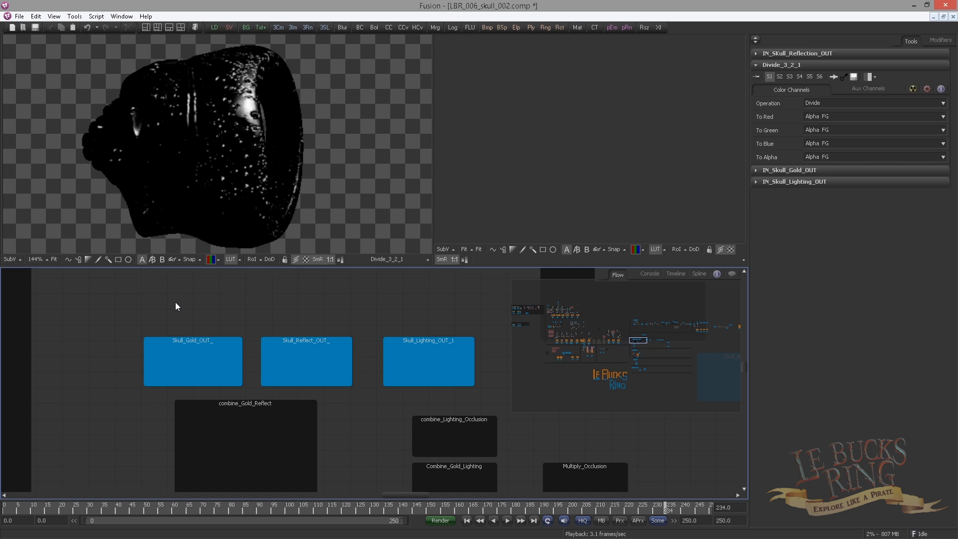
key(ctrl+shift+v)
scroll(207, 320, down, 6)
scroll(206, 321, up, 4)
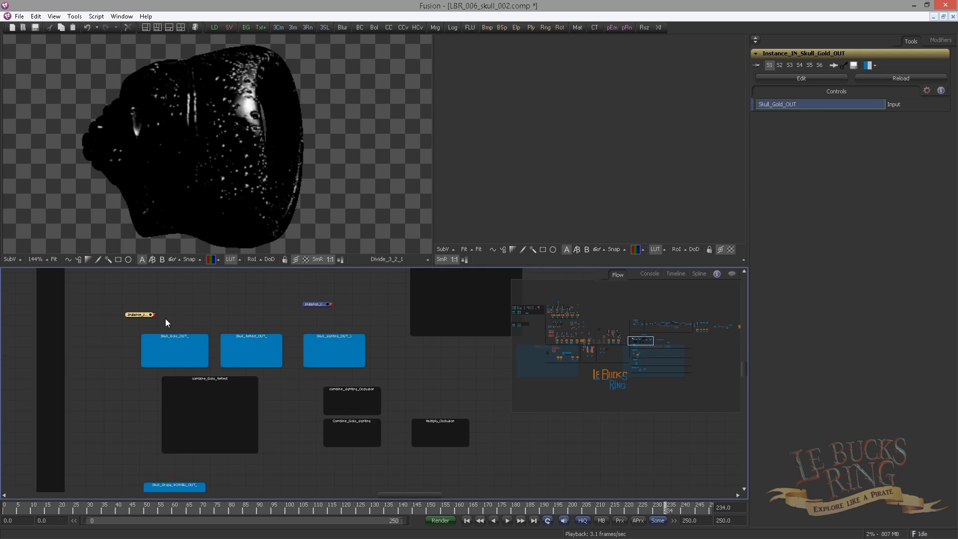
scroll(166, 318, up, 1)
drag(351, 279, 264, 305)
click(265, 306)
drag(507, 307, 413, 304)
drag(503, 346, 138, 336)
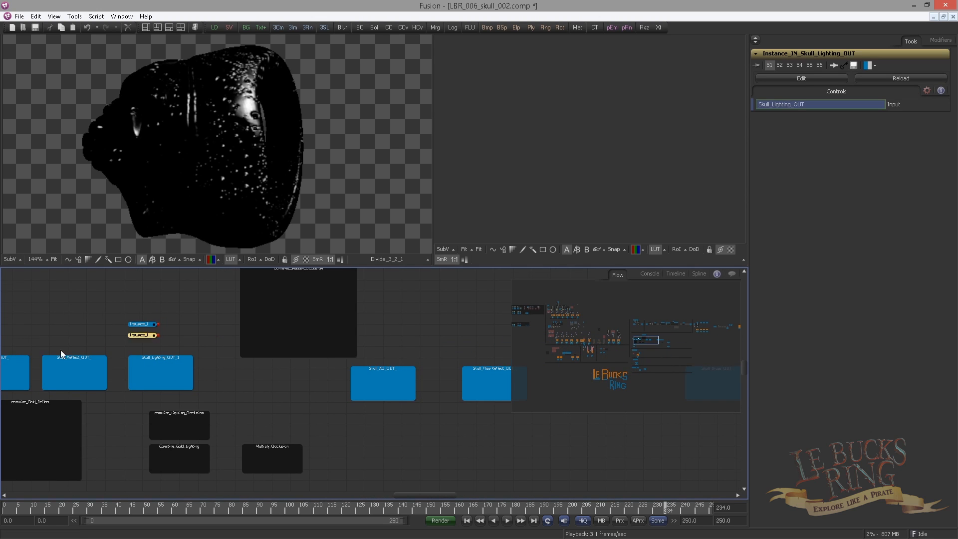
- Place the gold, reflection and lighting instances inside the Skull_Gold_OUT_, Skull_Reflect_OUT_ and Skull_Lighting_OUT_1 groups respectively
drag(59, 353, 338, 339)
scroll(275, 319, up, 1)
drag(456, 306, 311, 322)
click(231, 320)
drag(267, 357, 268, 365)
drag(280, 292, 172, 283)
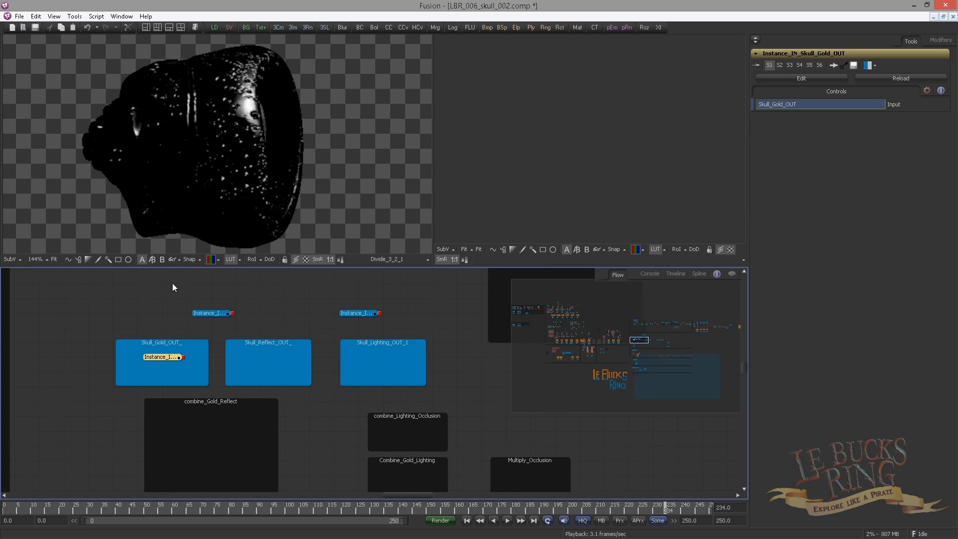
drag(252, 317, 252, 360)
click(356, 316)
drag(356, 315, 381, 358)
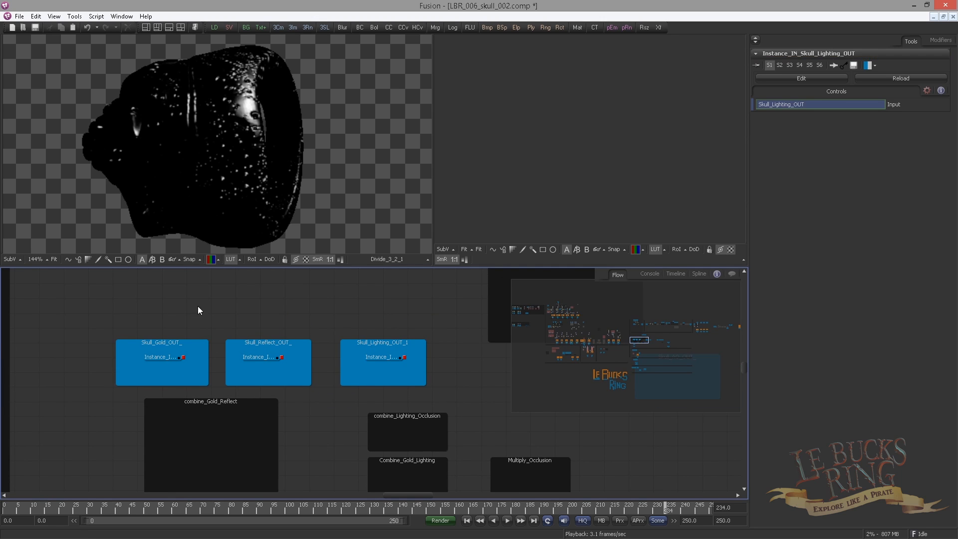
- Show the lighting, gold and reflection instances in the viewer, one after the other
drag(199, 309, 231, 292)
click(198, 343)
key(1)
key(1)
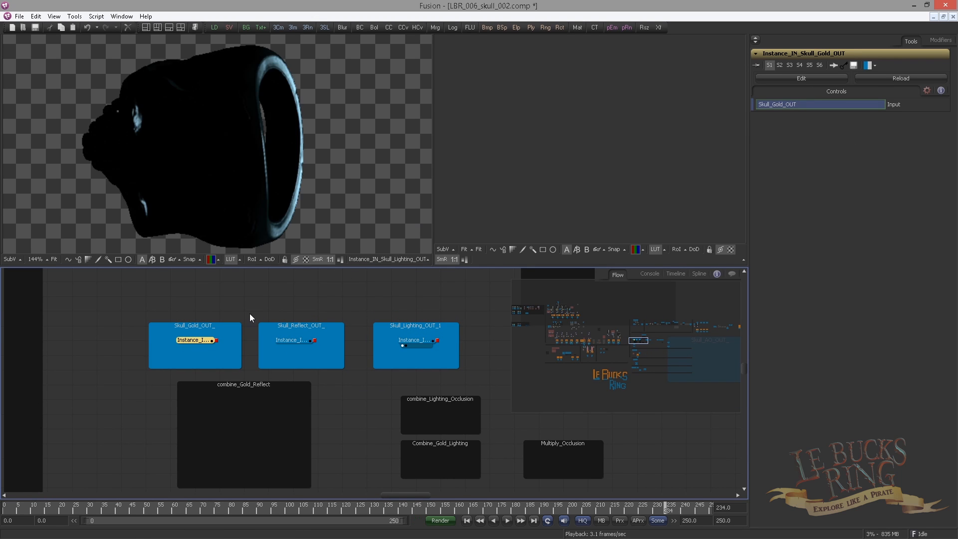
key(1)
click(196, 353)
drag(196, 353, 158, 300)
scroll(262, 320, down, 1)
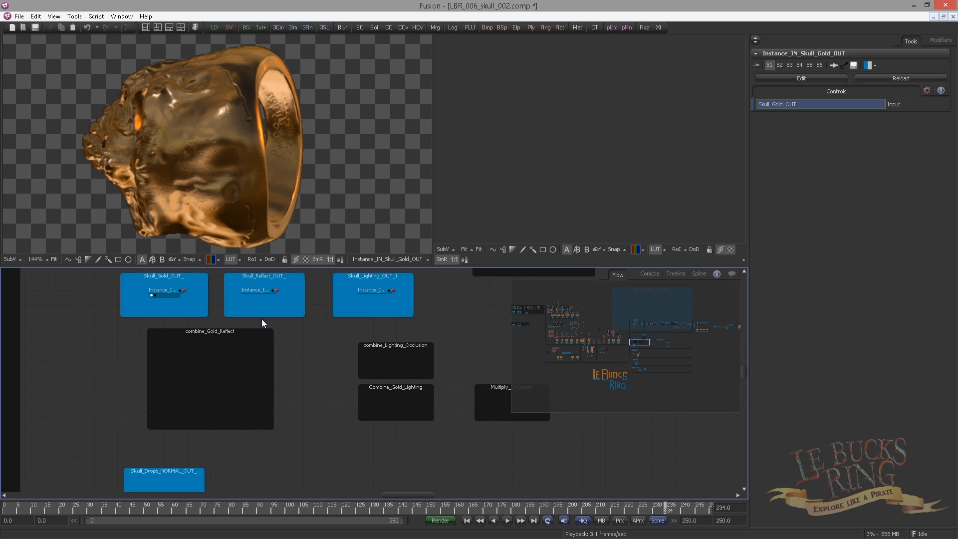
drag(164, 338, 200, 355)
key(1)
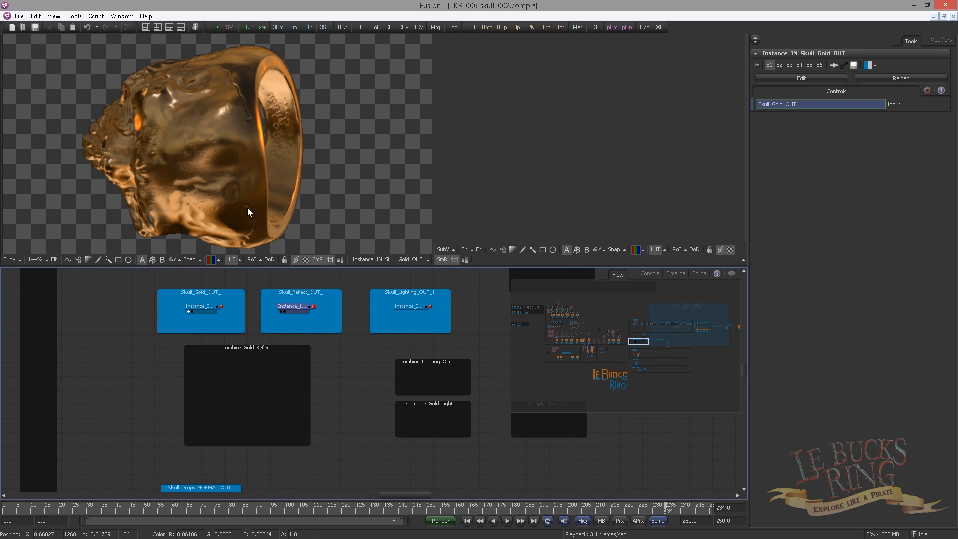
drag(245, 112, 213, 90)
- Add a Channel Booleans node to the combine_Gold_Reflect group with Operation set to Add and To Alpha set to Do Nothing
click(123, 373)
key(ctrl+space)
text(bol)
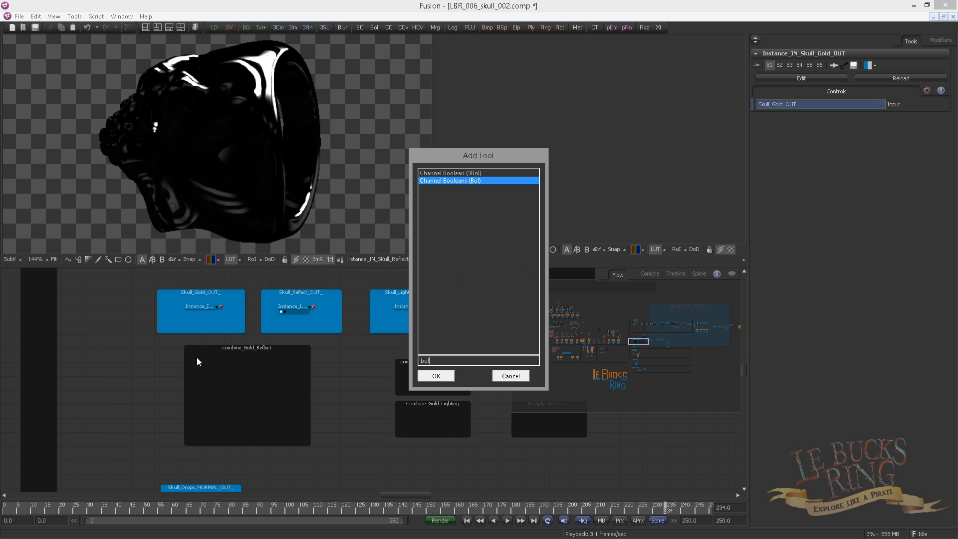
key(Return)
drag(130, 393, 248, 403)
click(812, 93)
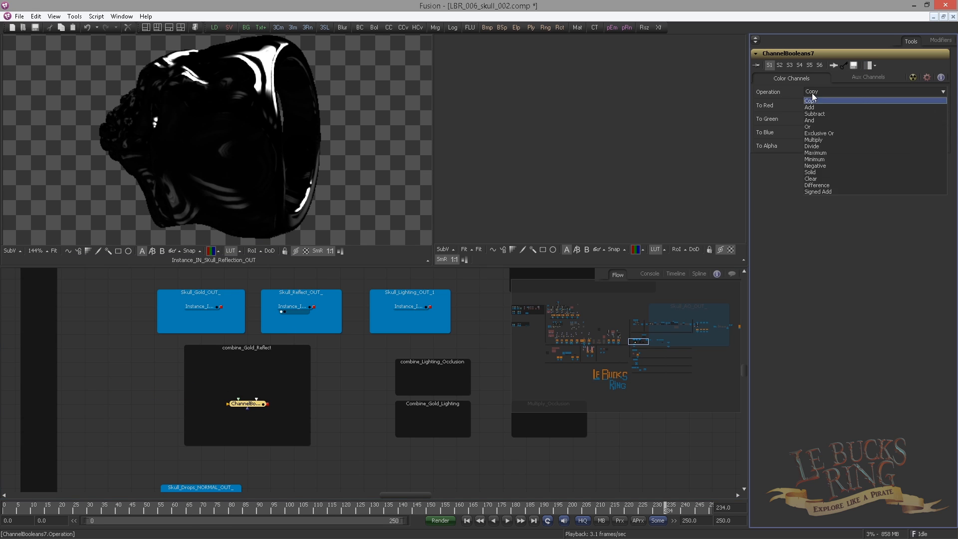
click(821, 109)
click(821, 145)
click(821, 146)
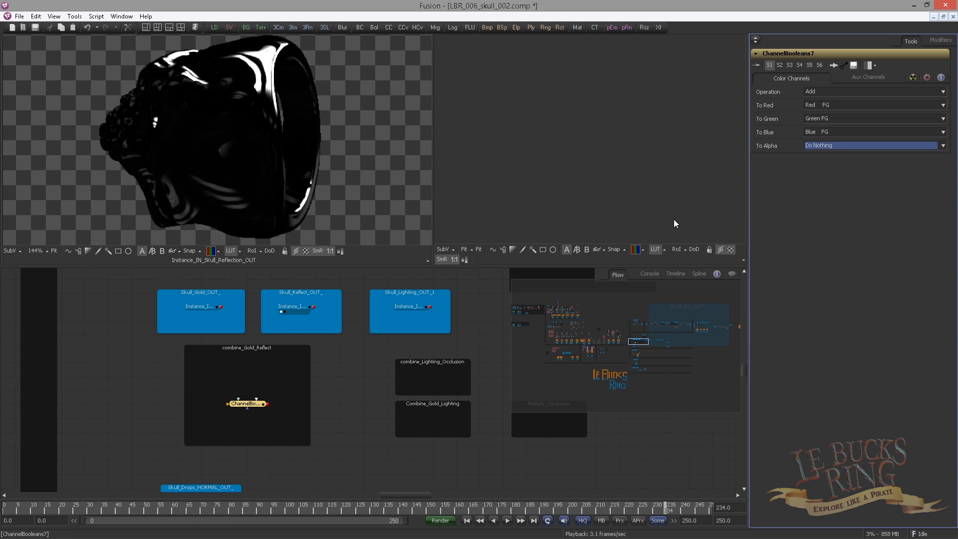
- Connect the gold instance as background and the reflection instance as foreground of the Channel Booleans node, and show its result
drag(220, 306, 238, 399)
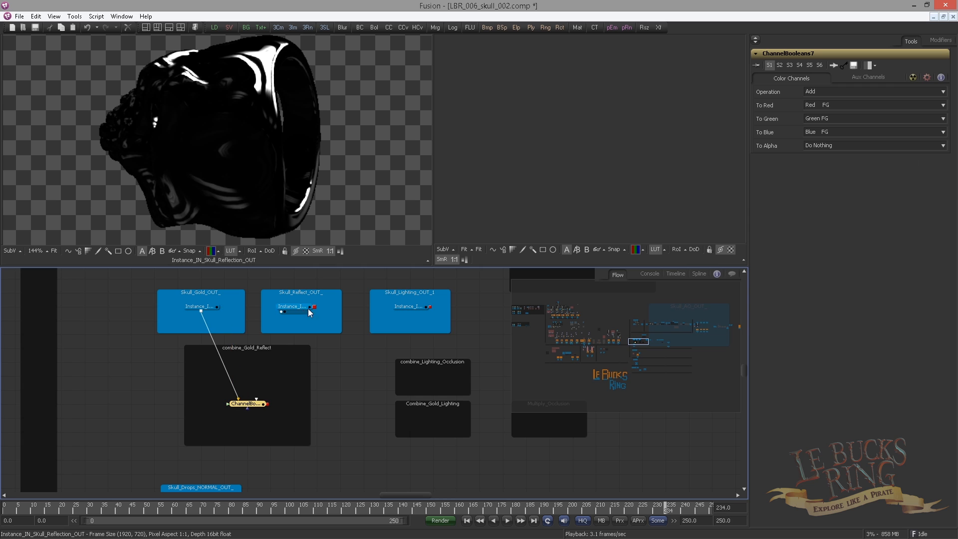
drag(313, 311, 204, 250)
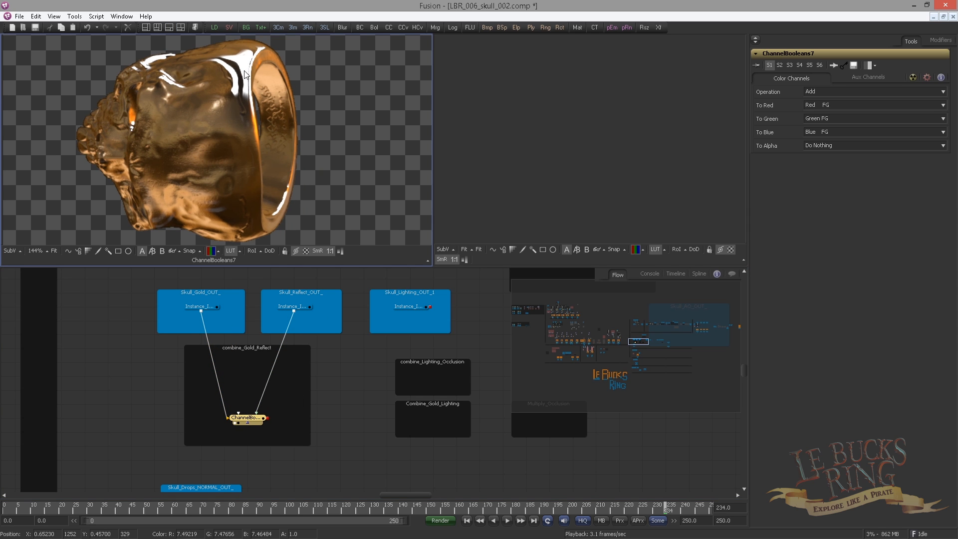
drag(224, 69, 257, 78)
- Show the reflection instance in the viewer and examine its highlights with the normalized display switched on and off again
click(280, 311)
drag(279, 140, 298, 158)
scroll(298, 158, up, 3)
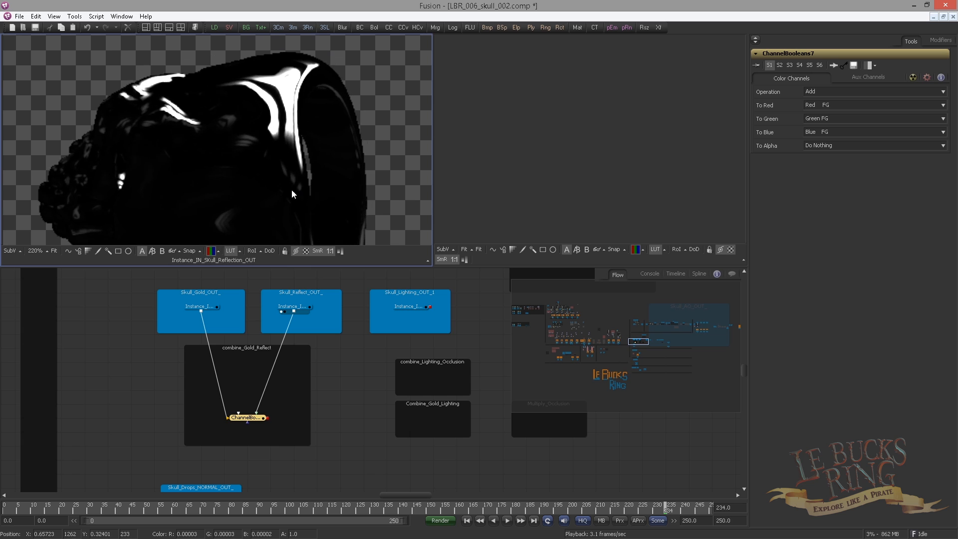
click(340, 251)
drag(316, 82, 308, 67)
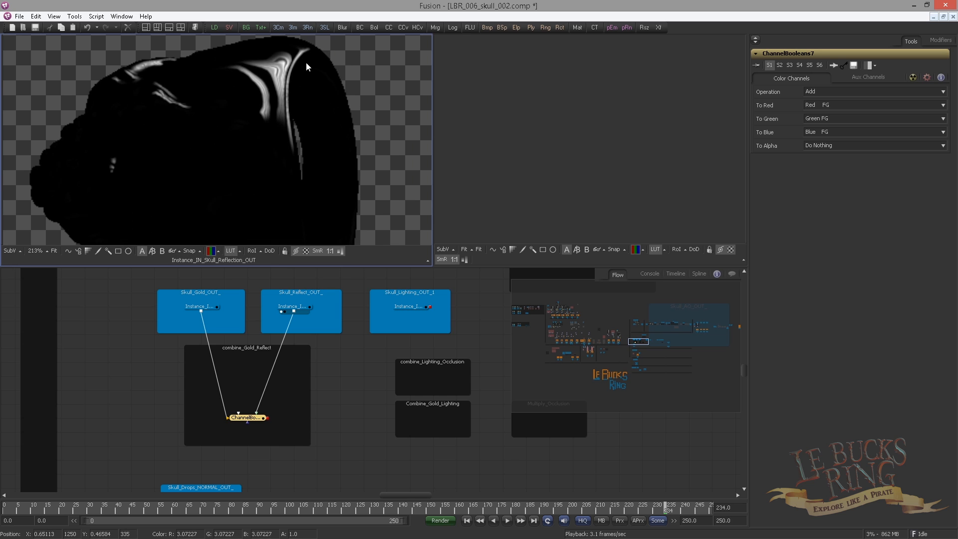
click(341, 251)
- Insert a Brightness Contrast node between the reflection instance and the Channel Booleans node in the combine_Gold_Reflect group
click(336, 362)
key(ctrl+space)
text(bc)
key(Return)
drag(336, 362, 296, 379)
- Set the Brightness Contrast gain to about 0.06 and show the combined gold and reflection result in the viewer
drag(838, 106, 763, 109)
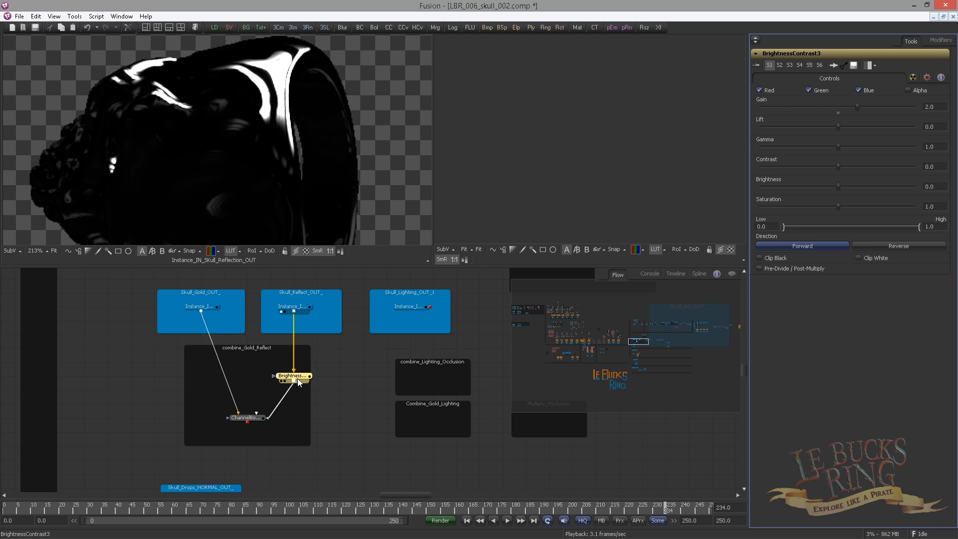
click(837, 110)
key(1)
drag(838, 107, 768, 108)
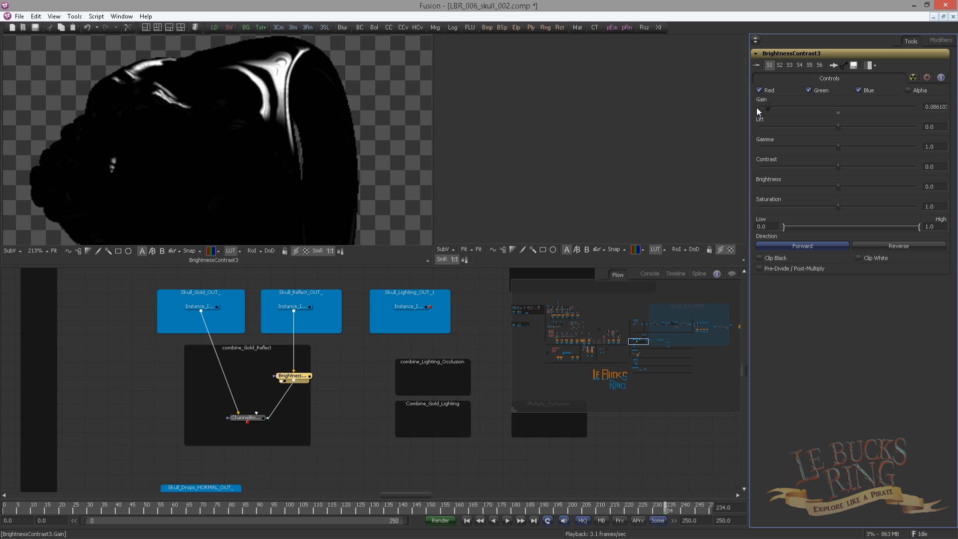
scroll(300, 87, up, 3)
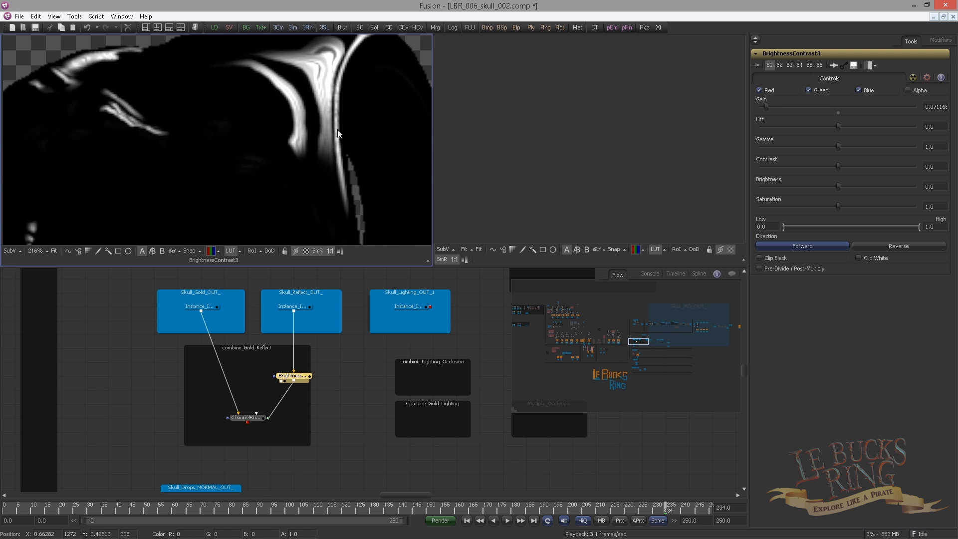
click(767, 109)
drag(763, 112, 760, 111)
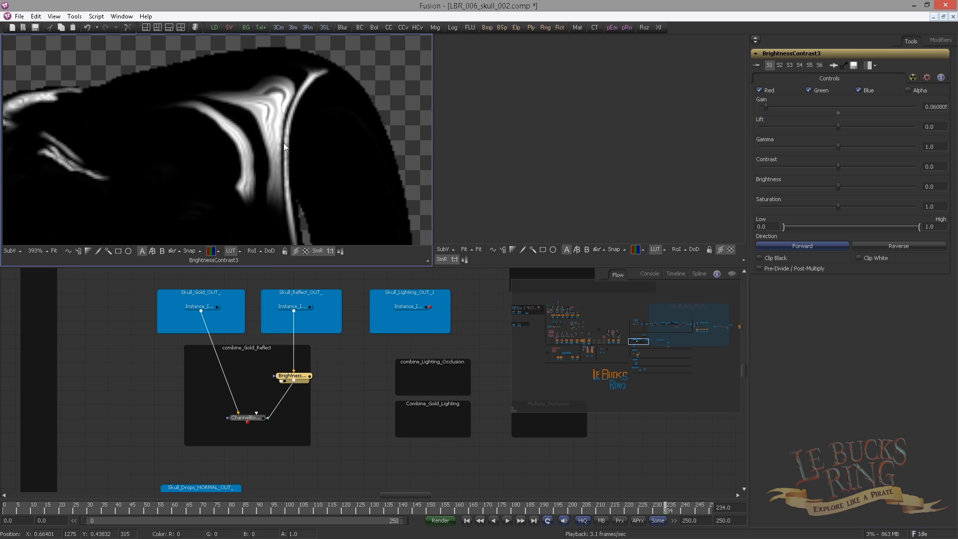
scroll(284, 143, down, 5)
drag(251, 424, 223, 102)
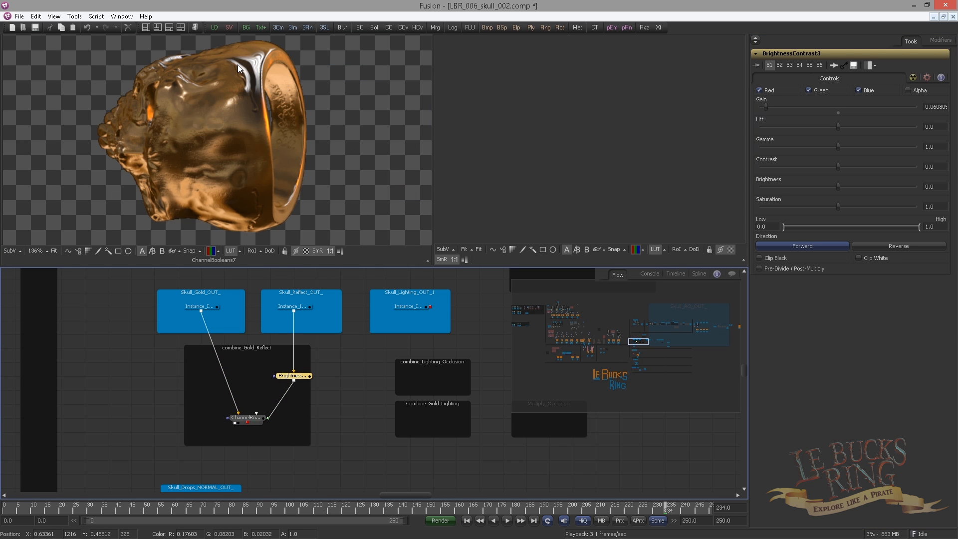
drag(231, 160, 234, 156)
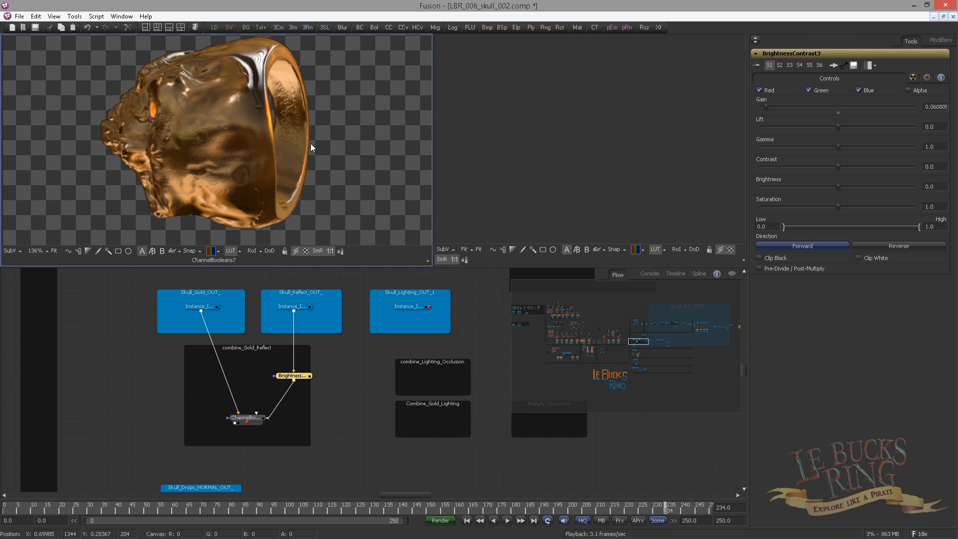
- Show the lighting instance in the viewer and place a copy of the Channel Booleans node in the Combine_Gold_Lighting group
drag(369, 348, 242, 333)
scroll(280, 294, up, 1)
drag(282, 294, 277, 133)
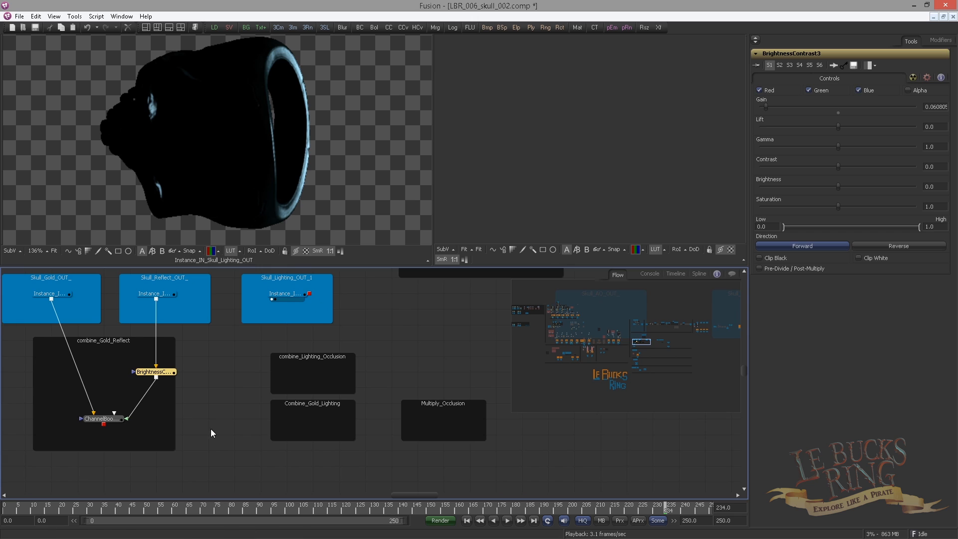
click(102, 419)
key(ctrl+c)
key(ctrl+v)
drag(222, 421, 300, 421)
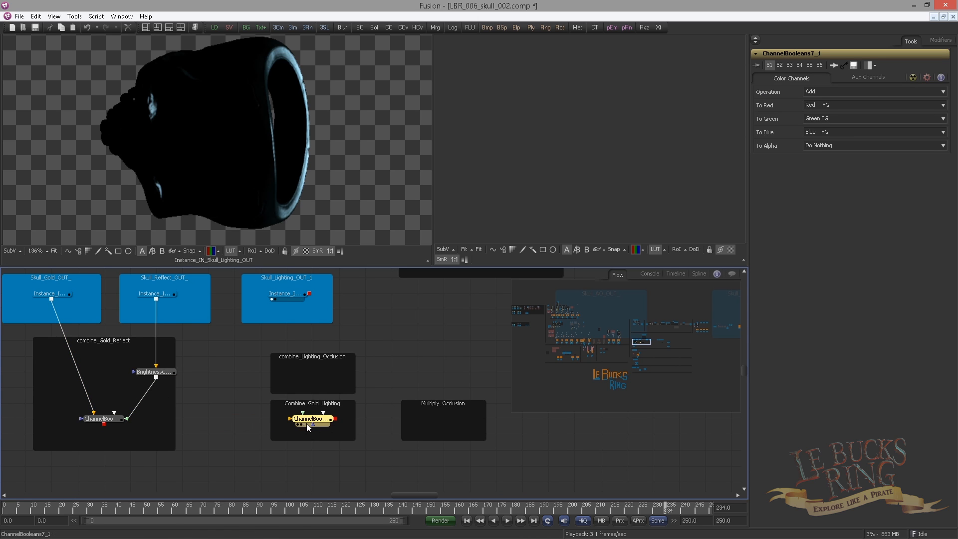
- Connect the combined gold and reflection as background and the lighting instance as foreground of the copied Channel Booleans node, and show its result
drag(126, 418, 289, 418)
drag(303, 299, 303, 413)
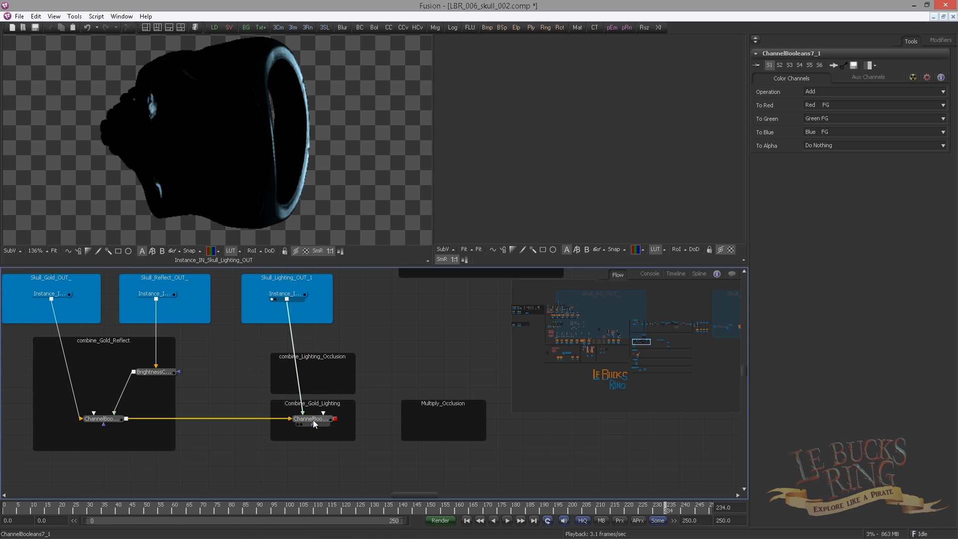
key(1)
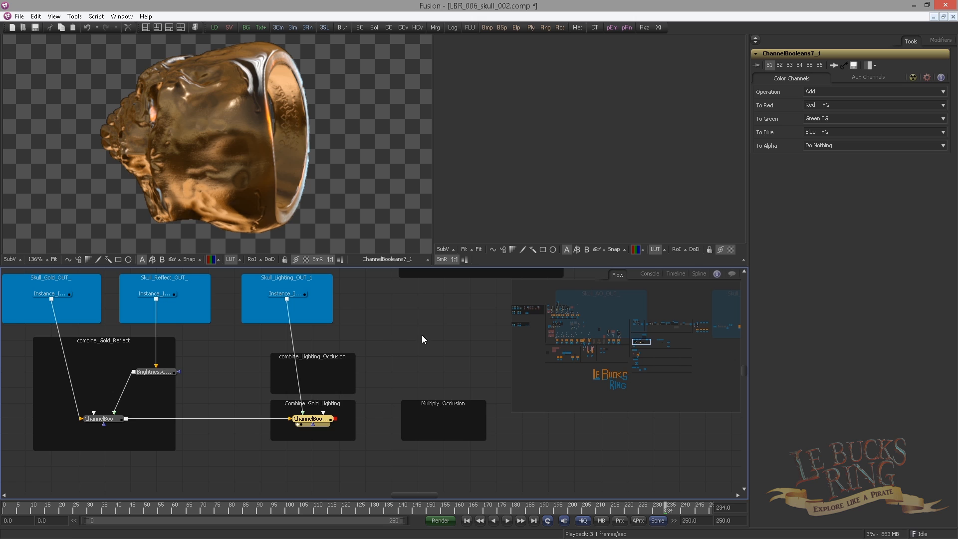
- Examine the lighting instance on its own in the viewer and open its controls
drag(422, 336, 347, 358)
drag(216, 318, 212, 188)
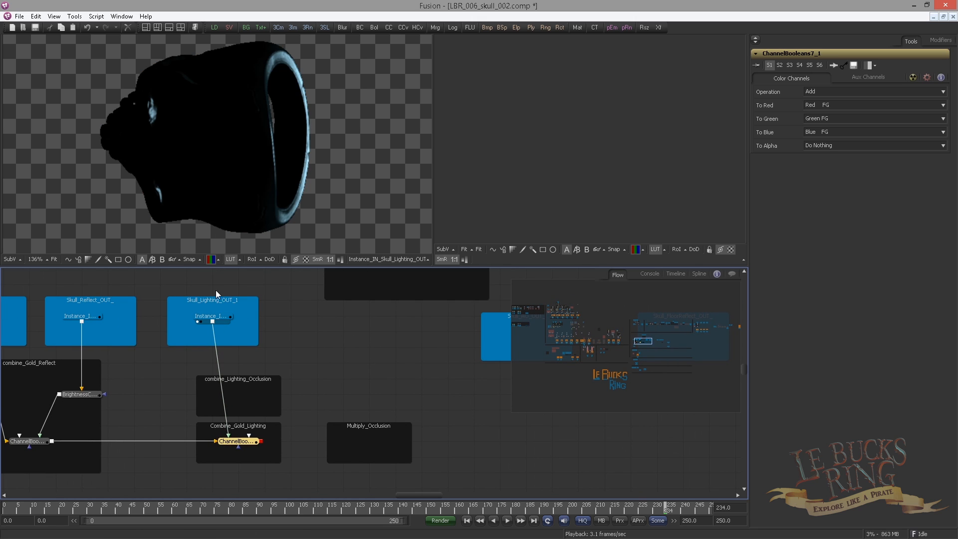
click(226, 318)
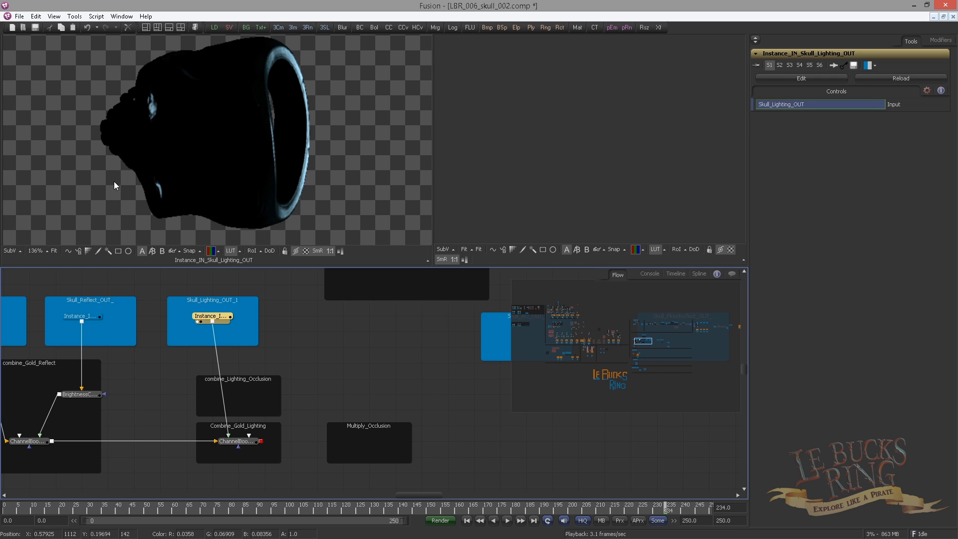
- Copy the IN_ShadowBottom_OUT link from the Shadow_Bottom group together with the IN_Skull_AO_OUT link from the skull occlusion pass
drag(261, 317, 250, 374)
drag(348, 300, 255, 433)
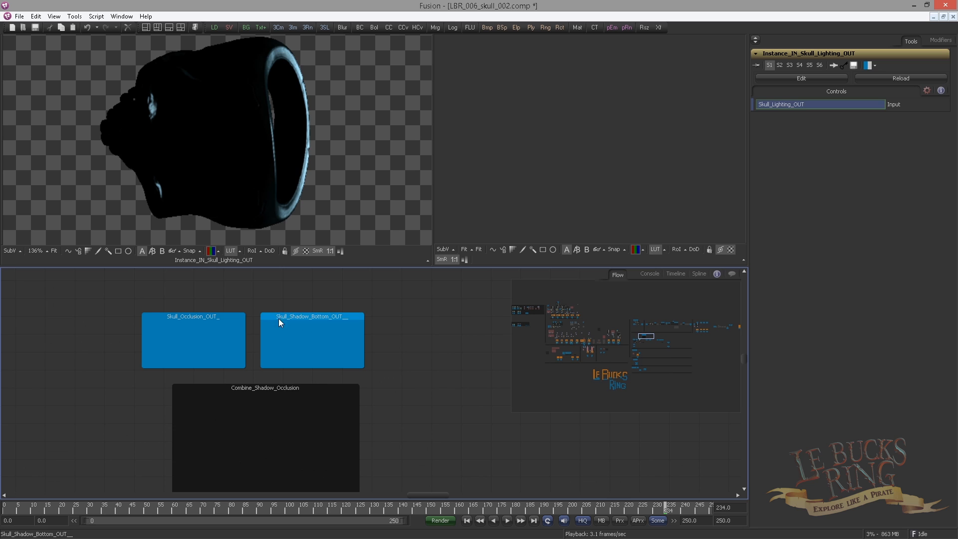
drag(644, 336, 560, 341)
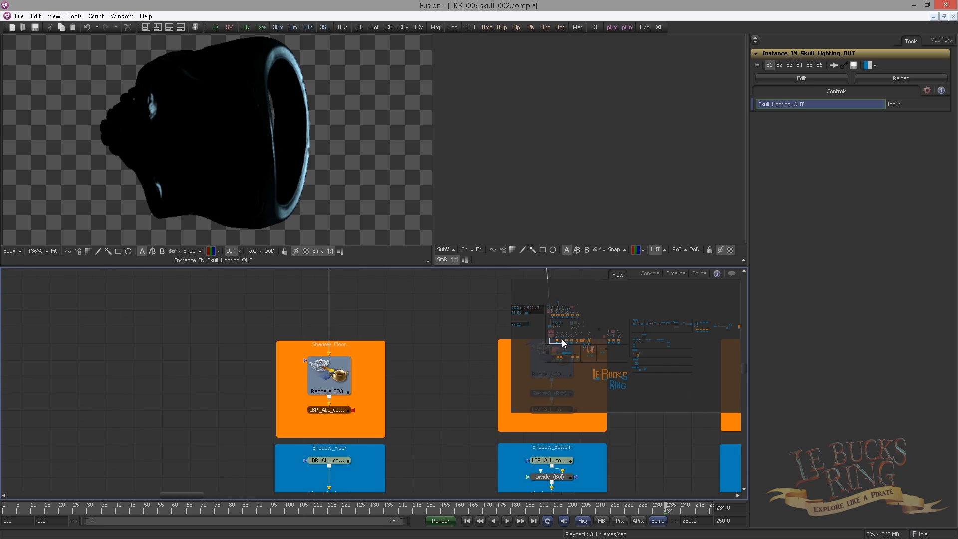
drag(376, 411, 266, 297)
drag(194, 438, 238, 401)
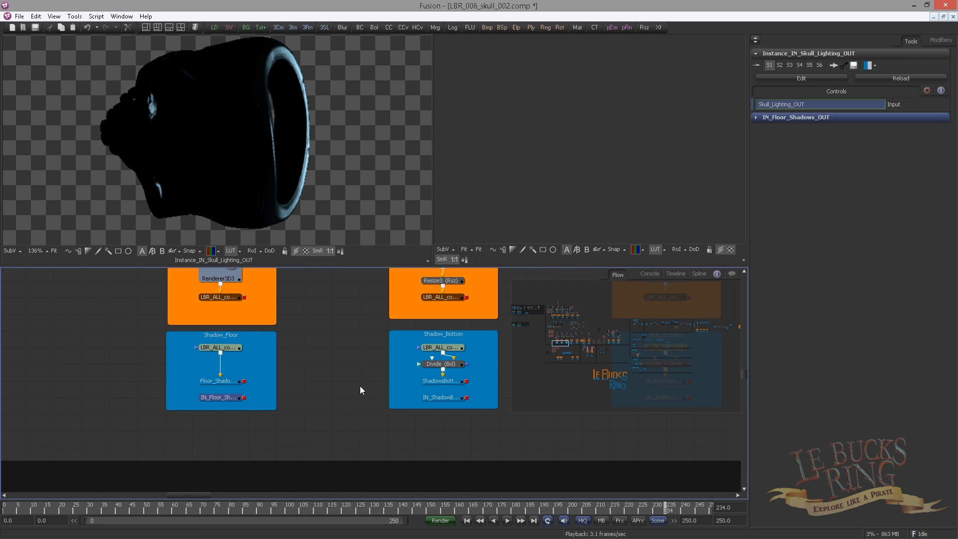
click(429, 398)
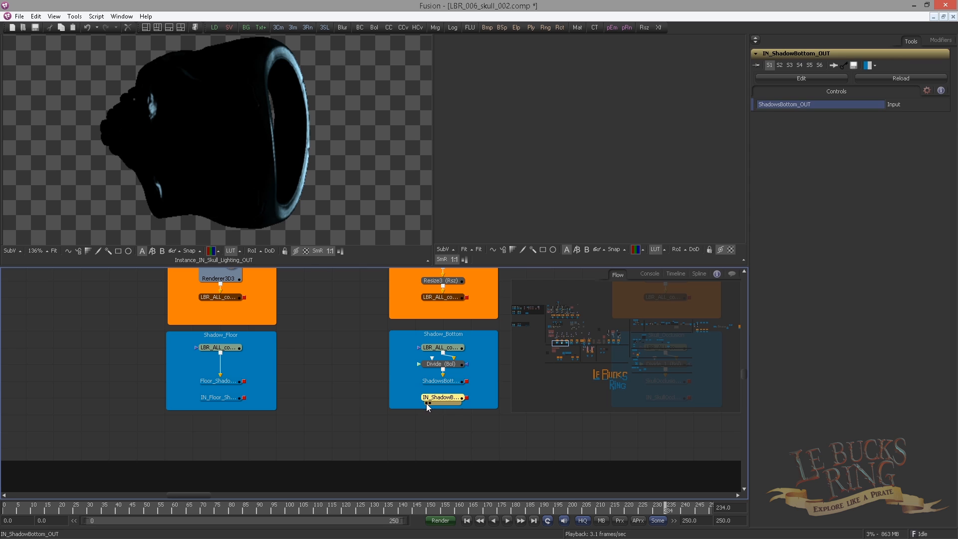
drag(367, 393, 141, 389)
scroll(353, 366, down, 2)
drag(354, 365, 89, 368)
drag(394, 399, 43, 382)
scroll(200, 357, up, 4)
drag(325, 378, 225, 346)
drag(132, 411, 229, 392)
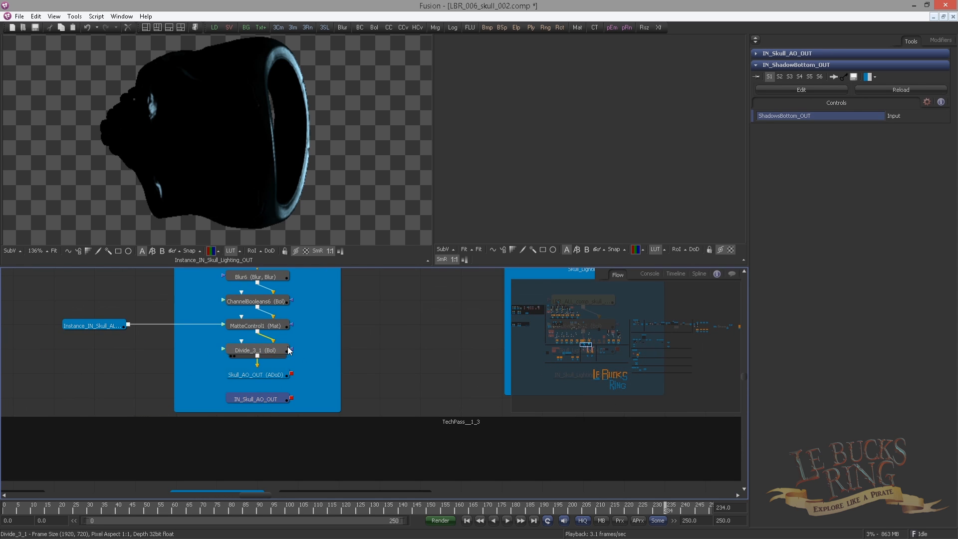
- Paste both links as instances near the Combine_Shadow_Occlusion group and place the shadow instance in the Skull_Shadow_Bottom_OUT group
drag(587, 344, 639, 340)
scroll(349, 372, down, 2)
drag(327, 372, 124, 372)
click(123, 372)
key(ctrl+shift+v)
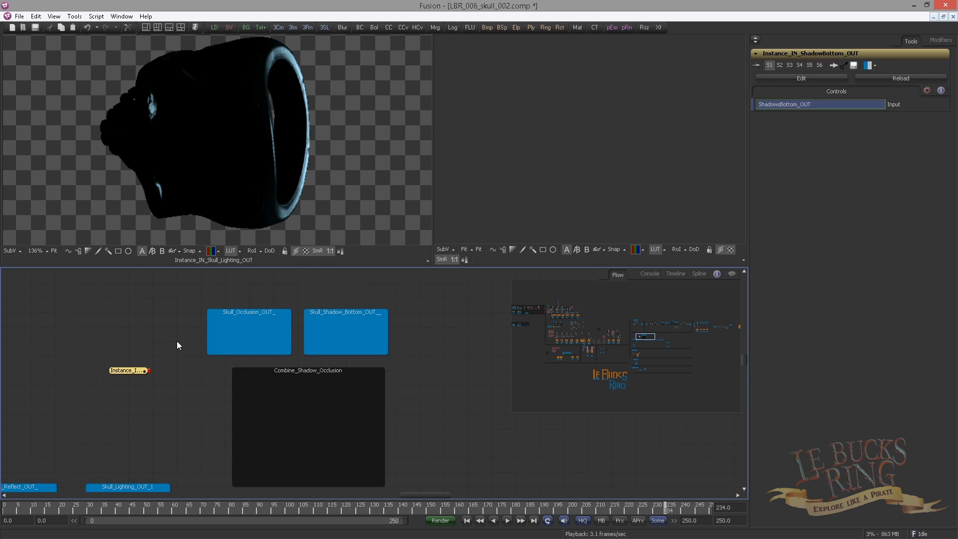
scroll(178, 344, down, 4)
drag(280, 377, 100, 393)
drag(360, 390, 99, 351)
scroll(99, 350, up, 4)
drag(139, 392, 337, 351)
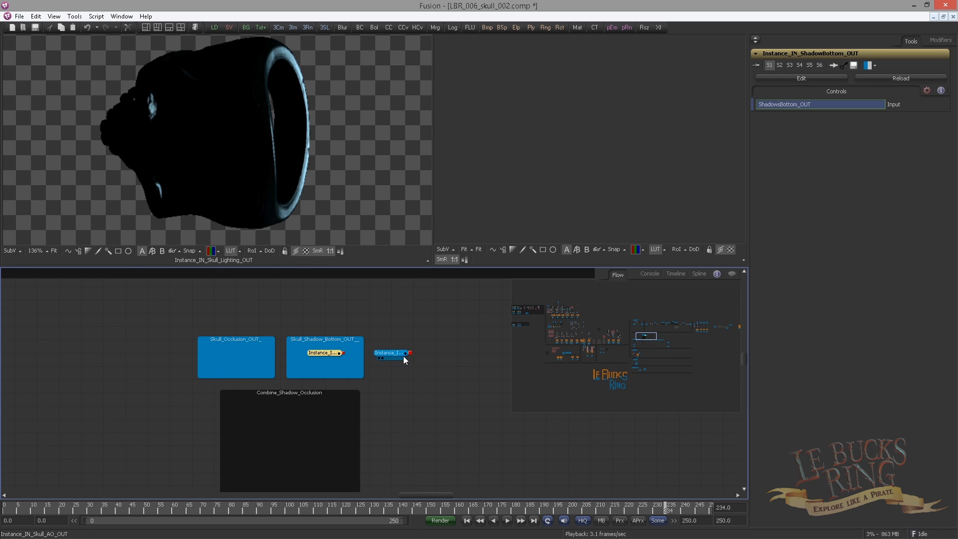
- Place the skull AO instance in the Skull_Occlusion_OUT group and view first it, then the bottom shadow instance
click(402, 354)
key(1)
drag(203, 380, 240, 333)
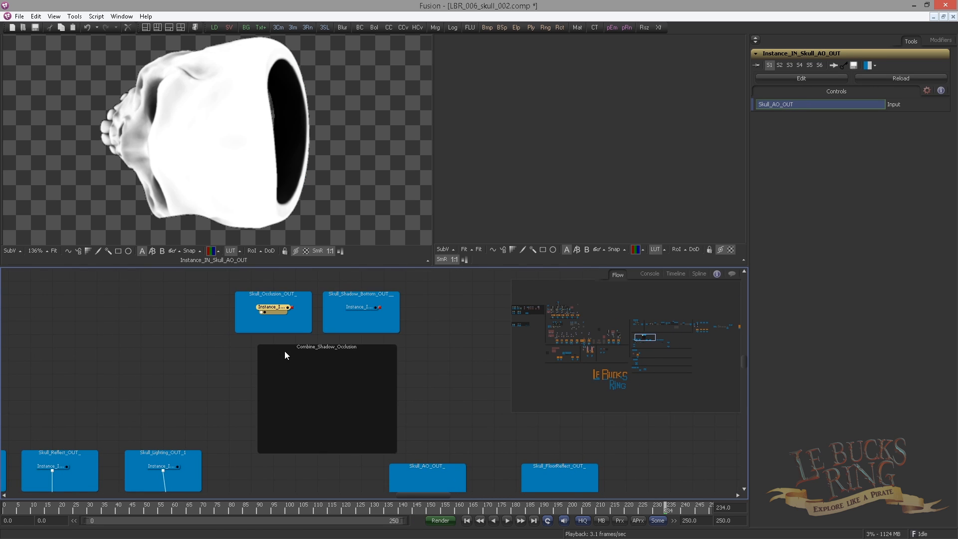
drag(293, 353, 269, 368)
scroll(270, 369, up, 1)
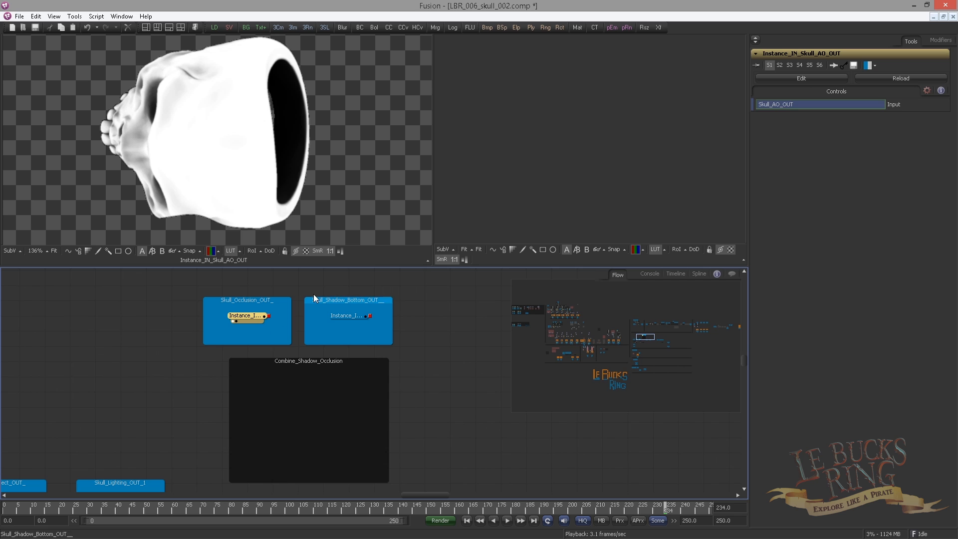
click(334, 321)
- Add a Channel Booleans node to the Combine_Shadow_Occlusion group with Operation set to Multiply and To Alpha set to Do Nothing
click(181, 382)
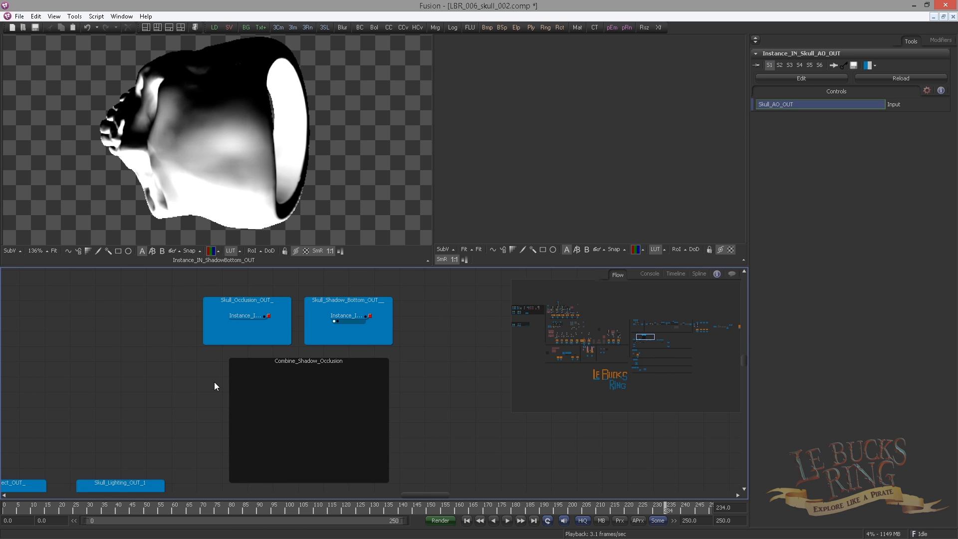
key(ctrl+space)
text(bol)
key(Return)
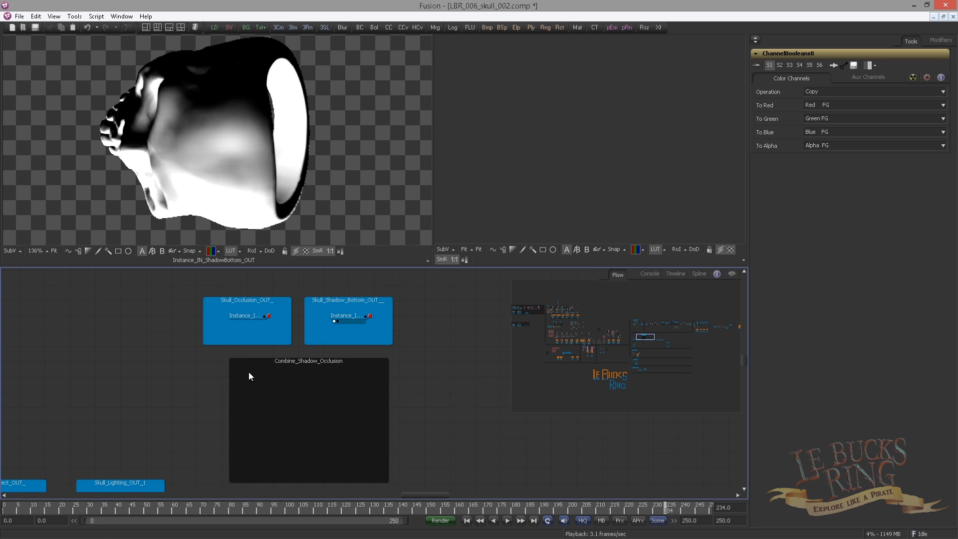
drag(170, 391, 298, 391)
click(822, 147)
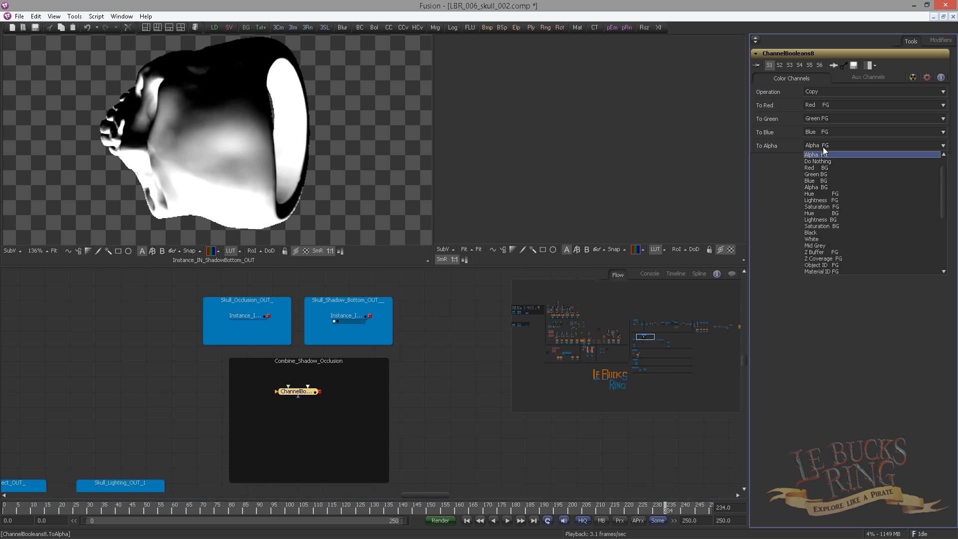
click(834, 159)
click(815, 92)
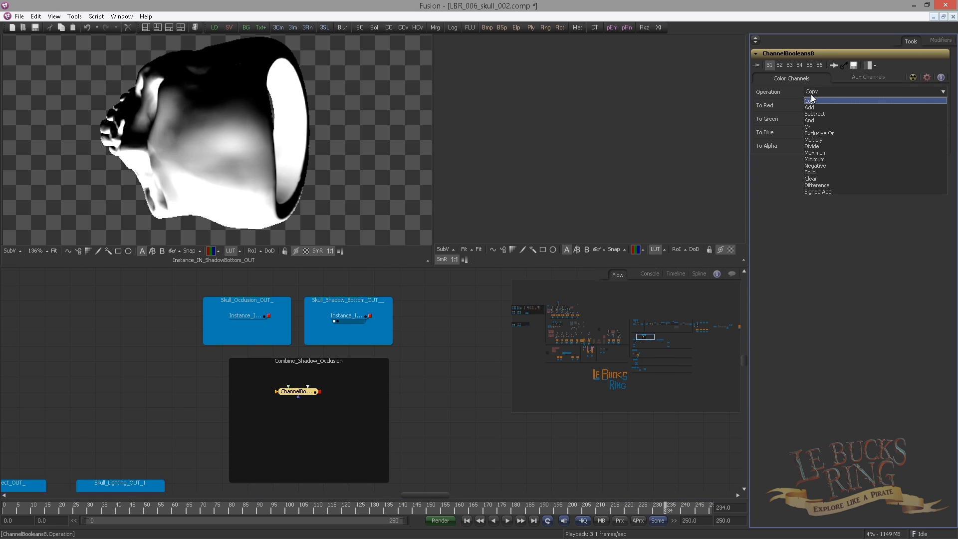
click(822, 138)
drag(297, 392, 297, 408)
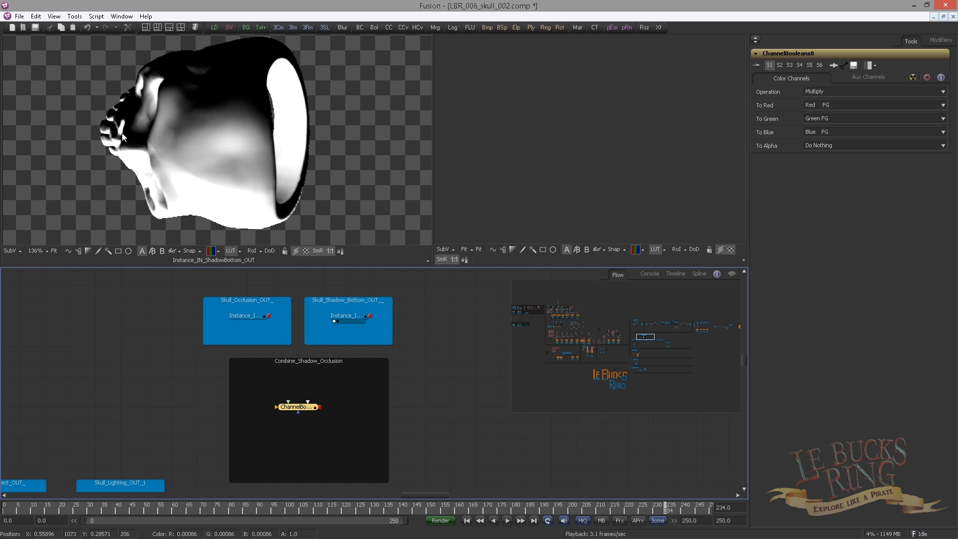
- Add a Channel Booleans node after the shadow instance, with Operation set to Negative and To Alpha set to Black, and view it
click(348, 315)
key(ctrl+space)
text(bol)
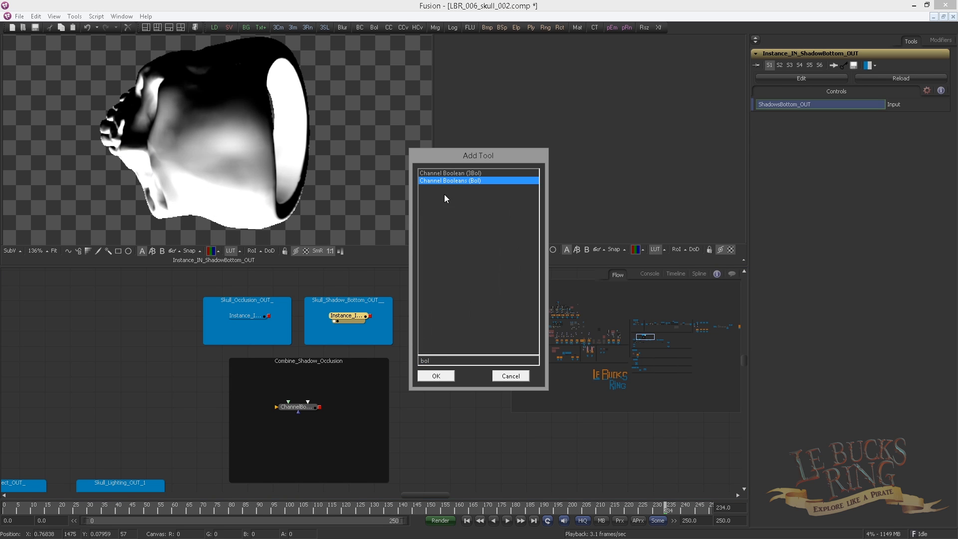
key(Return)
click(815, 166)
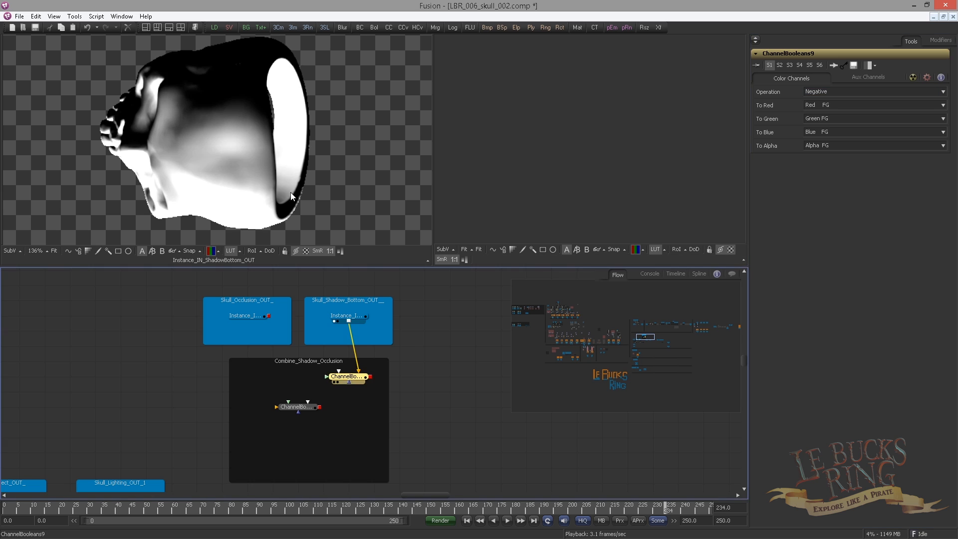
key(b)
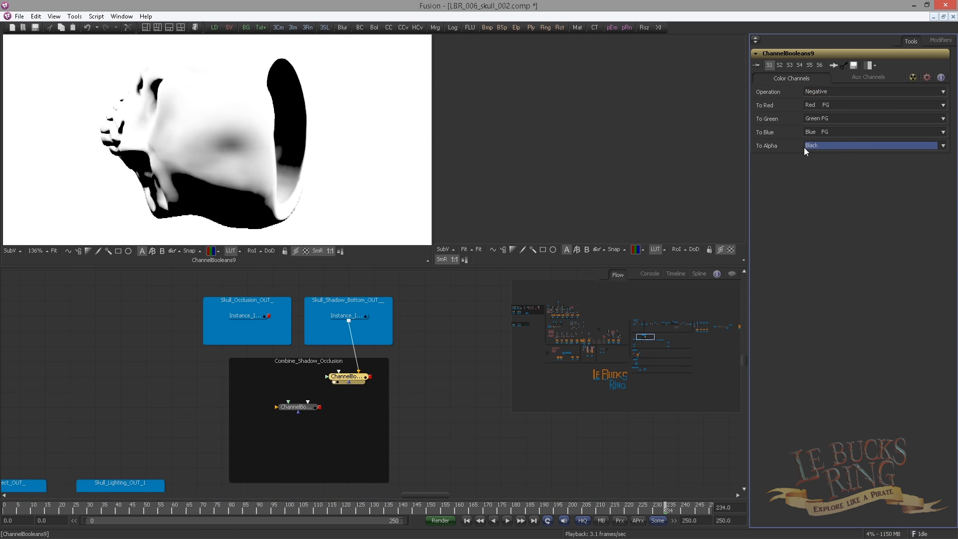
- Compare the shadow instance with its inverted version in the viewer and check the inverted image with the normalized display
middle_click(484, 372)
scroll(235, 182, up, 2)
click(334, 321)
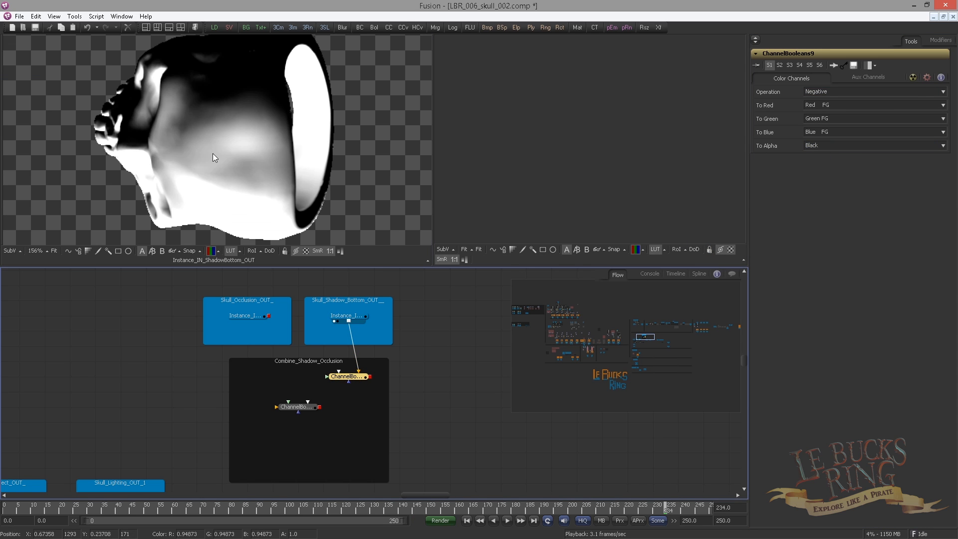
key(1)
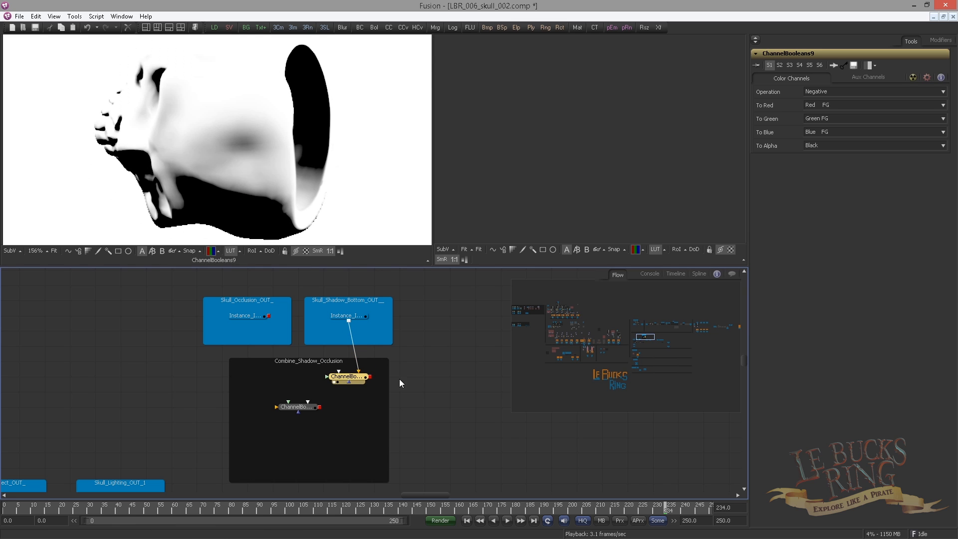
click(340, 252)
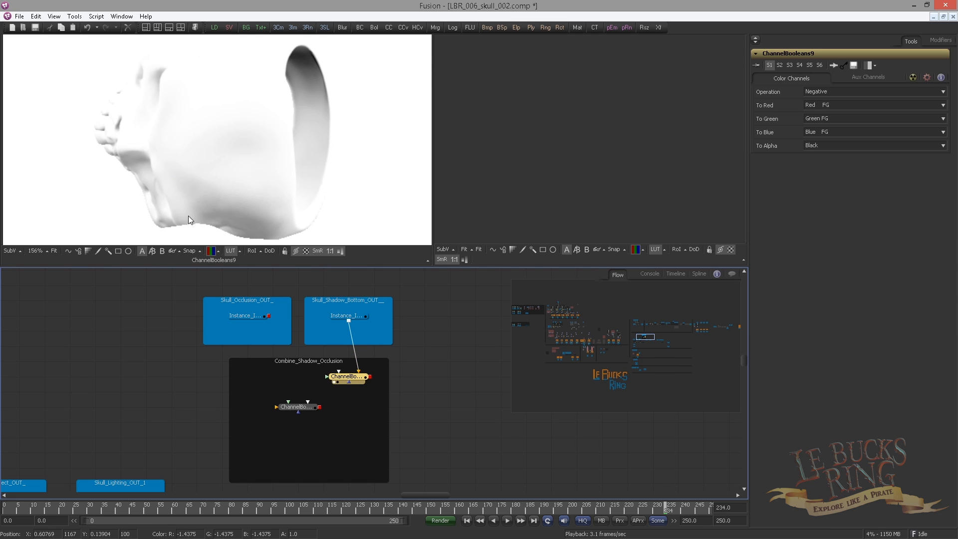
click(340, 253)
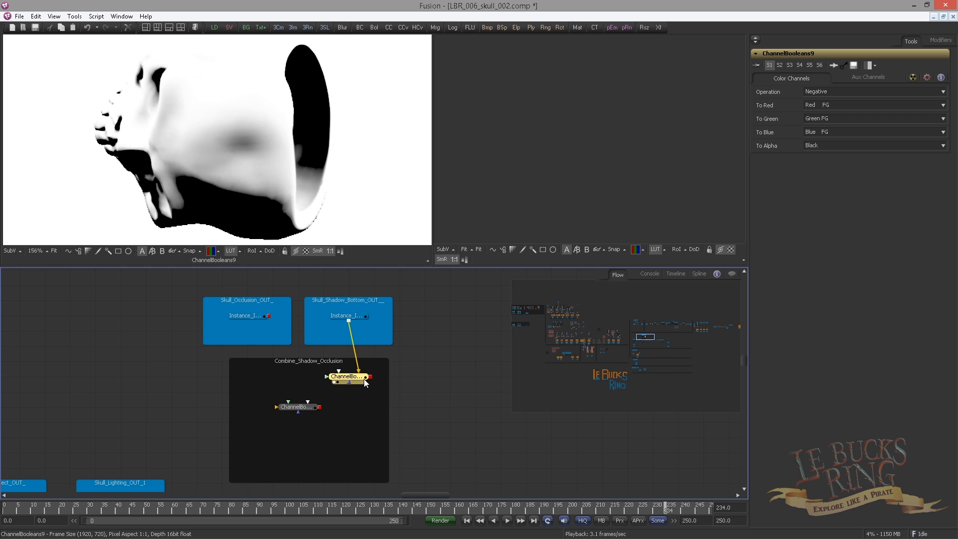
- Add a Brightness Contrast node after the inverting Channel Booleans node and show its result in the viewer
drag(354, 378, 351, 366)
key(ctrl+space)
text(bc)
key(Return)
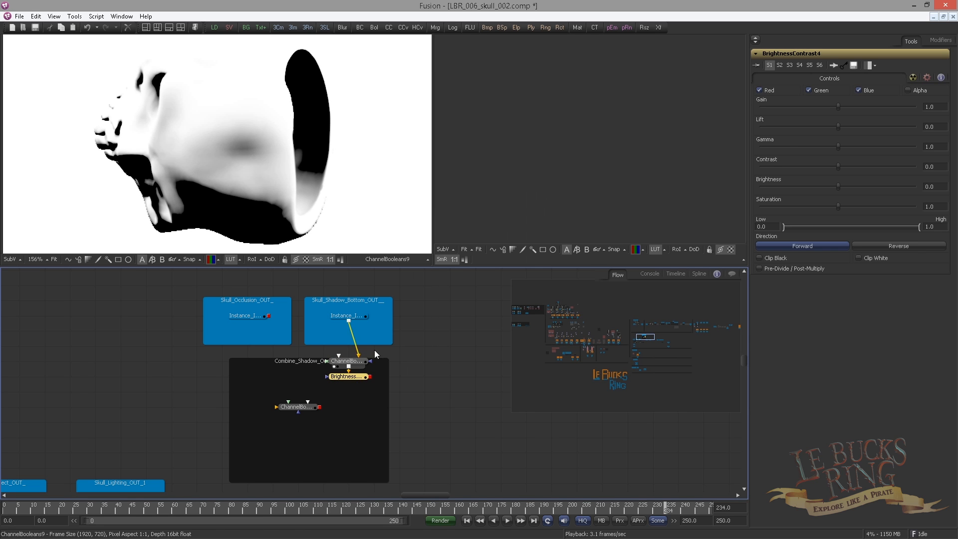
key(1)
- Try adjusting the brightness and gain of the inverted shadow, resetting each control to its default
drag(837, 186, 860, 194)
double_click(860, 189)
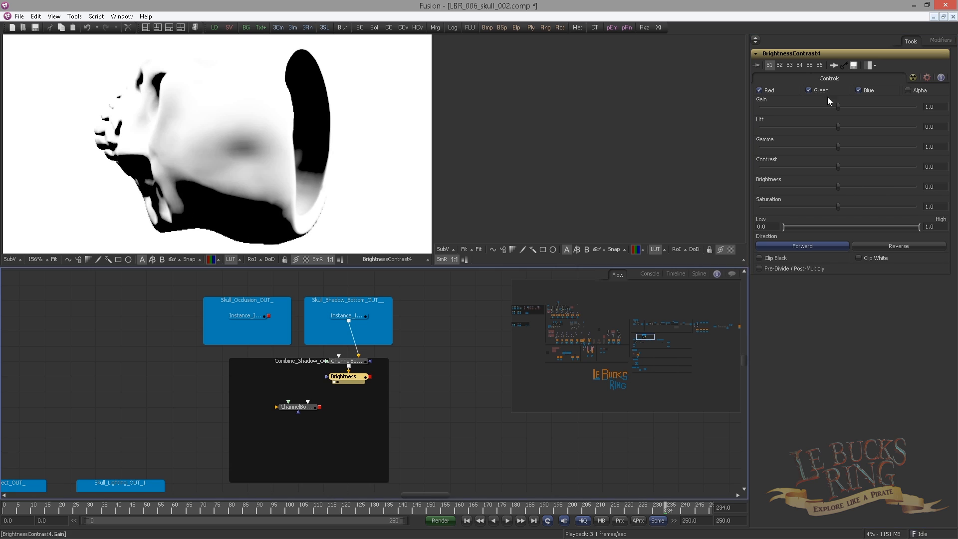
drag(837, 105, 883, 108)
double_click(843, 108)
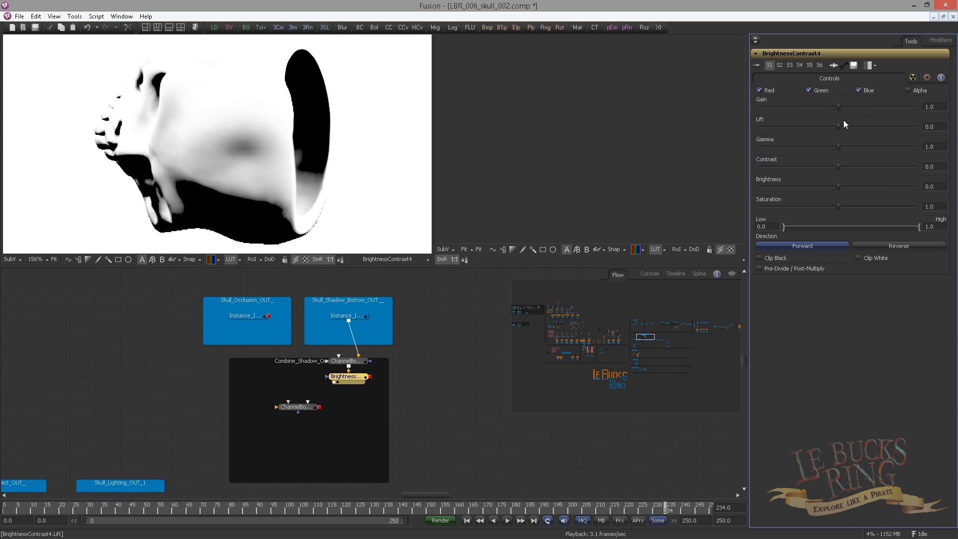
- Check the shadow with the normalized display, enable Clip Black and set the Brightness Contrast gamma to 0.2
click(340, 262)
click(342, 260)
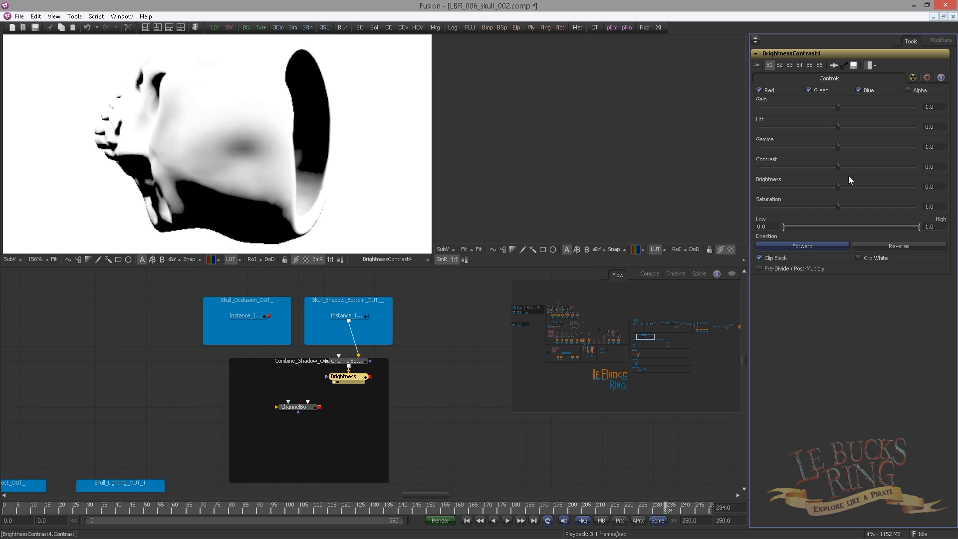
text(0.2)
key(Return)
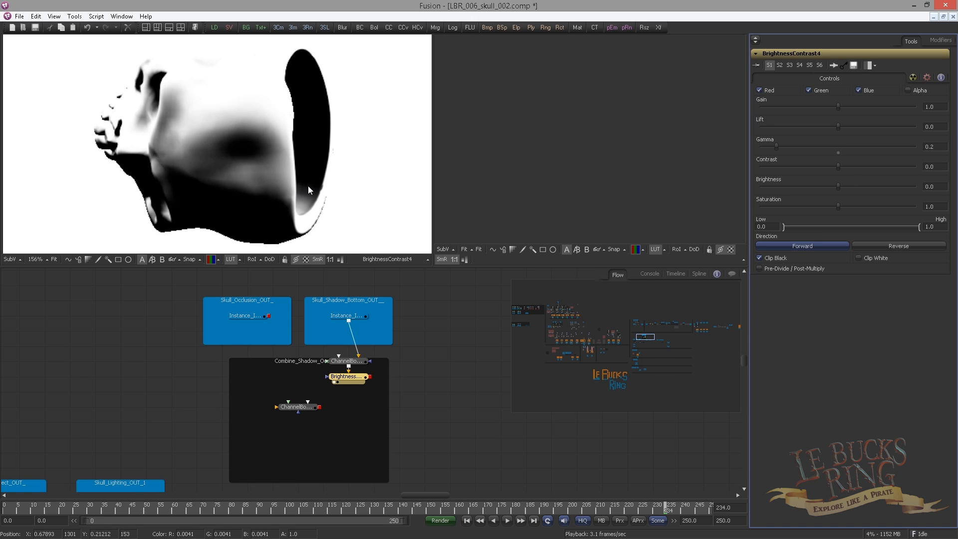
- Compare the shadow's values with Clip Black off and on in a 3D Histogram overlay, and hide the overlay
click(759, 257)
click(21, 260)
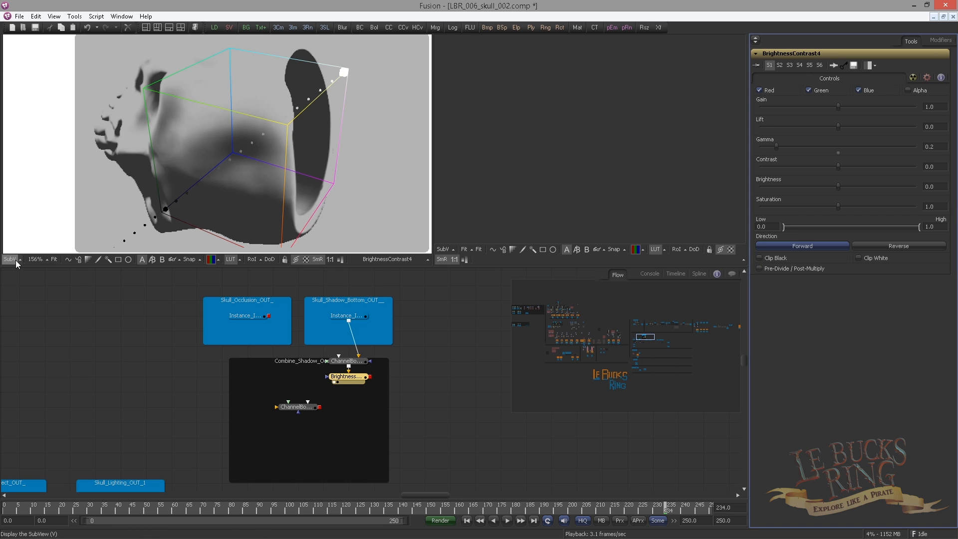
click(20, 260)
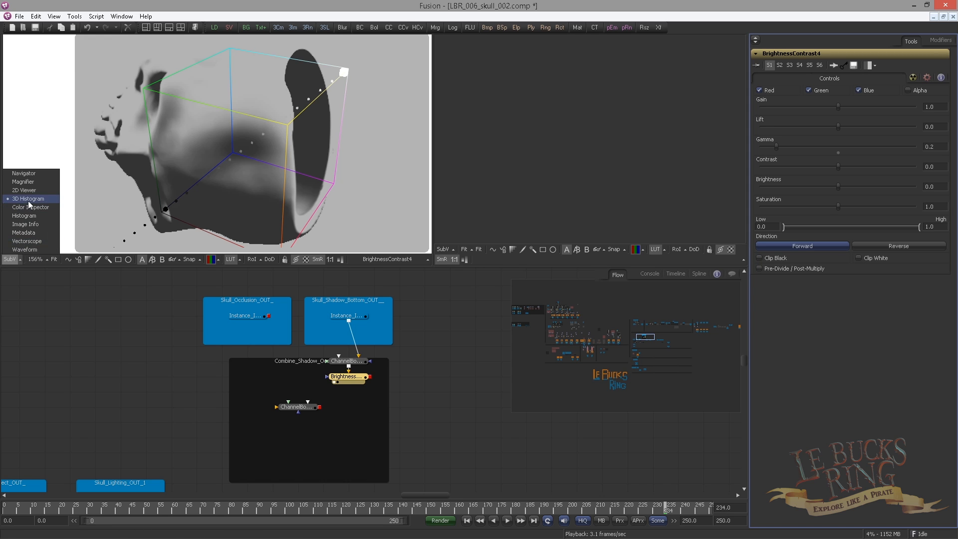
click(26, 287)
drag(170, 193, 139, 154)
drag(69, 167, 92, 154)
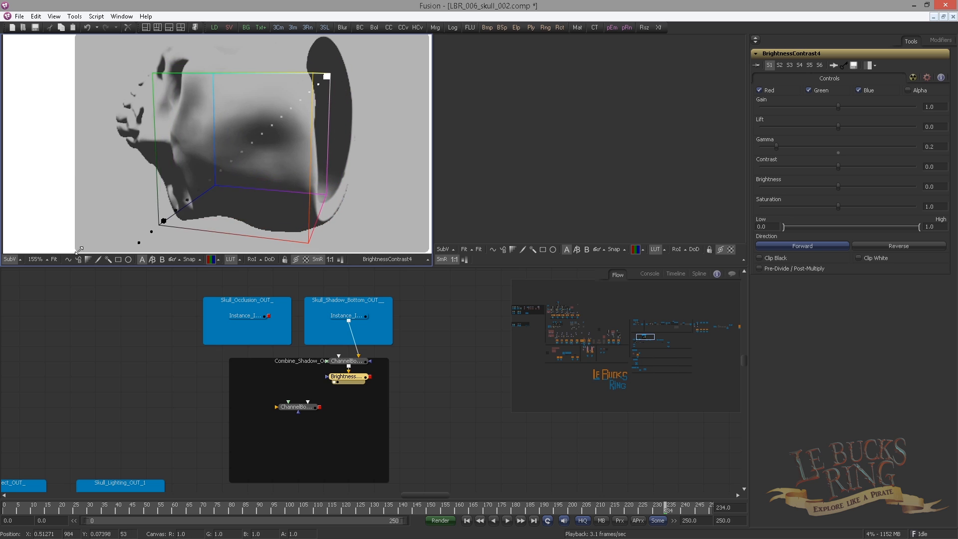
drag(77, 251, 214, 183)
drag(306, 172, 273, 177)
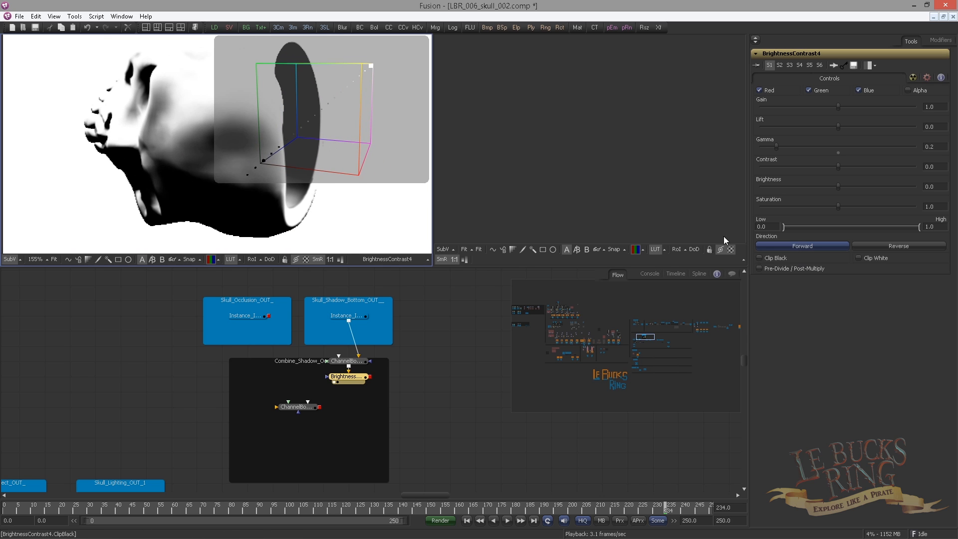
click(758, 258)
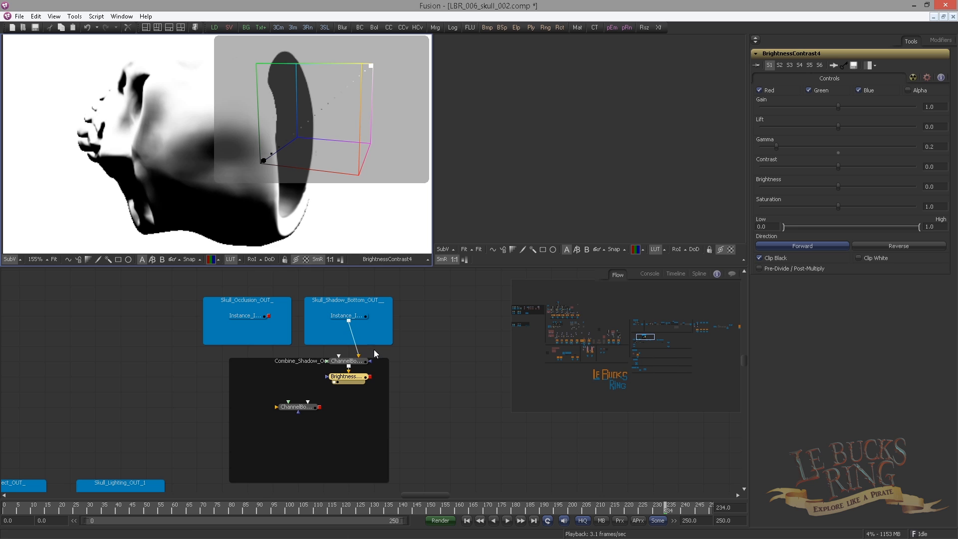
key(v)
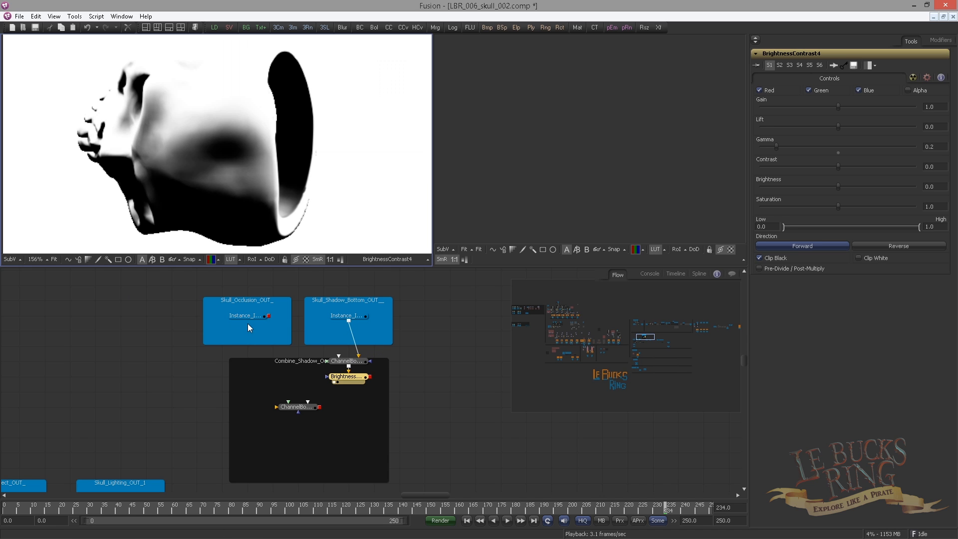
- Connect the occlusion instance as background and the corrected shadow as foreground of the Multiply Channel Booleans node, and view the result
drag(269, 316, 296, 405)
drag(369, 376, 299, 406)
drag(299, 407, 301, 230)
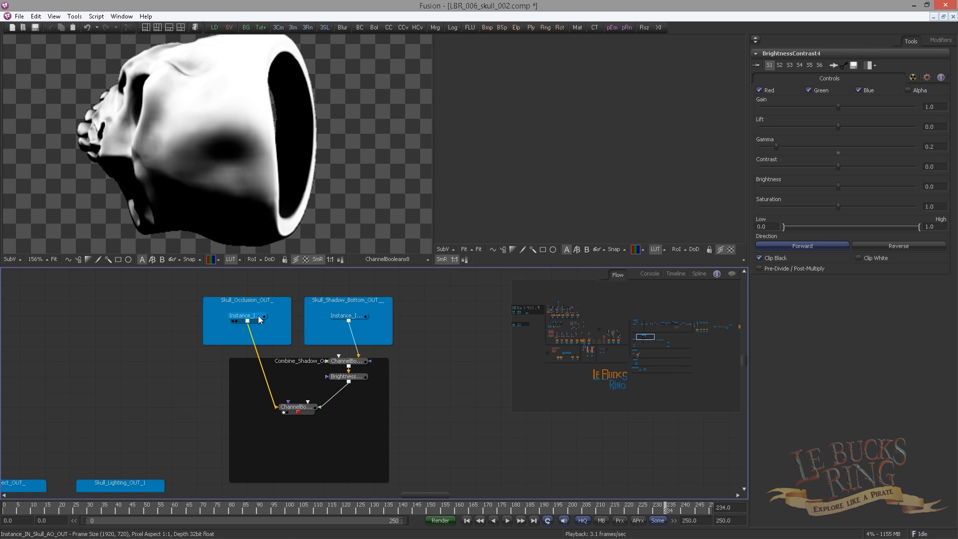
- Show the occlusion instance on its own in the viewer and move the Multiply node lower in the Combine_Shadow_Occlusion group
drag(259, 315, 269, 232)
mouse_move(304, 407)
mouse_down()
mouse_move(288, 233)
mouse_move(306, 418)
mouse_up()
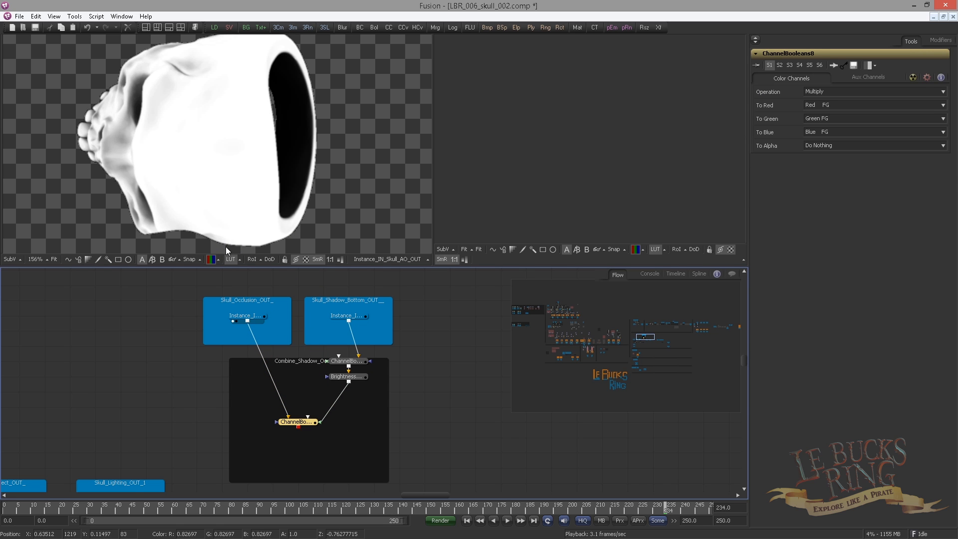
drag(225, 247, 232, 250)
drag(242, 407, 286, 339)
scroll(196, 314, down, 2)
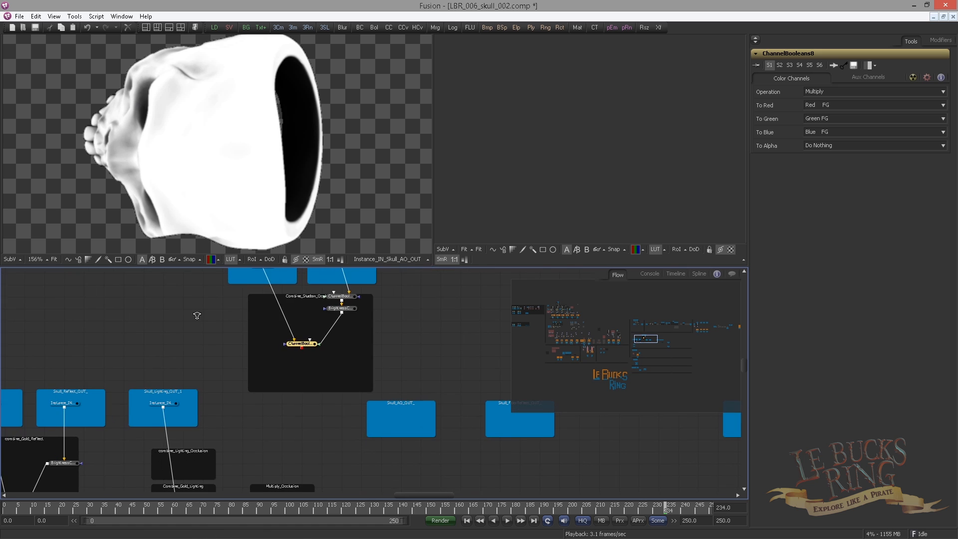
- Paste a copy of the Multiply Channel Booleans node onto the lighting connection in the combine_Lighting_Occlusion group and view it
drag(200, 415, 243, 389)
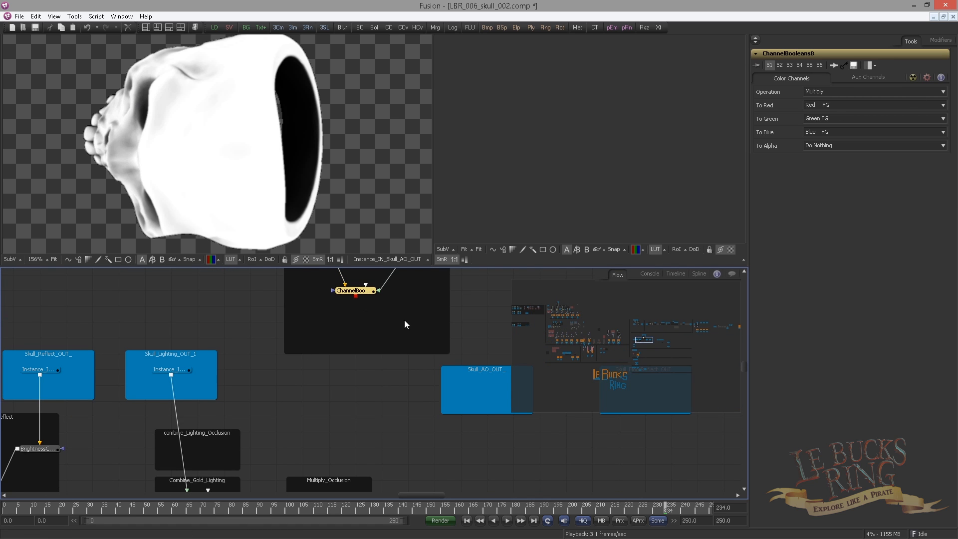
drag(404, 321, 463, 278)
click(304, 376)
key(ctrl+v)
drag(307, 376, 270, 406)
key(1)
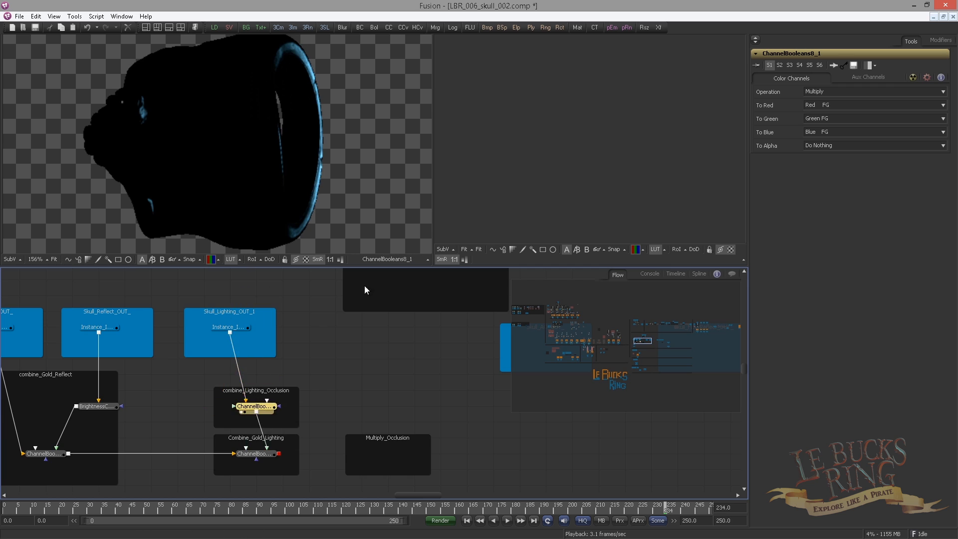
- Connect the combined shadow and occlusion output as foreground of the lighting Multiply node and inspect the resulting image
scroll(369, 296, down, 2)
click(214, 373)
click(232, 429)
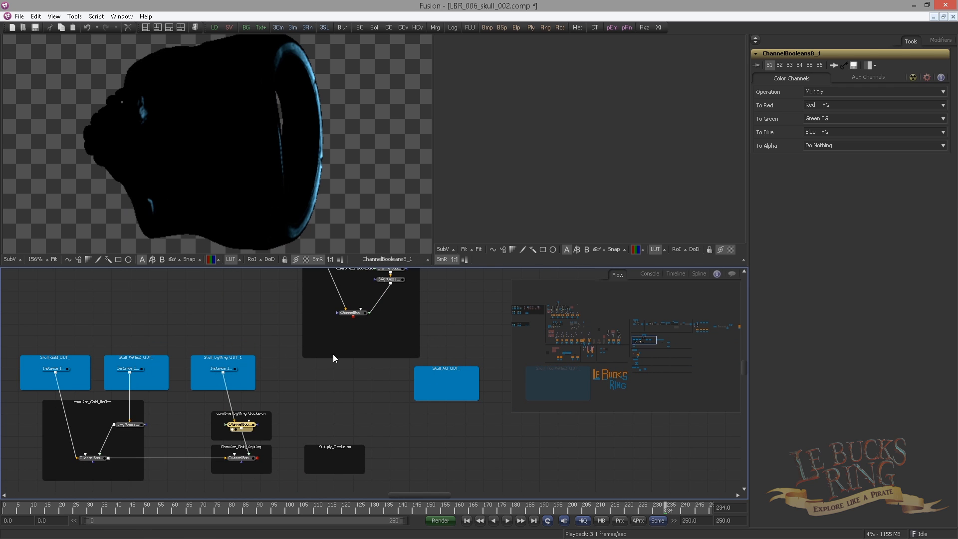
drag(334, 356, 319, 363)
drag(339, 324, 241, 431)
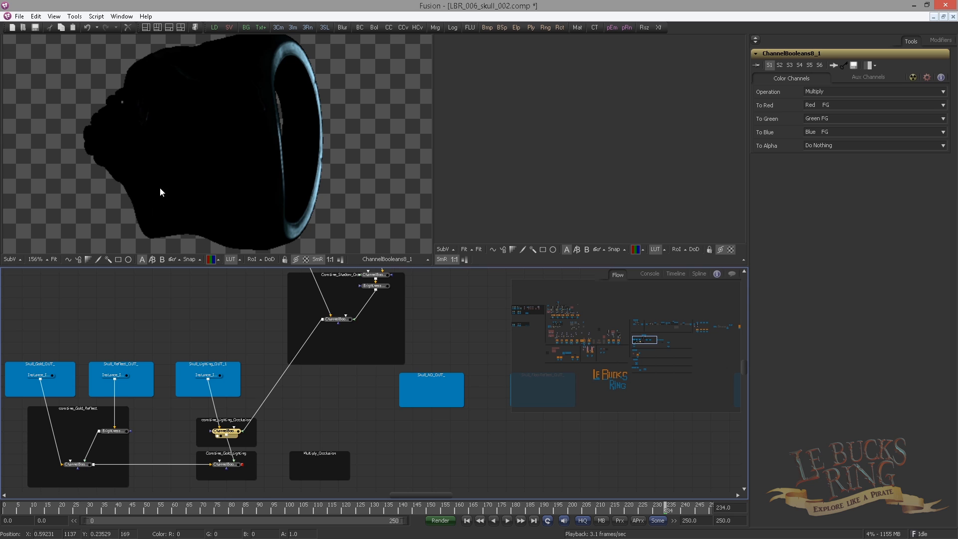
drag(192, 175, 199, 178)
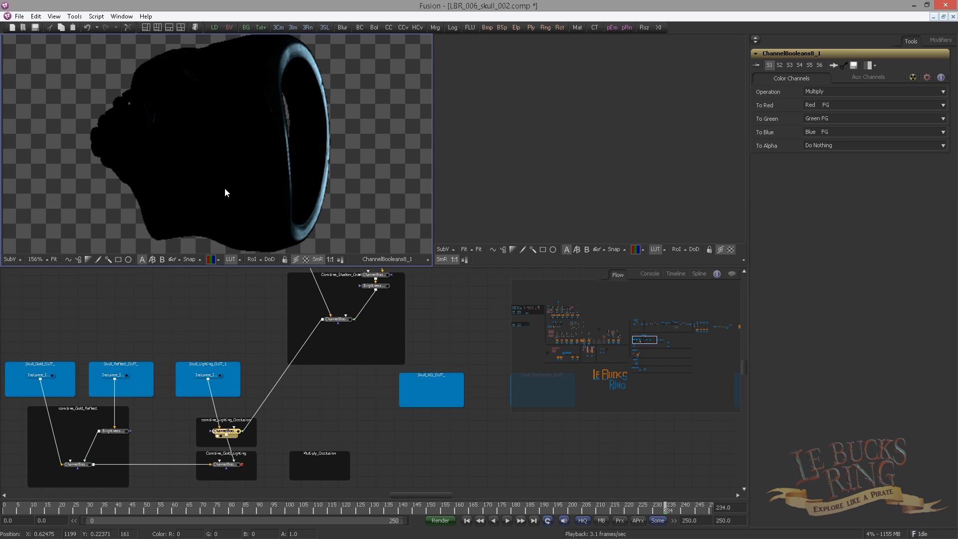
scroll(298, 187, up, 3)
scroll(232, 175, down, 2)
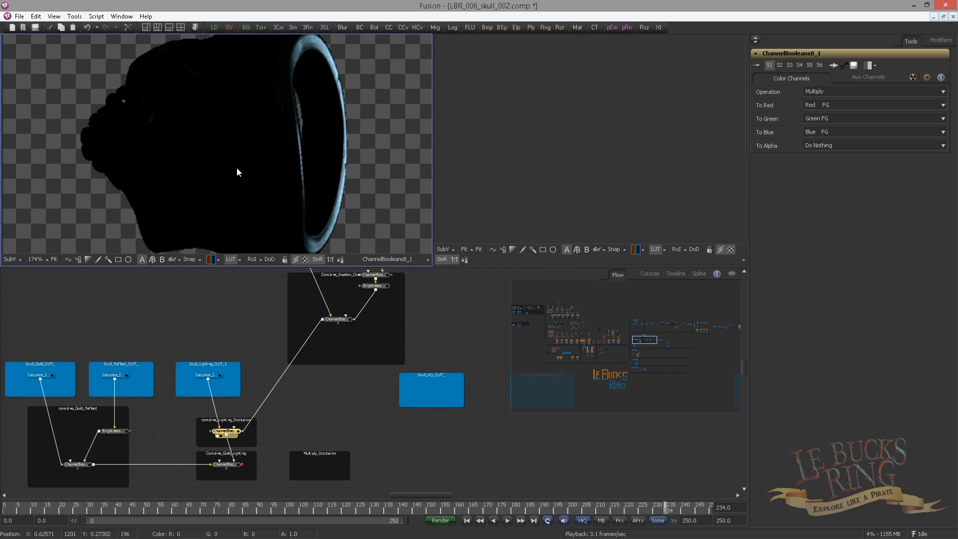
mouse_move(236, 147)
mouse_down()
mouse_move(242, 132)
mouse_move(231, 169)
mouse_move(236, 151)
mouse_up()
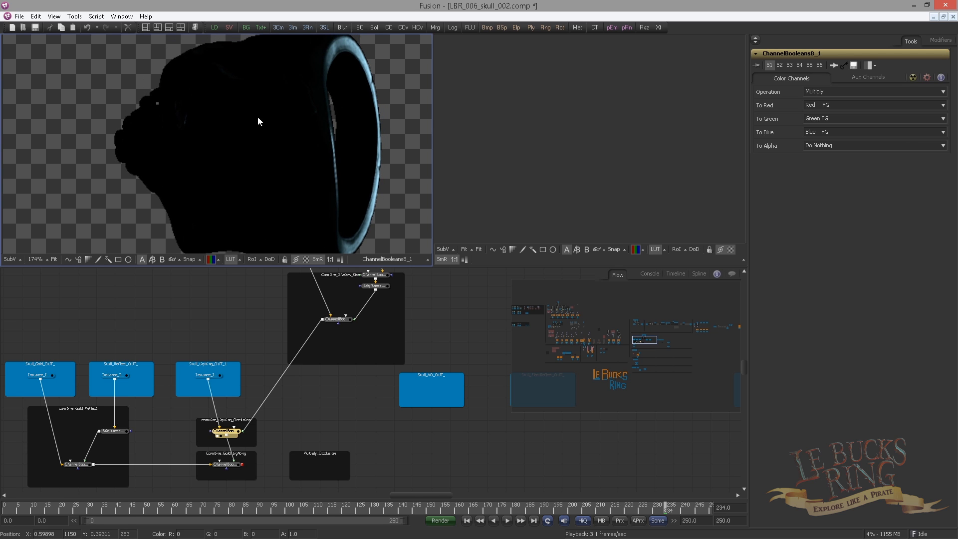
drag(188, 128, 191, 134)
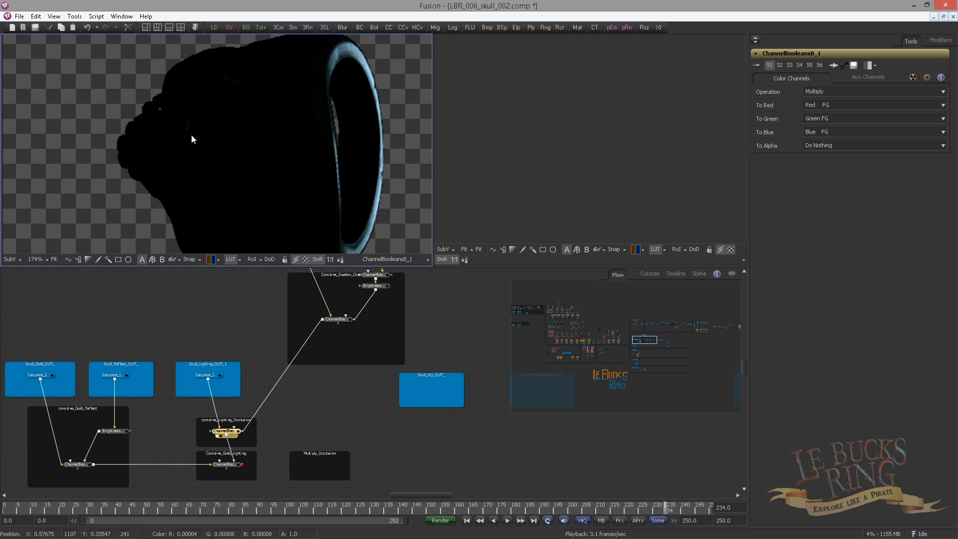
- View the source outputs IN_Floor_Shadows_OUT and IN_SkullOcclusion_OUT, and copy the skull occlusion output
drag(299, 287, 303, 332)
scroll(184, 323, down, 2)
click(413, 427)
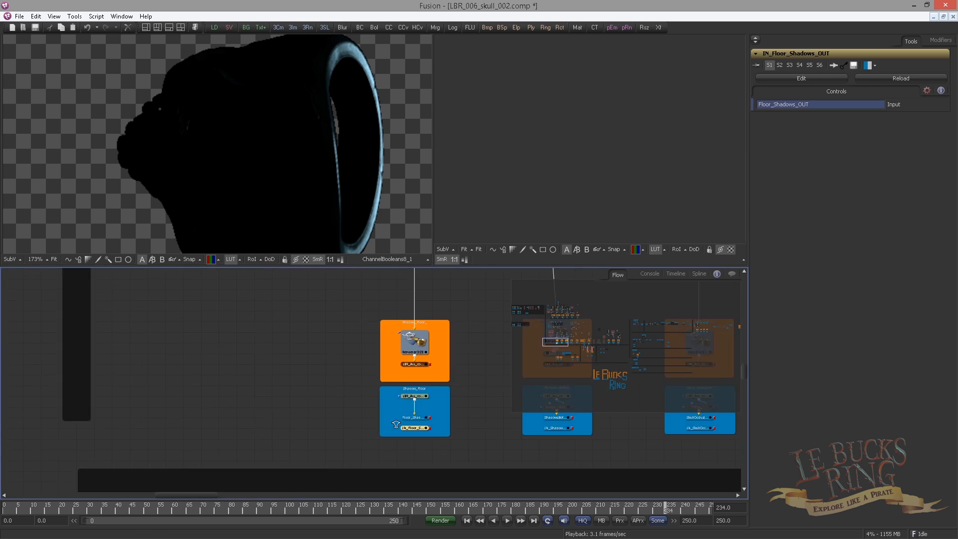
drag(333, 378, 298, 146)
scroll(330, 312, down, 2)
scroll(330, 313, down, 2)
drag(329, 313, 86, 322)
scroll(265, 366, up, 4)
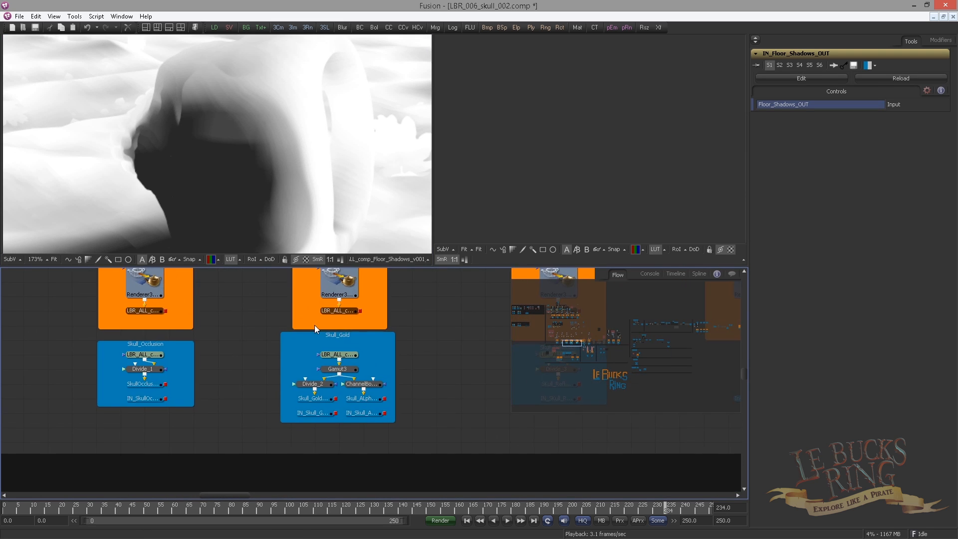
click(190, 417)
click(211, 402)
key(1)
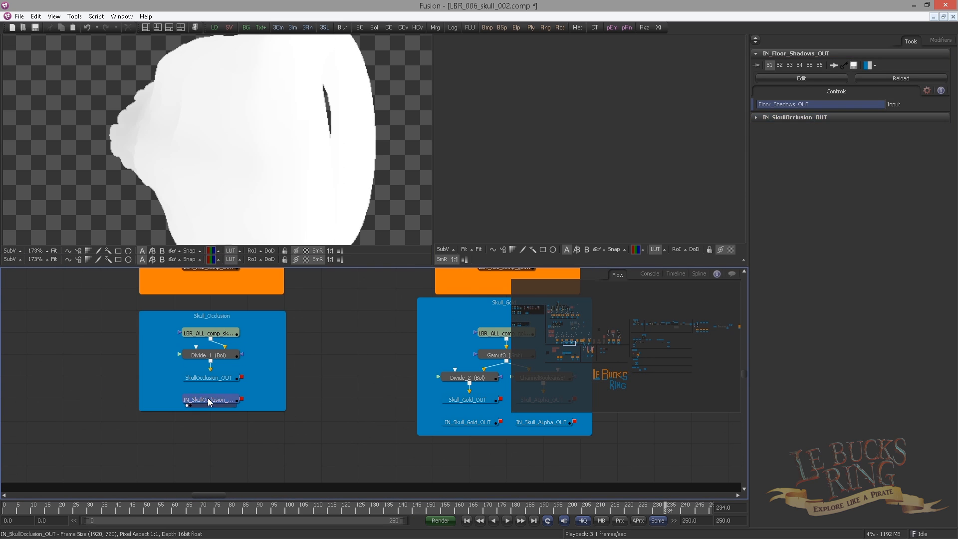
click(208, 398)
- Paste an instance of IN_SkullOcclusion_OUT as the shadow Multiply node's background input and delete the old AO instance
drag(369, 384, 353, 384)
drag(570, 343, 645, 336)
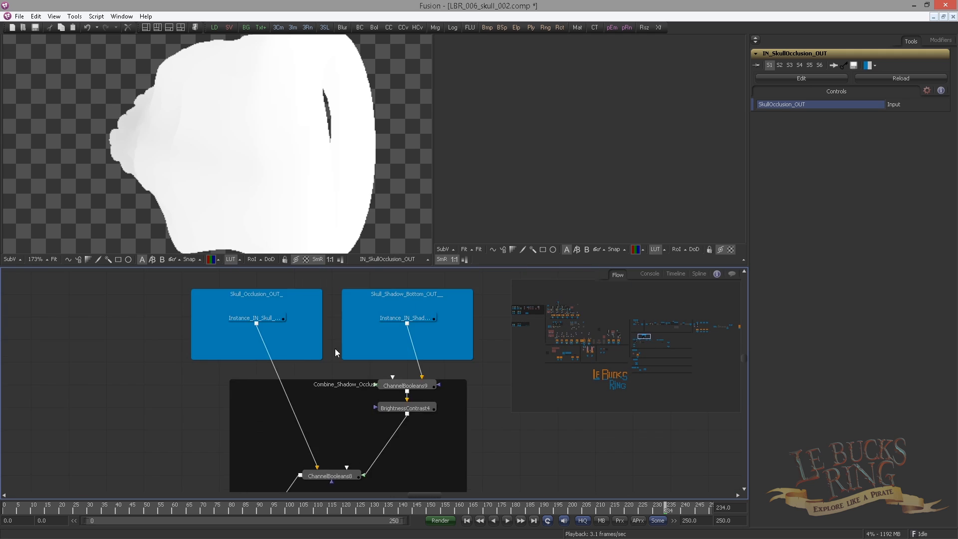
drag(334, 348, 389, 373)
click(178, 367)
key(ctrl+shift+v)
drag(178, 366, 329, 442)
click(323, 452)
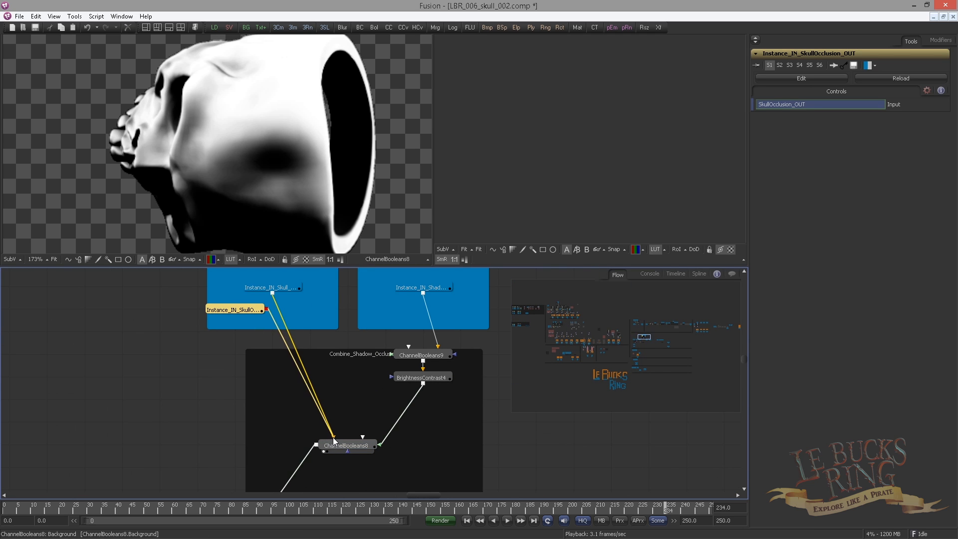
click(273, 288)
drag(249, 312, 339, 254)
key(Delete)
- View the lighting Multiply node, enlarge the combine_Lighting_Occlusion group and move the node up inside it
scroll(321, 379, up, 3)
drag(295, 411, 291, 207)
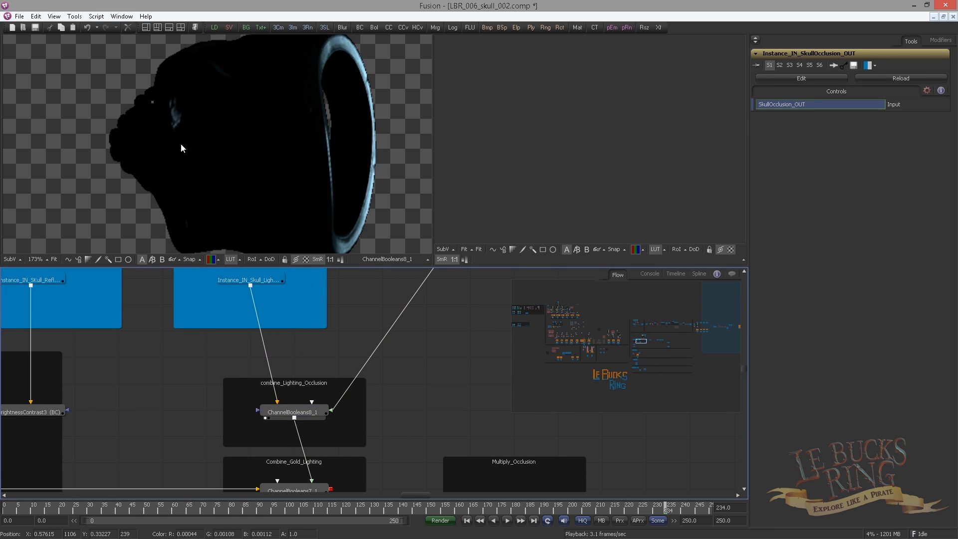
scroll(343, 373, down, 2)
drag(257, 334, 259, 314)
click(281, 365)
click(314, 352)
drag(313, 366, 314, 340)
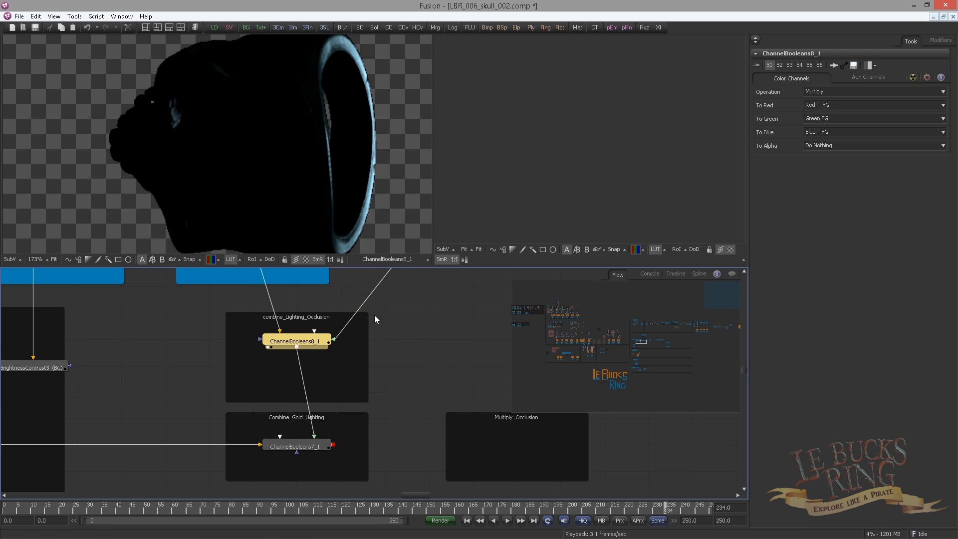
click(374, 317)
- Inspect the stray pixels near the skull's edge, add a Brightness Contrast after the lighting Multiply node and rename it FIX
drag(109, 103, 268, 120)
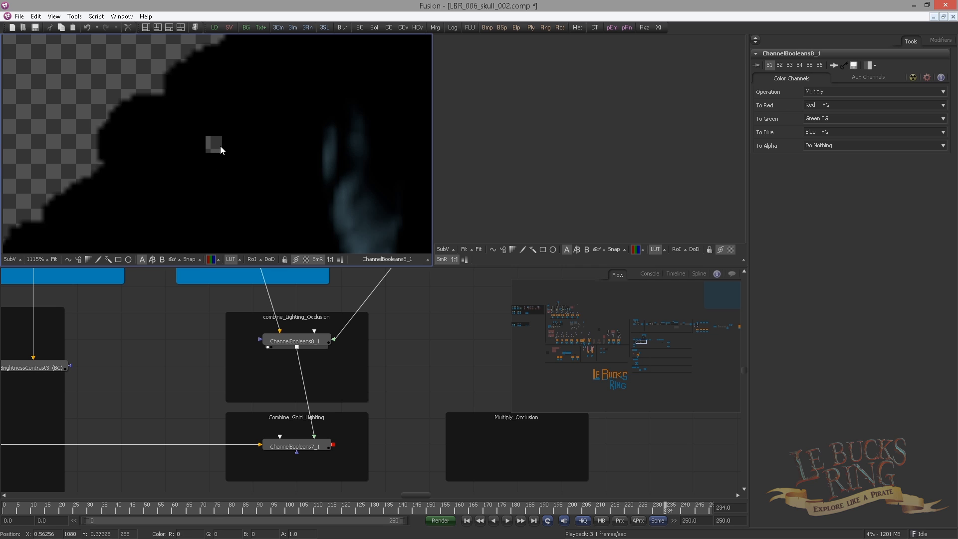
drag(224, 130, 195, 144)
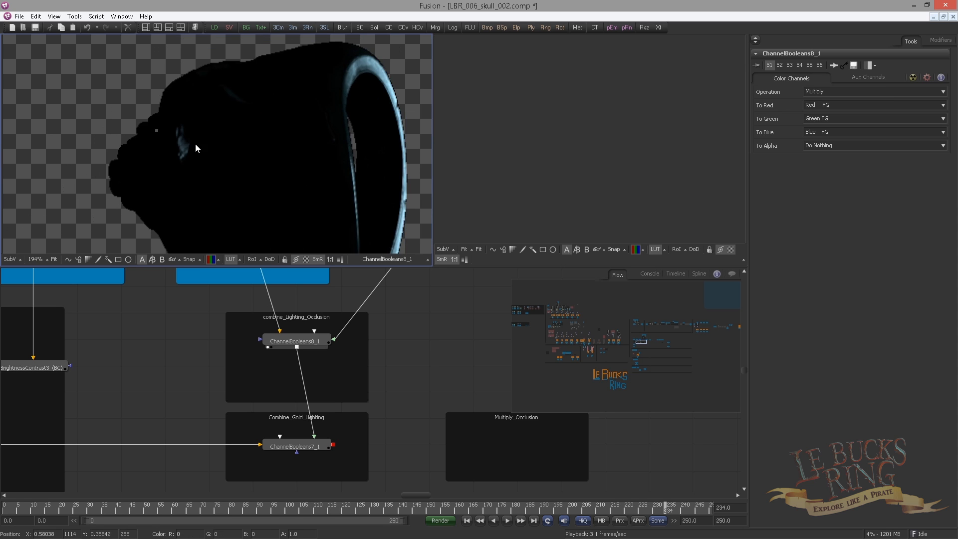
click(284, 341)
key(ctrl+space)
text(bc)
key(Return)
key(F2)
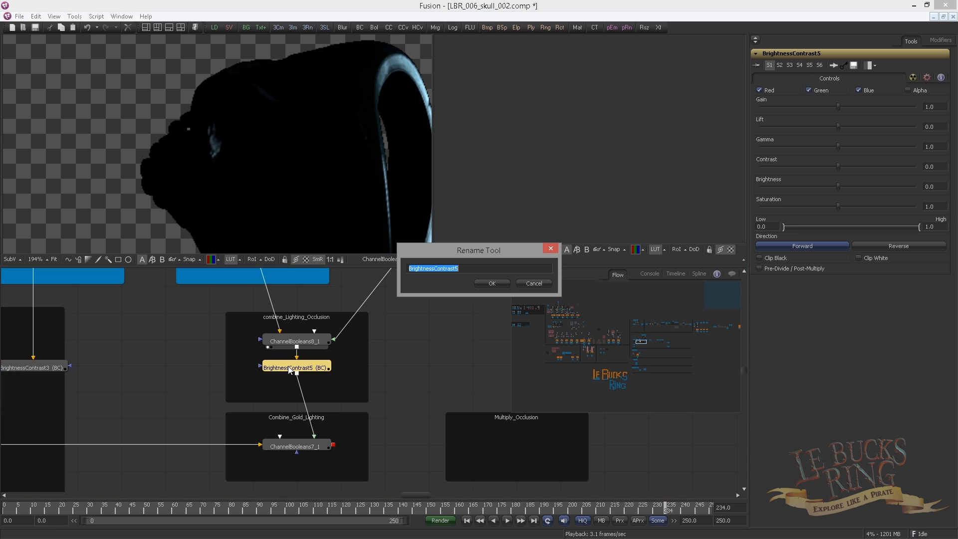
text(#FIX)
key(Return)
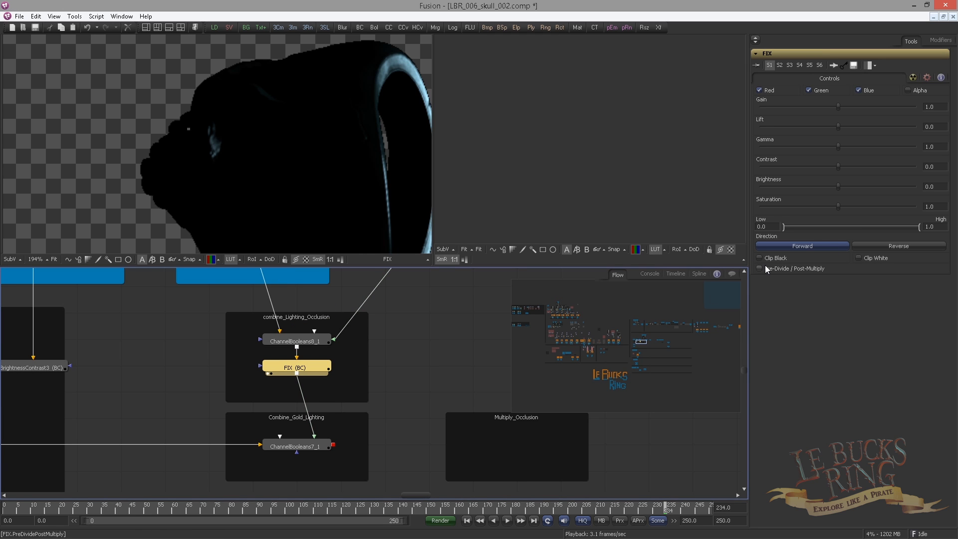
- Copy the lighting Multiply node and show the skull reflection instance in the viewer
scroll(214, 330, down, 2)
click(345, 387)
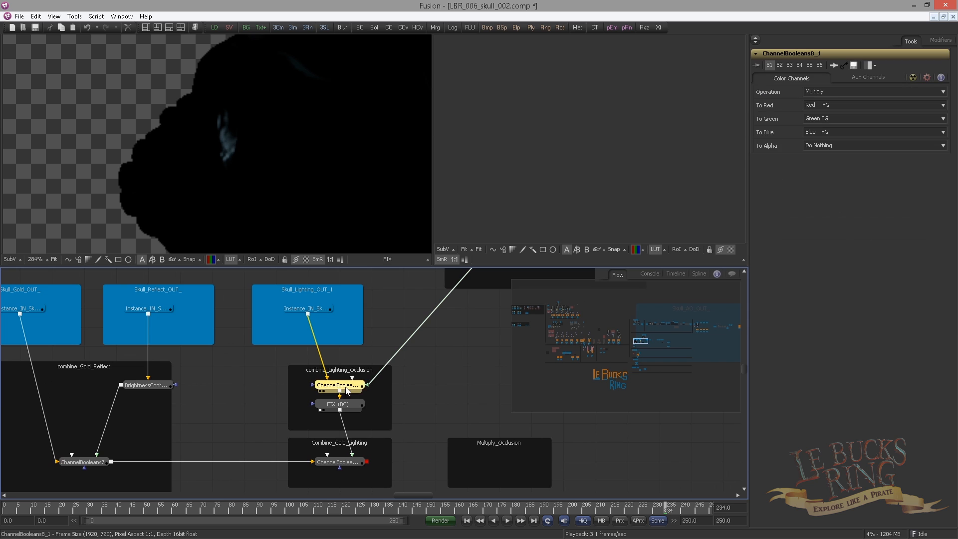
drag(211, 394, 256, 395)
click(256, 395)
key(1)
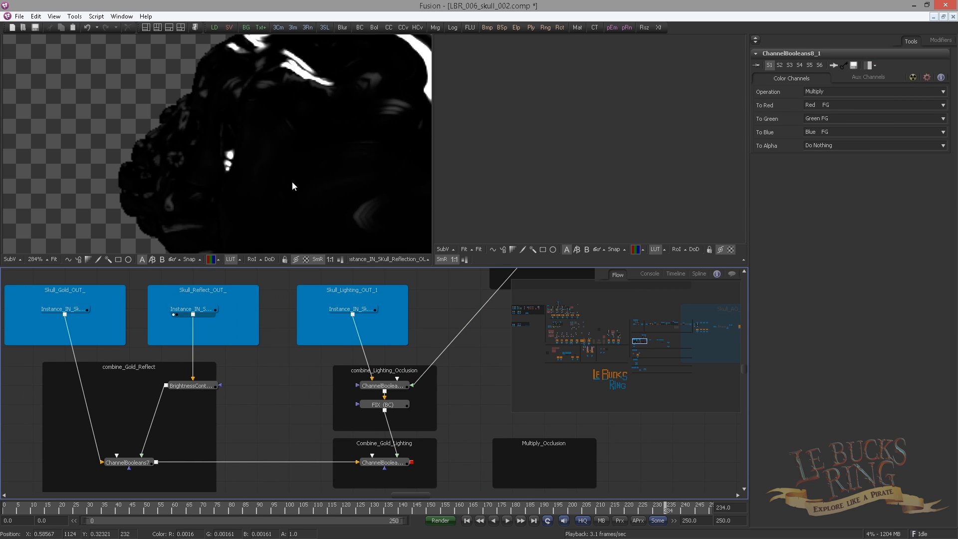
scroll(293, 186, down, 3)
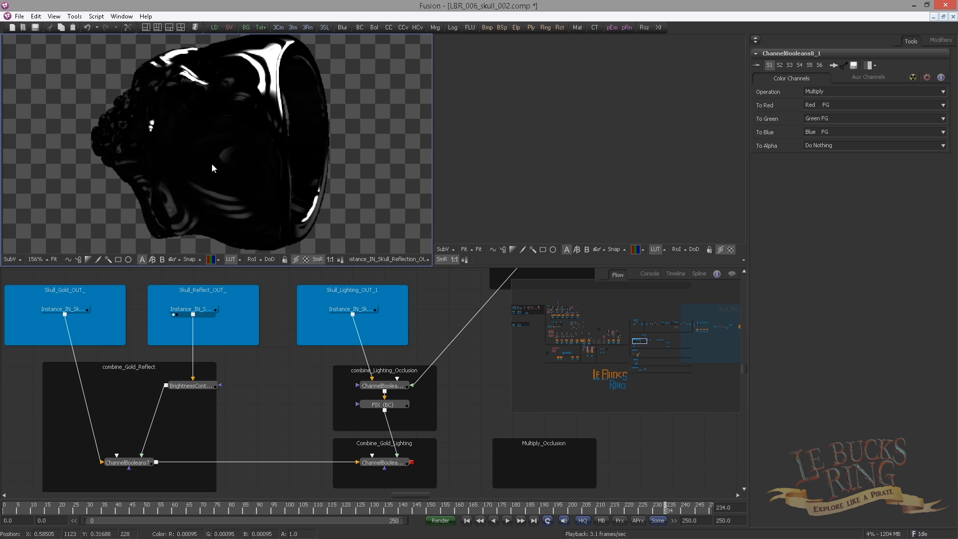
- Insert a pasted Multiply node after the reflection's Brightness Contrast in the combine_Gold_Reflect group
key(ctrl+v)
drag(253, 403, 214, 408)
scroll(344, 374, down, 1)
drag(344, 374, 275, 449)
- Route the combined shadow occlusion through two pipe routers to the foregrounds of the lighting and reflection Multiply nodes
alt+click(434, 343)
drag(433, 343, 142, 477)
alt+click(275, 375)
drag(274, 375, 261, 289)
drag(144, 477, 177, 177)
drag(160, 459, 163, 413)
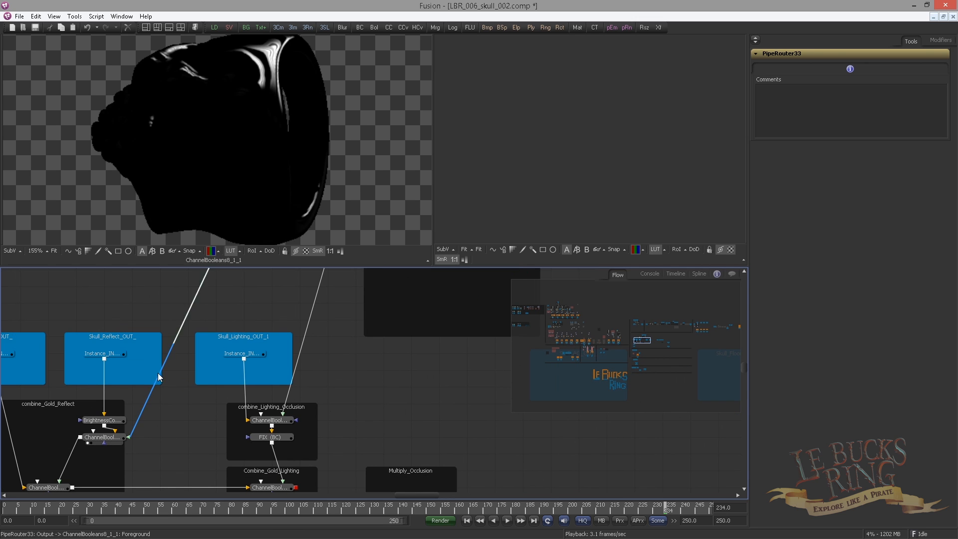
- Paste a Multiply node into the Multiply_Occlusion group, with the Combine_Gold_Lighting result as background and the shadow occlusion as foreground
scroll(285, 379, down, 3)
scroll(300, 389, up, 2)
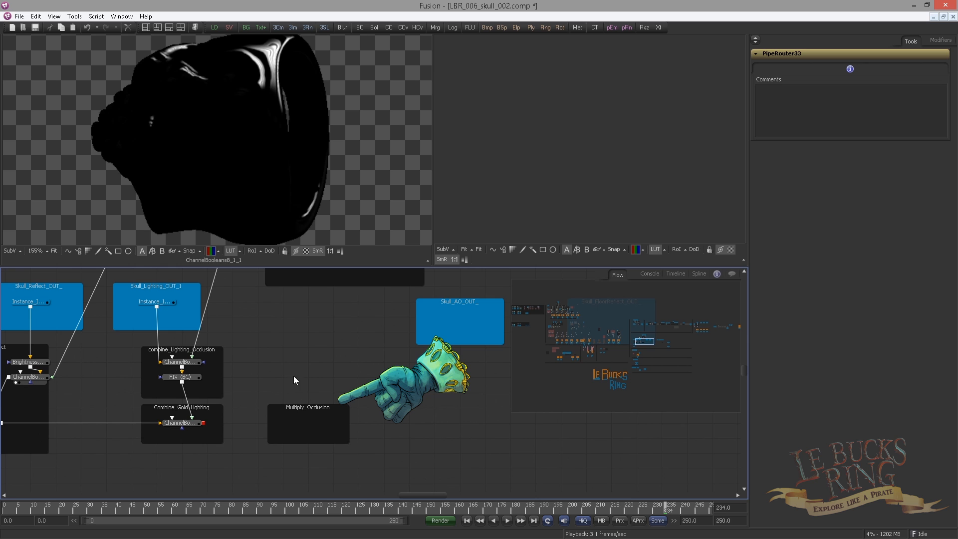
key(ctrl+v)
drag(293, 377, 309, 423)
drag(204, 423, 311, 423)
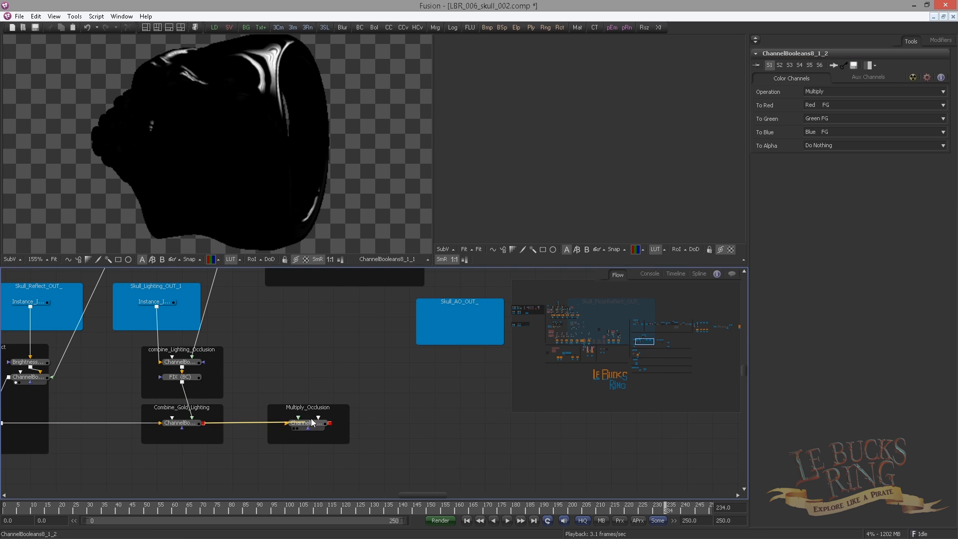
scroll(322, 369, down, 2)
drag(314, 321, 292, 460)
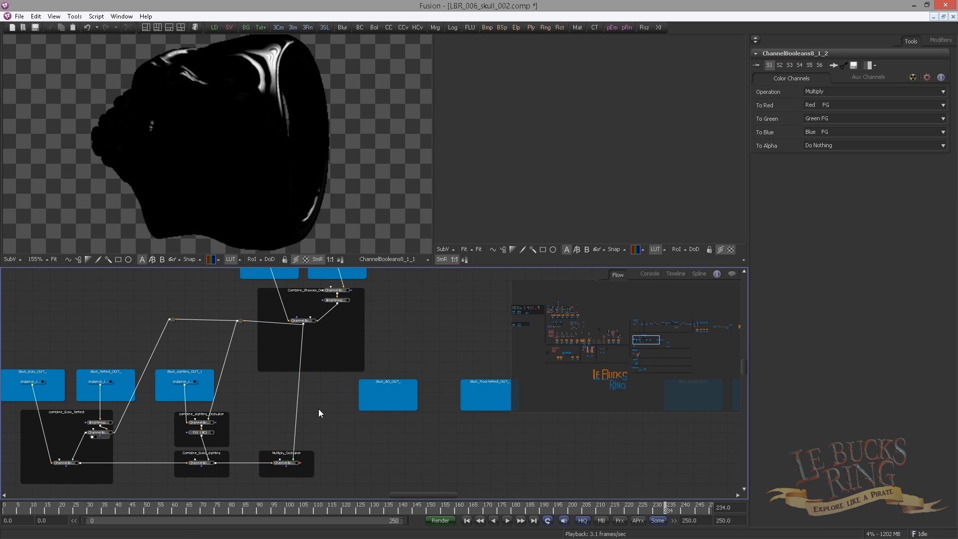
- Compare the Combine_Gold_Lighting result with the Multiply_Occlusion result in the viewer
drag(324, 360, 319, 335)
drag(203, 439, 265, 172)
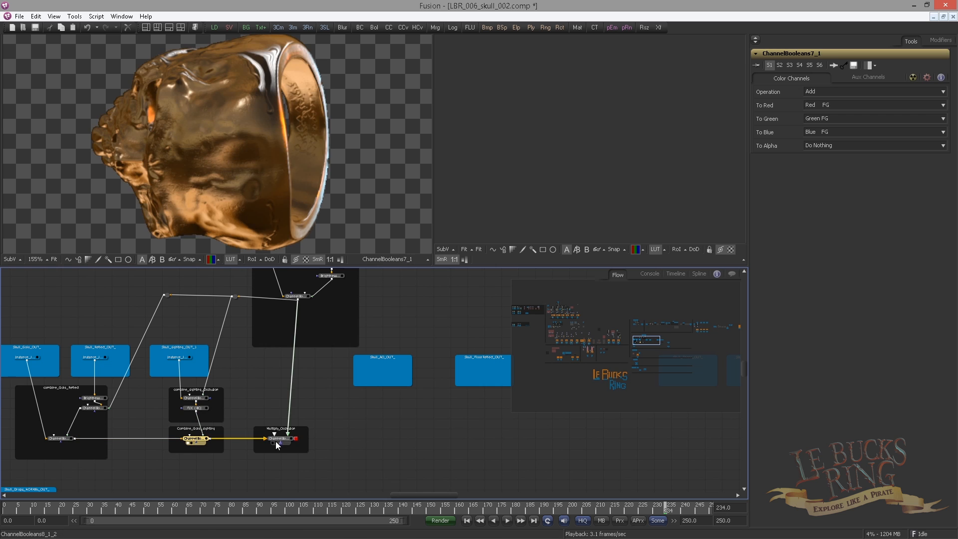
drag(275, 441, 213, 207)
- Show the combined shadow occlusion in the second viewer and add a Brightness Contrast after its Multiply node
scroll(350, 349, up, 3)
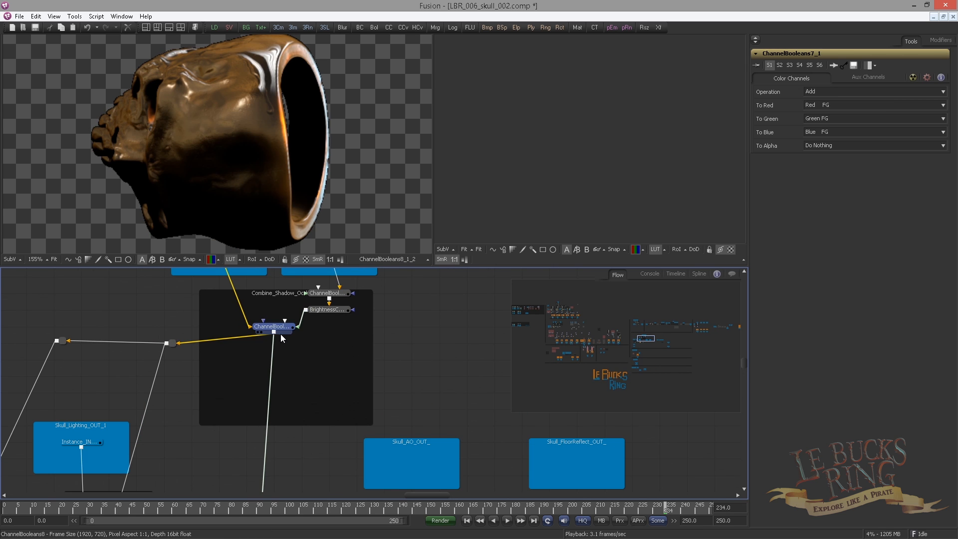
drag(281, 334, 696, 188)
click(359, 27)
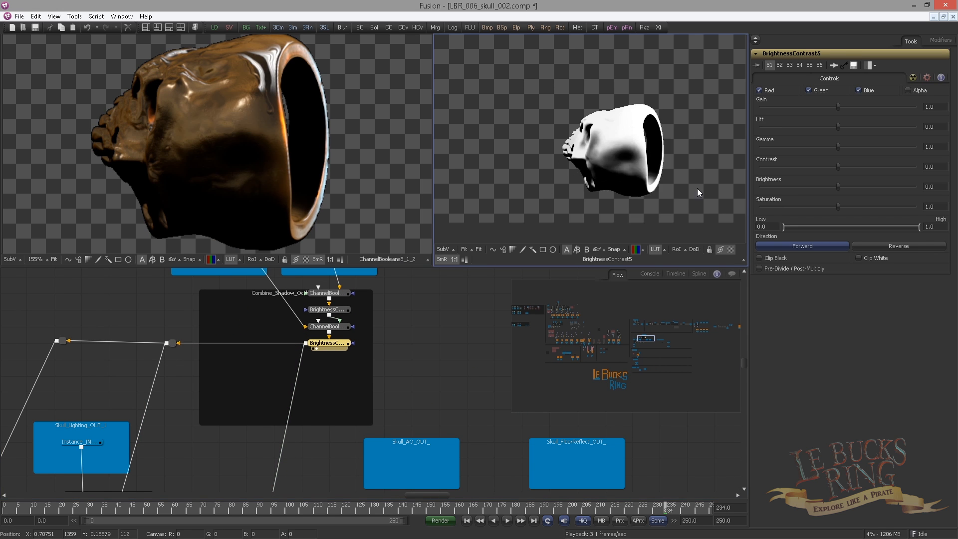
scroll(618, 149, up, 3)
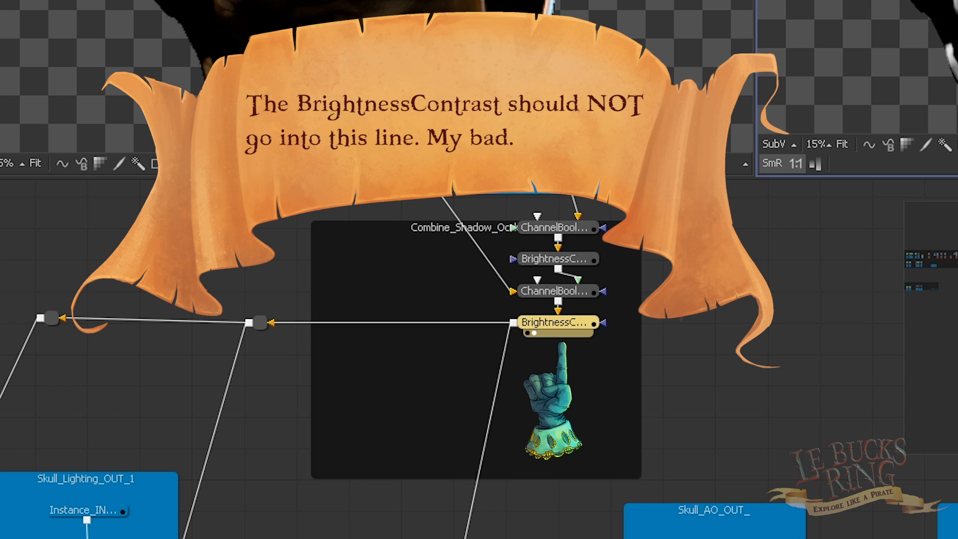
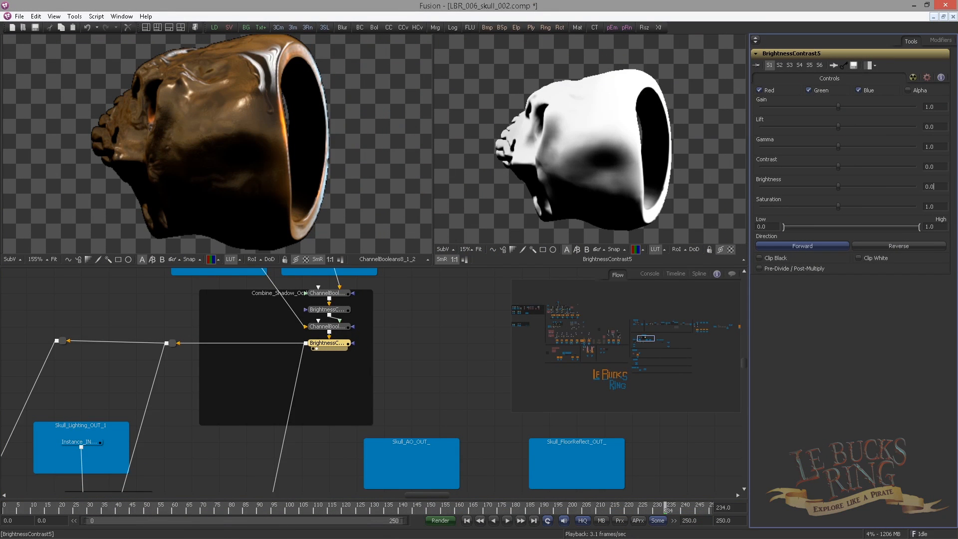
- Set BrightnessContrast5's brightness to about 0.03 and its high level to about 0.51, with black and white clipping enabled
text(3)
key(Tab)
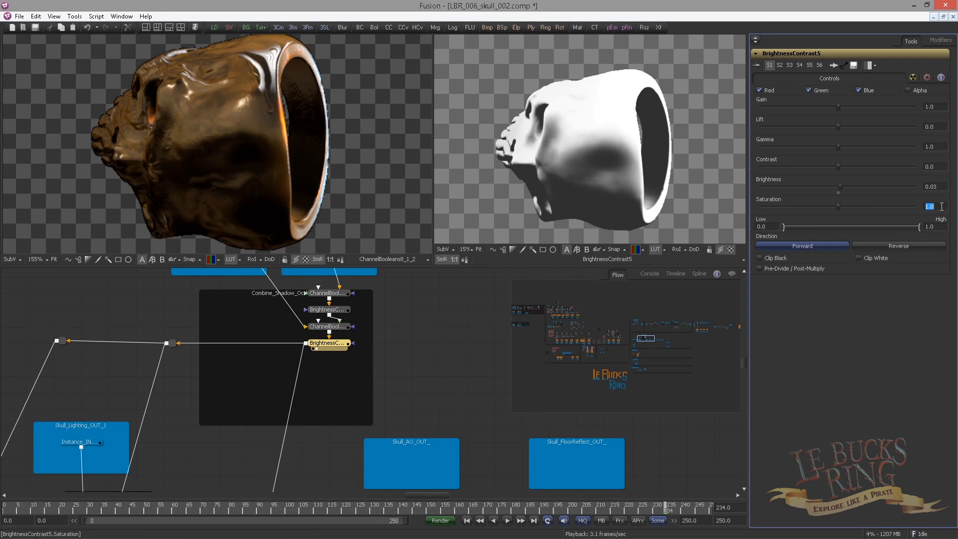
drag(918, 227, 858, 229)
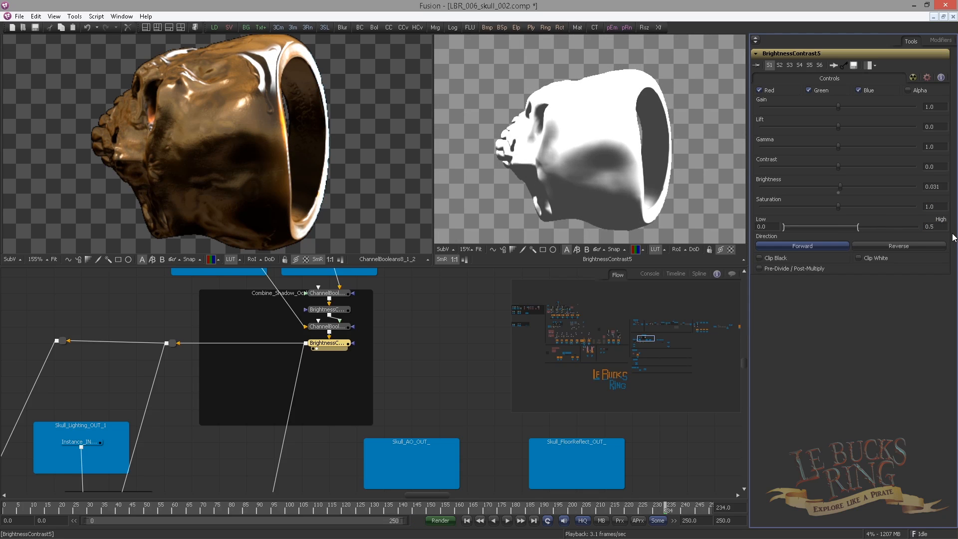
click(773, 257)
click(859, 258)
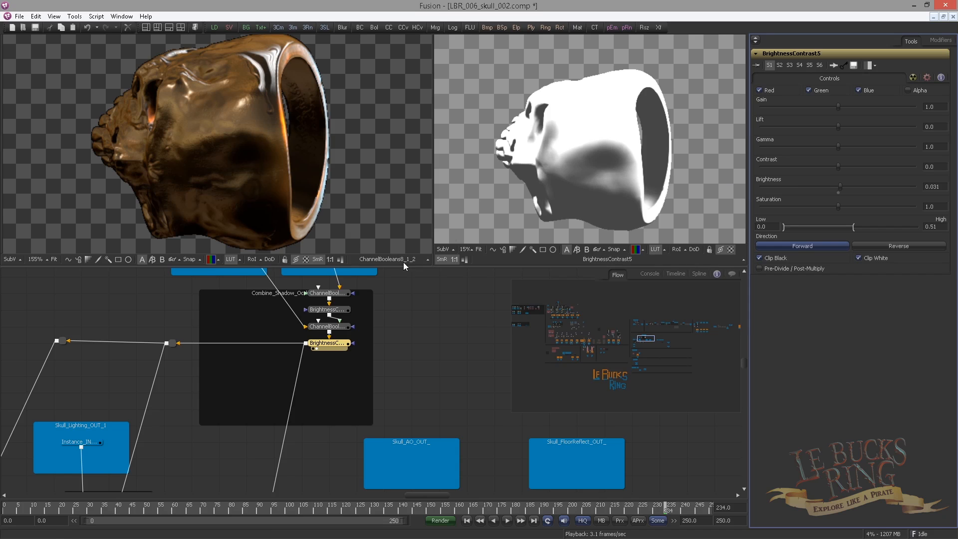
- Inspect the gold lighting and occlusion composite, then trace the flow back to the skull occlusion and bottom shadow inputs
drag(363, 440, 449, 293)
scroll(423, 304, down, 1)
click(226, 415)
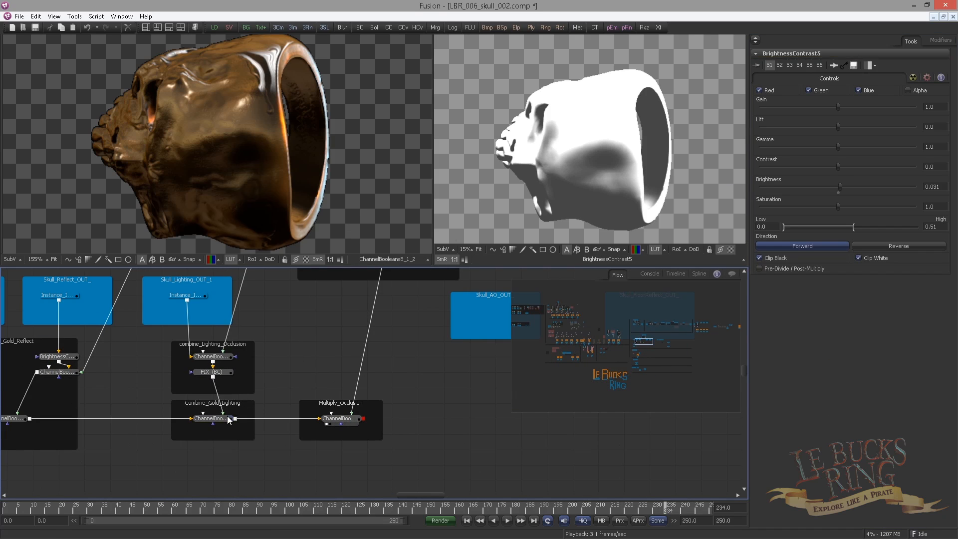
key(1)
click(327, 424)
scroll(324, 212, down, 2)
drag(300, 335, 233, 486)
scroll(349, 414, up, 1)
drag(442, 410, 302, 295)
drag(339, 303, 304, 324)
drag(203, 344, 364, 327)
drag(329, 372, 130, 327)
drag(298, 352, 292, 373)
drag(367, 330, 237, 421)
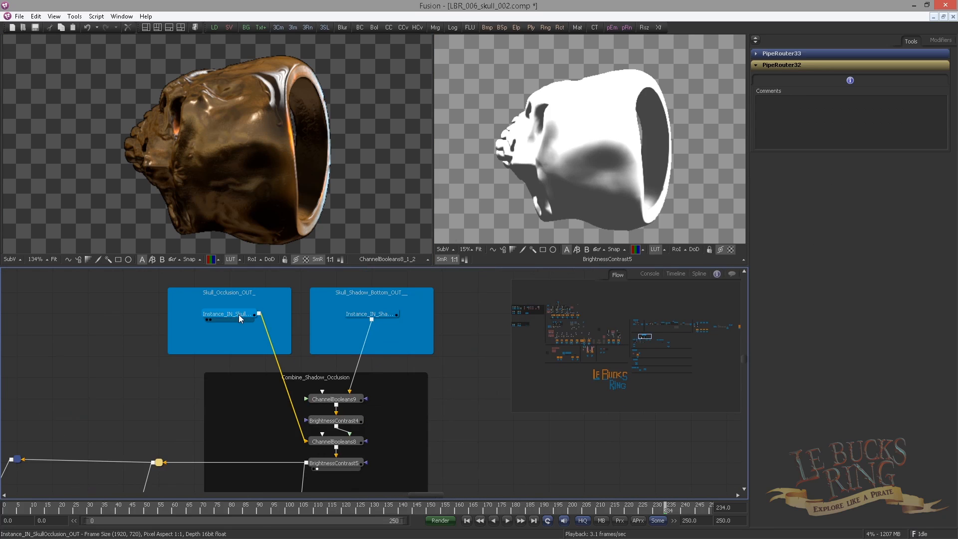
- Compare the skull occlusion and bottom shadow instances along the skull's lower edge, in colour and in alpha
key(1)
key(1)
key(1)
drag(239, 223, 382, 239)
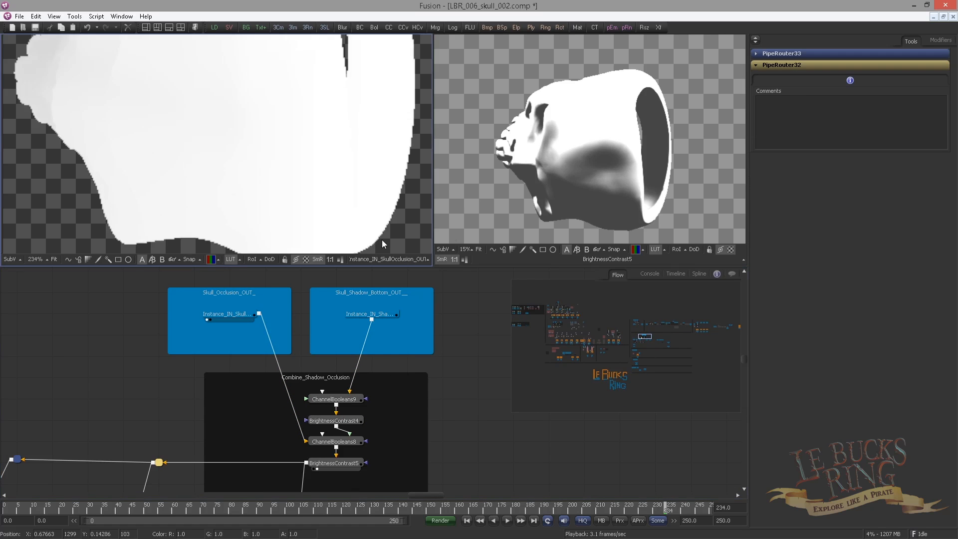
scroll(227, 245, up, 3)
drag(227, 245, 303, 194)
drag(370, 314, 312, 225)
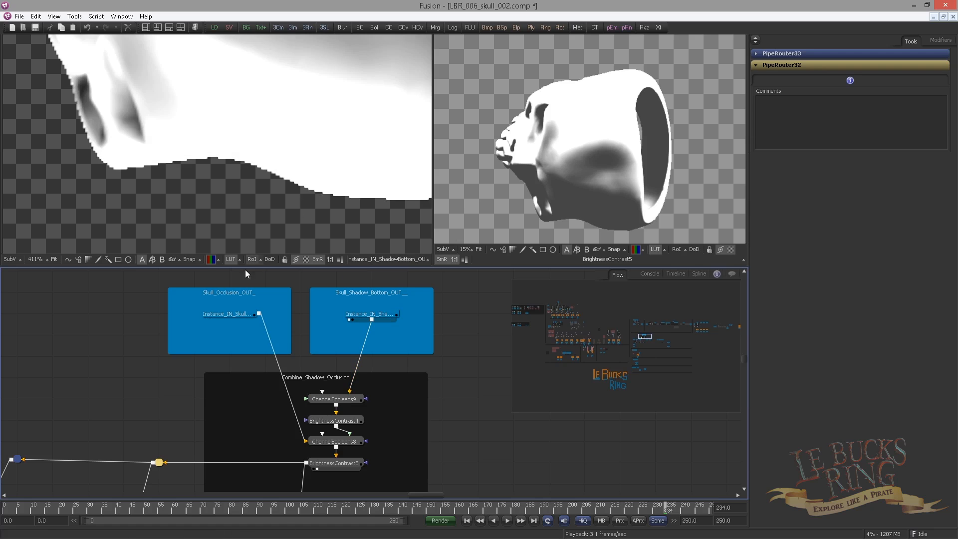
drag(233, 313, 245, 226)
drag(234, 314, 235, 235)
drag(356, 314, 307, 188)
drag(233, 314, 223, 193)
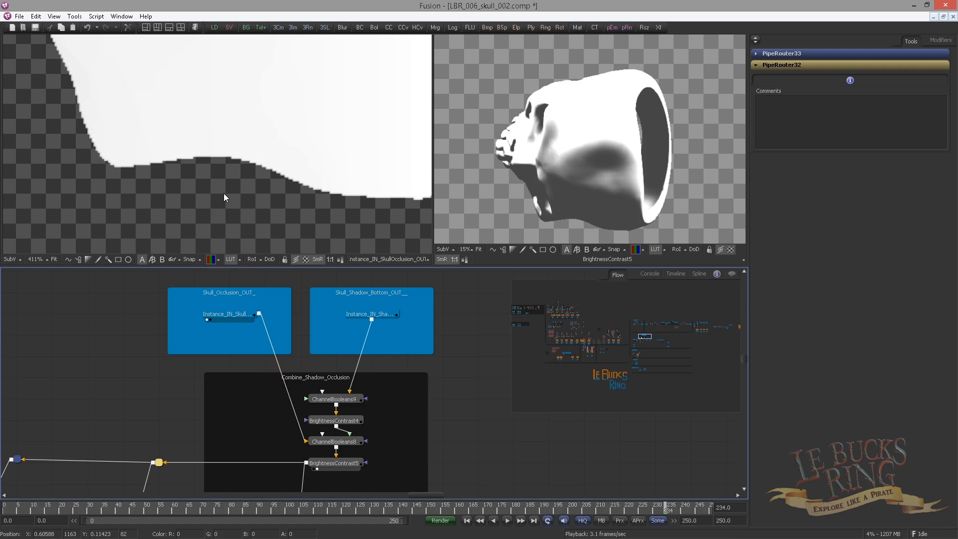
key(a)
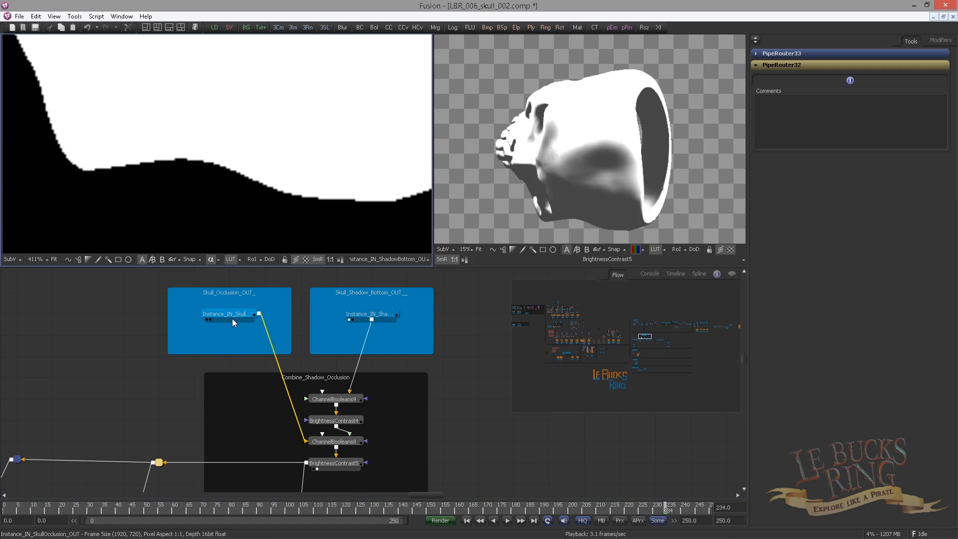
drag(232, 316, 255, 237)
drag(367, 314, 304, 195)
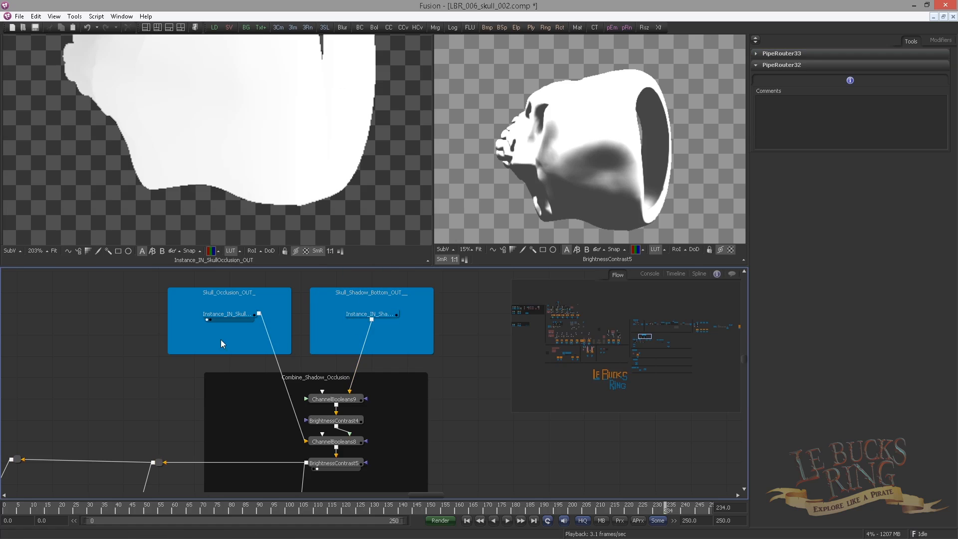
- Locate the source render groups of the shadow and occlusion passes and view the skullOcclusion loader
drag(114, 355, 165, 357)
scroll(165, 358, down, 1)
drag(644, 339, 569, 338)
scroll(239, 374, down, 3)
drag(159, 360, 167, 314)
scroll(249, 322, up, 2)
mouse_move(248, 322)
mouse_down()
mouse_move(235, 296)
mouse_move(239, 320)
mouse_up()
scroll(234, 296, up, 2)
click(229, 328)
scroll(240, 320, down, 2)
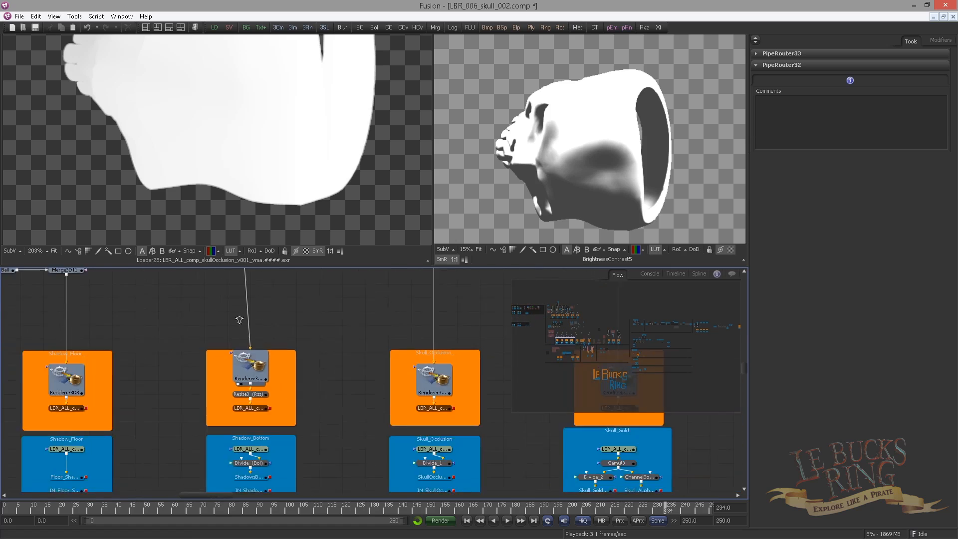
scroll(239, 319, down, 2)
scroll(285, 376, up, 2)
drag(233, 358, 240, 304)
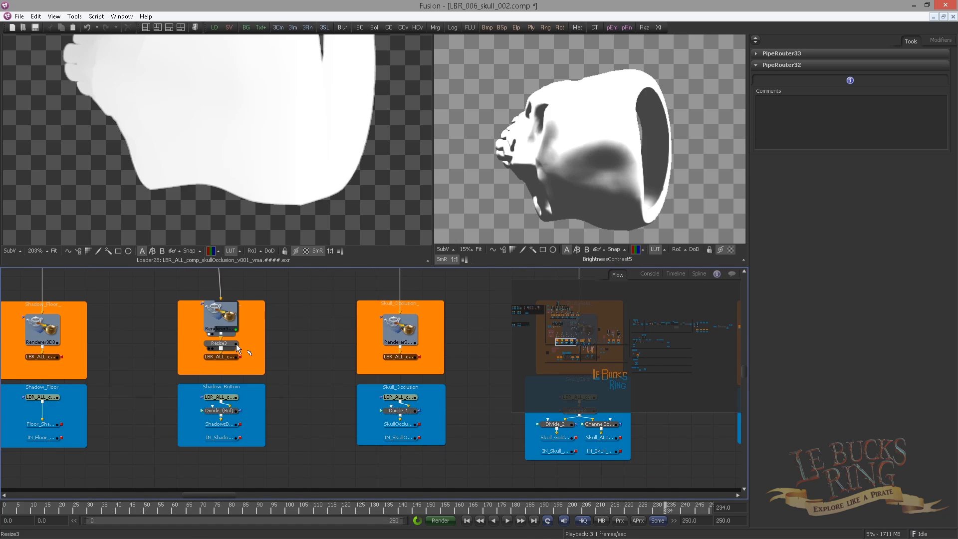
- Examine the alpha of the Resize3 node in the bottom shadow render group
key(1)
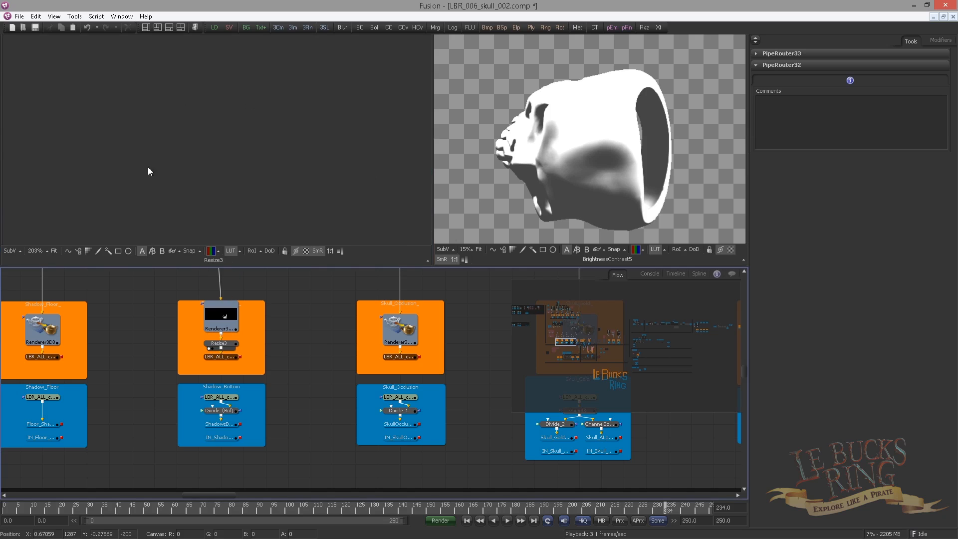
drag(199, 190, 290, 162)
key(a)
drag(225, 178, 187, 178)
- Compare the alpha edges of the Shadow_Bottom and Skull_Occlusion loaders and their Divide nodes
drag(382, 397, 317, 395)
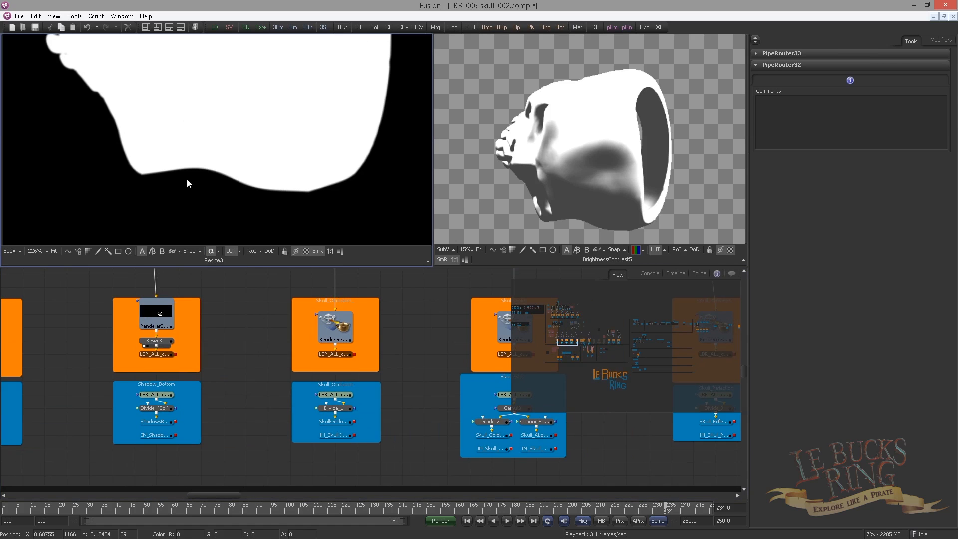
click(323, 399)
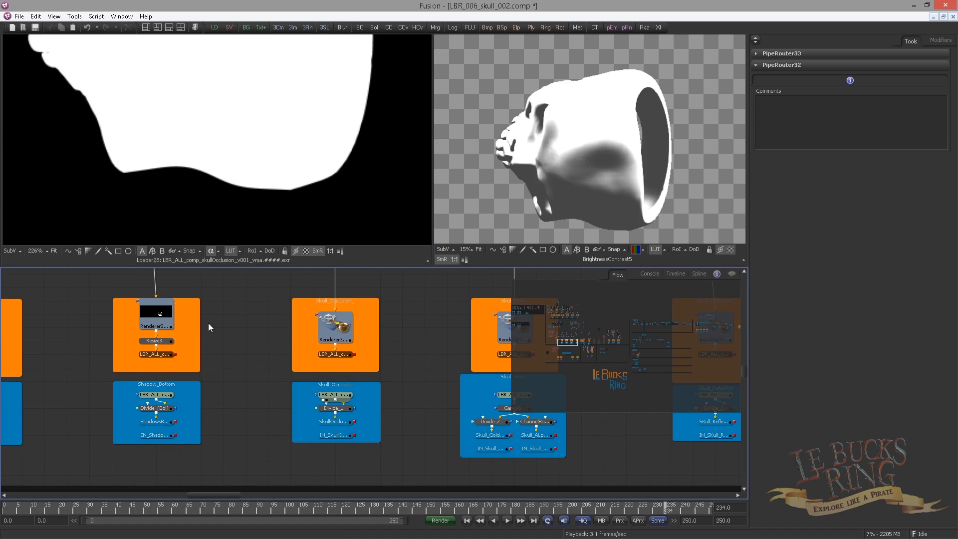
click(144, 399)
drag(181, 185, 333, 200)
click(144, 399)
click(323, 399)
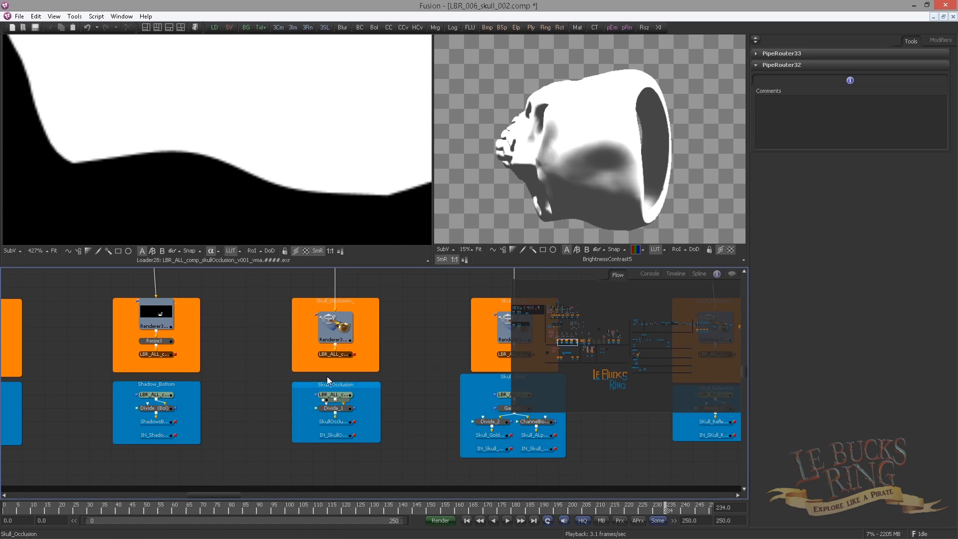
drag(333, 390, 244, 217)
drag(157, 409, 163, 190)
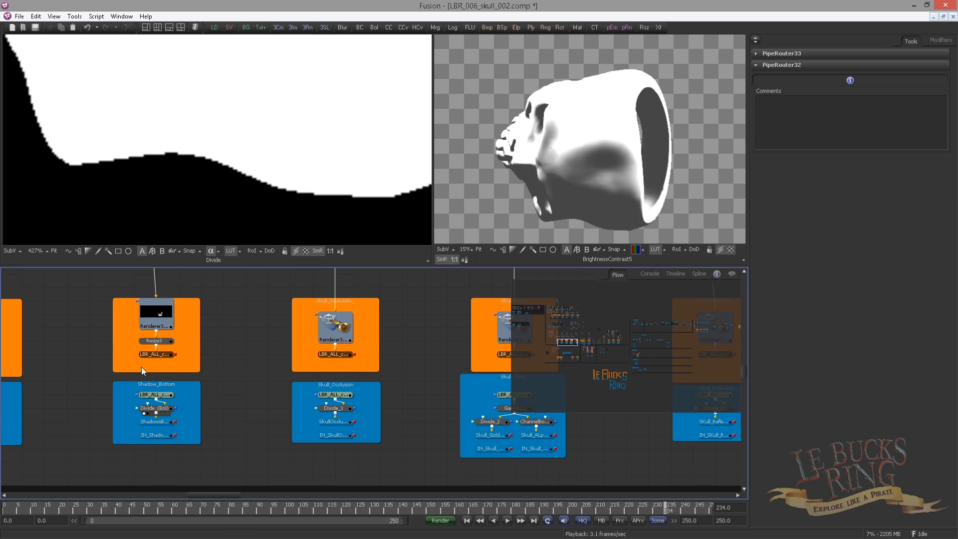
click(156, 408)
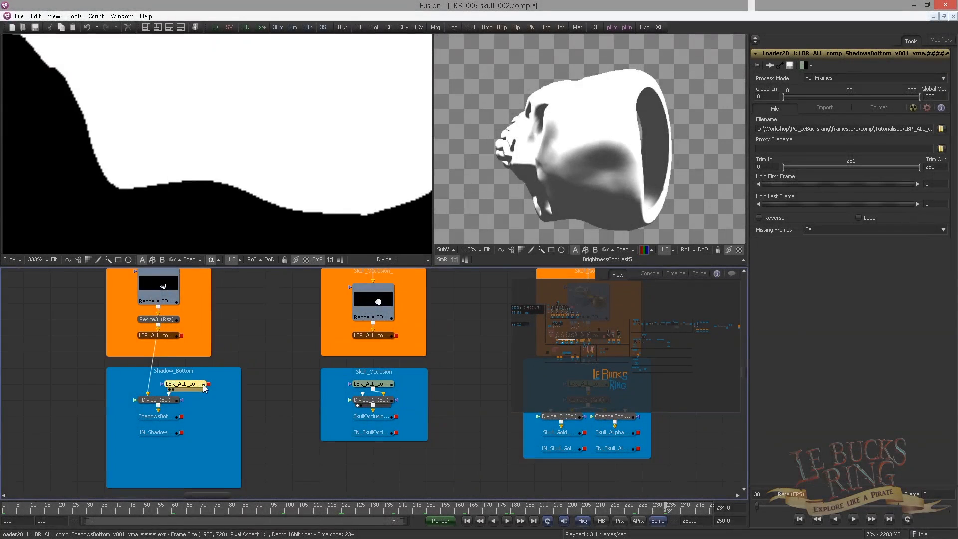
- Move the ShadowsBottom loader aside and shift the Divide node chain down to free space in the Shadow_Bottom group
drag(202, 384, 231, 384)
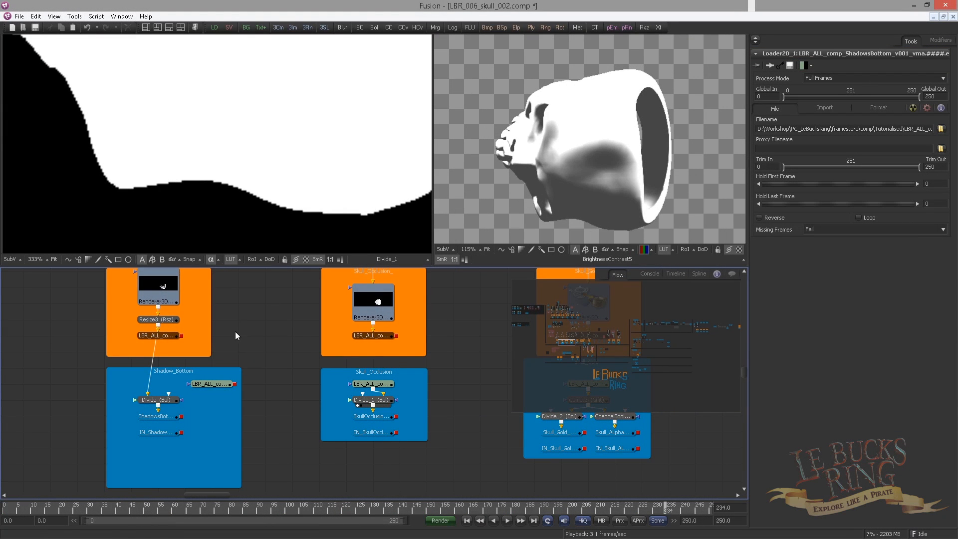
drag(151, 463, 151, 463)
mouse_move(152, 415)
mouse_down()
mouse_move(152, 446)
mouse_move(149, 432)
mouse_up()
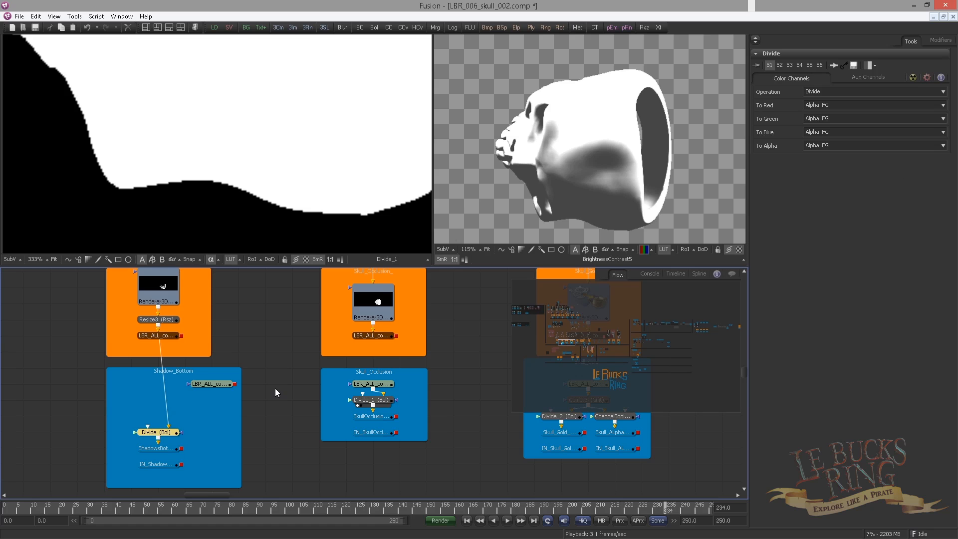
- Add a Matte Control node and insert it before the Divide node in the Shadow_Bottom group
drag(297, 379, 289, 377)
click(194, 412)
key(ctrl+space)
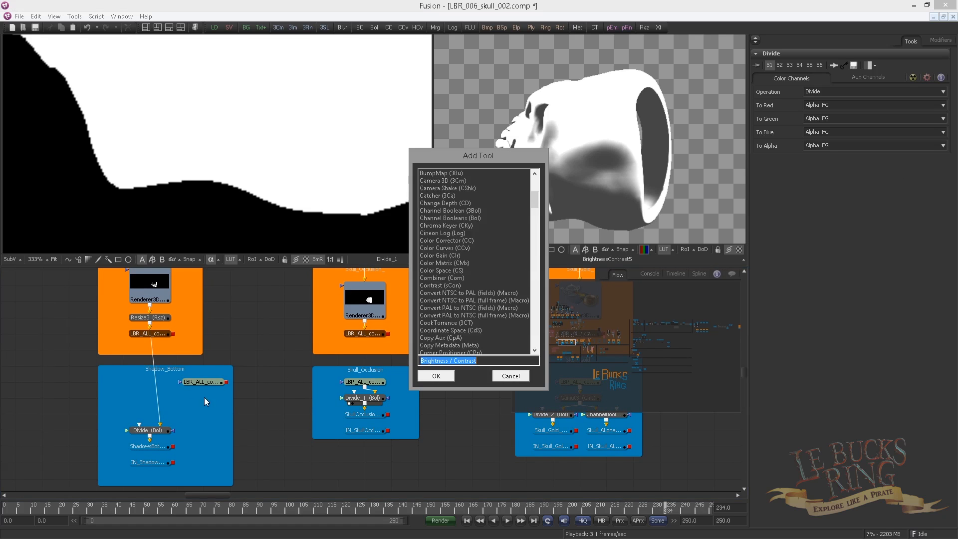
text(m)
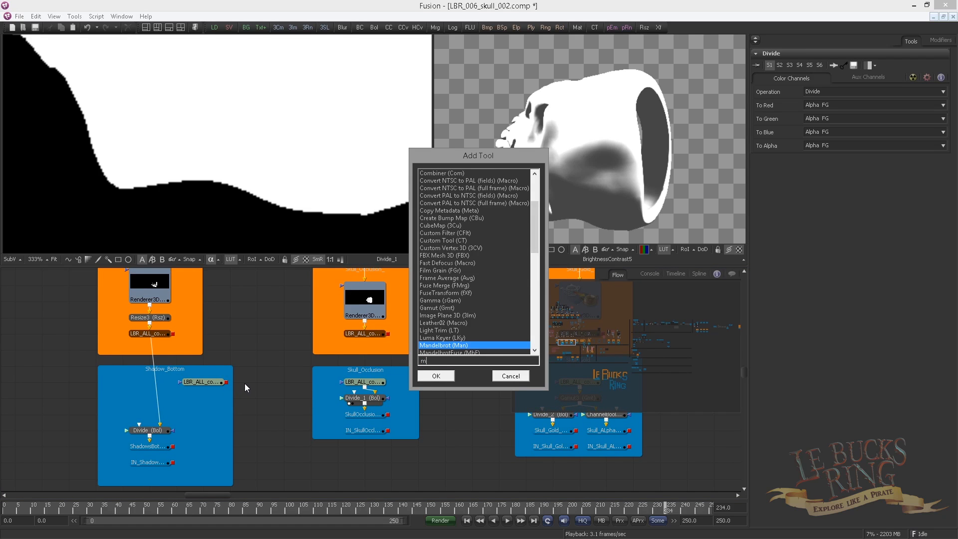
text(att)
key(Return)
drag(187, 413, 159, 411)
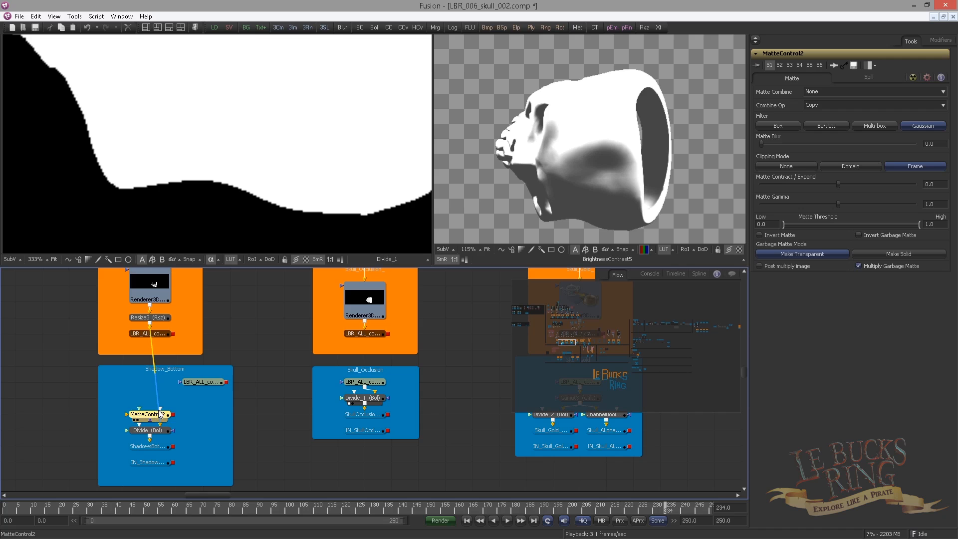
- Create an instance of IN_Skull_ALpha_OUT beside the Shadow_Bottom group and connect it to MatteControl2
drag(596, 469, 576, 441)
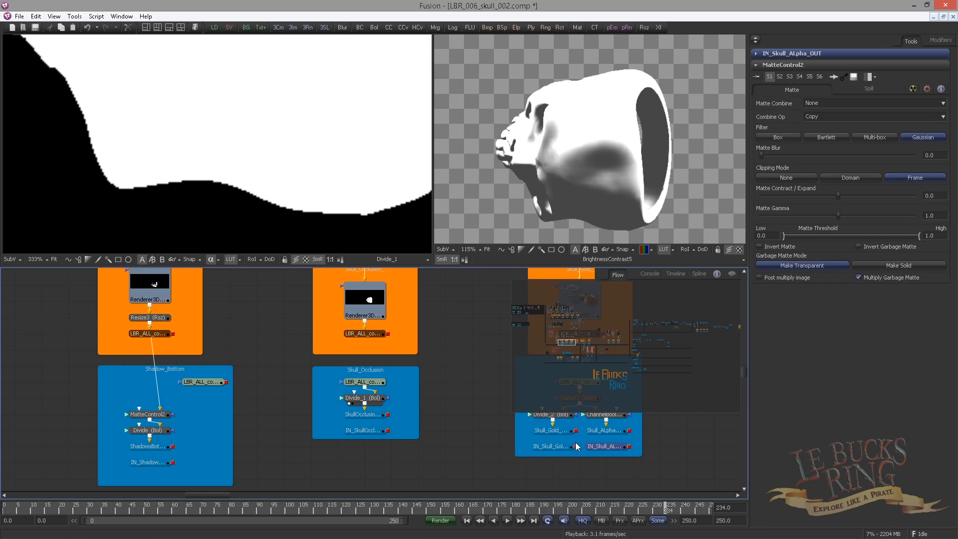
key(ctrl+shift+v)
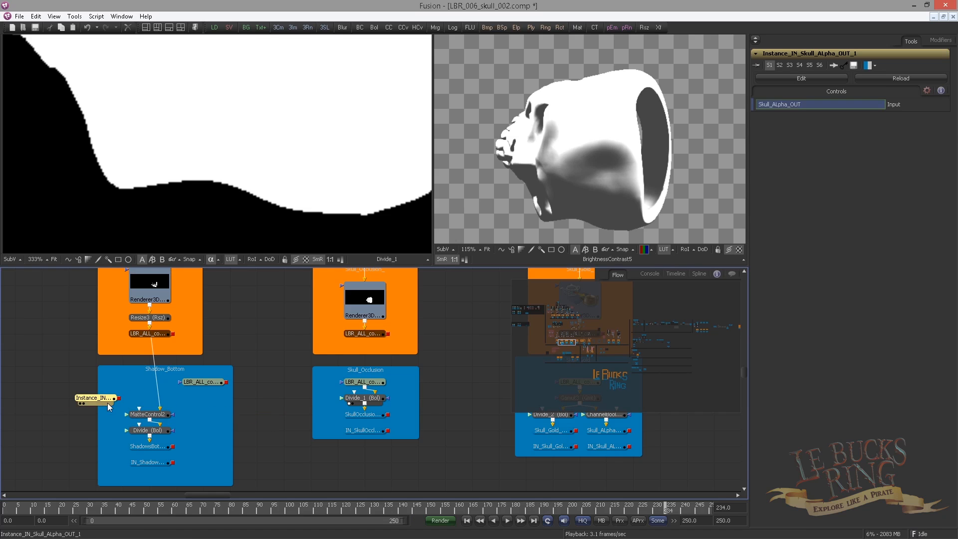
click(133, 420)
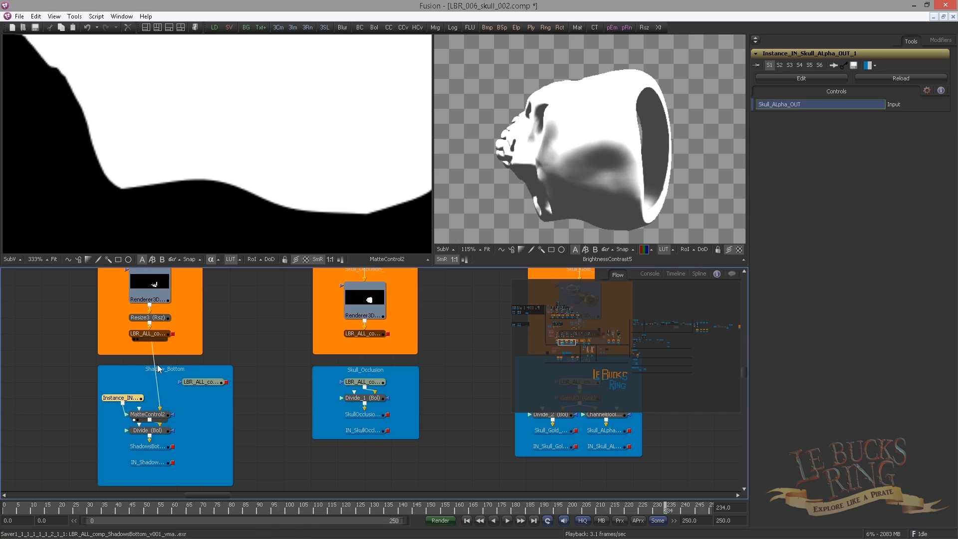
- Configure MatteControl2 to Combine Alpha with the Copy operation and post-multiply, and reposition it and the alpha instance
click(150, 414)
click(809, 105)
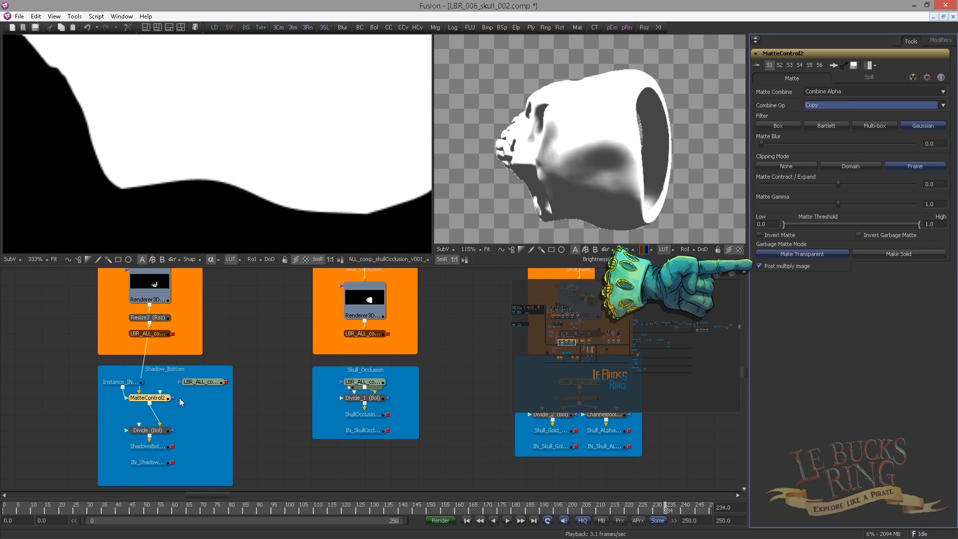
drag(159, 398, 159, 414)
drag(134, 382, 109, 382)
- Add a Blur node before MatteControl2 in the Shadow_Bottom group
click(246, 403)
key(ctrl+space)
text(blur)
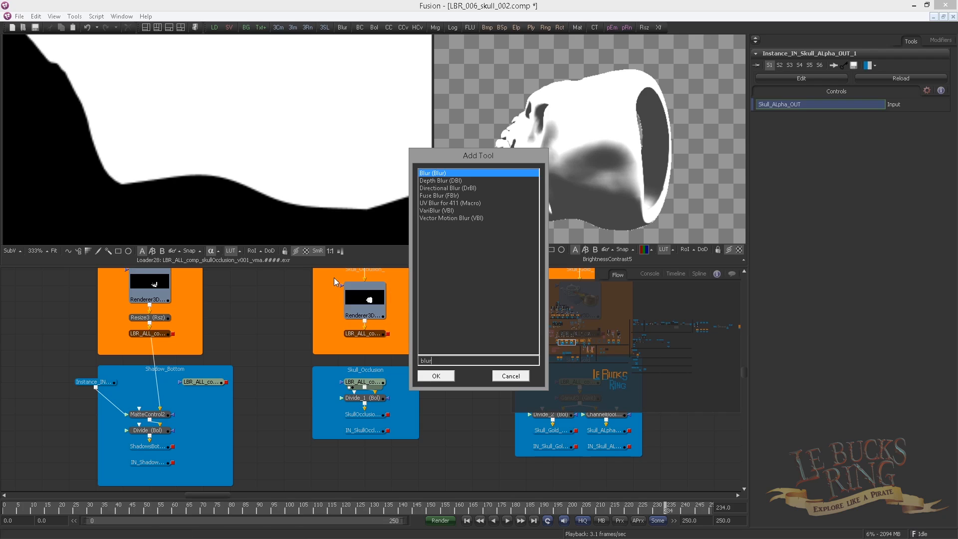
key(Return)
click(149, 397)
- Set the blur size to 0.3, move the Blur node up, and compare MatteControl2's output with the skull occlusion loader
mouse_move(763, 138)
mouse_down()
mouse_move(787, 136)
mouse_move(763, 137)
mouse_up()
key(1)
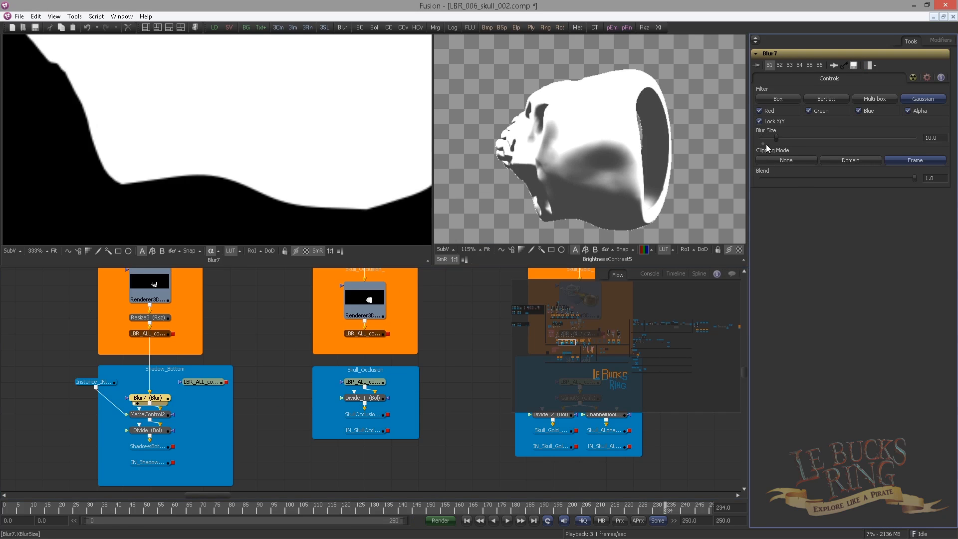
click(762, 143)
text(0.3)
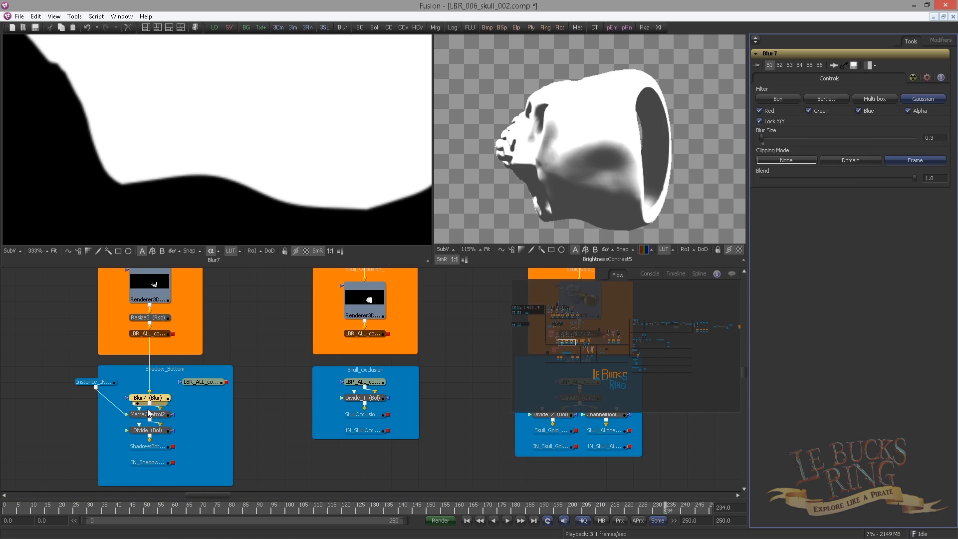
drag(147, 398, 147, 382)
drag(147, 414, 200, 219)
drag(364, 381, 313, 210)
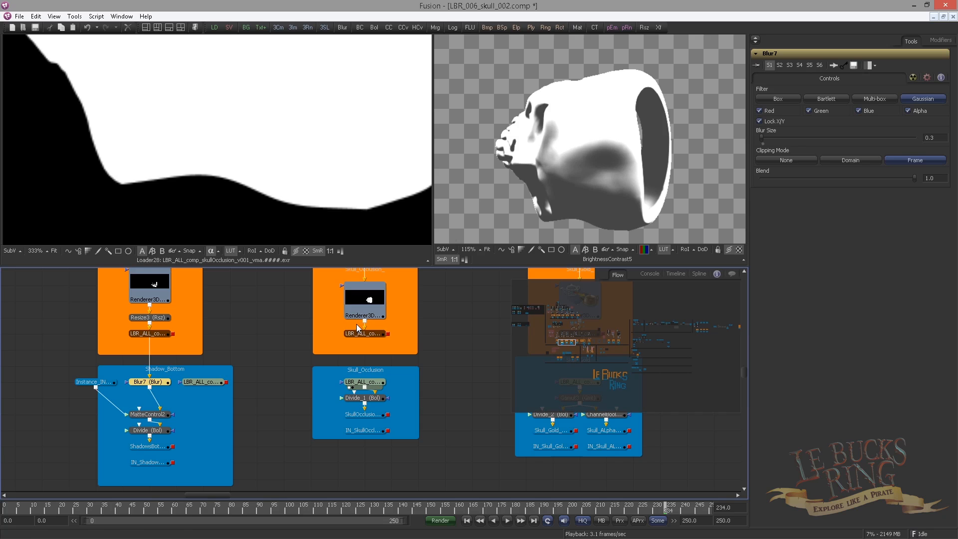
- Enlarge the Skull_Occlusion group and insert a copy of MatteControl2 between its loader and Divide_1
drag(83, 387, 57, 386)
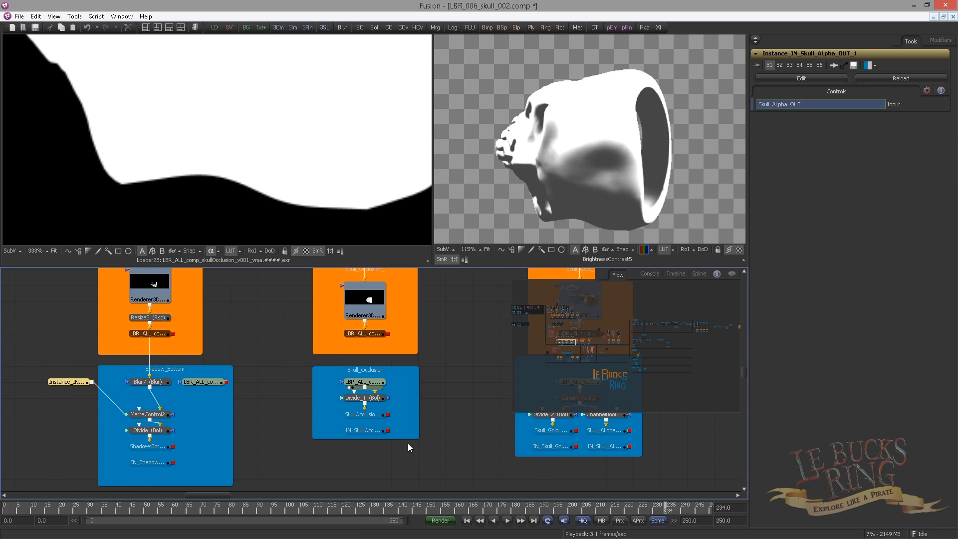
drag(418, 438, 425, 483)
drag(372, 309, 373, 316)
click(366, 305)
drag(533, 359, 553, 302)
click(384, 305)
click(508, 297)
mouse_move(372, 380)
mouse_down()
mouse_move(373, 412)
mouse_move(375, 396)
mouse_up()
mouse_move(383, 346)
mouse_down()
mouse_move(386, 375)
mouse_move(385, 364)
mouse_up()
click(156, 363)
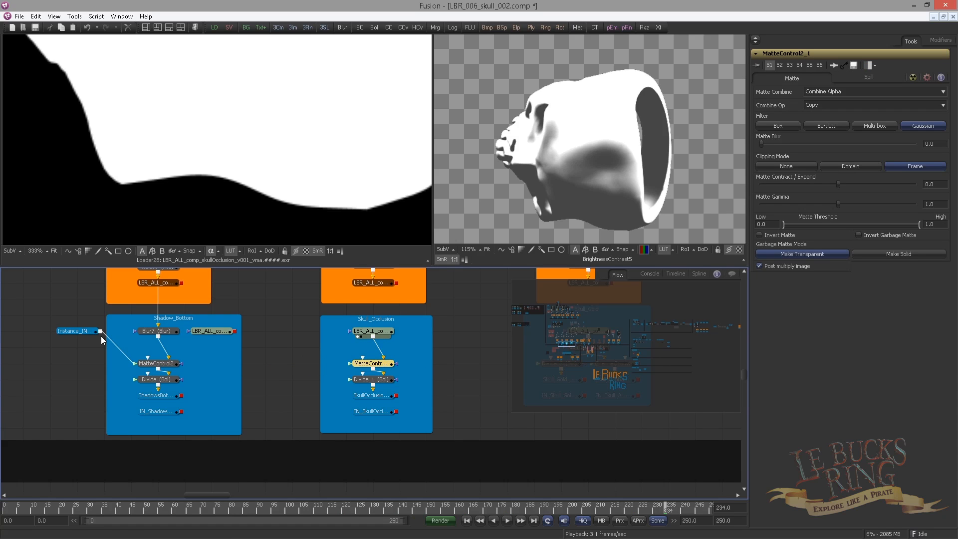
- Connect the skull alpha instance to the copied MatteControl2_1 and tidy the connection with a pipe router
drag(76, 332, 77, 347)
drag(277, 358, 302, 351)
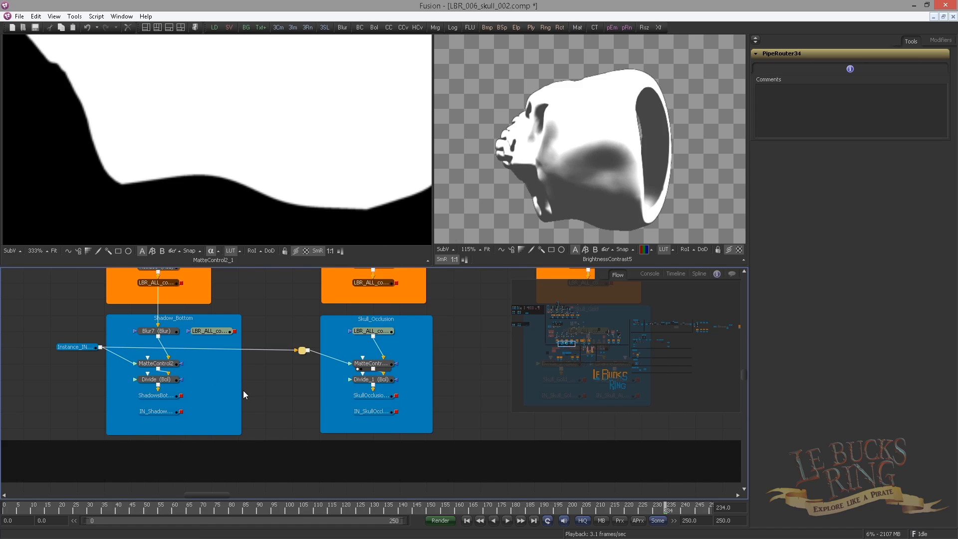
drag(243, 390, 231, 379)
- Compare the alpha output of the matte controls in the Shadow_Bottom and Skull_Occlusion groups
click(130, 374)
click(345, 374)
drag(369, 345, 279, 301)
click(409, 365)
key(1)
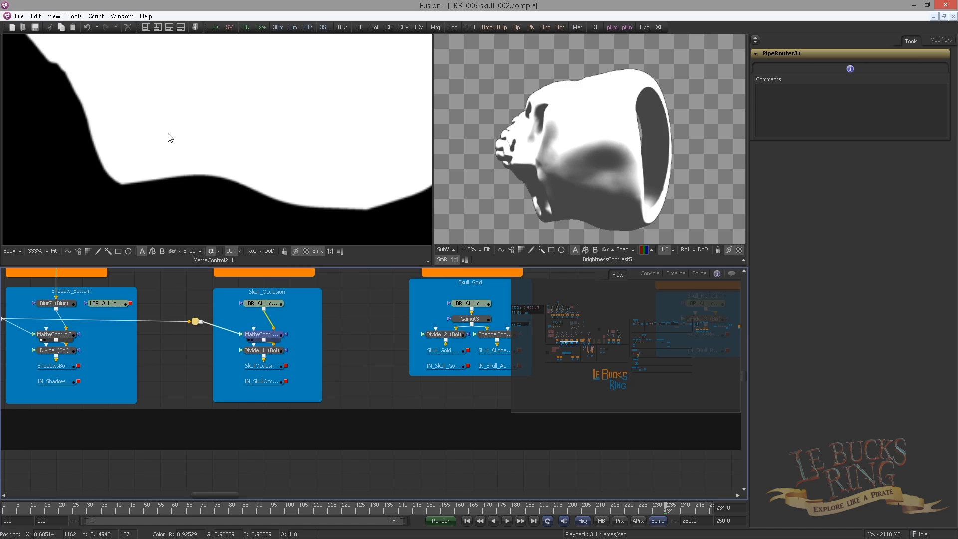
- Check the alpha of Divide_1 and the Shadow_Bottom output, and feed Blur7 from the Shadow_Bottom loader in place of the live render
drag(272, 350, 219, 220)
drag(54, 382, 150, 224)
mouse_move(355, 336)
mouse_down()
mouse_move(329, 332)
mouse_move(367, 342)
mouse_up()
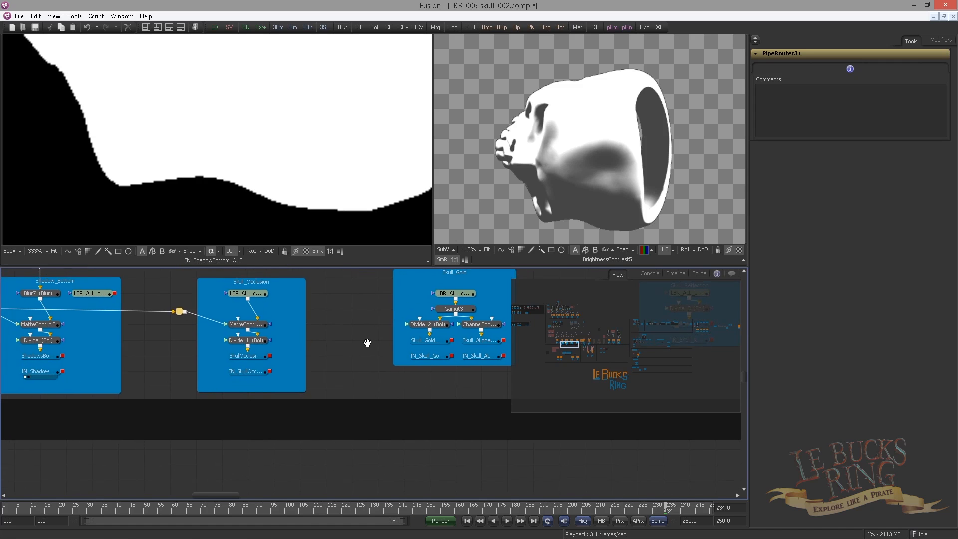
drag(177, 339, 305, 373)
scroll(295, 356, up, 1)
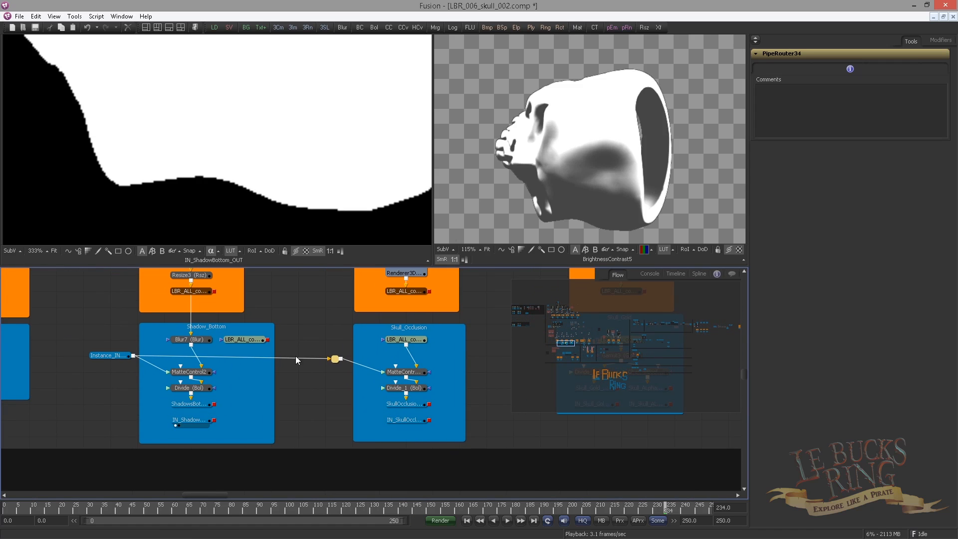
click(230, 339)
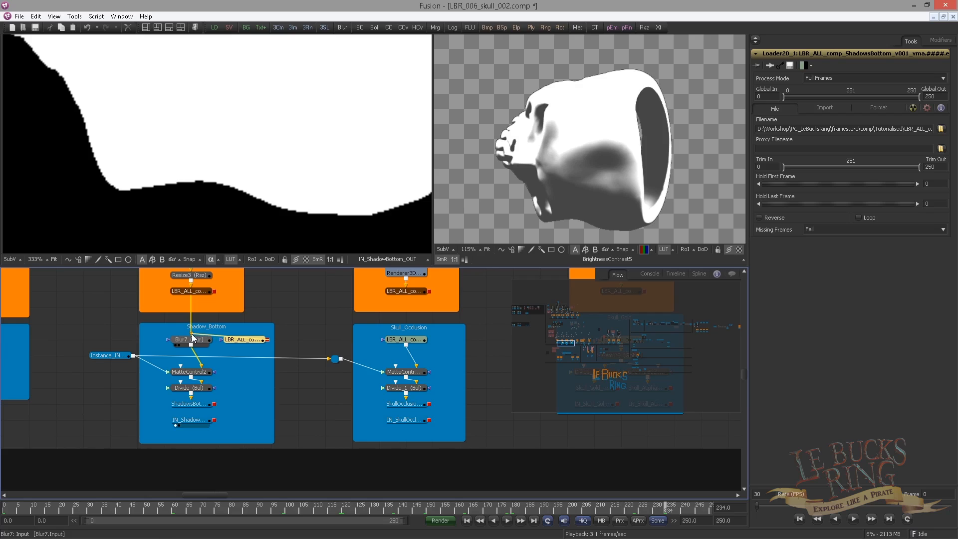
drag(201, 348, 201, 356)
drag(246, 339, 194, 341)
- Compare the shadow bottom alpha with the combined shadow and occlusion output of BrightnessContrast5, shown in color
key(1)
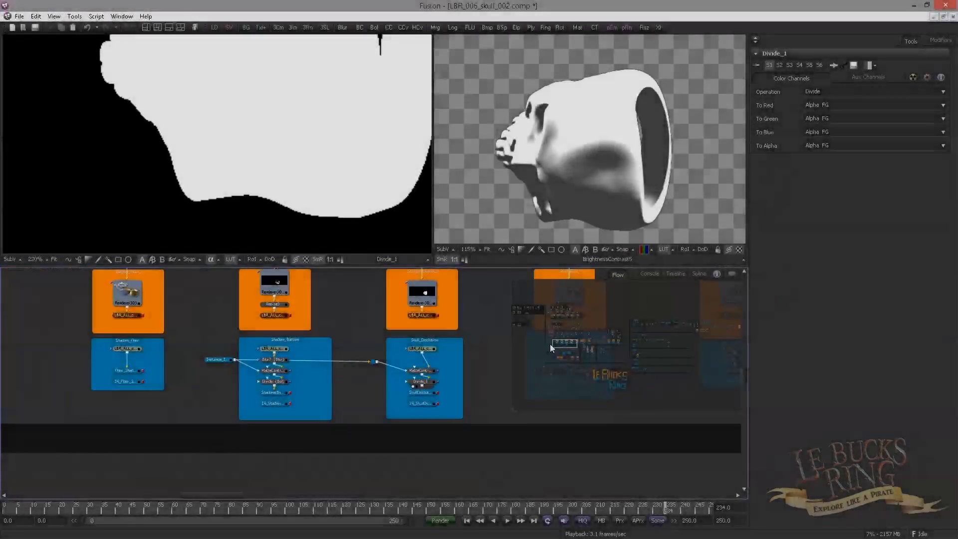
drag(564, 343, 636, 339)
drag(508, 324, 249, 314)
scroll(250, 314, up, 2)
scroll(237, 295, up, 1)
scroll(261, 286, up, 1)
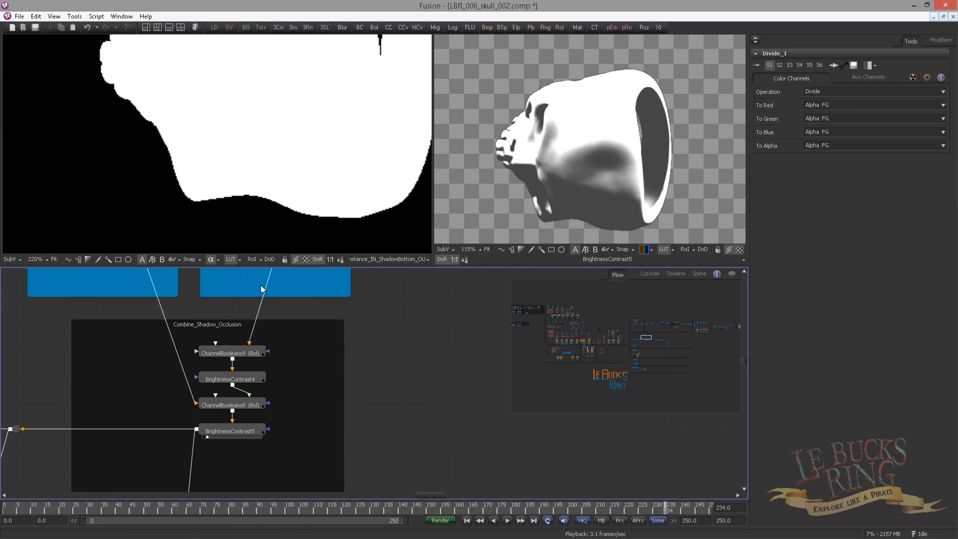
scroll(199, 179, down, 2)
key(c)
drag(253, 348, 302, 339)
key(1)
key(1)
key(1)
key(1)
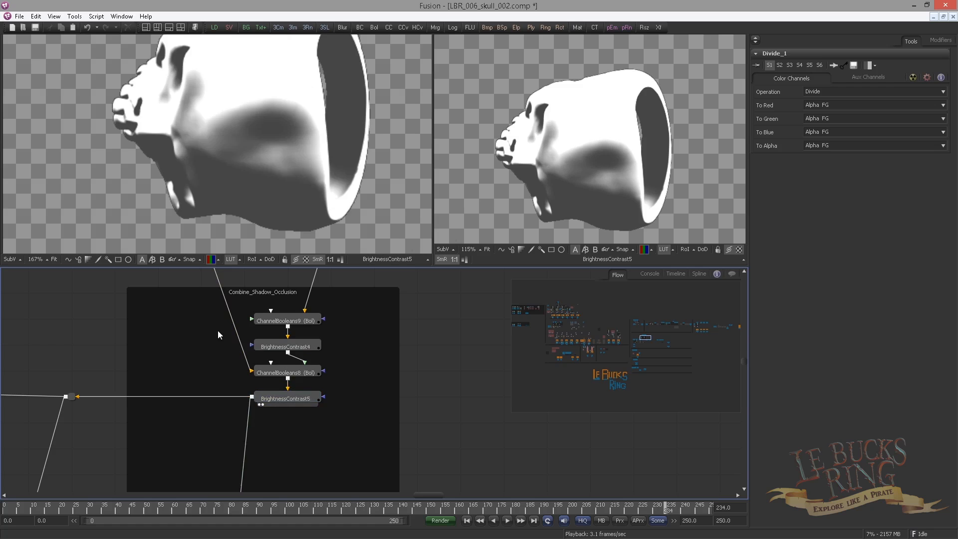
- View the gold skull result of the channel boolean in the Multiply_Occlusion group
drag(220, 479, 309, 176)
key(1)
mouse_move(179, 182)
mouse_down()
mouse_move(192, 219)
mouse_move(172, 162)
mouse_move(177, 170)
mouse_up()
scroll(192, 200, down, 2)
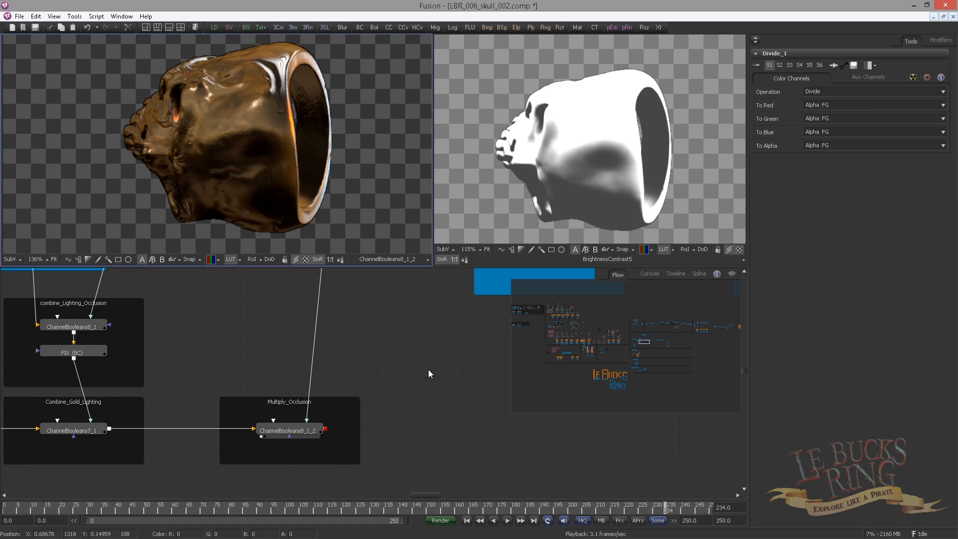
- Add a Matte Control node and place it in the Alpha_Multiply group
scroll(447, 351, down, 2)
drag(461, 332, 243, 351)
scroll(264, 346, down, 2)
drag(424, 345, 265, 344)
scroll(264, 342, down, 2)
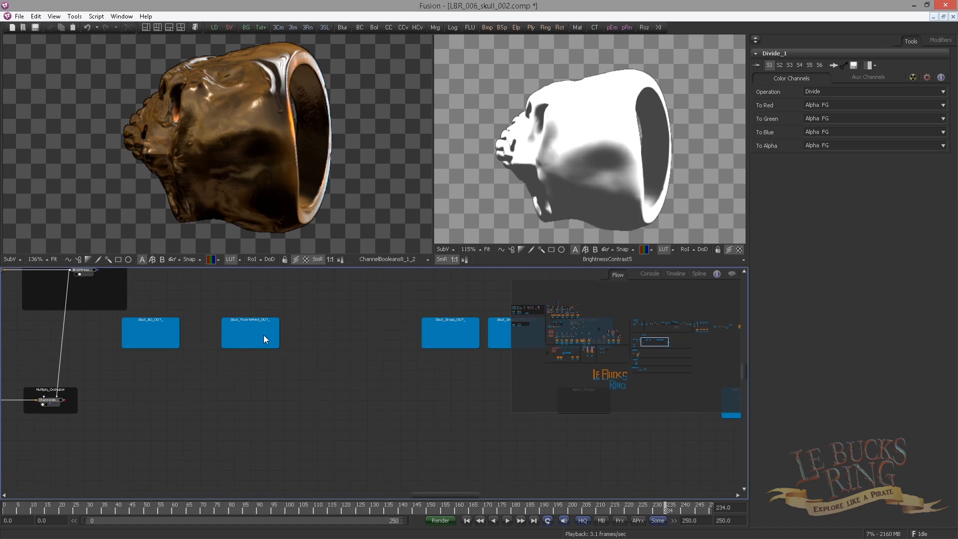
drag(388, 349, 195, 340)
drag(332, 364, 214, 402)
scroll(214, 402, up, 3)
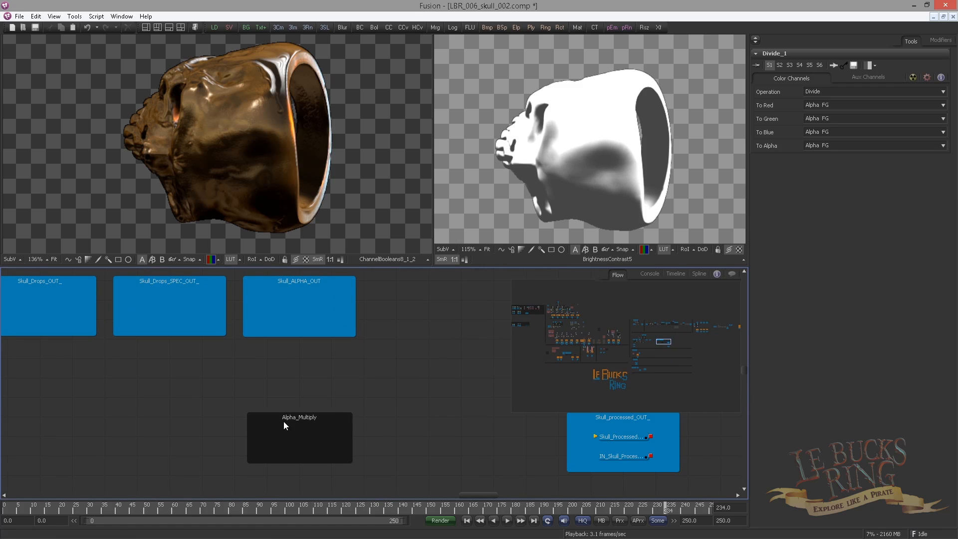
key(ctrl+space)
text(matte)
key(Return)
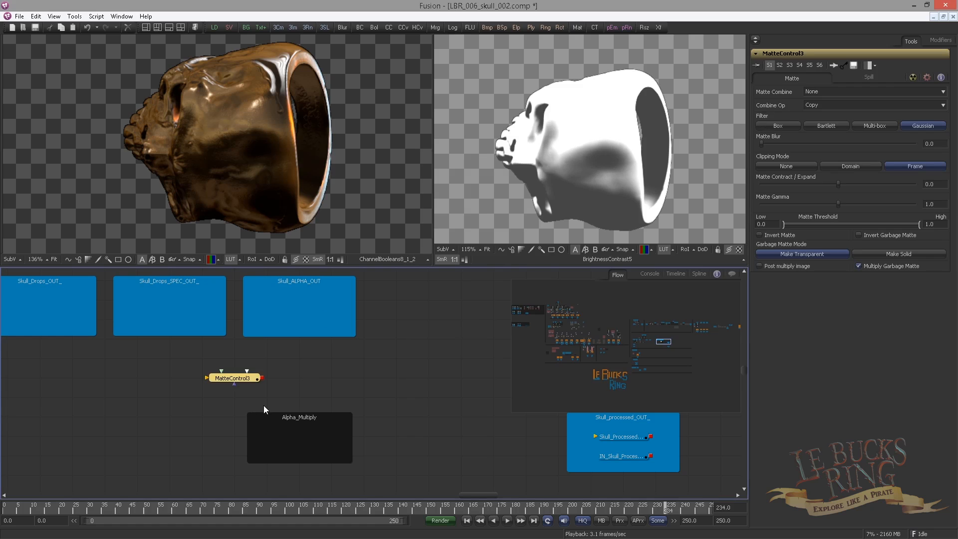
scroll(243, 383, up, 1)
click(314, 366)
key(ctrl+shift+v)
key(Delete)
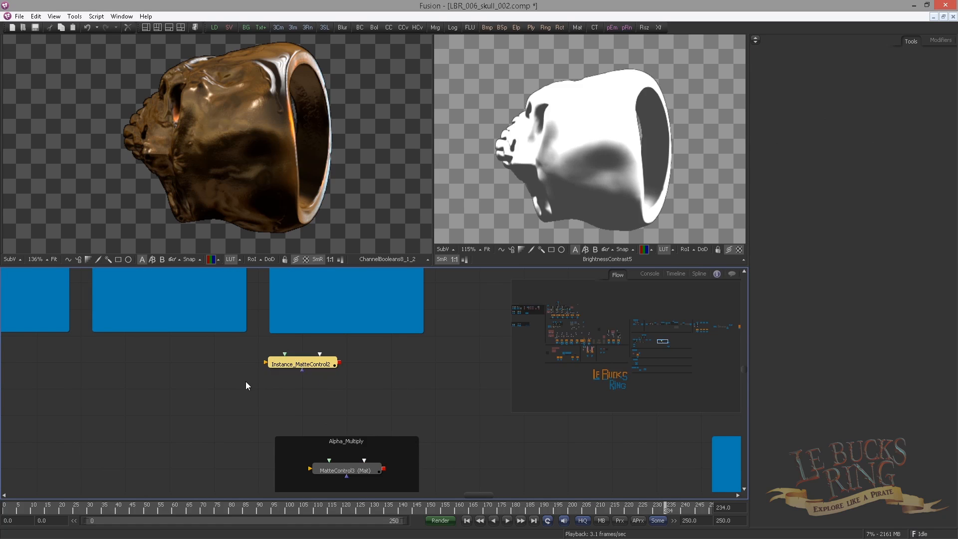
- Copy the IN_Skull_Alpha_OUT node and paste it as an instance into the Skull_ALPHA_OUT group
scroll(246, 383, down, 4)
drag(235, 378, 499, 389)
scroll(495, 368, up, 2)
drag(283, 399, 551, 408)
click(282, 365)
drag(577, 345, 667, 342)
click(281, 329)
key(ctrl+shift+v)
drag(309, 323, 302, 411)
- Connect the Multiply_Occlusion output to MatteControl3's background and the skull alpha instance to its foreground
scroll(249, 366, down, 3)
drag(229, 358, 287, 342)
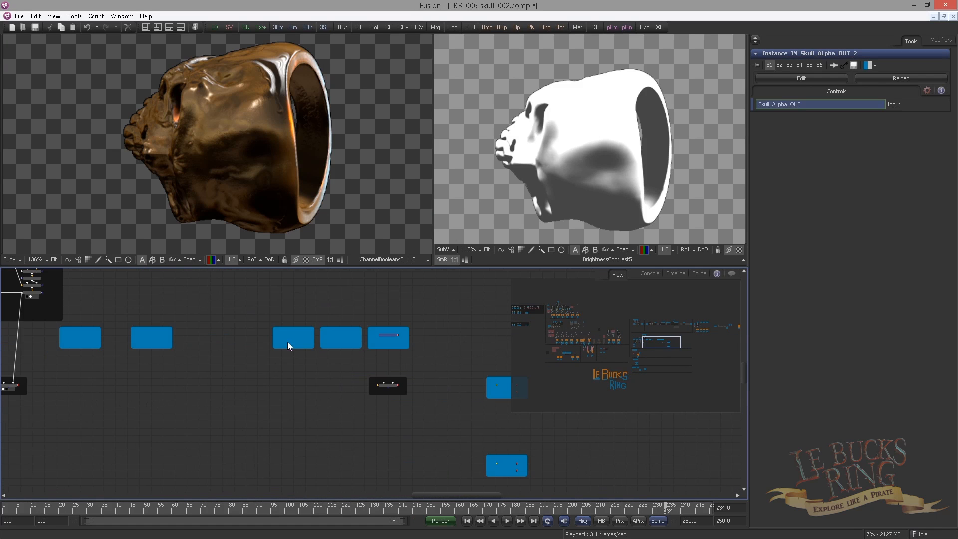
drag(22, 389, 392, 386)
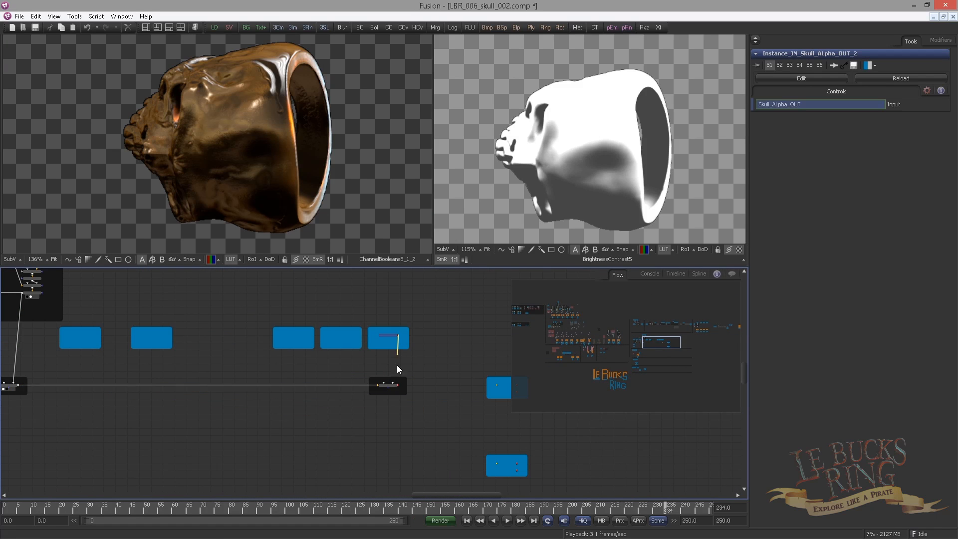
scroll(287, 389, up, 5)
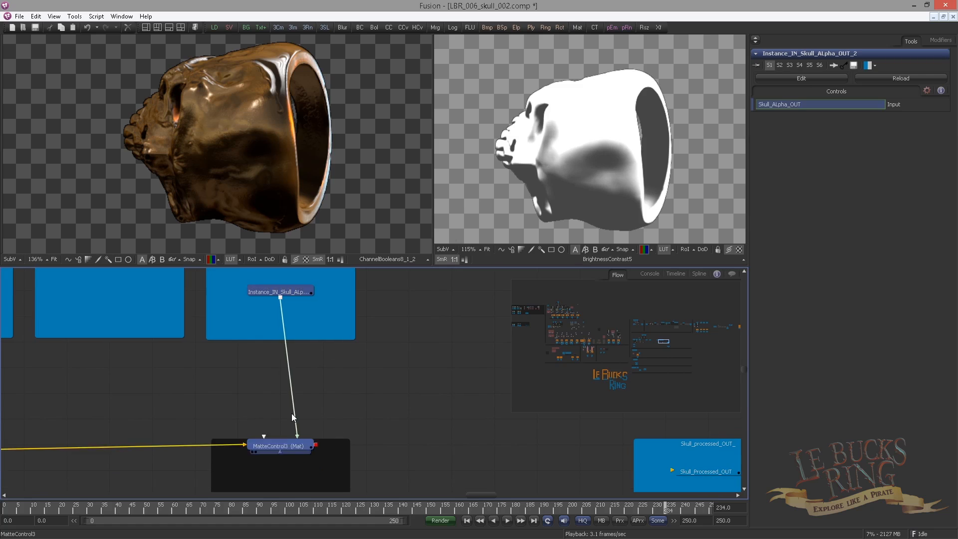
- Set MatteControl3's matte combine to Combine Alpha and enable post multiply image
scroll(380, 380, down, 2)
click(292, 453)
click(816, 92)
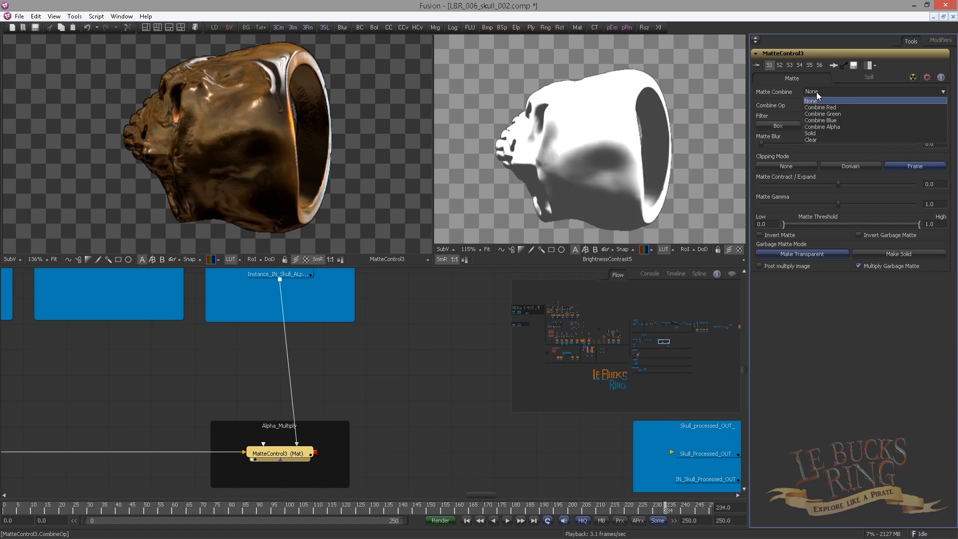
click(821, 127)
click(782, 267)
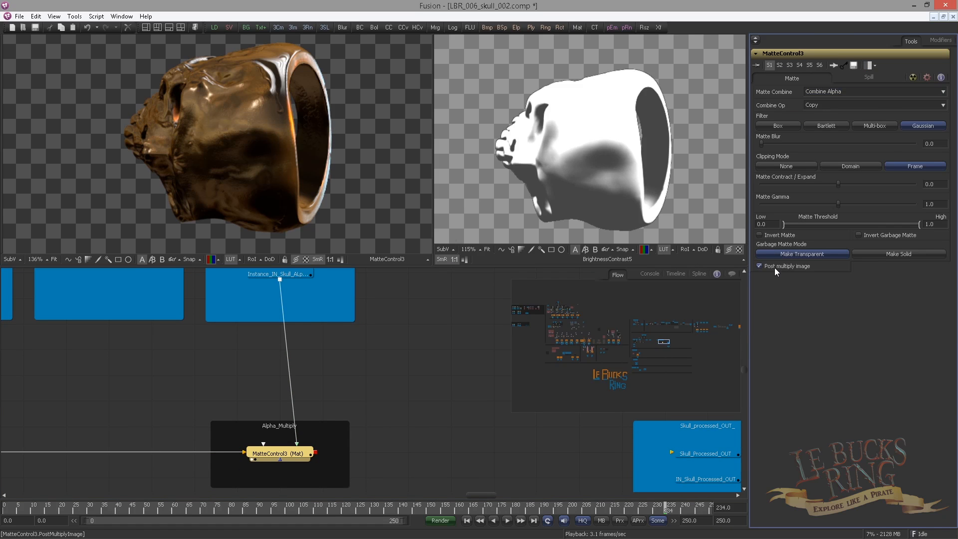
- Examine the gold skull's edges up close around the ring band, teeth and forehead in MatteControl3's output
scroll(200, 207, up, 2)
drag(275, 214, 315, 199)
scroll(244, 110, down, 2)
scroll(252, 150, up, 1)
click(305, 258)
scroll(305, 189, up, 2)
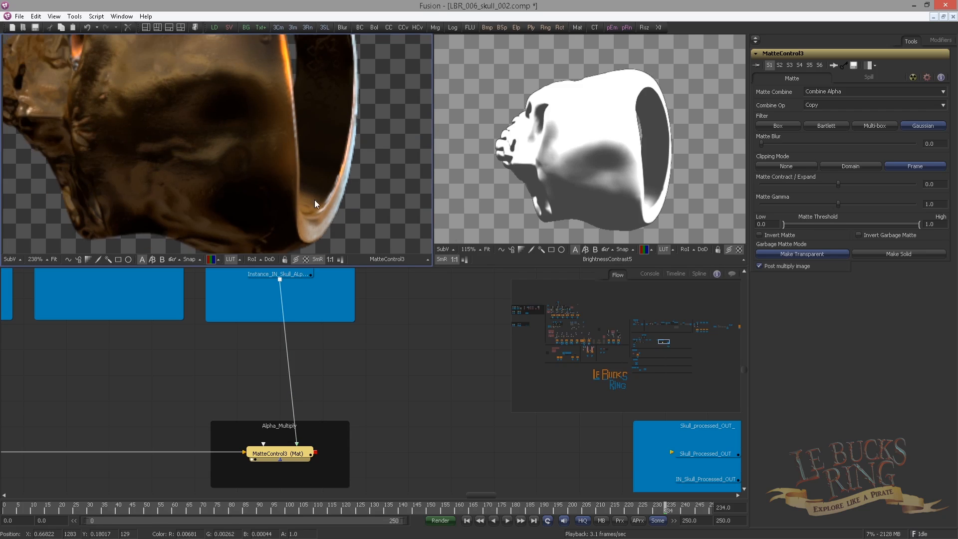
scroll(314, 199, down, 2)
scroll(266, 169, up, 2)
scroll(166, 127, up, 2)
drag(166, 127, 239, 131)
scroll(133, 117, up, 3)
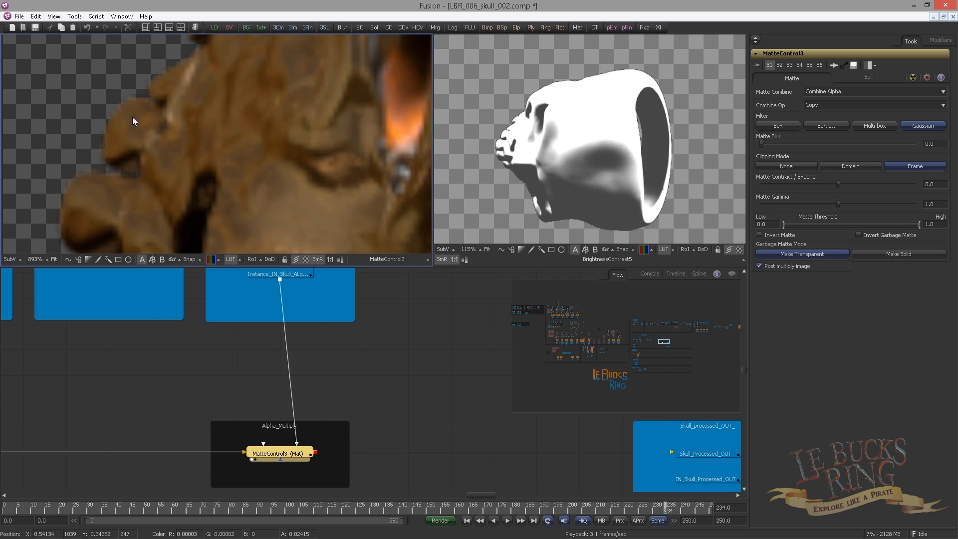
drag(170, 65, 88, 236)
scroll(196, 147, down, 1)
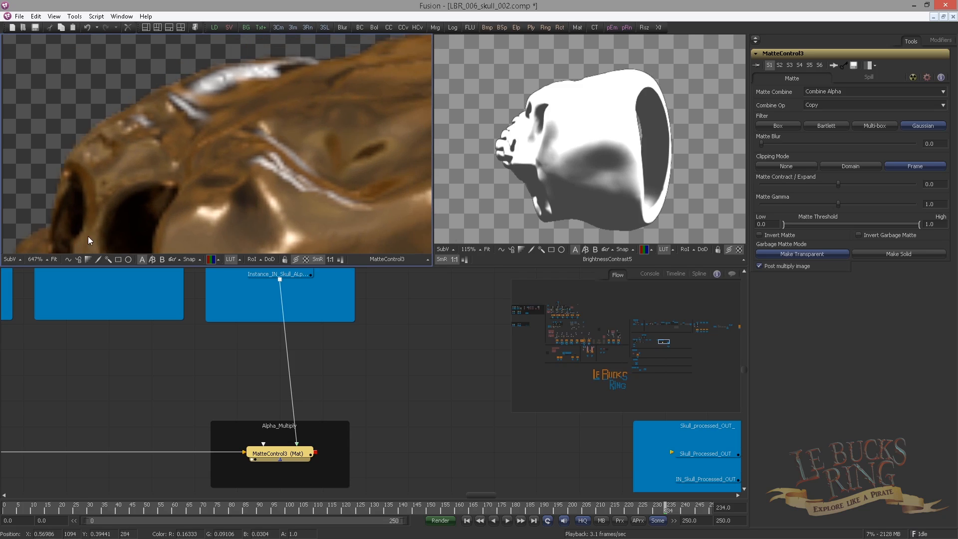
scroll(134, 145, down, 3)
scroll(170, 135, down, 2)
scroll(342, 136, up, 1)
scroll(342, 136, up, 1)
- Toggle the bypass of MatteControl2_1 in the Skull_Occlusion group to compare the gold skull's edges with and without it
drag(180, 344, 399, 345)
scroll(399, 344, down, 6)
drag(209, 344, 564, 334)
scroll(110, 386, up, 4)
drag(282, 306, 157, 370)
scroll(157, 370, up, 2)
scroll(157, 370, up, 1)
drag(276, 372, 434, 364)
scroll(242, 366, down, 5)
drag(100, 350, 365, 337)
scroll(349, 345, up, 4)
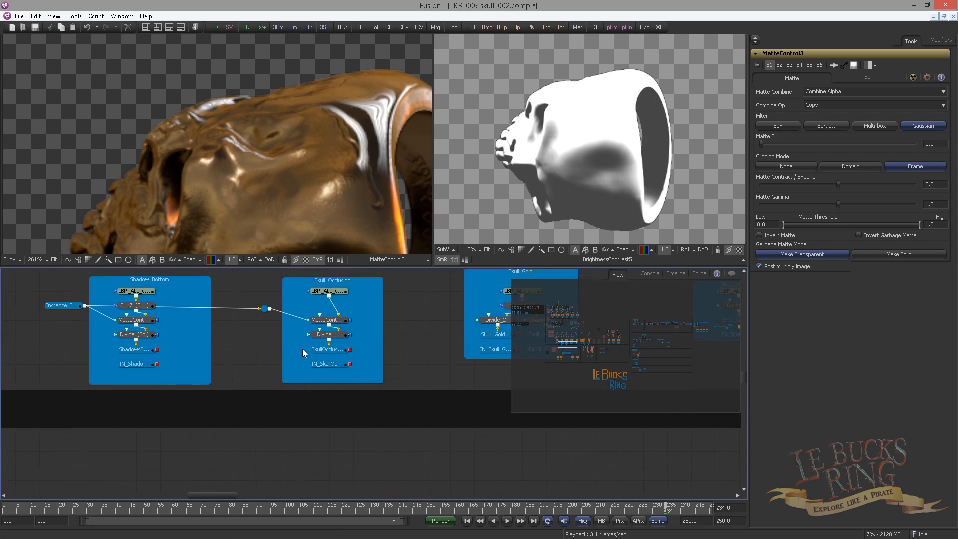
click(366, 350)
key(ctrl+p)
key(ctrl+p)
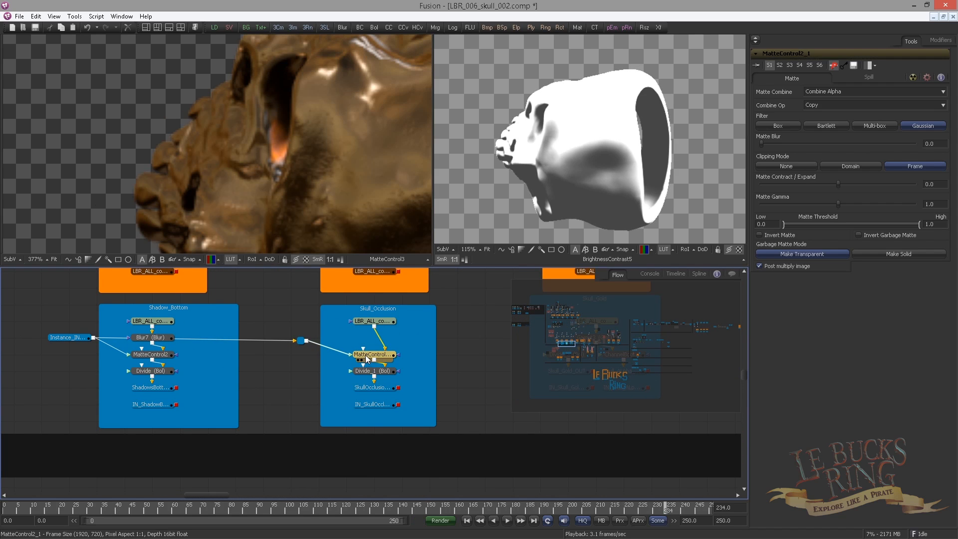
key(ctrl+p)
key(ctrl+p)
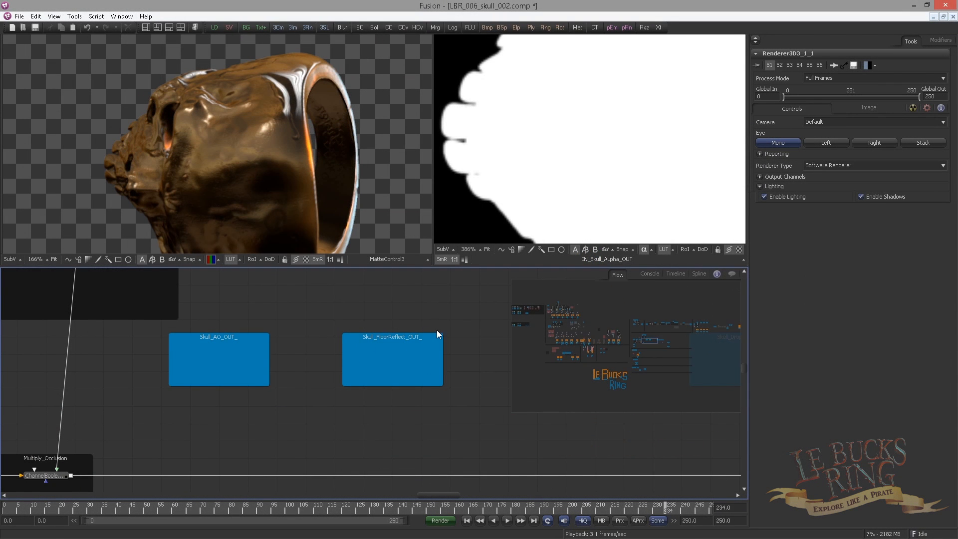
- Copy the IN_Skull_AO_OUT node from the Skull_AO group and paste it as an instance into the Skull_AO_OUT_ group
drag(410, 352, 391, 354)
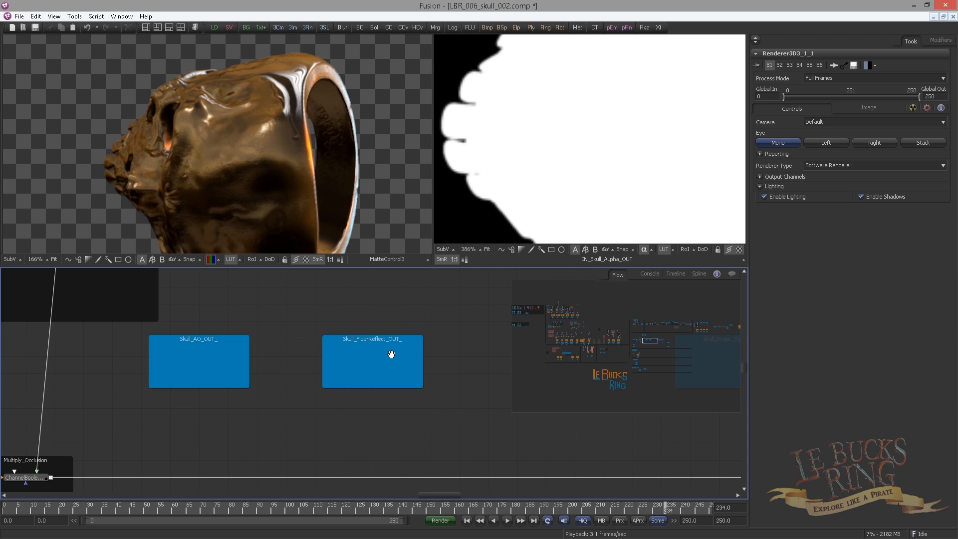
drag(390, 354, 396, 335)
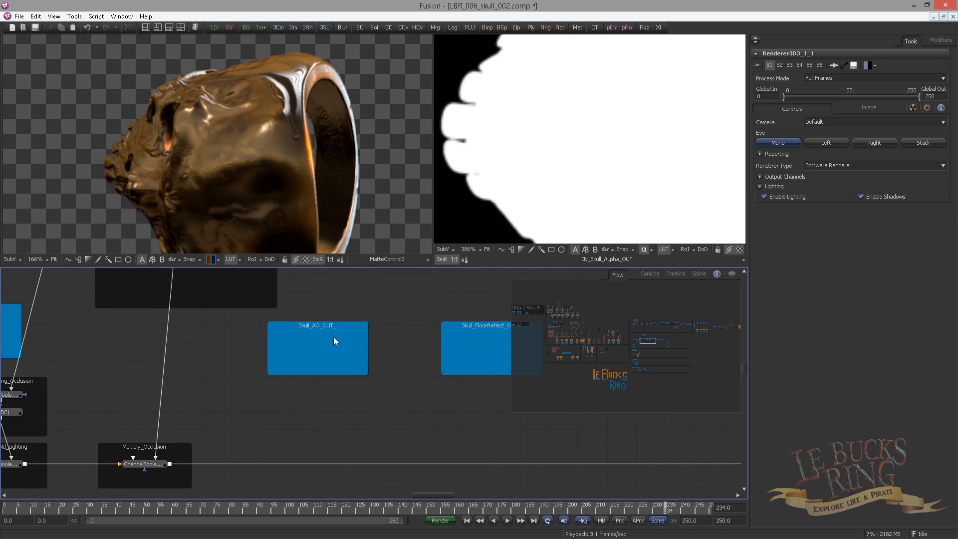
drag(641, 331, 585, 343)
drag(303, 395, 350, 342)
click(338, 416)
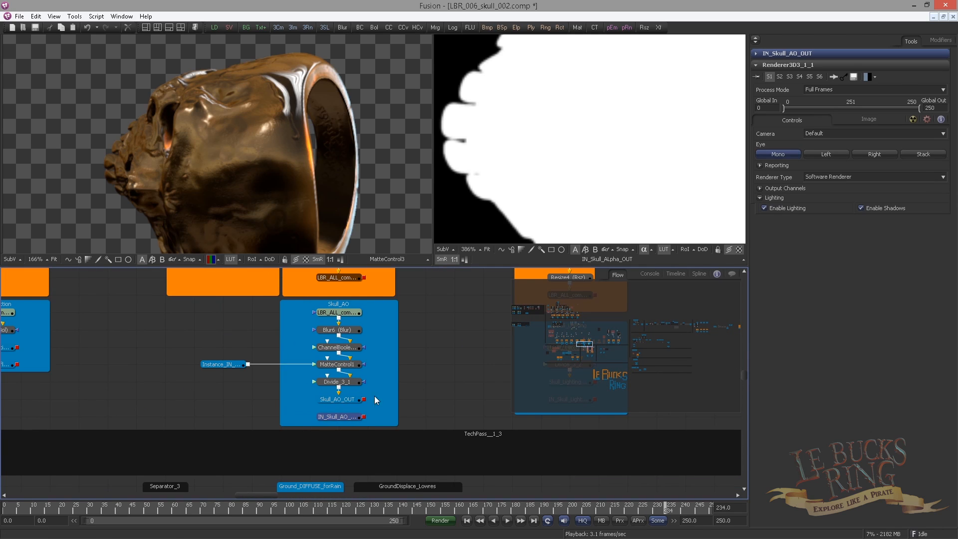
drag(586, 344, 650, 341)
key(ctrl+shift+v)
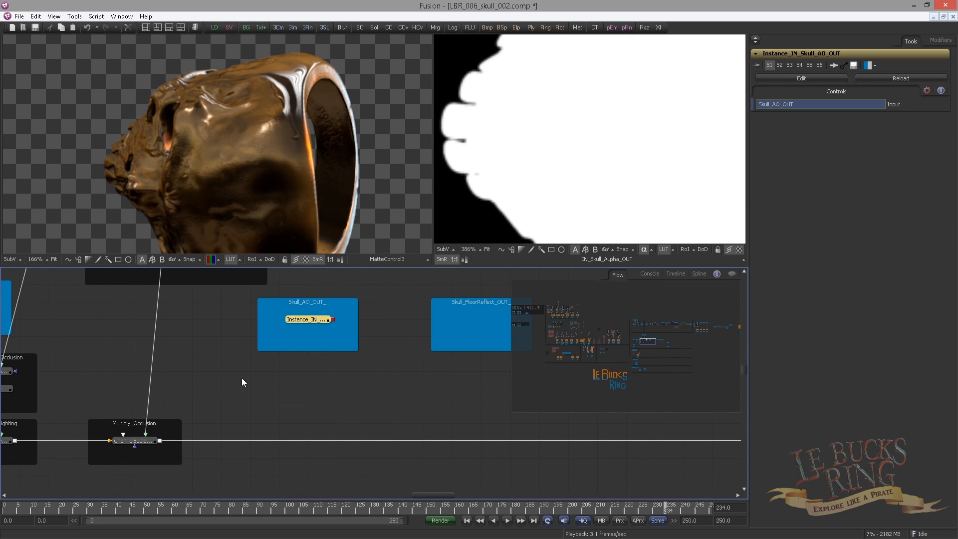
- Insert a Color Corrector after the Multiply_Occlusion node and view its output
click(295, 388)
key(ctrl+space)
text(cc)
key(Return)
drag(305, 394, 268, 197)
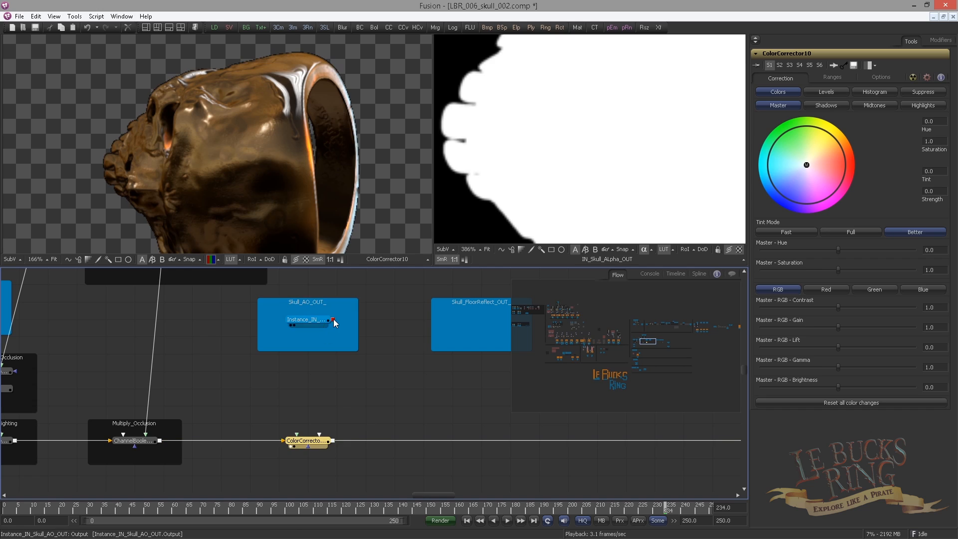
- Add a Bitmap mask below the Skull_AO_OUT_ group, feed it from the skull AO instance, and view the mask
drag(487, 28, 307, 405)
mouse_move(333, 320)
mouse_down()
mouse_move(318, 399)
mouse_move(322, 319)
mouse_up()
drag(318, 407, 317, 372)
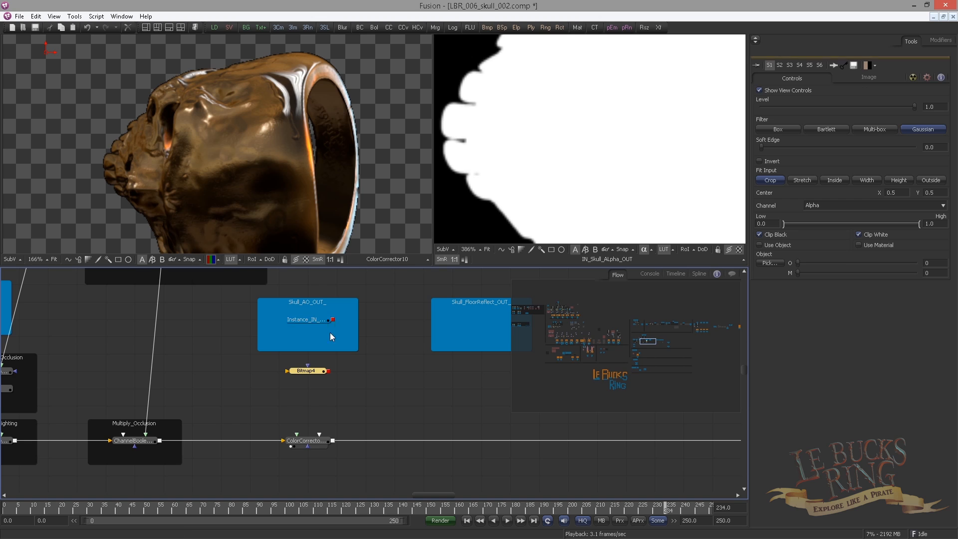
drag(332, 320, 312, 376)
drag(317, 370, 573, 172)
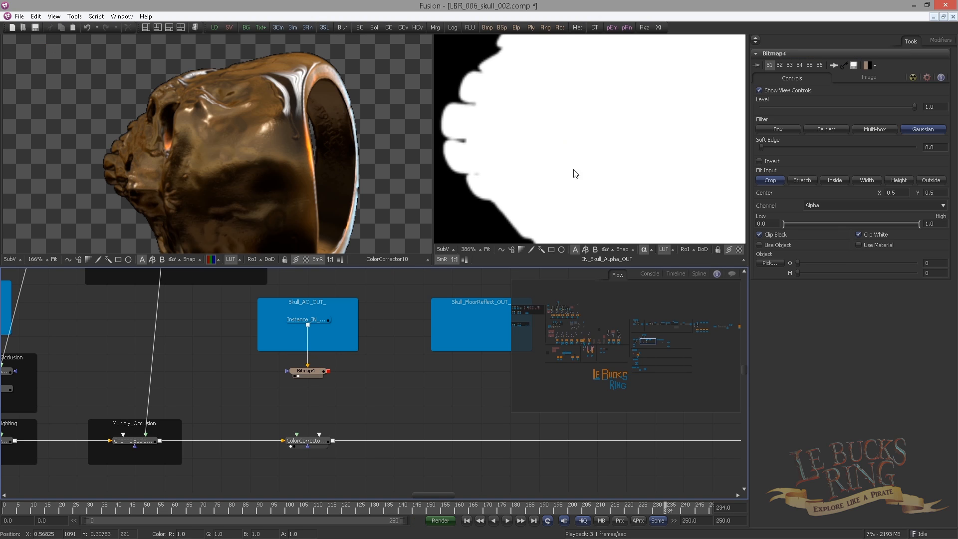
- Set the Bitmap mask's channel to Red and invert it
scroll(497, 165, down, 2)
click(851, 205)
click(793, 198)
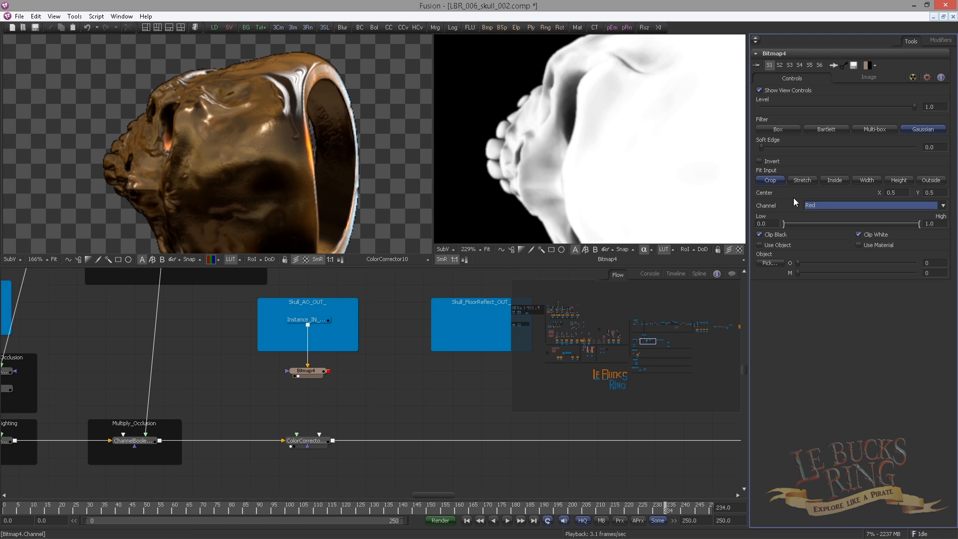
scroll(590, 141, down, 2)
drag(615, 173, 571, 151)
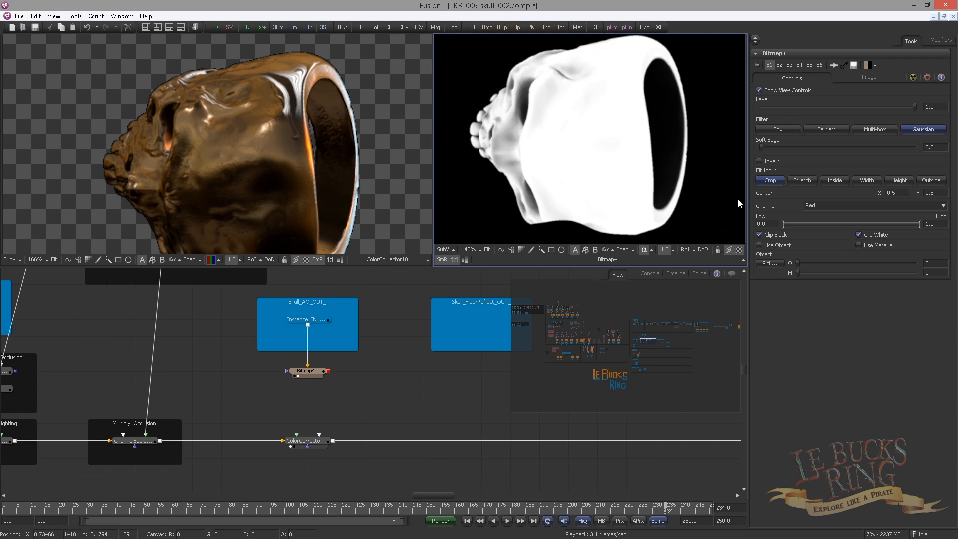
click(760, 161)
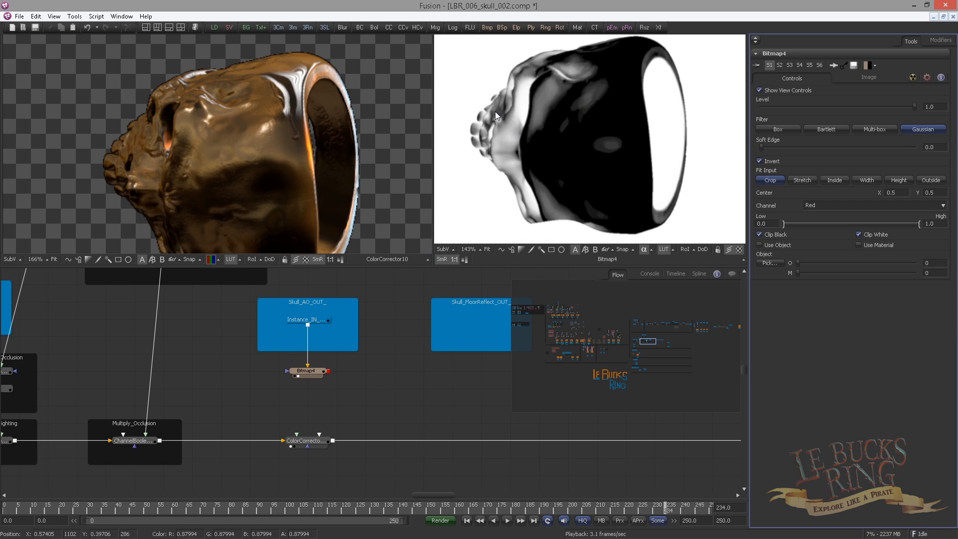
- Connect the Bitmap mask to the Color Corrector's effect mask and set its master RGB gain to 0.457
click(316, 374)
drag(329, 378, 319, 435)
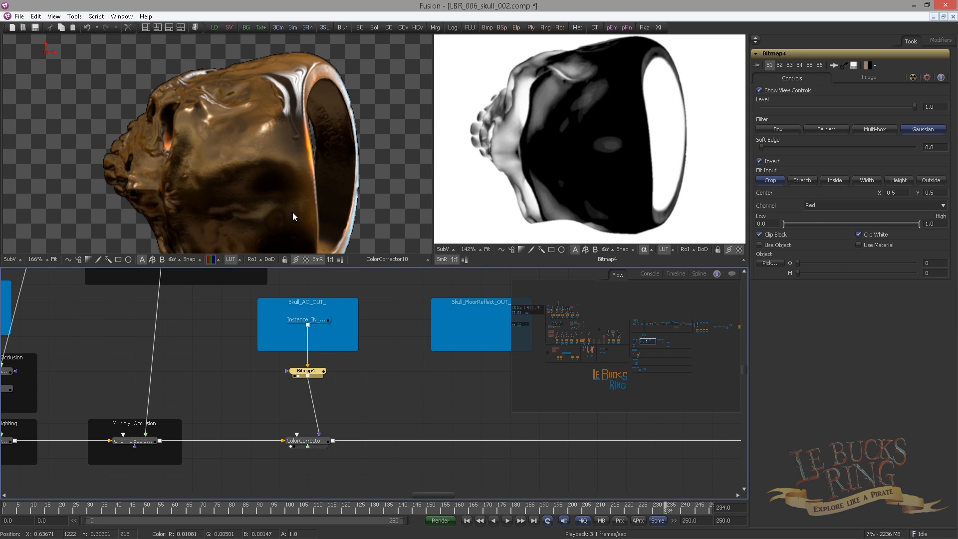
click(305, 441)
click(928, 327)
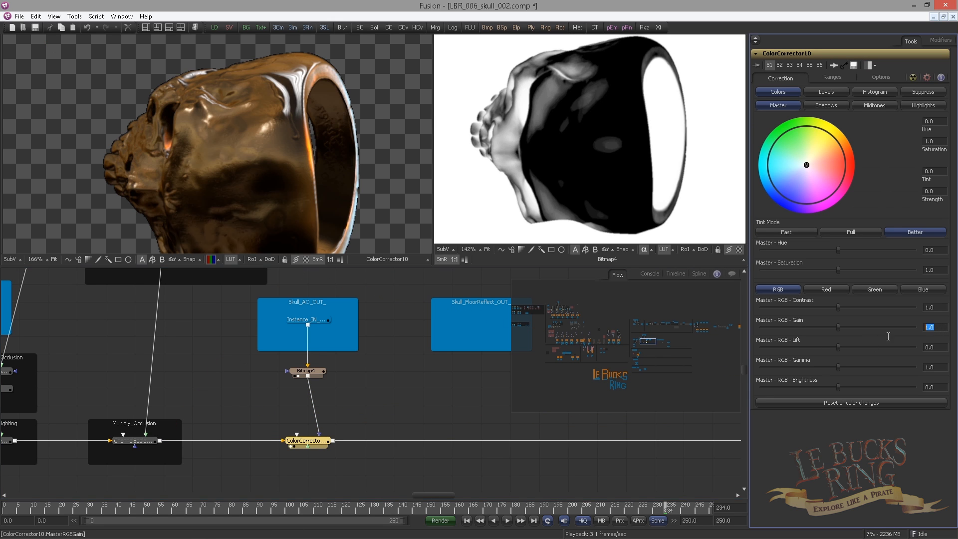
text(0.457)
key(Return)
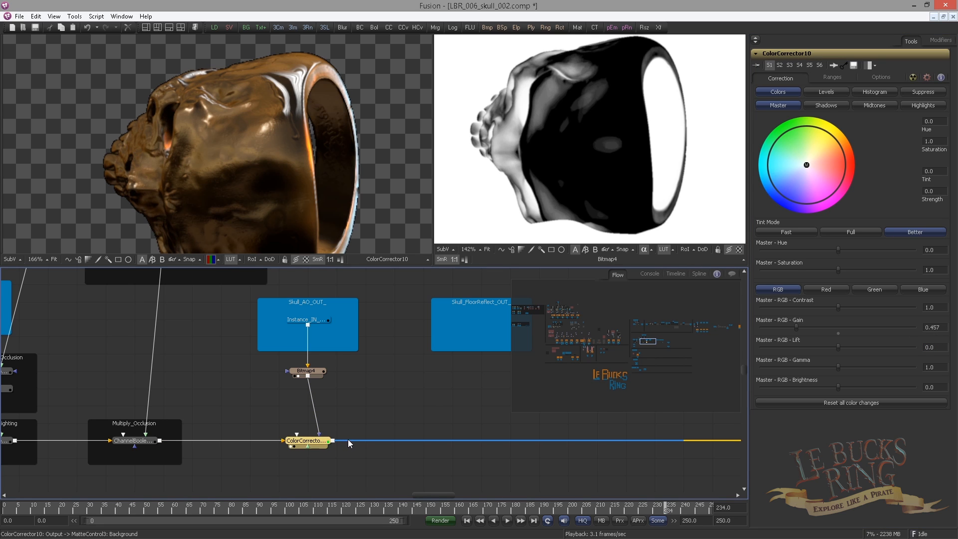
- Insert a Blur with its default size between the skull AO instance and the Bitmap mask
drag(312, 372, 311, 389)
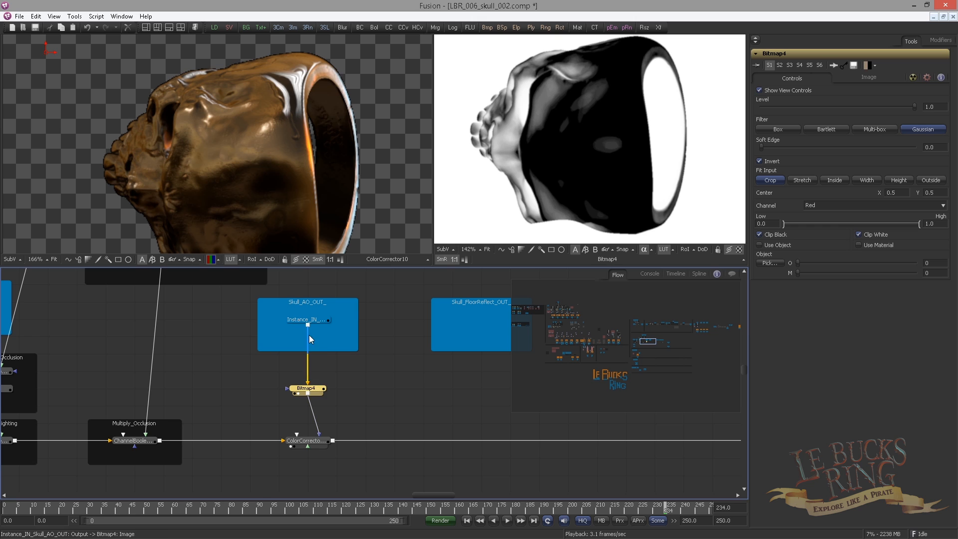
click(314, 319)
key(ctrl+space)
text(blur)
key(Return)
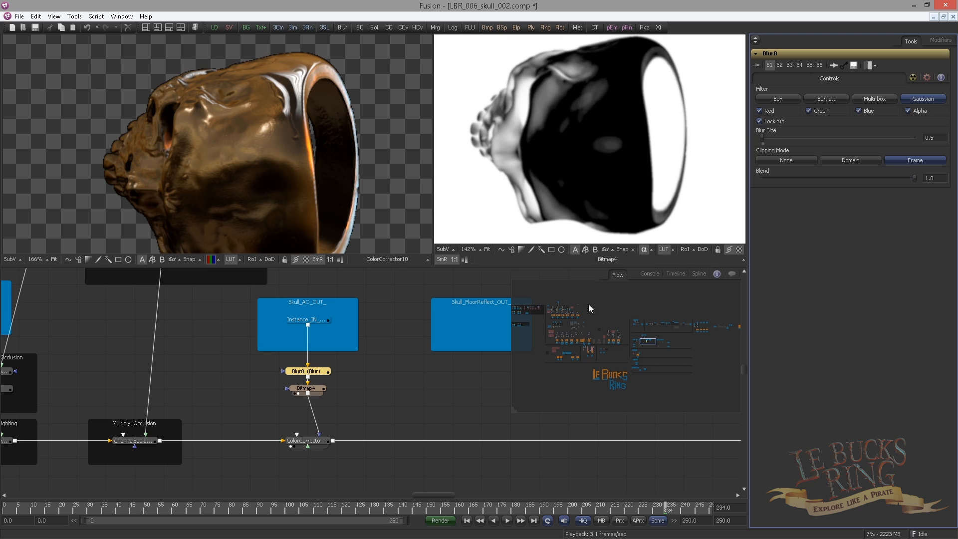
click(310, 388)
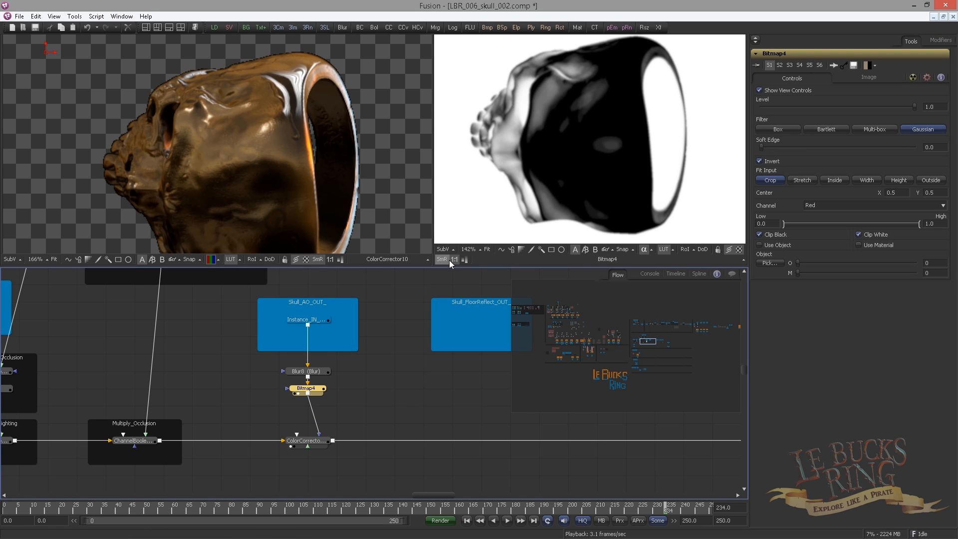
- Insert a second Color Corrector between the Multiply_Occlusion node and the masked Color Corrector
drag(426, 375, 457, 363)
scroll(458, 364, down, 1)
click(255, 362)
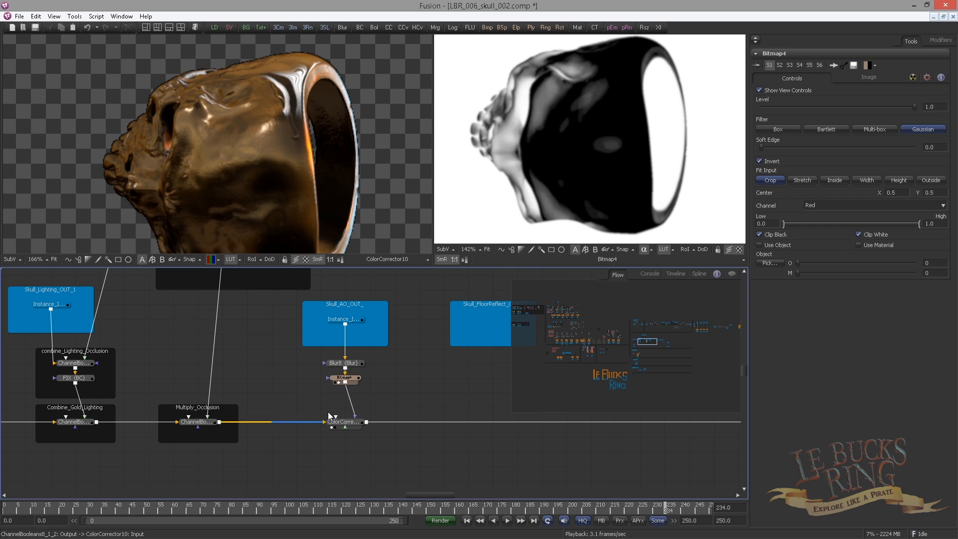
drag(233, 169, 210, 145)
key(ctrl+space)
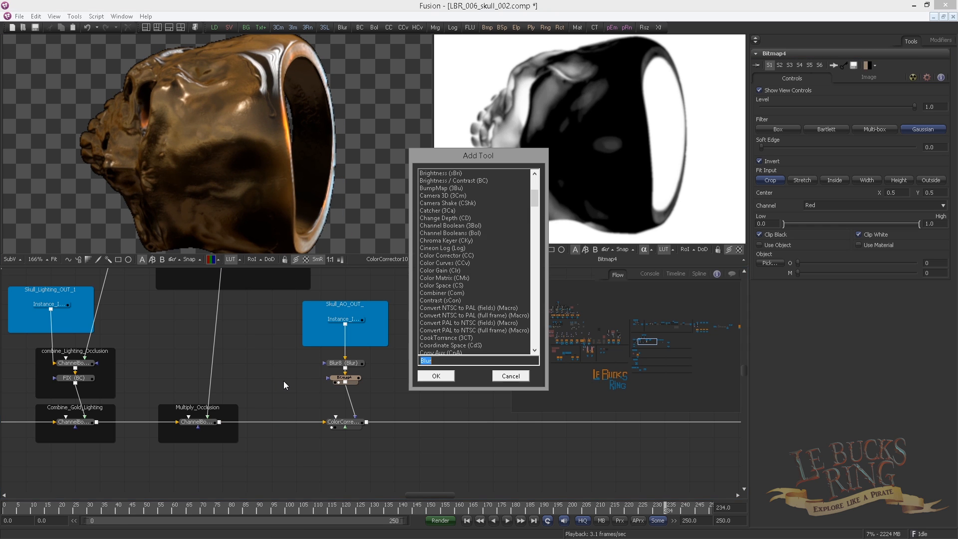
text(cc)
key(Return)
drag(281, 397, 316, 425)
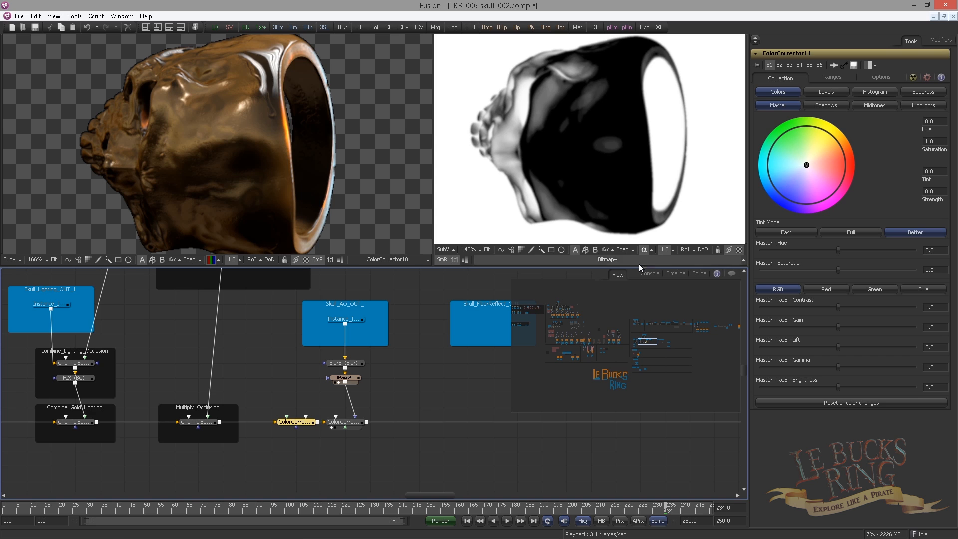
- Set the new Color Corrector's shadows RGB lift to 0.007 and shadows green gain to 1.6
click(941, 348)
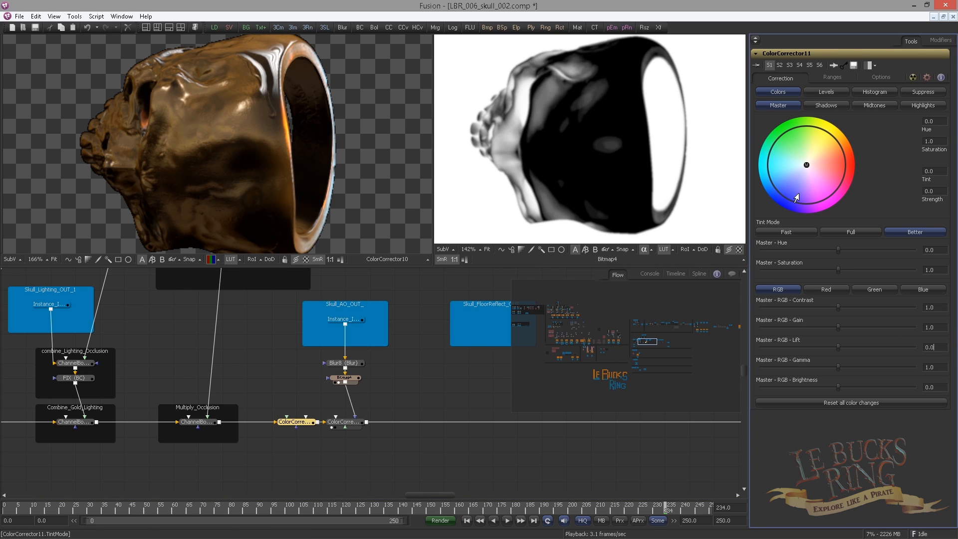
click(823, 105)
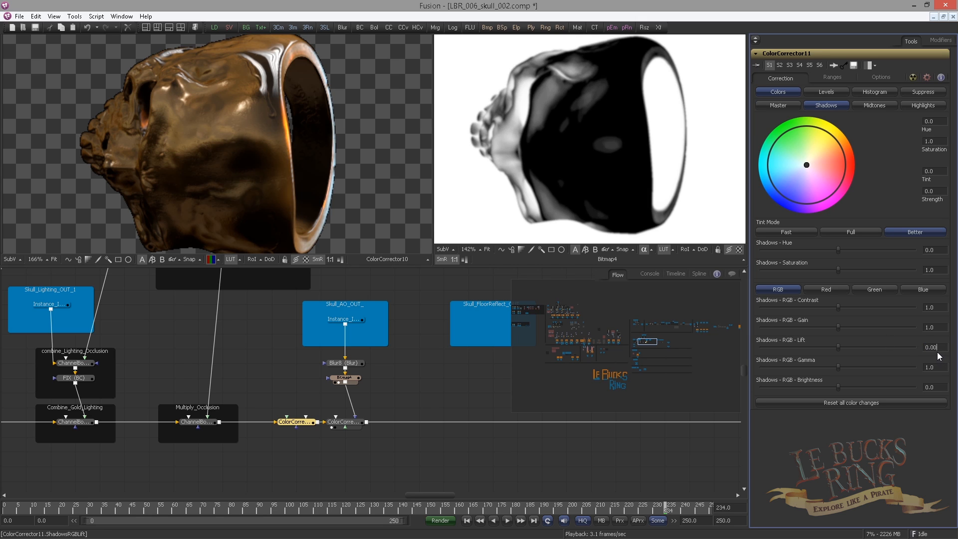
key(Tab)
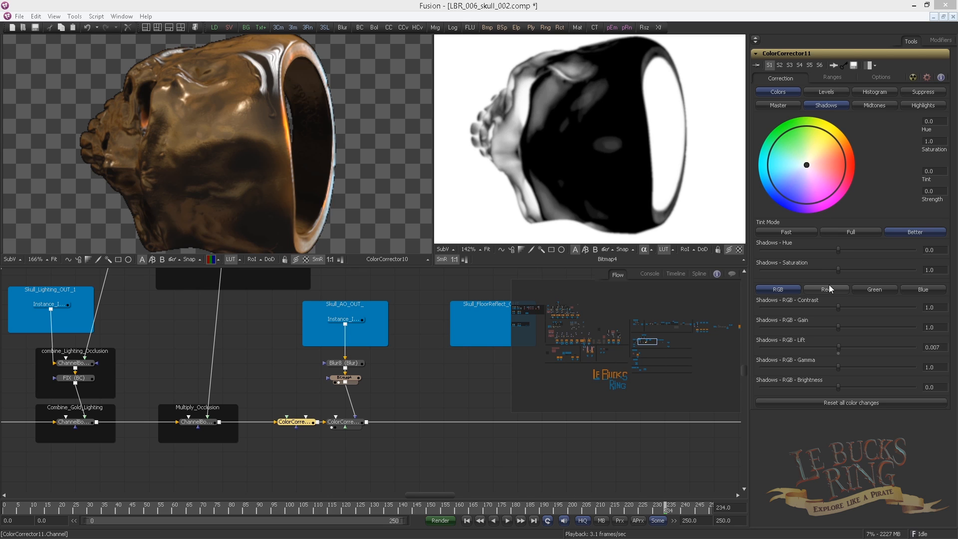
click(874, 288)
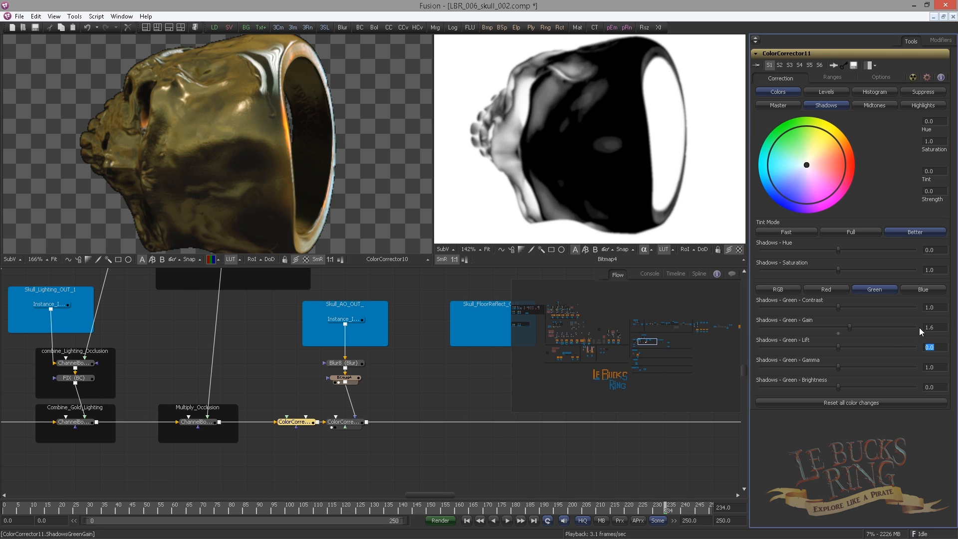
click(394, 382)
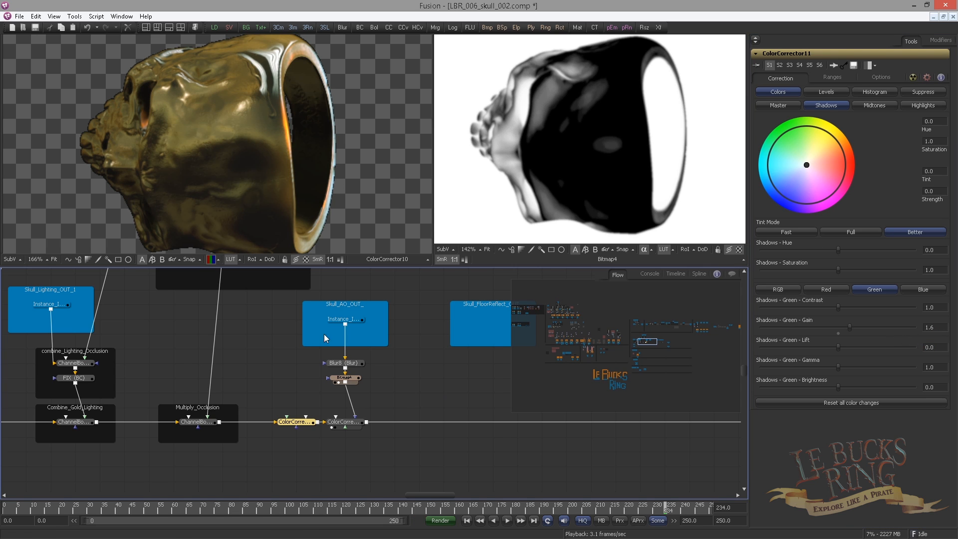
- Copy IN_Skull_Drops_NORMAL_OUT and IN_Skull_DripsSpecular_OUT and paste them as instances near the Skull_Drops_OUT_ group
drag(403, 381, 238, 391)
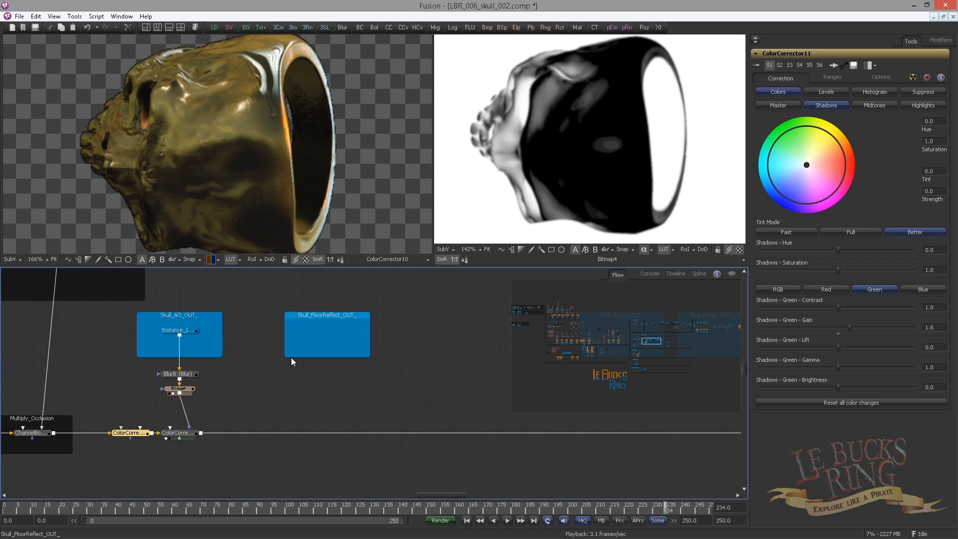
click(262, 341)
drag(262, 341, 253, 344)
drag(451, 367, 117, 394)
scroll(199, 385, down, 1)
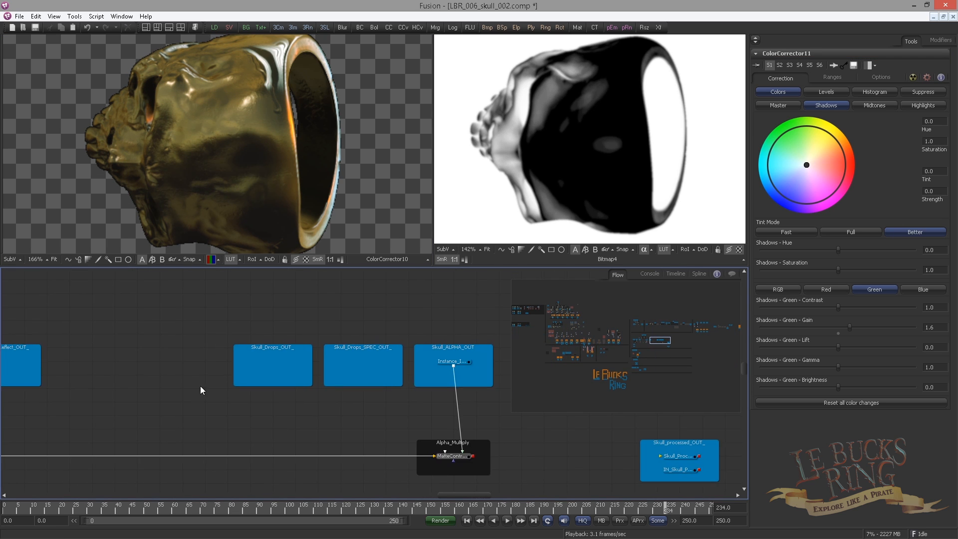
drag(274, 359, 160, 344)
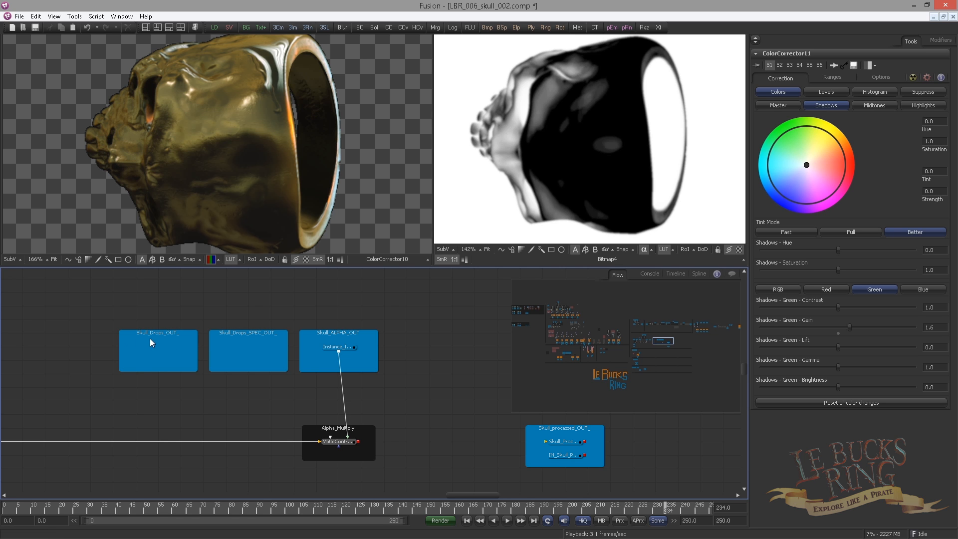
drag(663, 339, 614, 342)
drag(332, 388, 220, 363)
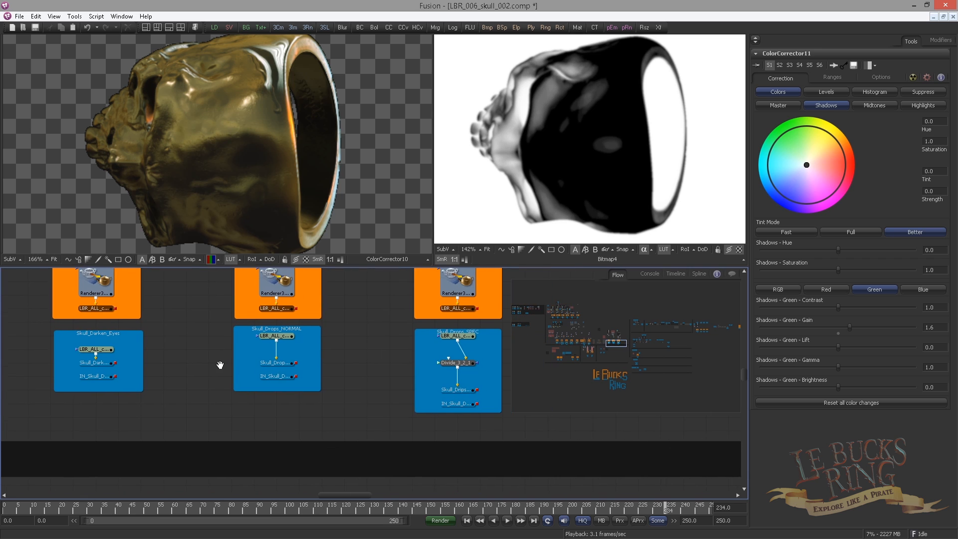
drag(252, 410, 296, 379)
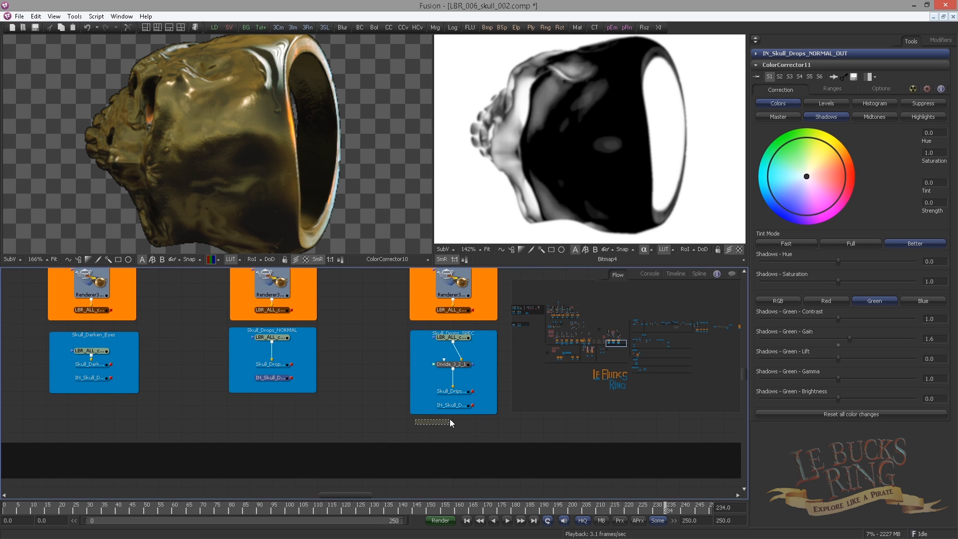
drag(451, 413, 432, 410)
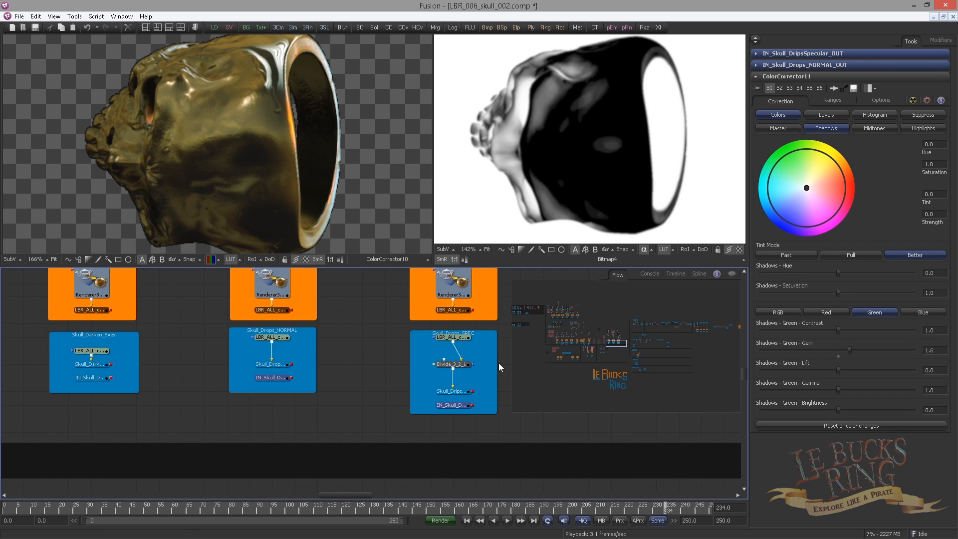
drag(621, 343, 666, 343)
click(226, 304)
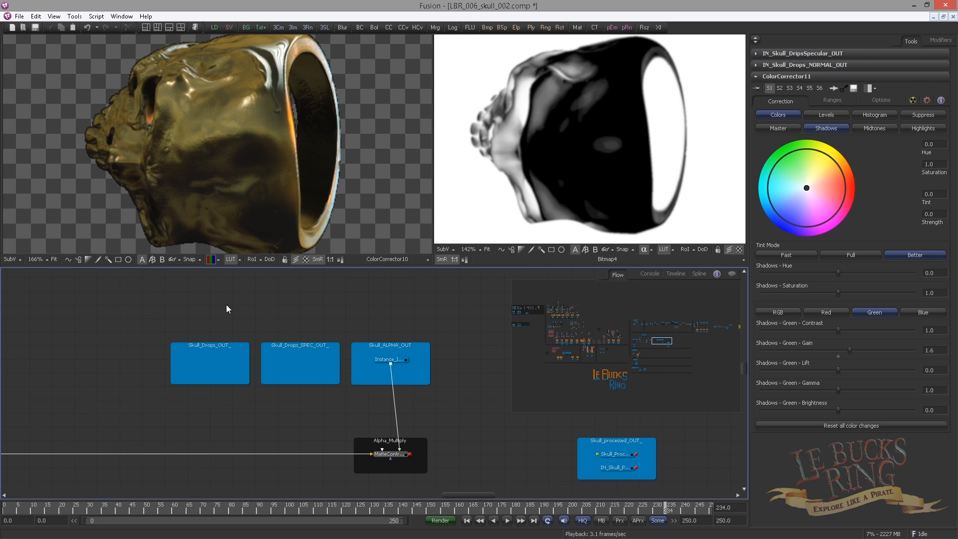
- Separate the two pasted instances and place the drips specular one in the Skull_Drops_SPEC_OUT_ group
drag(413, 332, 346, 319)
drag(232, 305, 301, 413)
drag(348, 320, 325, 320)
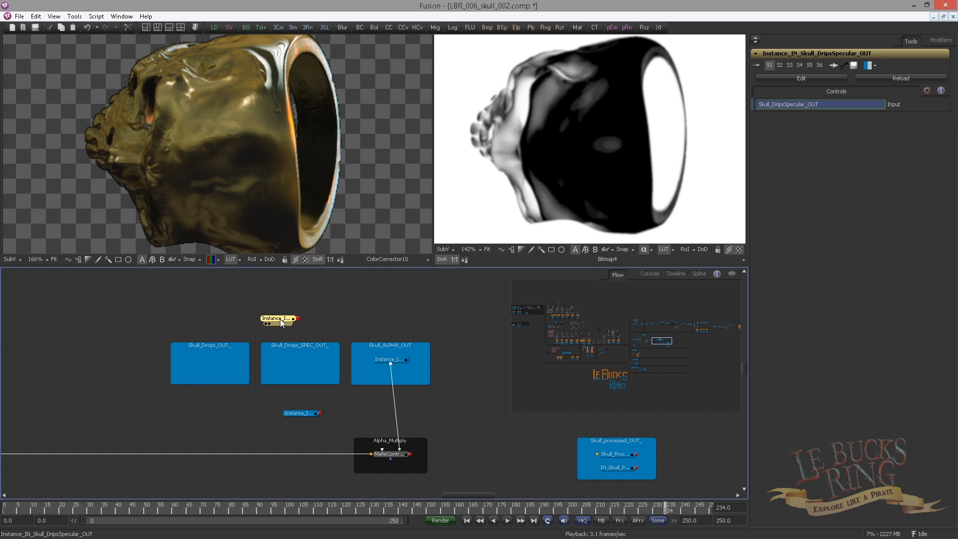
drag(280, 319, 304, 360)
- Move the drops normal instance into the Skull_Drops_NORMAL_OUT_ group above Shadow_Floor_OUT_
click(301, 413)
scroll(239, 413, down, 4)
drag(279, 419, 45, 392)
drag(112, 376, 372, 348)
scroll(303, 355, up, 5)
drag(307, 398, 240, 377)
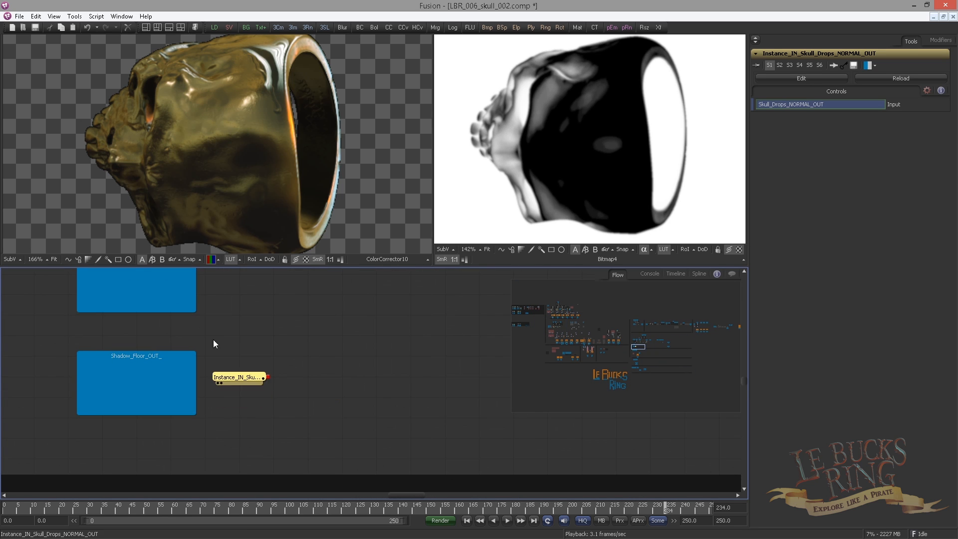
drag(213, 341, 297, 409)
drag(329, 445, 201, 343)
- Check the Skull_Drops_OUT_ and Skull_Drops_SPEC_OUT_ groups in the flow
scroll(226, 345, down, 5)
drag(518, 344, 299, 419)
drag(464, 369, 272, 394)
scroll(273, 394, up, 5)
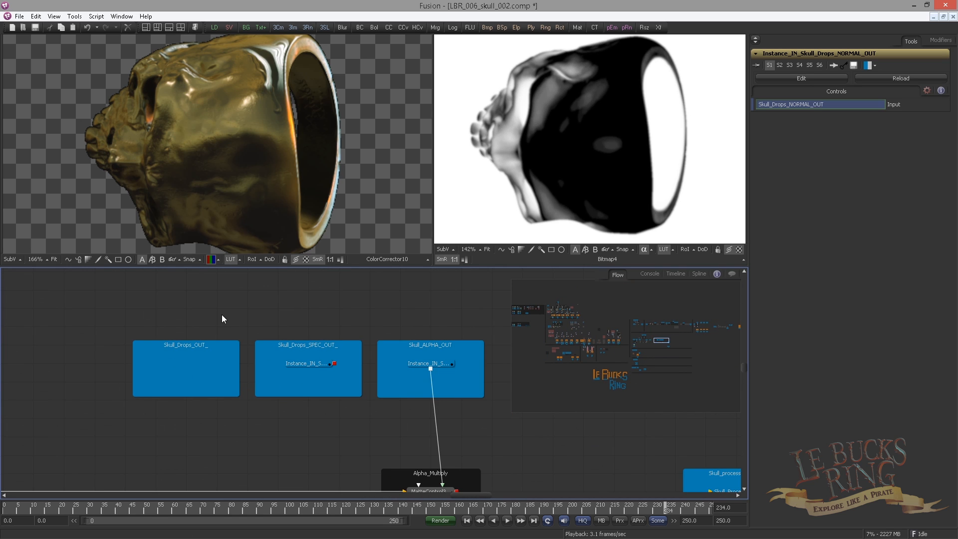
scroll(194, 362, down, 5)
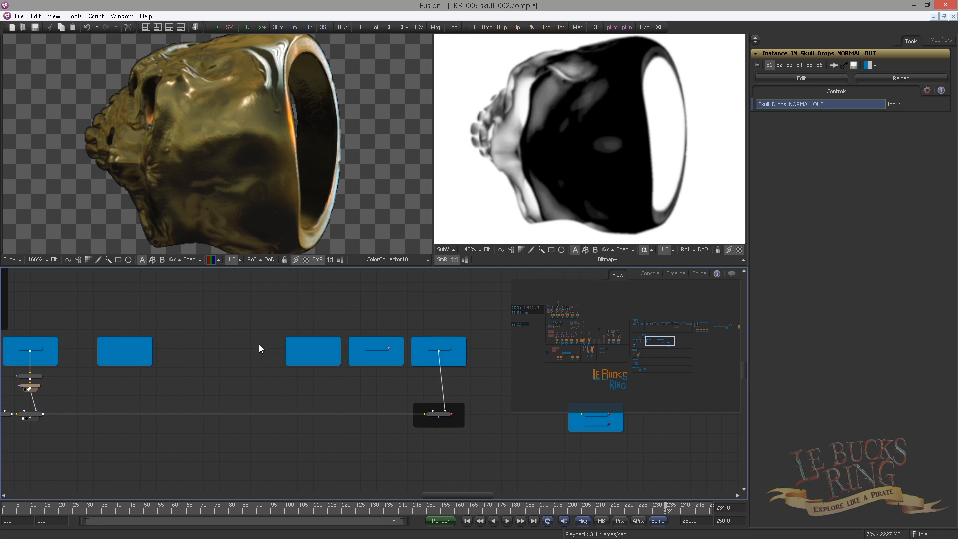
- Display the skull drops normal instance in the first viewer only and switch to a single-viewer layout
drag(222, 358, 505, 241)
drag(58, 368, 210, 361)
scroll(210, 362, up, 5)
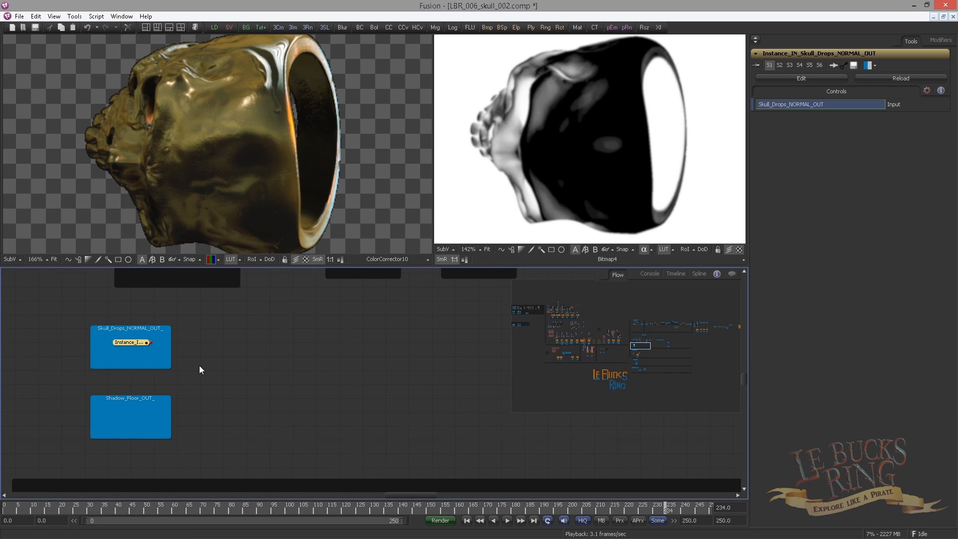
drag(163, 339, 232, 173)
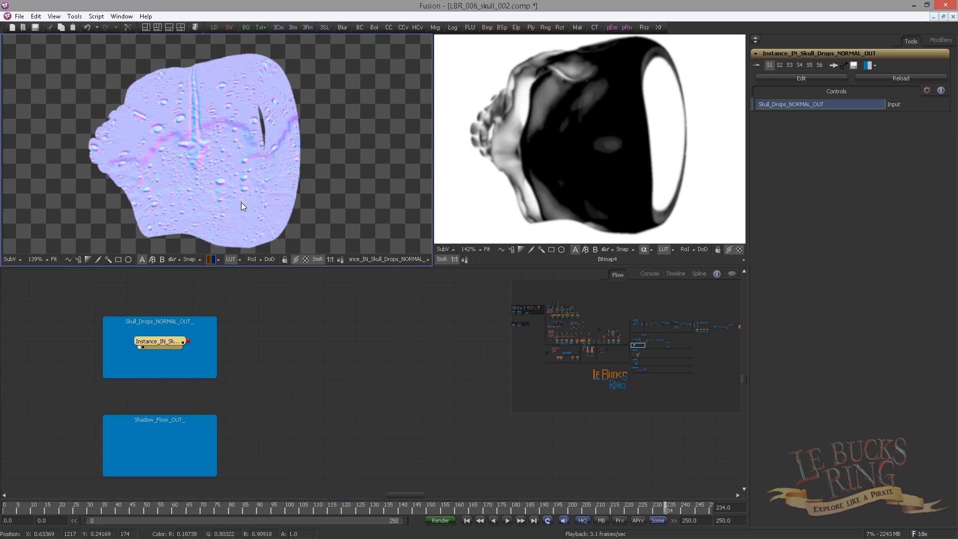
click(142, 346)
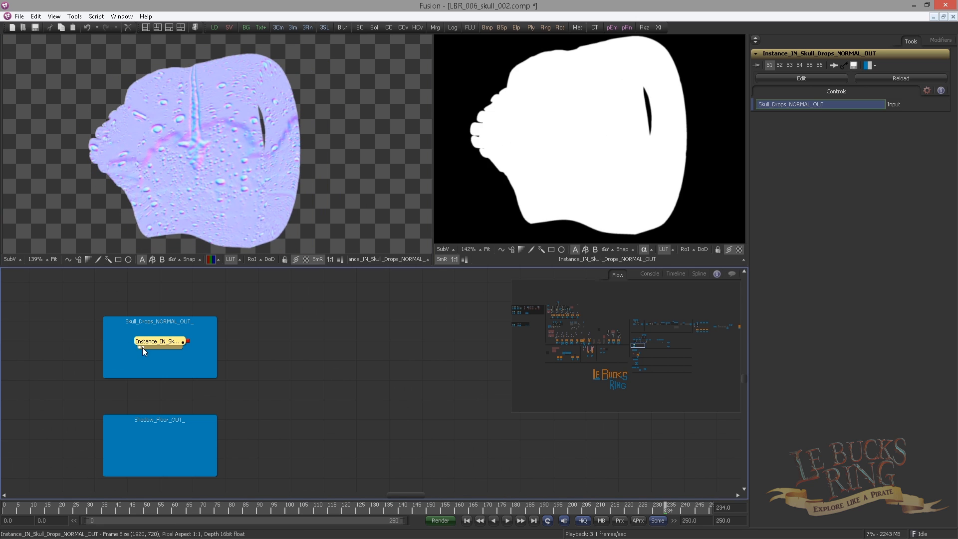
click(143, 346)
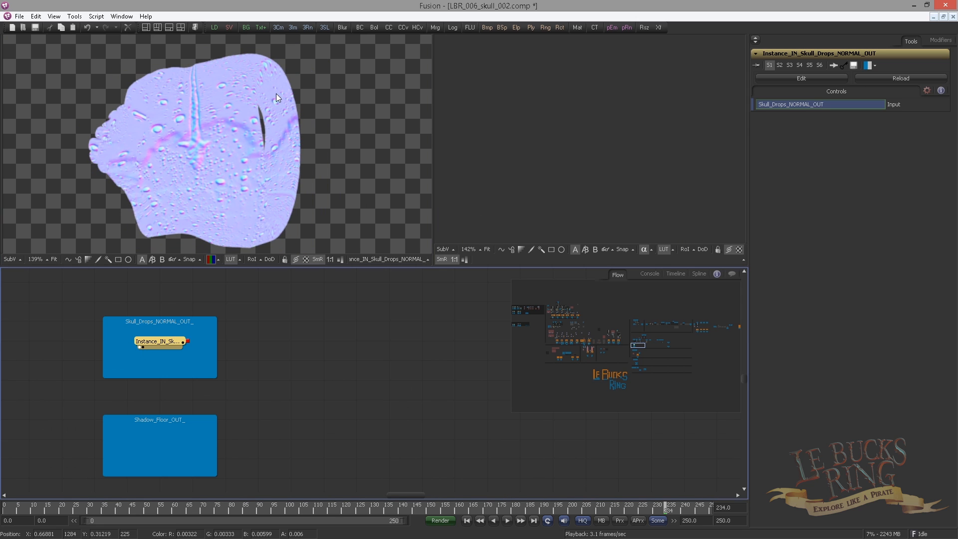
click(169, 27)
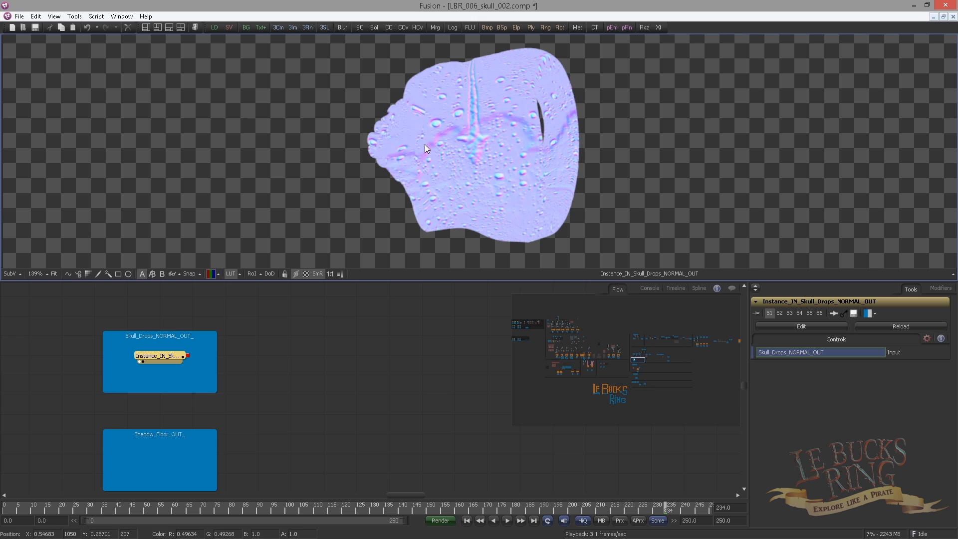
- Add a Channel Booleans node beside the Skull_Drops_NORMAL_OUT_ group and connect the drops normal instance to its background input
click(289, 352)
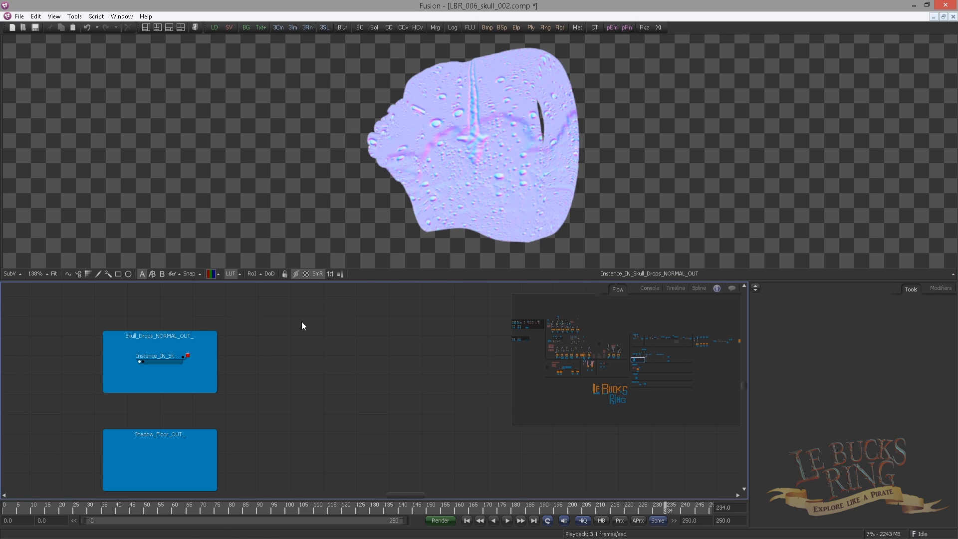
click(167, 356)
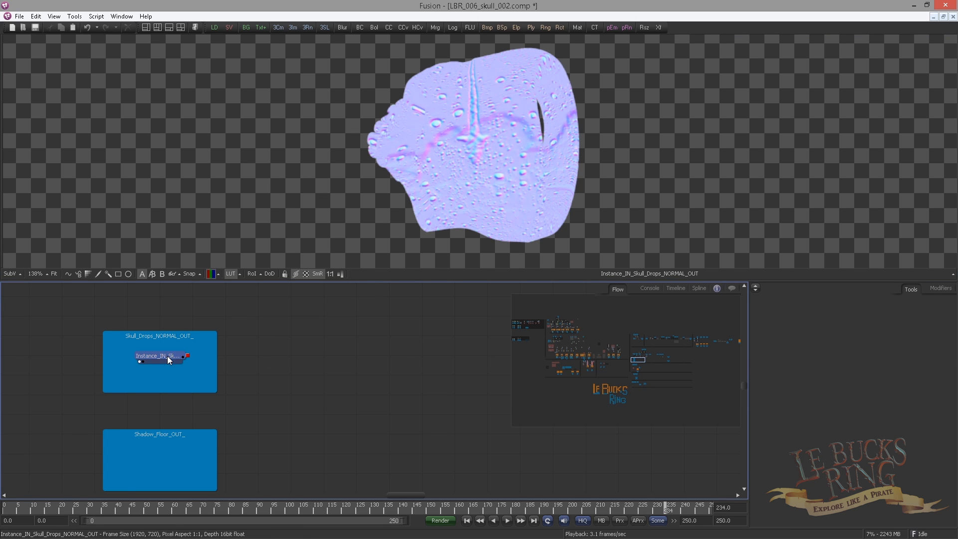
click(299, 345)
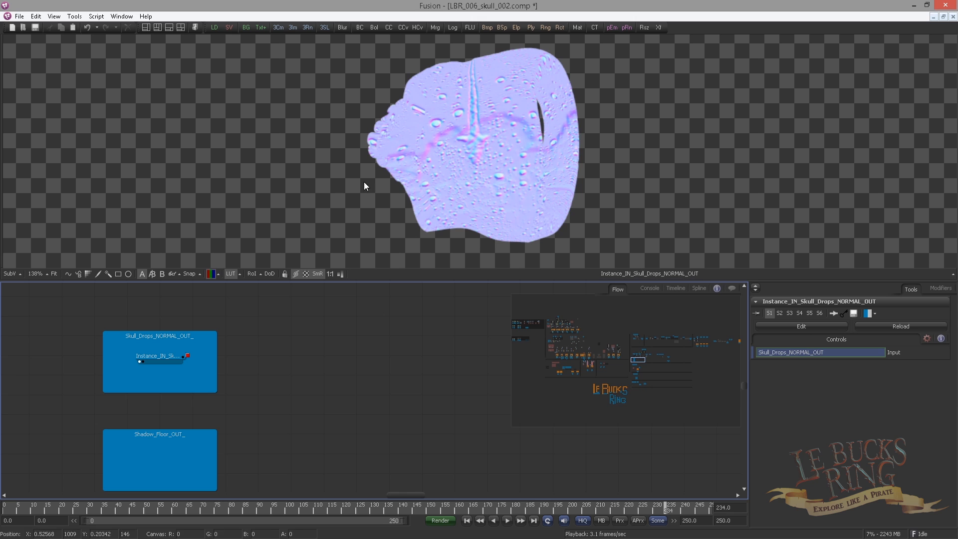
key(ctrl+space)
text(bol)
key(Return)
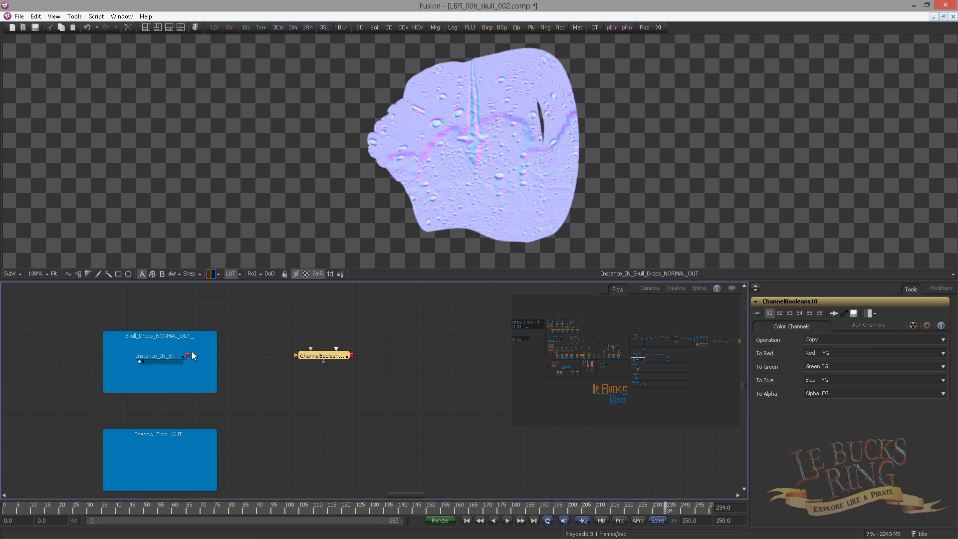
drag(187, 355, 309, 355)
click(218, 274)
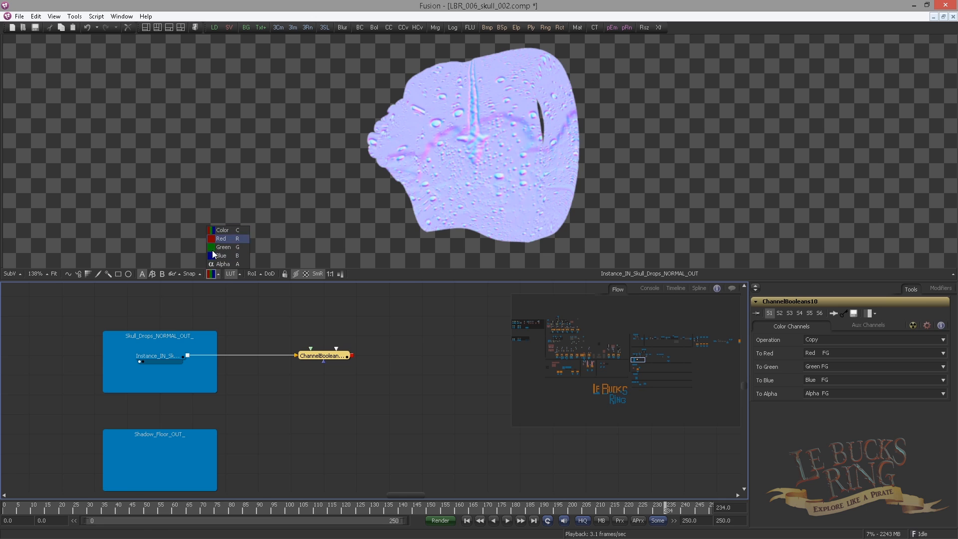
click(403, 331)
- Enable extra channels in the Channel Booleans' auxiliary channel settings
click(863, 326)
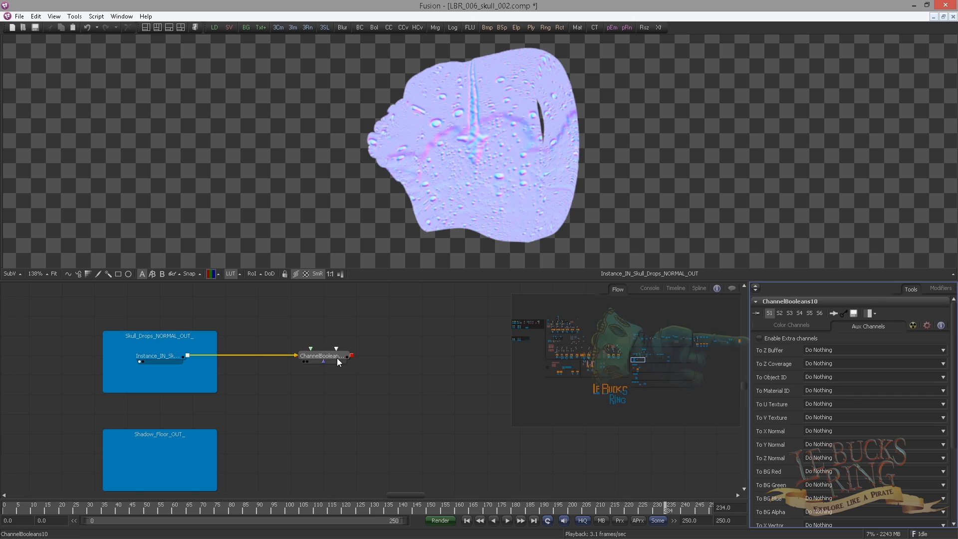
click(823, 340)
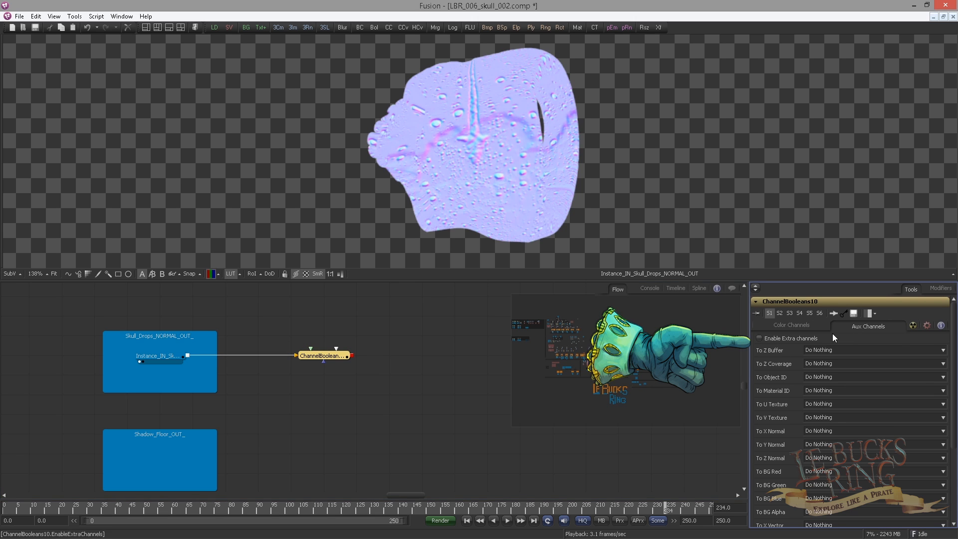
scroll(850, 357, down, 1)
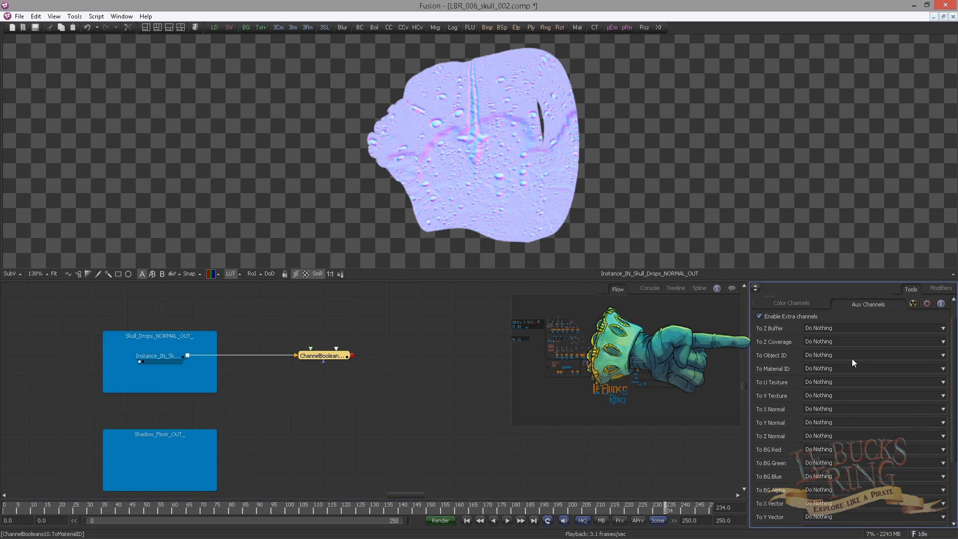
- Map the Channel Booleans' X, Y and Z Normal channels to Red BG, Green BG and Blue BG respectively
double_click(817, 410)
scroll(817, 410, down, 1)
double_click(816, 423)
scroll(816, 423, down, 1)
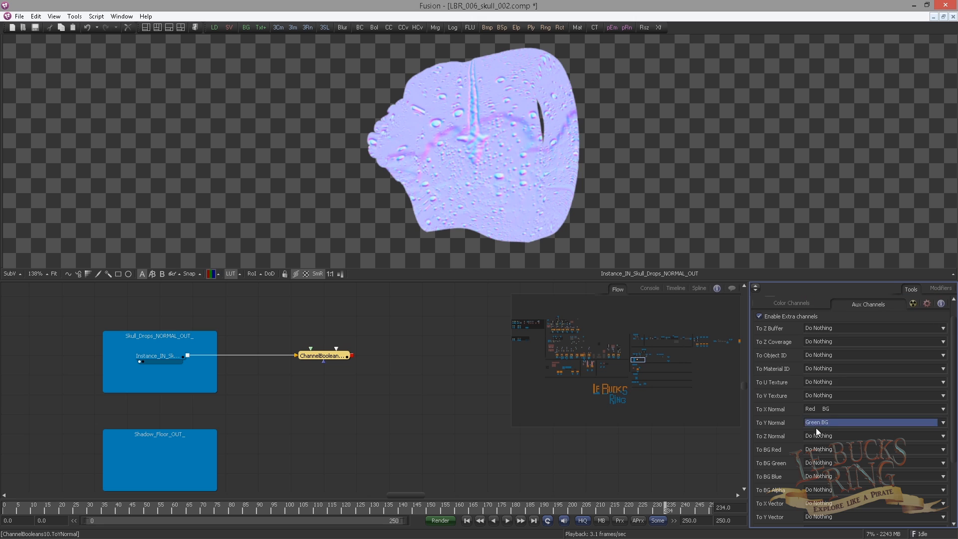
click(813, 435)
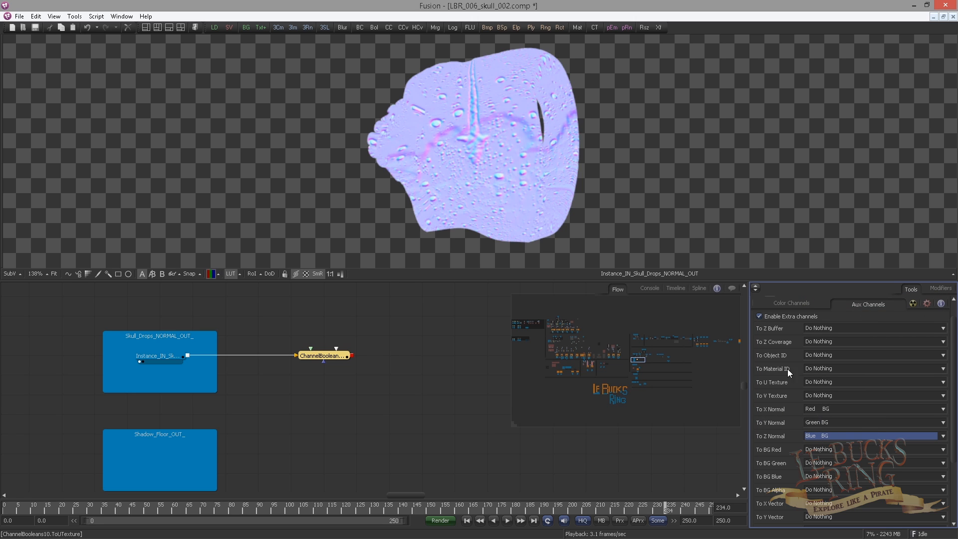
- Display the Channel Booleans node in the viewer and switch the viewer to its normals channel
click(324, 356)
key(1)
click(261, 318)
click(218, 275)
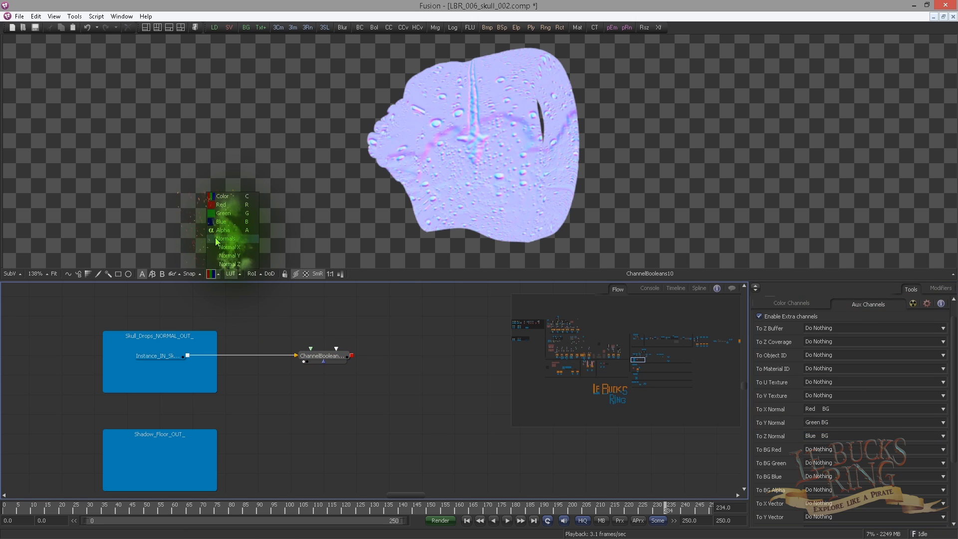
click(217, 240)
- Set the Channel Booleans' red, green and blue color channels to Black, leaving alpha on Alpha FG
click(322, 356)
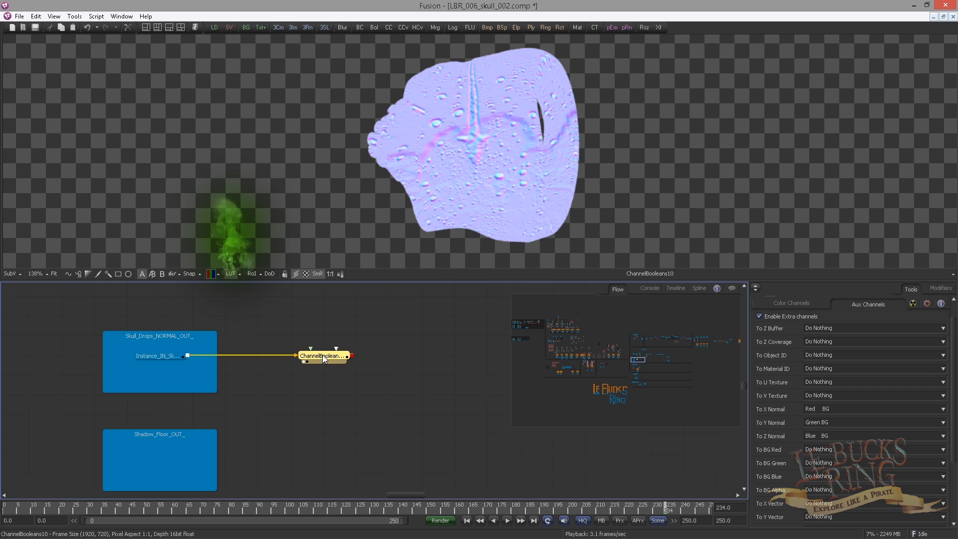
click(340, 328)
click(336, 352)
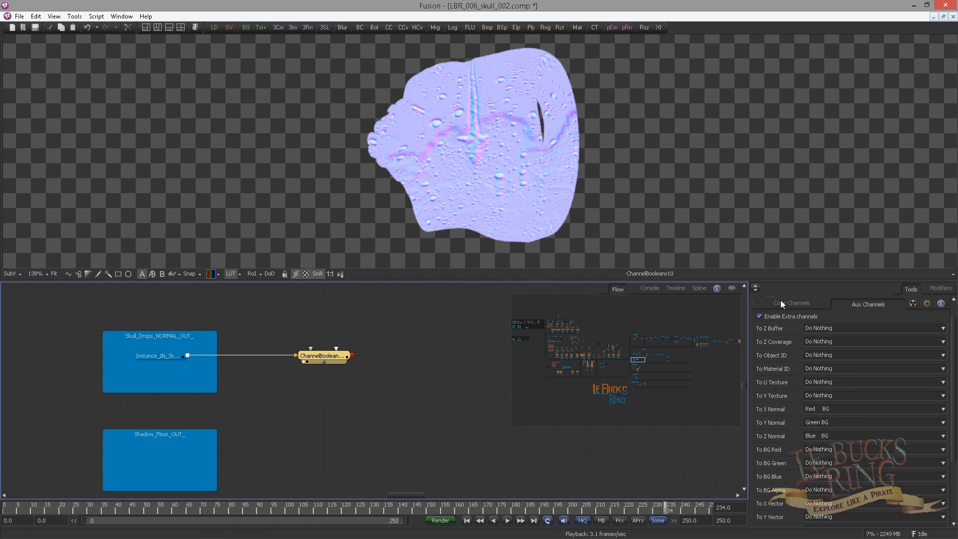
click(782, 304)
click(827, 331)
click(818, 331)
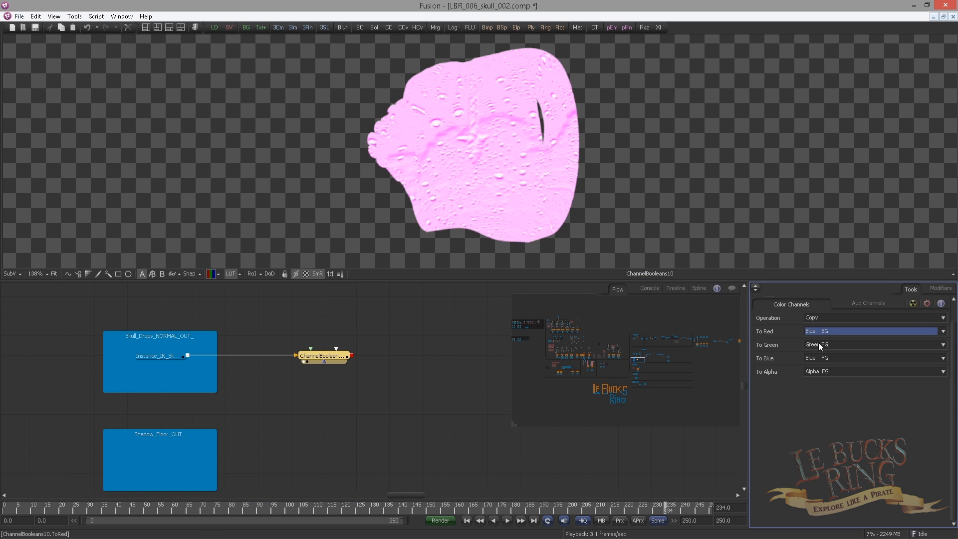
key(b)
double_click(819, 344)
key(b)
key(b)
key(b)
double_click(820, 359)
key(b)
key(b)
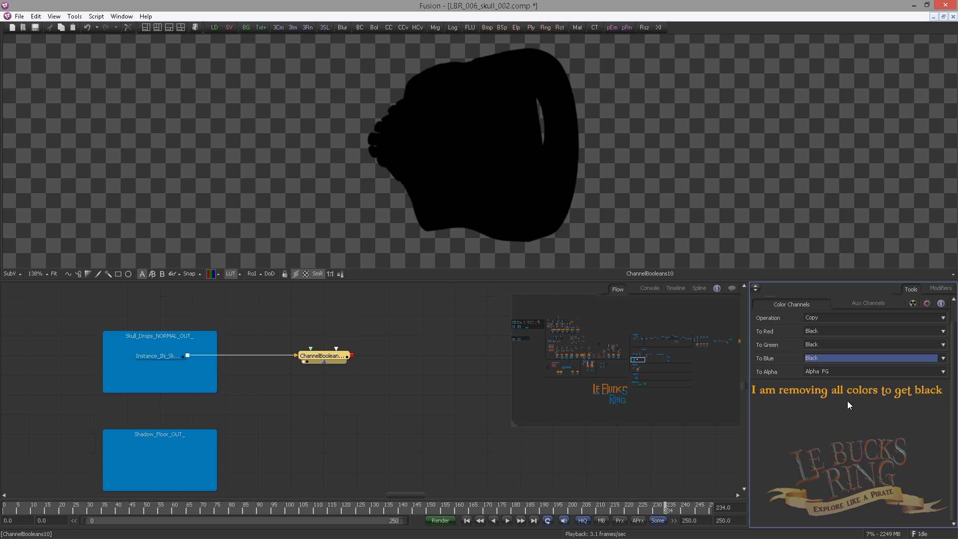
- Add a Shader node after the Channel Booleans and set its equator angle to about 101.47
key(ctrl+space)
text(shad)
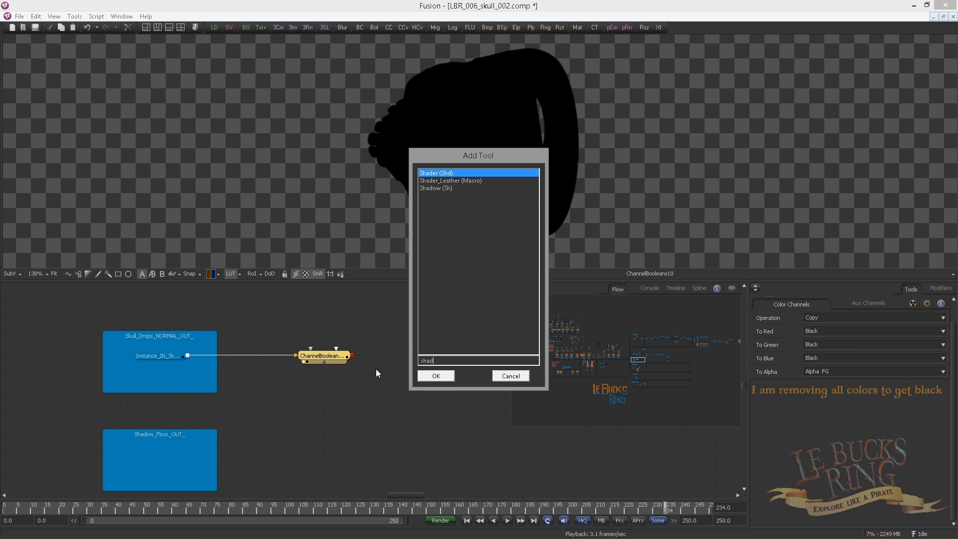
key(Return)
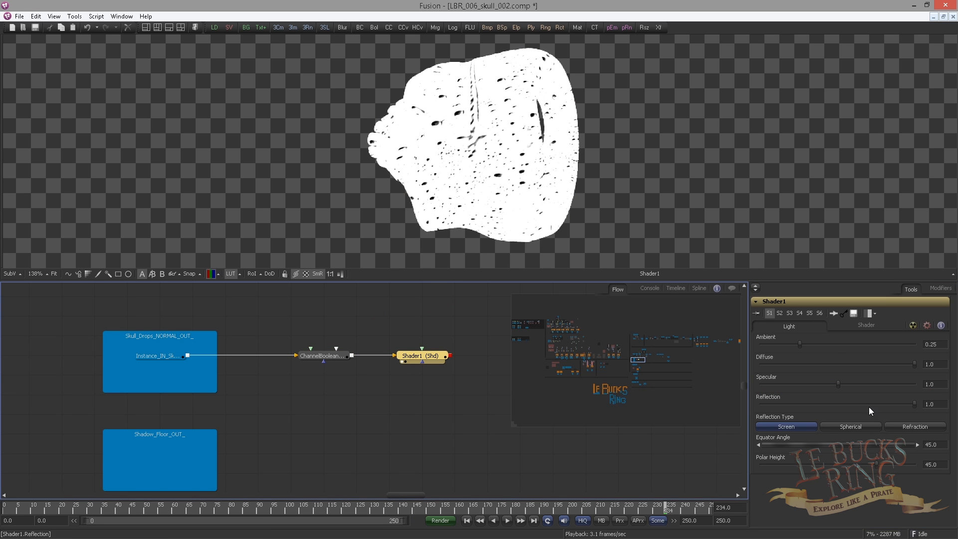
drag(773, 444, 840, 437)
scroll(529, 239, up, 2)
drag(362, 228, 367, 257)
- Make room before the Channel Booleans, add a Merge node there and connect the drops normal instance to its foreground
drag(314, 333, 419, 365)
key(ctrl+space)
text(me)
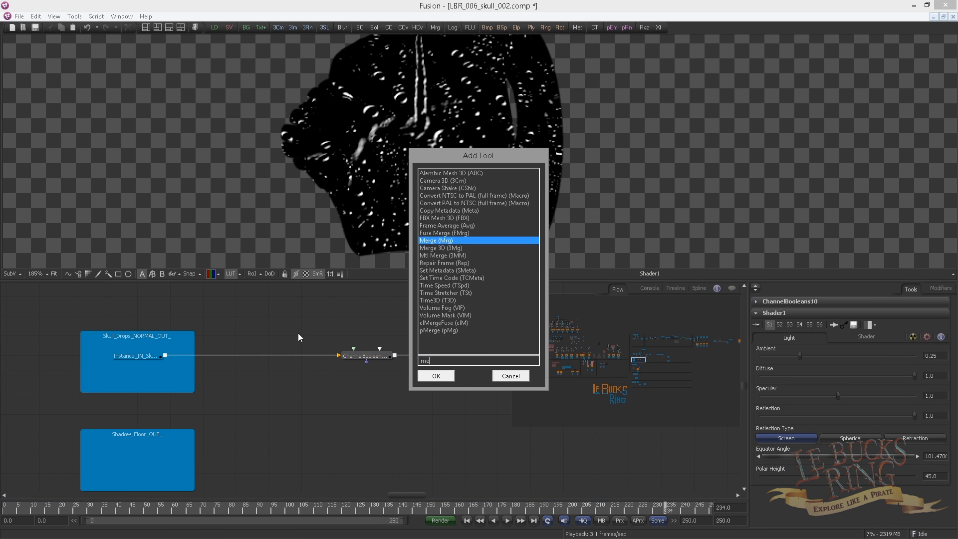
text(rge)
key(Return)
drag(260, 336, 262, 379)
drag(165, 355, 281, 336)
- Add a Background node and connect it to the new Merge's background input
click(247, 28)
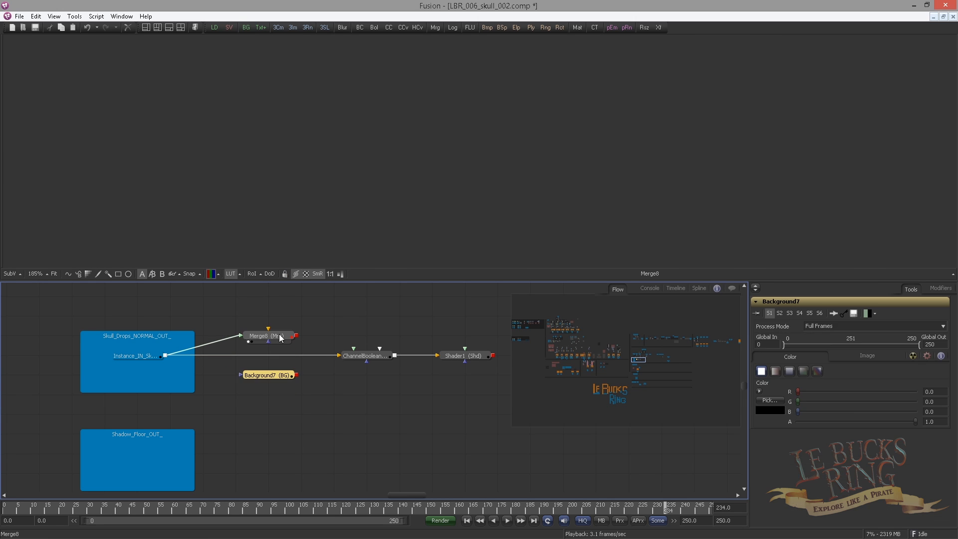
click(281, 338)
drag(296, 375, 280, 340)
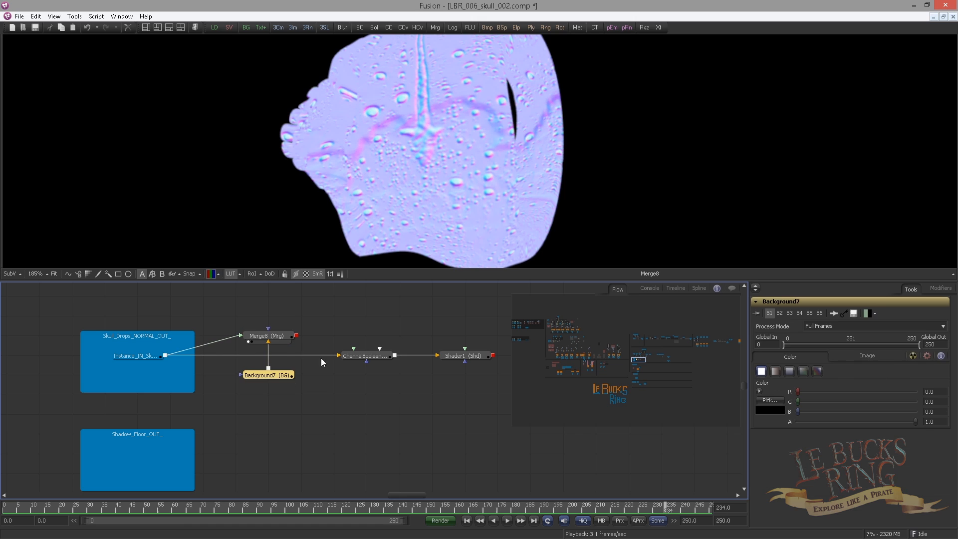
- Set the Background color to R 0.5, G 0.5 and B 1.0 to match the neutral normal color
click(929, 391)
text(0.5)
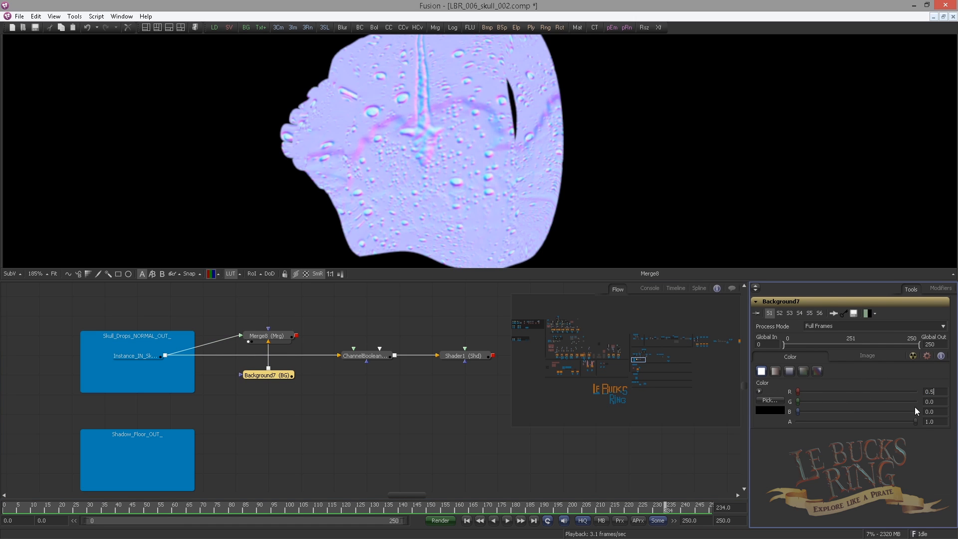
click(926, 402)
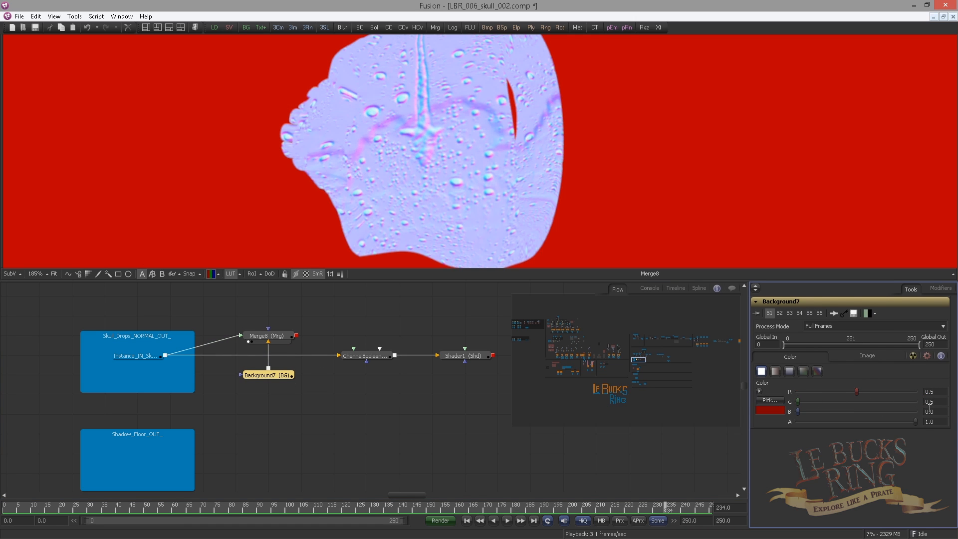
key(Tab)
text(1)
key(Tab)
drag(468, 198, 397, 164)
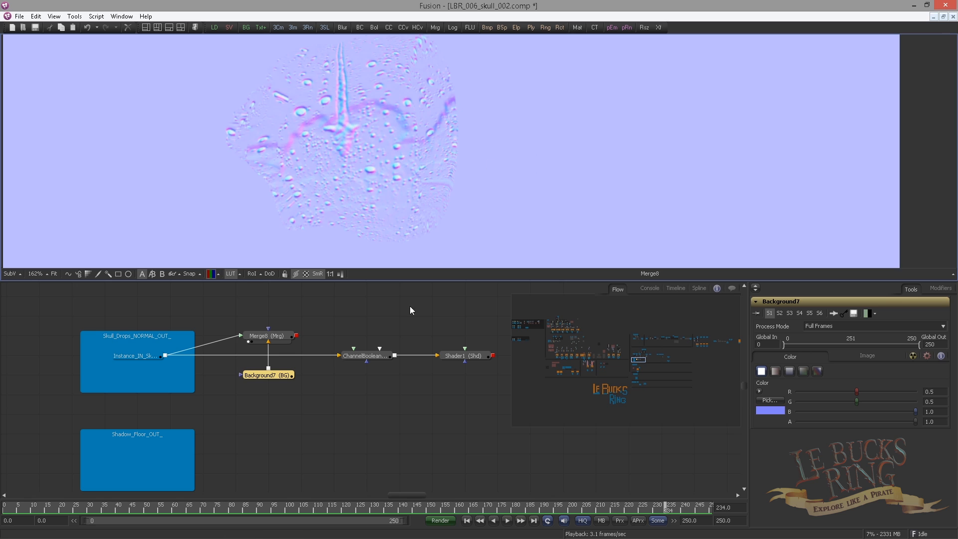
- Display the Shader, feed the Merge output into the Channel Booleans and align the Merge with the node chain
click(409, 307)
drag(470, 359, 400, 195)
drag(296, 335, 339, 356)
drag(286, 335, 287, 356)
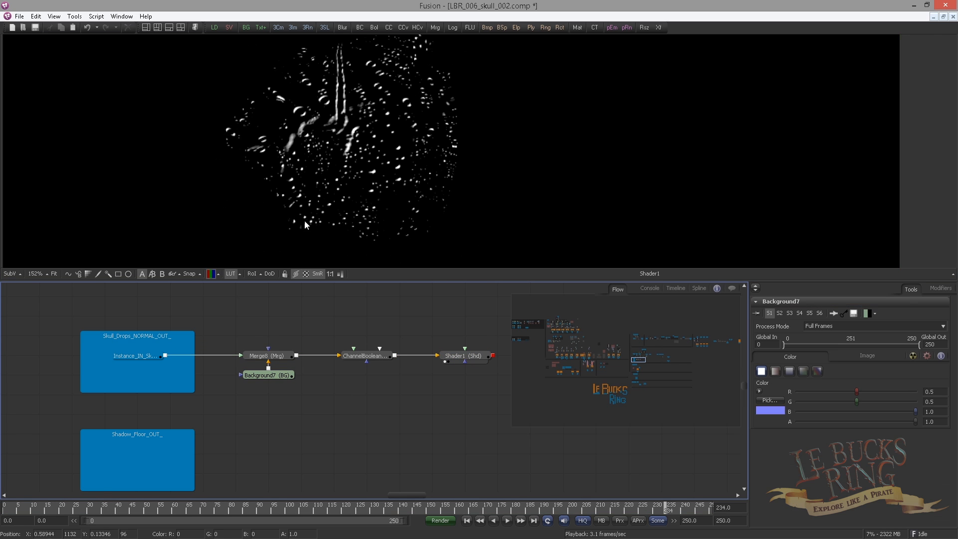
- Move the Channel Booleans and Shader nodes far downstream in the flow, away from the Merge
scroll(344, 205, down, 2)
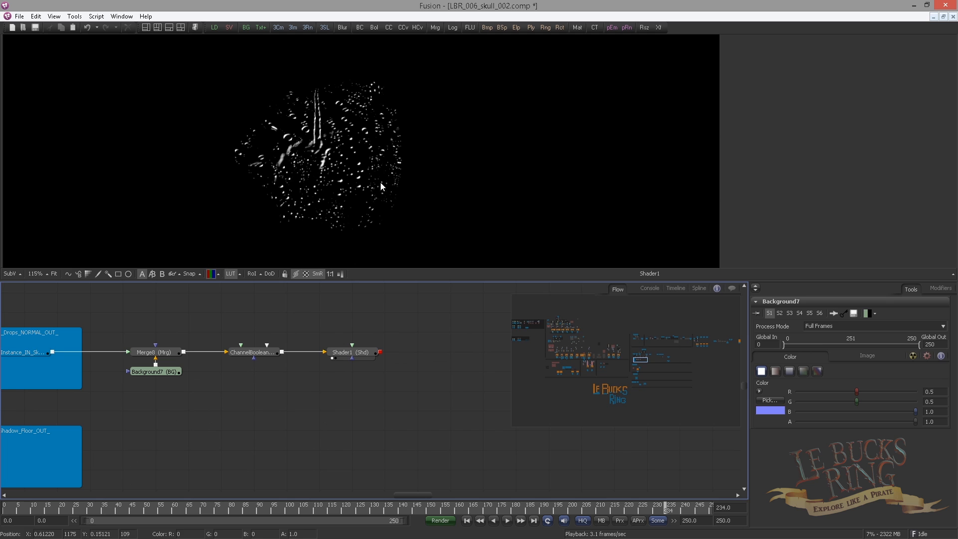
scroll(380, 187, down, 3)
scroll(392, 207, down, 3)
scroll(186, 355, down, 5)
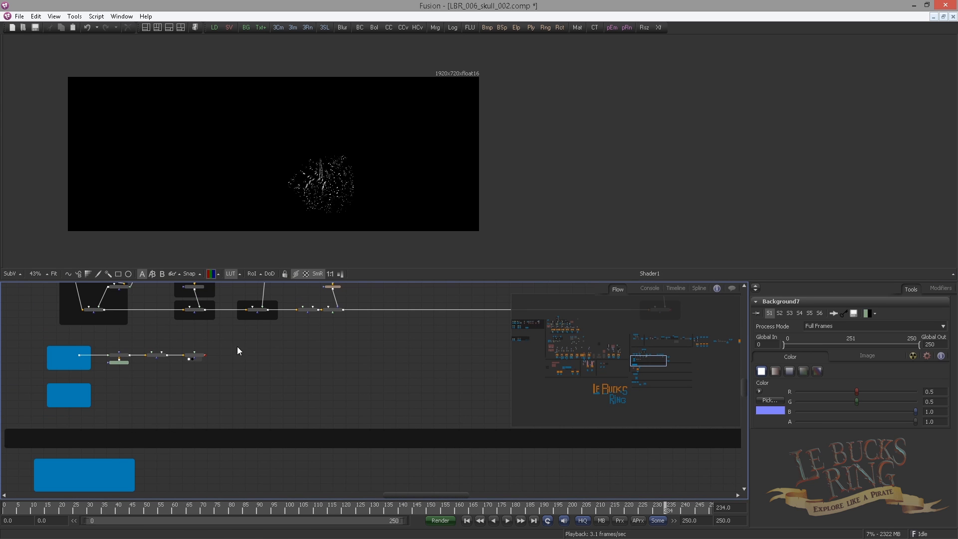
scroll(167, 333, up, 4)
drag(182, 357, 525, 358)
drag(56, 357, 405, 354)
scroll(309, 382, down, 4)
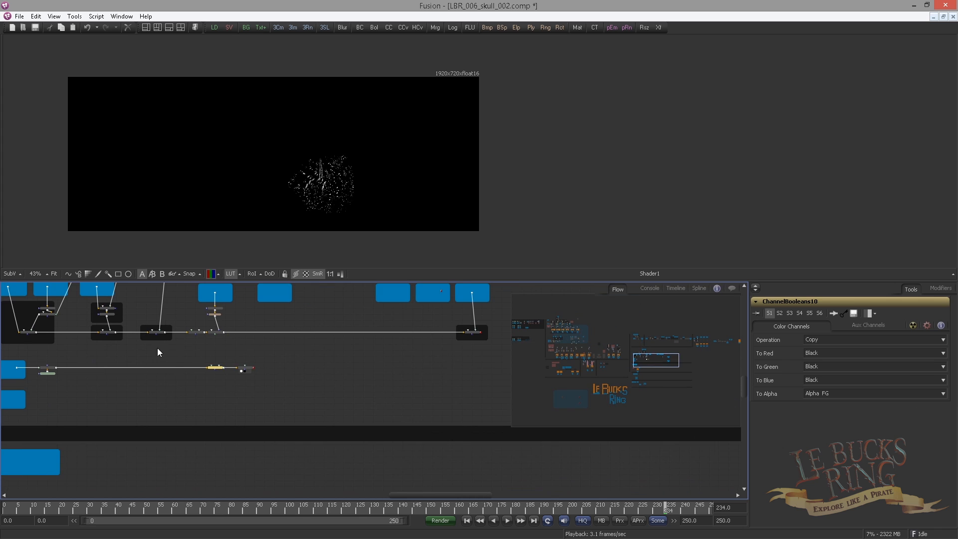
drag(160, 349, 406, 369)
scroll(358, 385, up, 5)
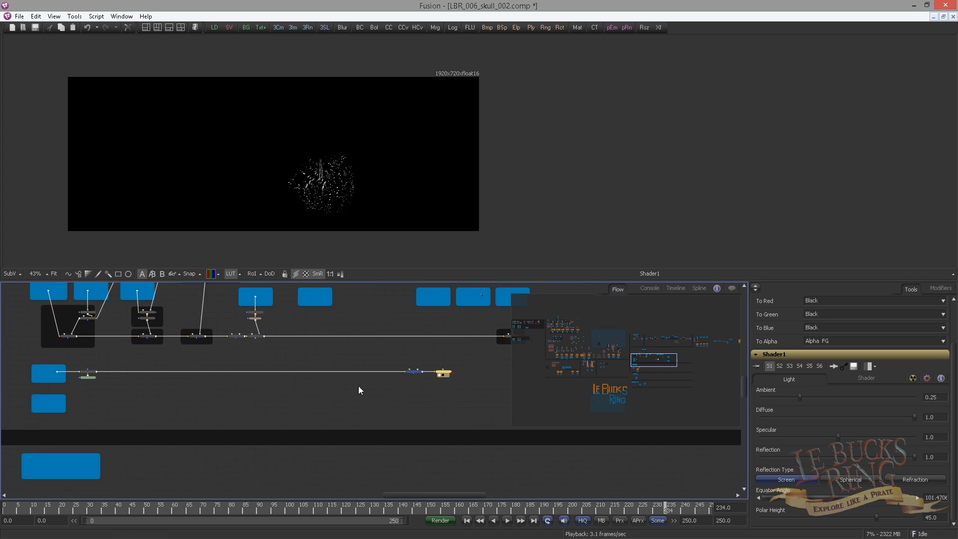
- Place the Shader node directly beneath the Channel Booleans node
click(288, 358)
drag(301, 369, 160, 360)
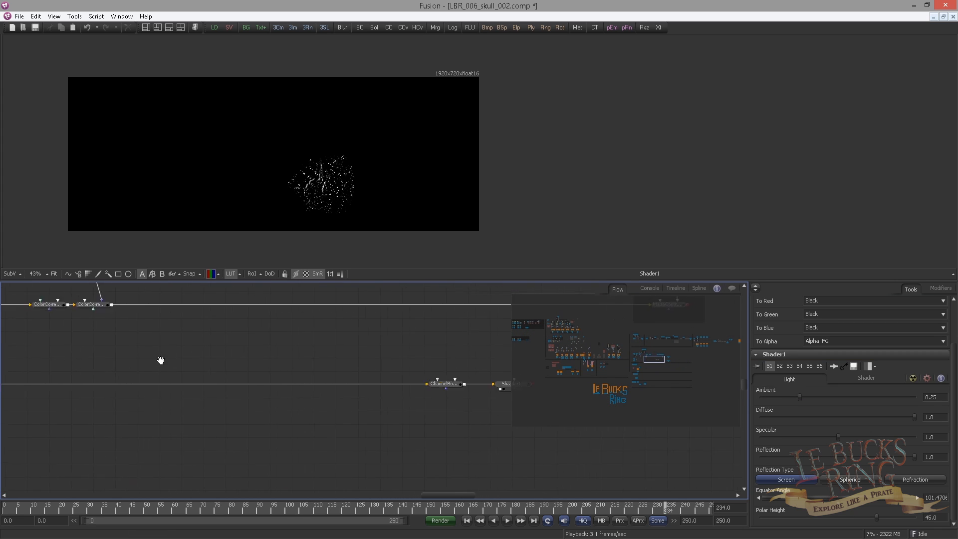
scroll(203, 358, down, 2)
drag(342, 390, 207, 372)
scroll(205, 370, up, 3)
drag(374, 349, 262, 373)
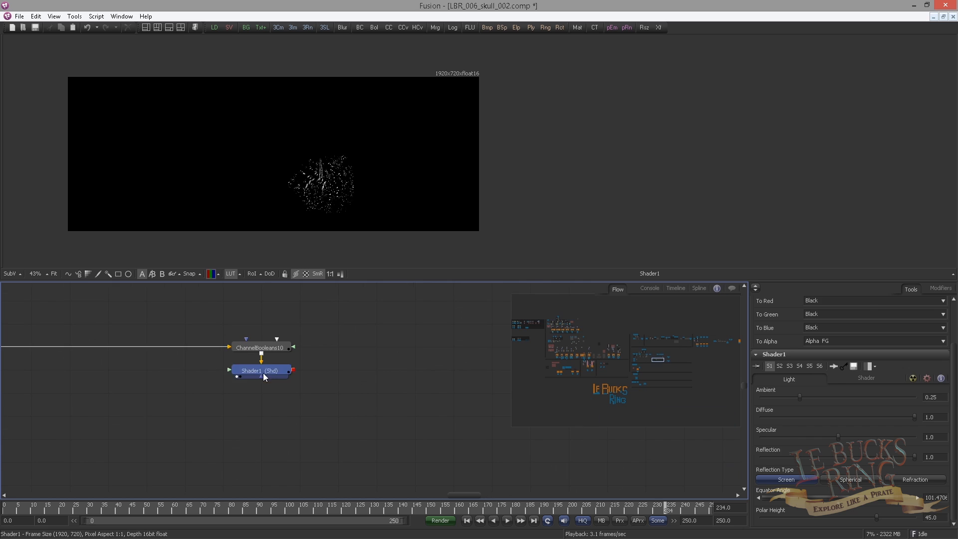
- Add a Color Corrector after the Shader and display it in the viewer
click(276, 371)
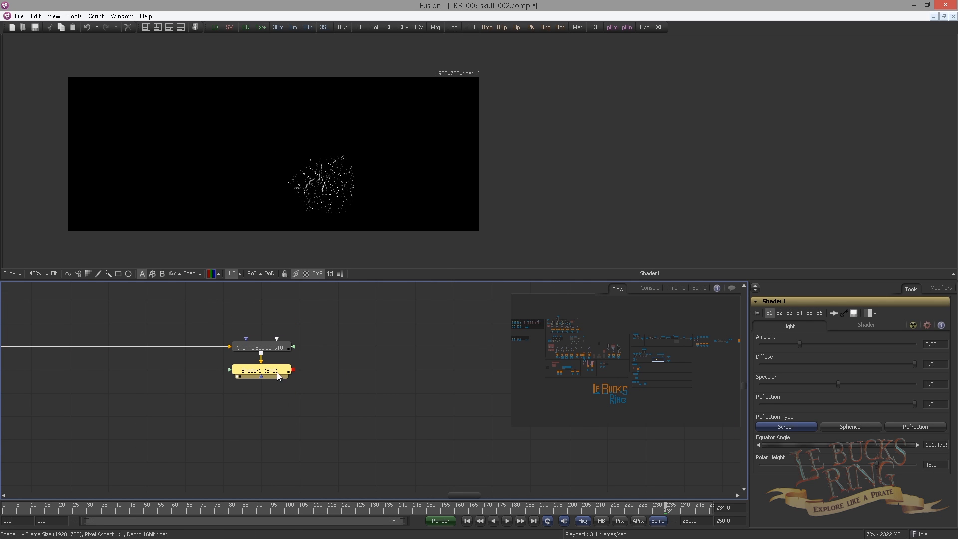
key(ctrl+space)
text(cc)
key(Return)
drag(341, 372, 328, 240)
- Tint the drops highlights with tint 0.487 and strength 0.465, and set the master RGB gain to 0.038
drag(845, 372, 853, 449)
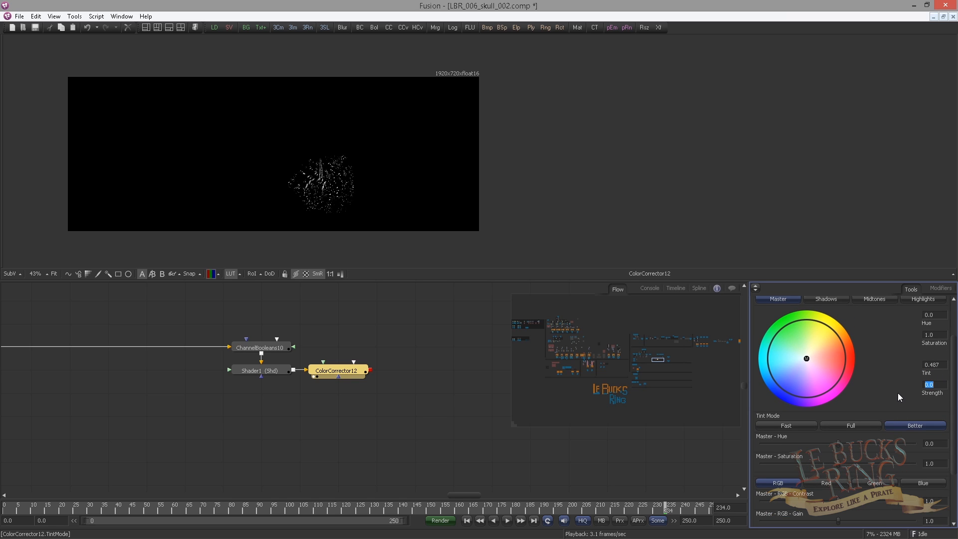
text(0.465)
scroll(898, 399, down, 3)
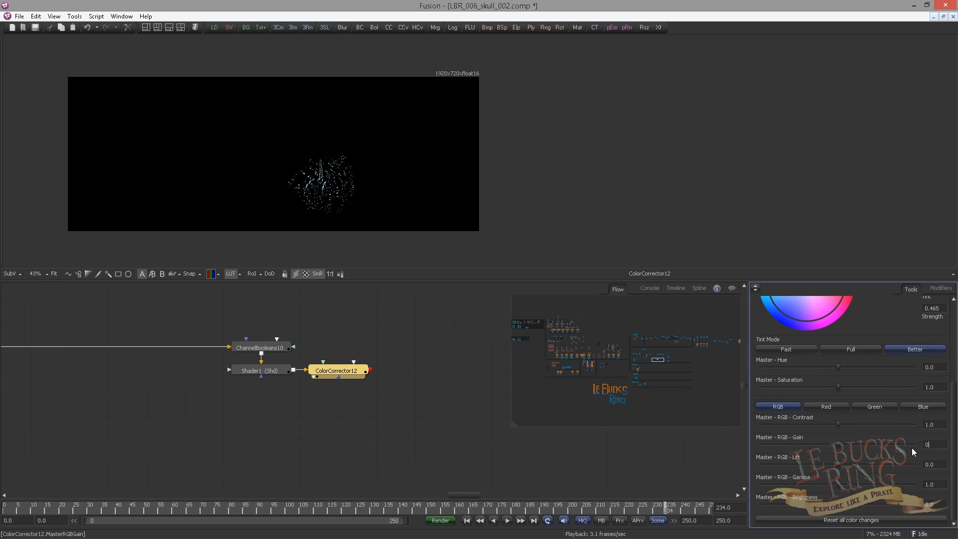
key(Tab)
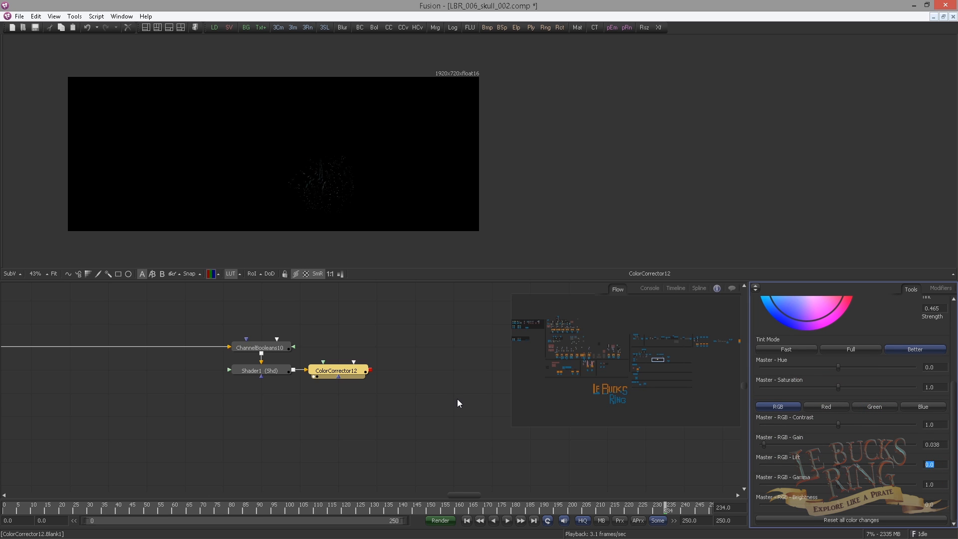
- Locate the floor shadows source group in the flow and select its IN_Floor_Shadows_OUT node
drag(470, 430, 453, 372)
scroll(470, 428, down, 4)
drag(297, 386, 327, 376)
scroll(259, 401, down, 2)
scroll(172, 386, up, 2)
drag(172, 386, 425, 383)
scroll(425, 383, up, 3)
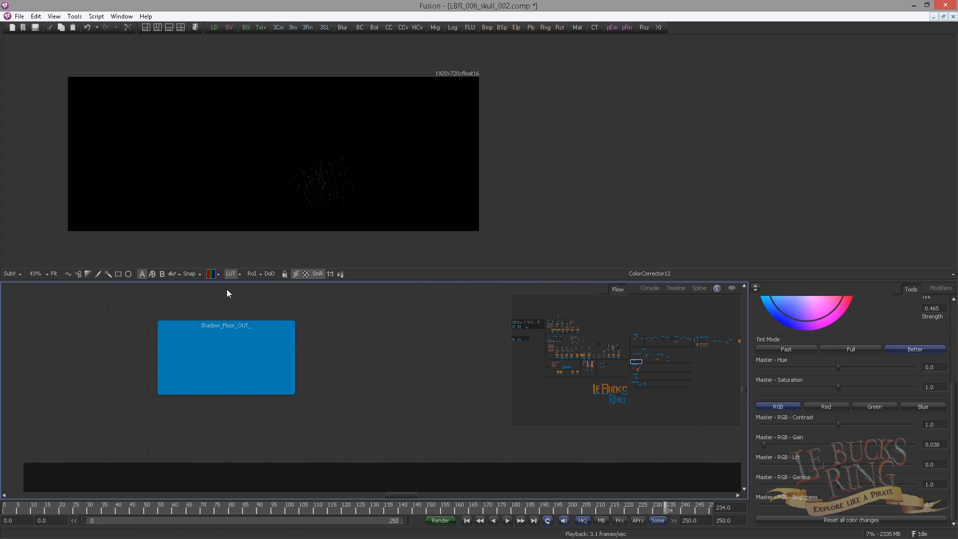
scroll(307, 202, up, 3)
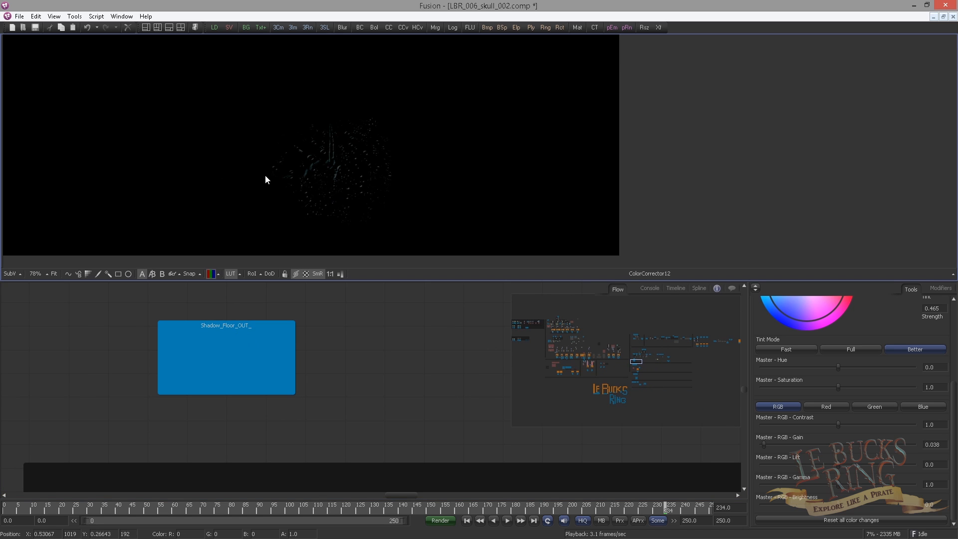
drag(636, 361, 560, 358)
drag(218, 355, 291, 390)
click(195, 351)
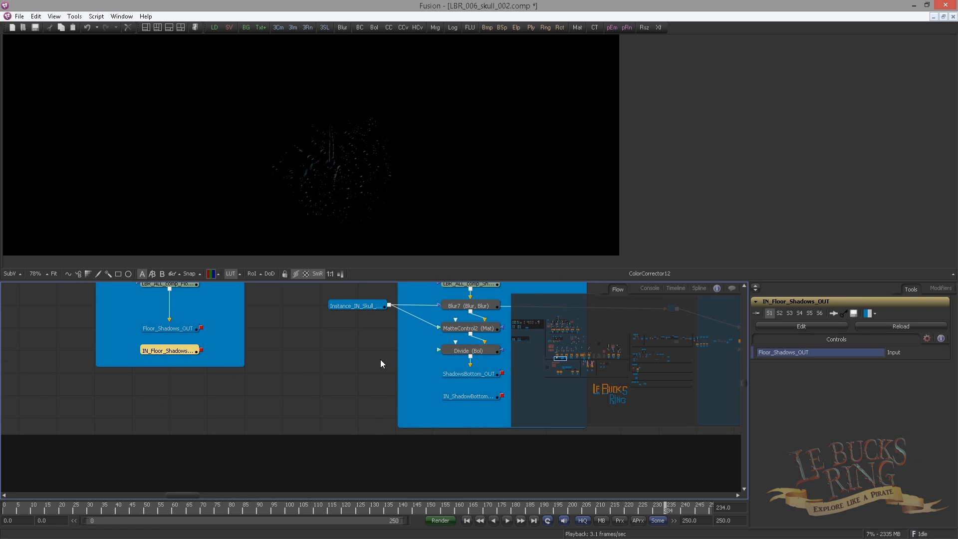
- Paste an instance of IN_Floor_Shadows_OUT into the Shadow_Floor_OUT_ group
drag(395, 370, 348, 396)
drag(128, 417, 152, 375)
drag(256, 390, 273, 418)
drag(560, 358, 603, 357)
drag(454, 332, 353, 396)
click(319, 391)
key(ctrl+shift+v)
drag(380, 436, 242, 419)
drag(500, 429, 165, 405)
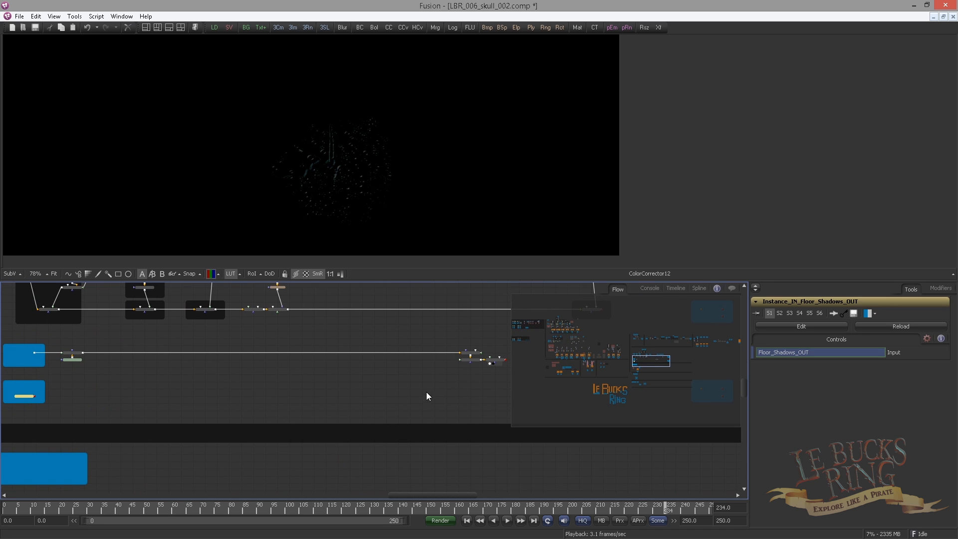
click(426, 391)
key(ctrl+space)
text(bol)
key(Return)
key(Delete)
- Add a Merge with the Color Corrector as background and the floor shadows instance as foreground, and display it
key(ctrl+space)
text(merge)
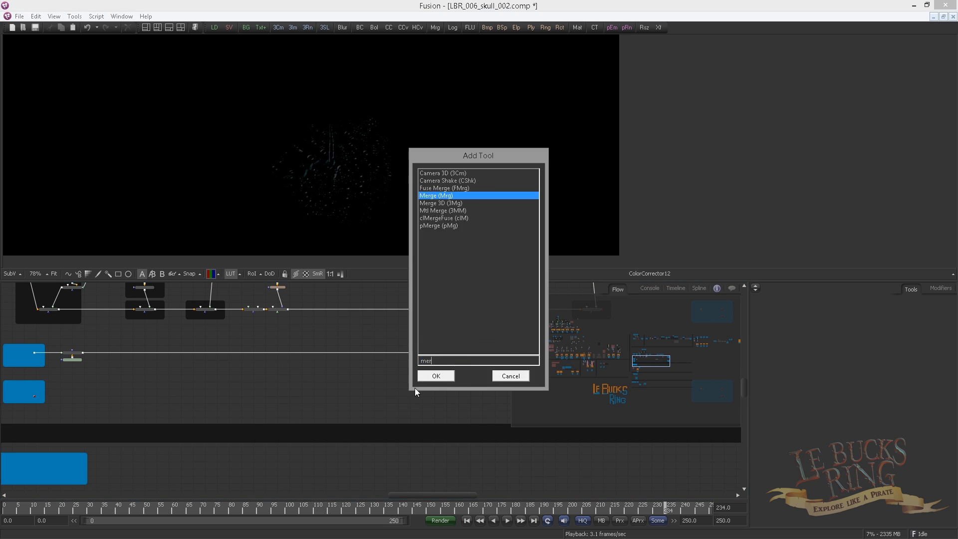
key(Return)
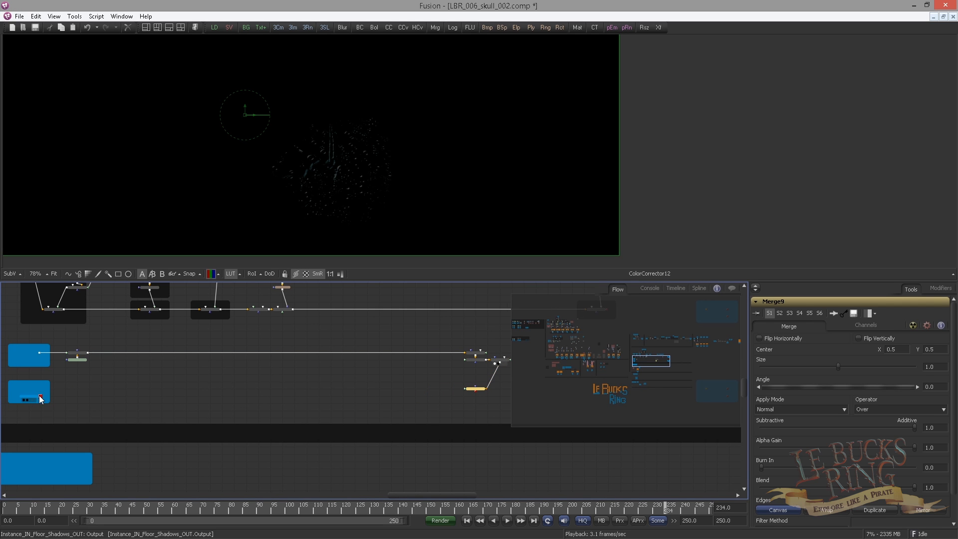
drag(33, 395, 459, 389)
drag(211, 416, 264, 416)
scroll(264, 416, up, 3)
drag(301, 380, 374, 246)
- Set the floor shadows Merge's apply mode to Multiply and its gain to 0.64
click(805, 410)
click(764, 439)
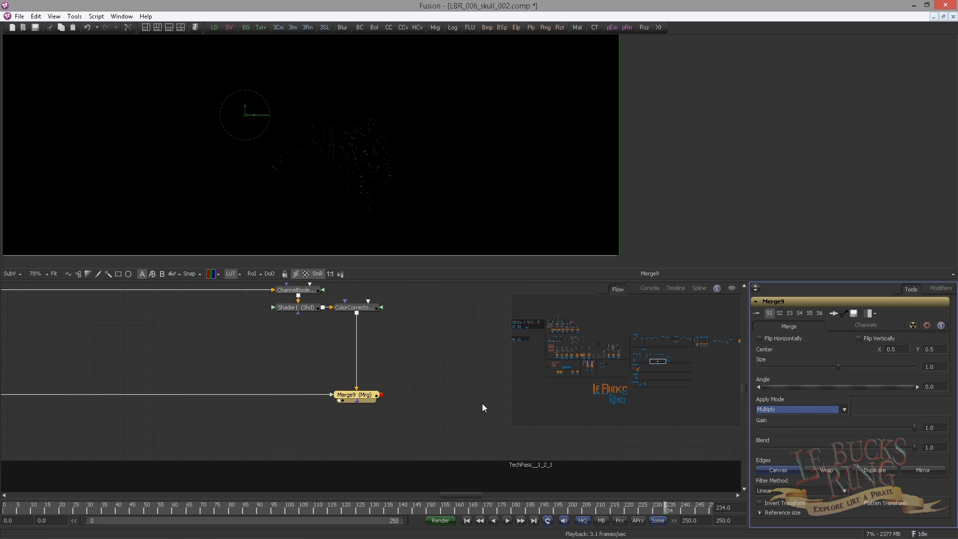
key(Tab)
key(Tab)
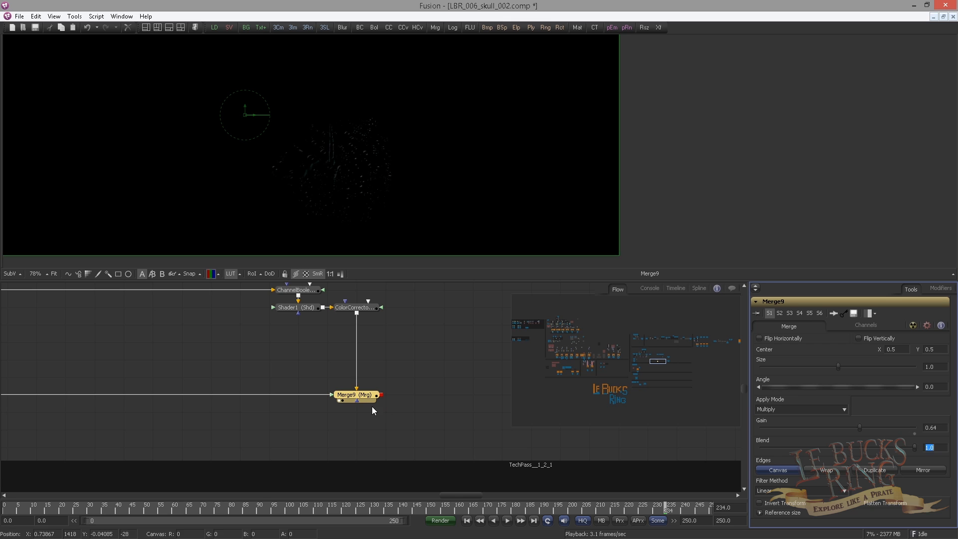
- Bypass and re-enable the floor shadows Merge to compare the drops highlights with and without it
click(375, 397)
key(ctrl+p)
key(ctrl+p)
click(414, 379)
scroll(414, 379, down, 3)
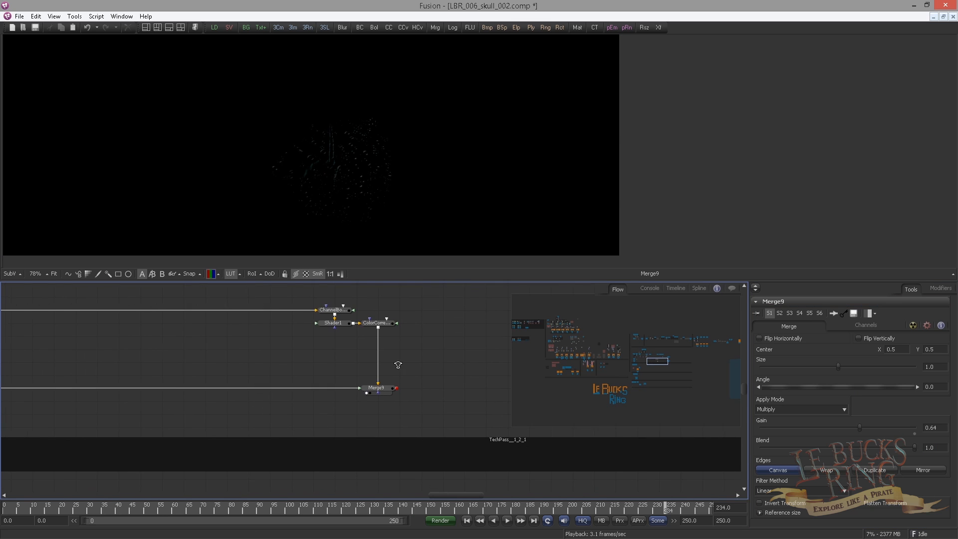
- Connect the floor shadows Merge's output to the Skull_Drips_OUT node in the Skull_processed_OUT__1 group
drag(398, 362, 156, 333)
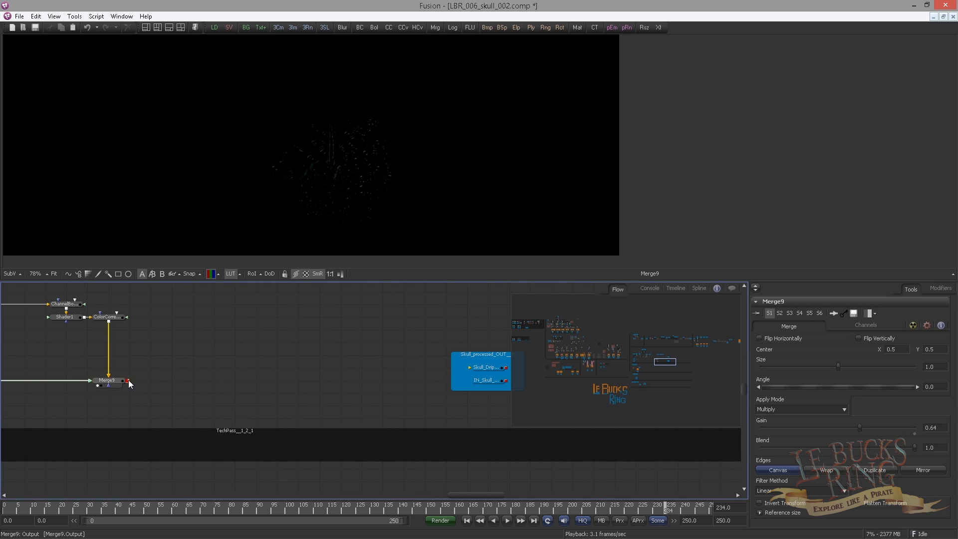
drag(128, 381, 471, 368)
drag(388, 403, 303, 403)
scroll(294, 384, up, 1)
drag(429, 354, 429, 367)
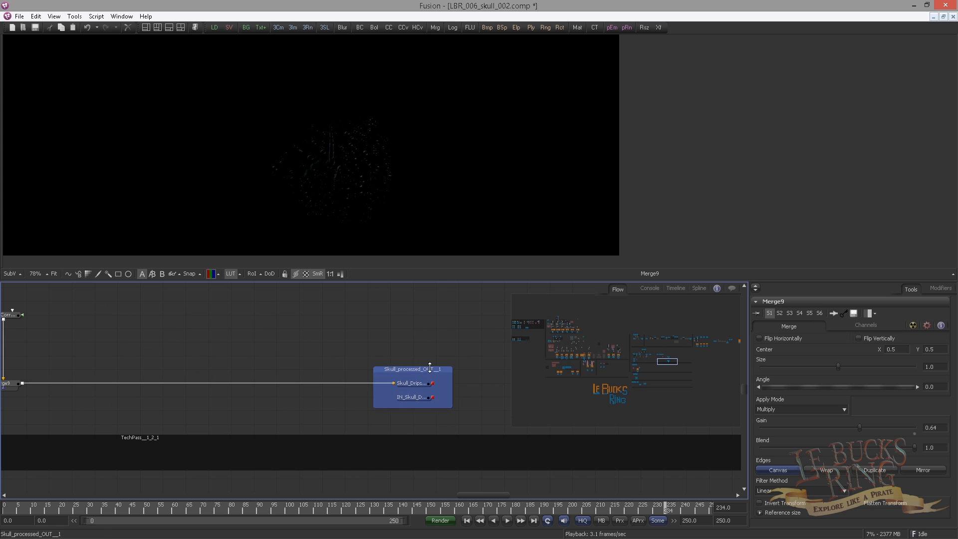
scroll(226, 349, down, 2)
drag(169, 352, 278, 346)
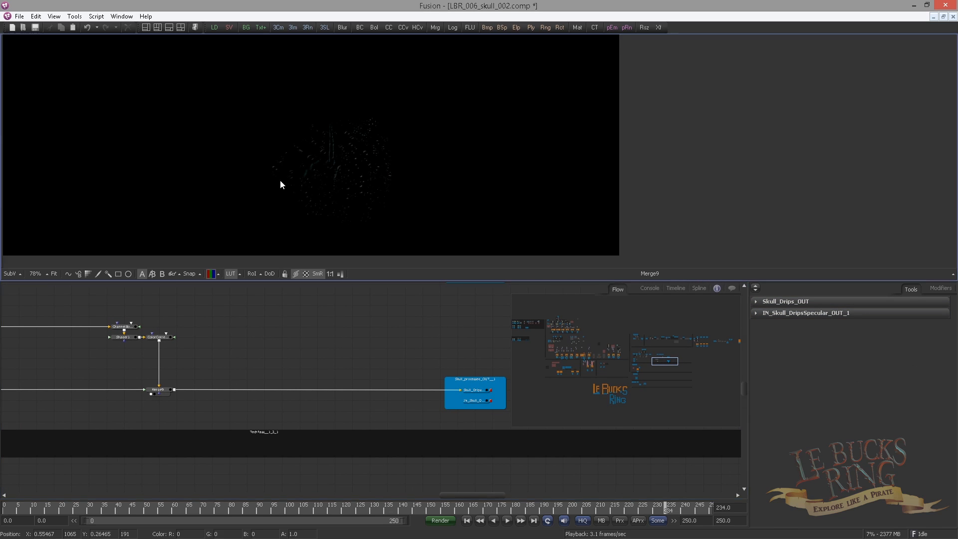
- Paste an instance of IN_Skull_DripsSpecular_OUT_1 into the Skull_Drops_OUT_ group
drag(281, 181, 276, 191)
scroll(276, 191, up, 1)
scroll(241, 371, down, 1)
drag(244, 369, 220, 358)
drag(453, 373, 360, 356)
scroll(357, 355, up, 4)
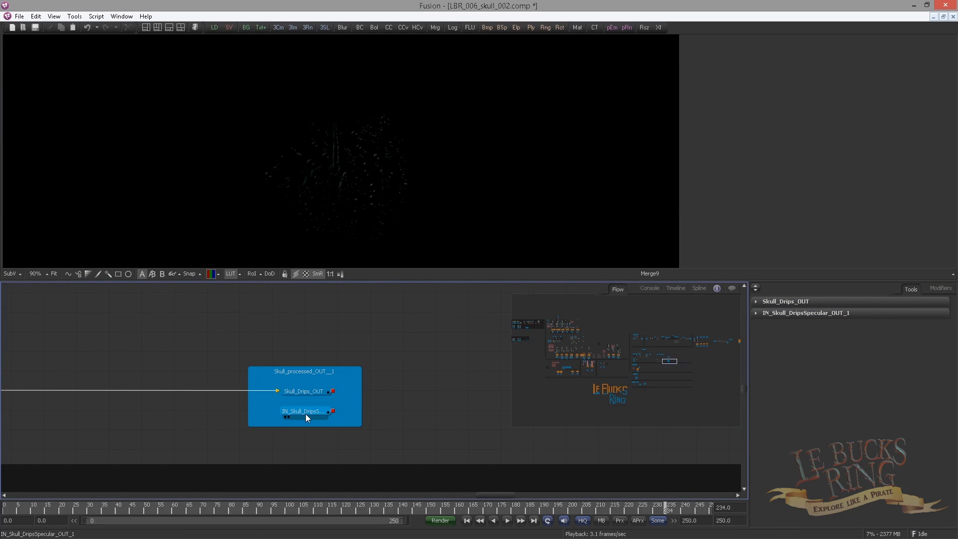
click(307, 412)
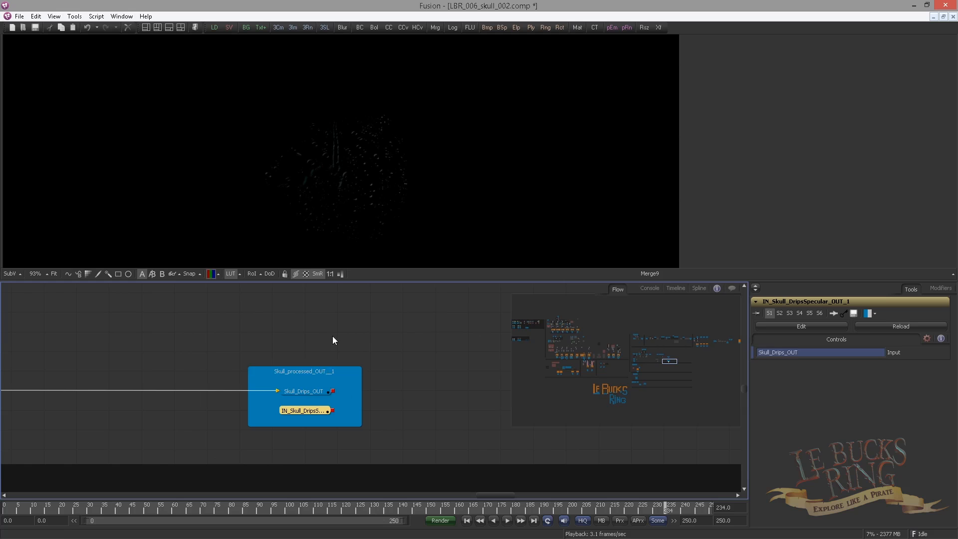
scroll(332, 337, down, 4)
drag(187, 356, 268, 411)
scroll(226, 357, up, 4)
click(227, 366)
key(ctrl+shift+v)
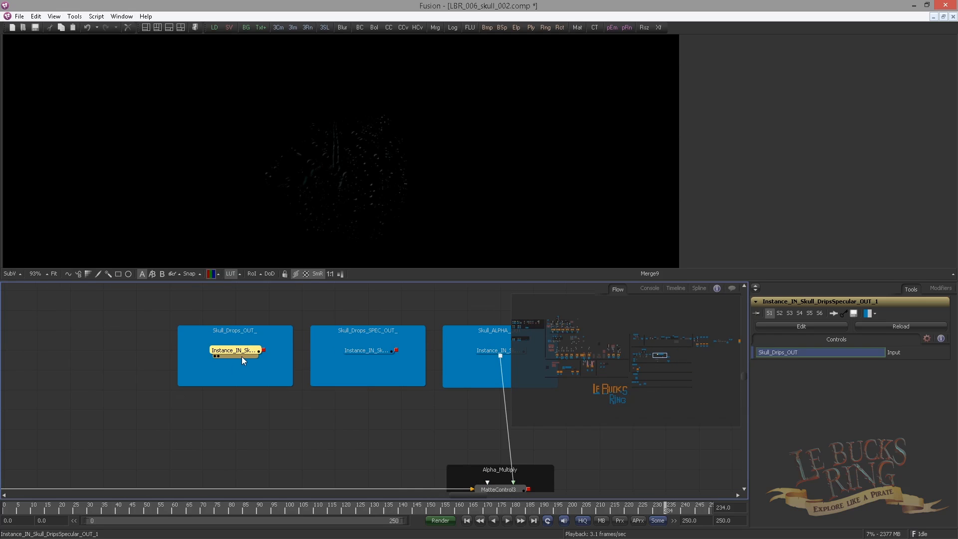
- Display ColorCorrector10 on the skull ring's main line
drag(323, 432, 289, 409)
scroll(288, 409, down, 2)
drag(354, 372, 386, 328)
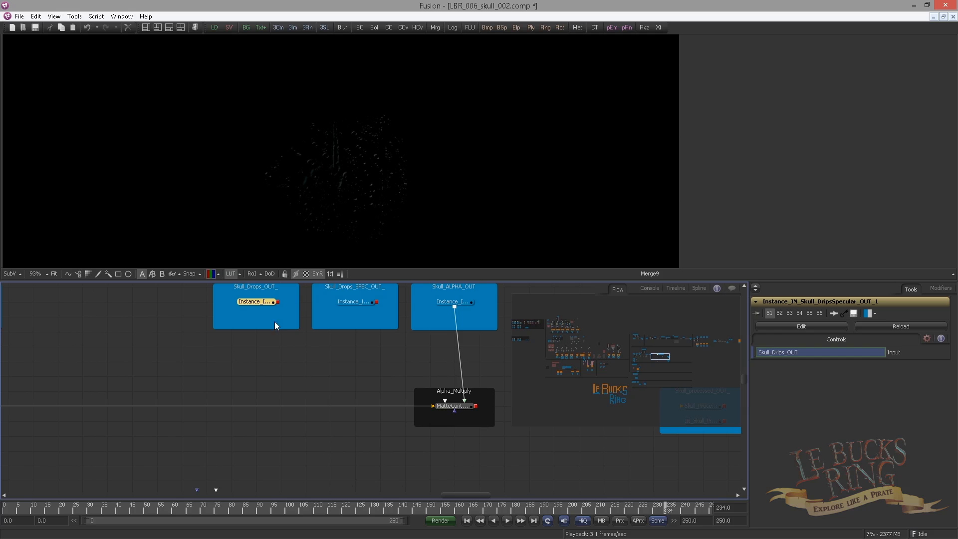
scroll(298, 383, down, 2)
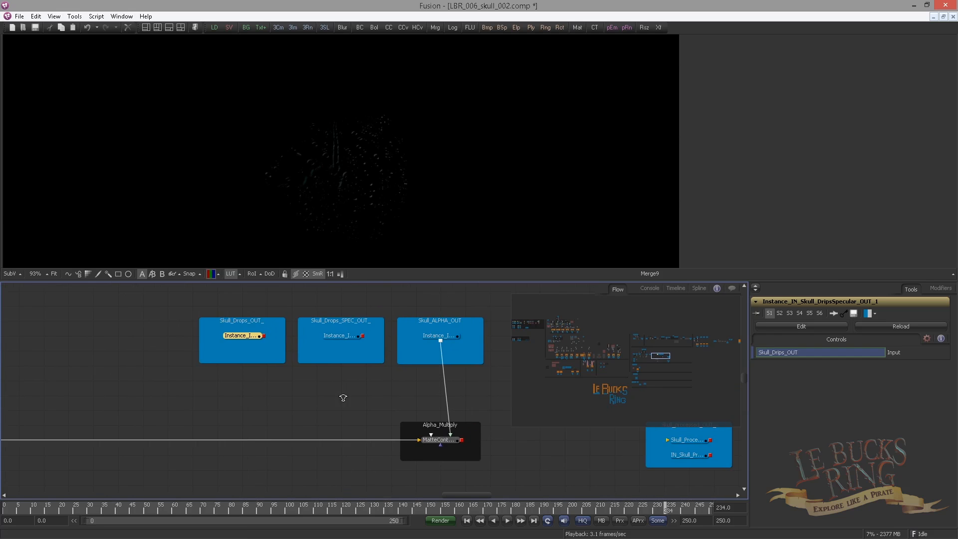
click(296, 383)
scroll(294, 382, up, 1)
scroll(208, 394, up, 1)
drag(288, 363, 429, 361)
scroll(429, 362, down, 1)
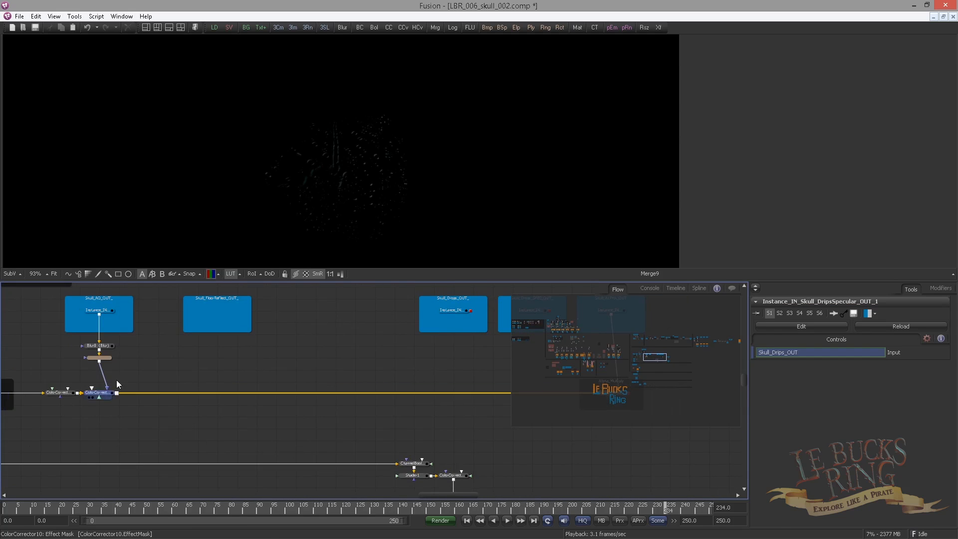
click(89, 398)
- Insert a Channel Booleans before Alpha_Multiply with the Skull_Drops_OUT_ instance as foreground, and display it
drag(250, 324, 134, 324)
scroll(199, 327, up, 2)
drag(435, 348, 327, 319)
key(ctrl+space)
text(bol)
key(Return)
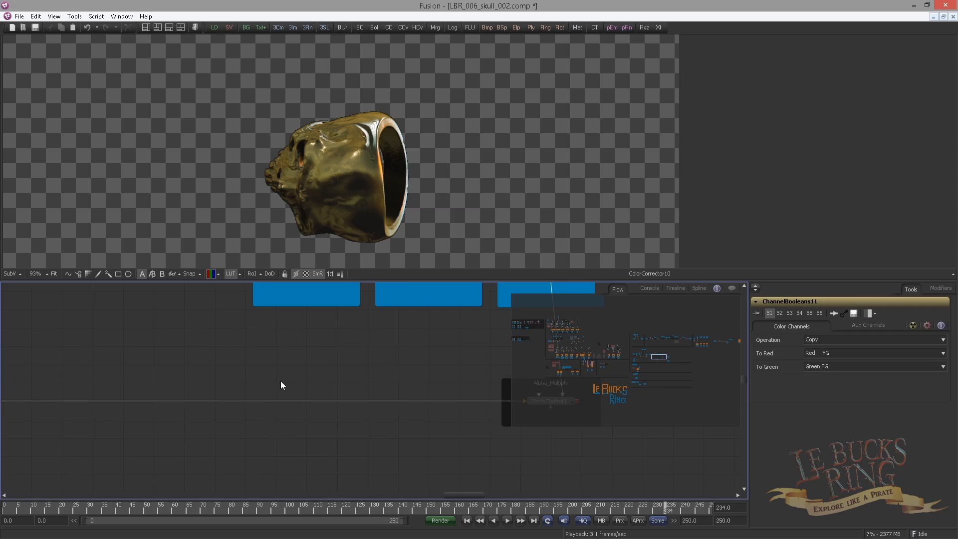
drag(340, 400, 330, 402)
scroll(317, 424, down, 1)
drag(319, 366, 313, 447)
key(1)
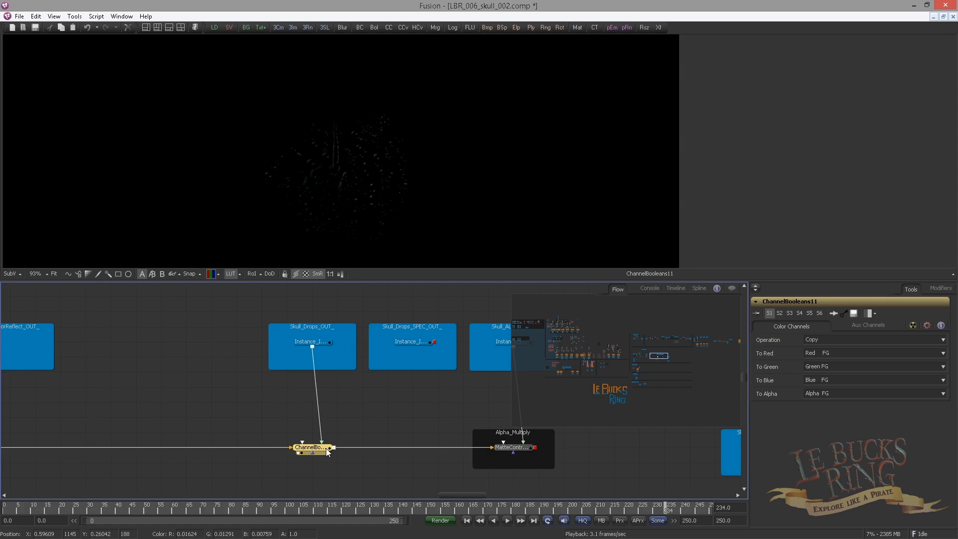
- Set the Channel Booleans operation to Add and its alpha to Do Nothing, and compare the ring with the node bypassed
click(817, 339)
click(813, 353)
click(818, 393)
click(817, 409)
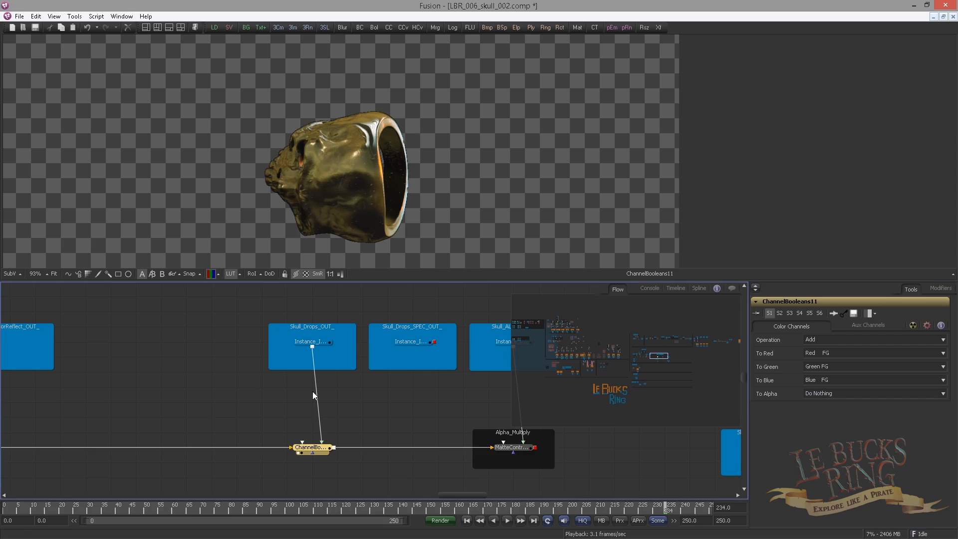
key(ctrl+p)
drag(362, 175, 423, 184)
- Insert a copy of the Channel Booleans after the first, with the Skull_Drops_SPEC_OUT_ instance as foreground, and display it
drag(408, 370, 383, 364)
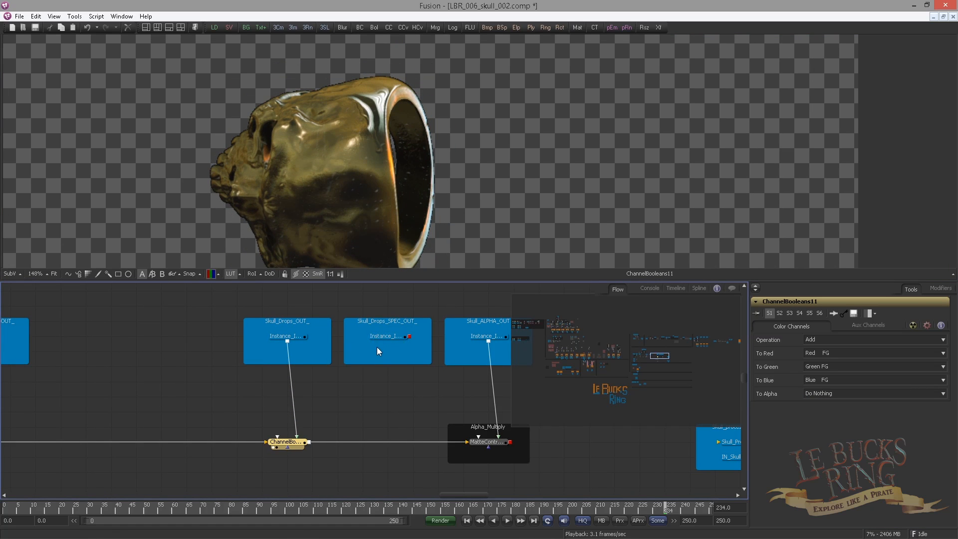
key(ctrl+v)
drag(329, 443, 379, 443)
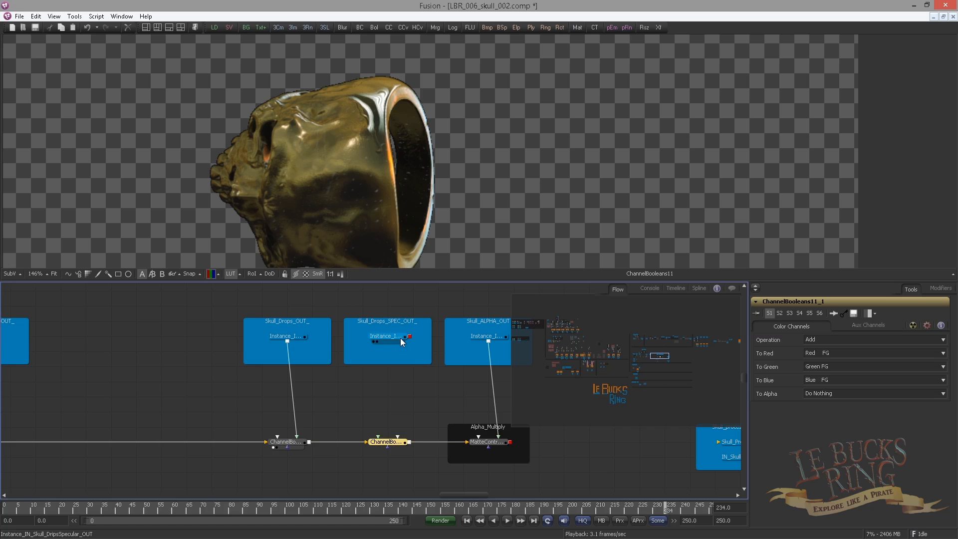
key(1)
drag(408, 335, 398, 438)
key(1)
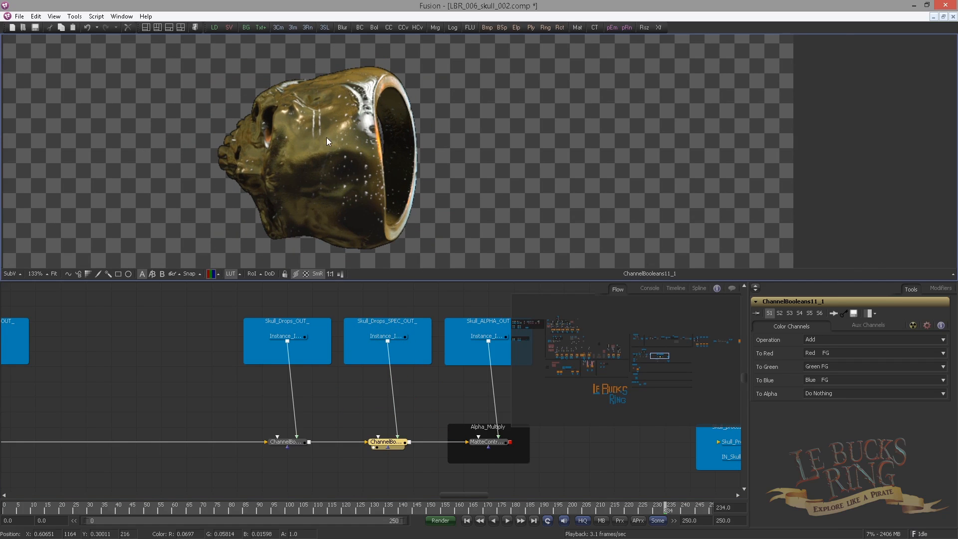
- Add two Bitmap masks to the flow above the drops normal pass line
mouse_move(376, 380)
mouse_down()
mouse_move(421, 381)
mouse_move(376, 363)
mouse_up()
scroll(376, 363, down, 2)
drag(281, 358, 304, 350)
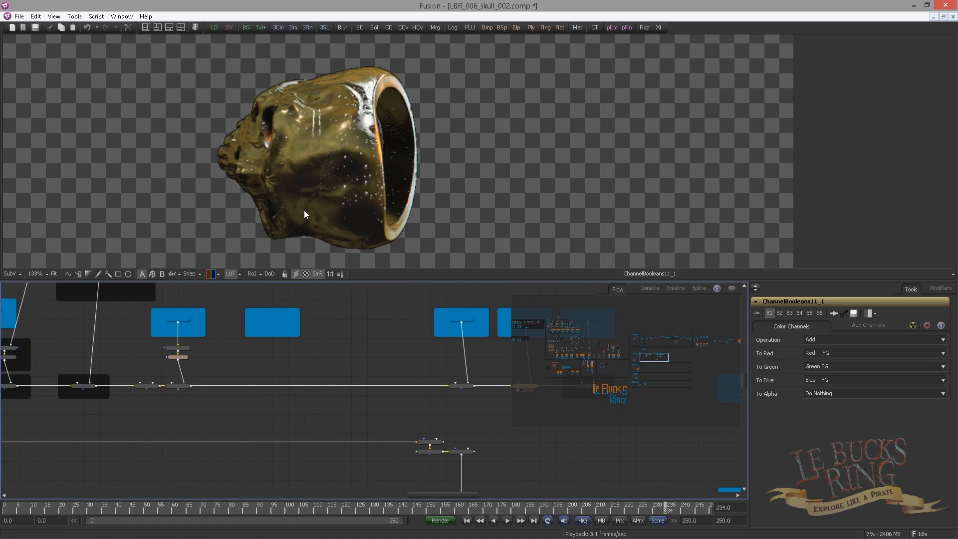
drag(421, 293, 324, 307)
drag(276, 345, 268, 340)
scroll(172, 442, down, 1)
drag(172, 441, 310, 346)
scroll(236, 396, up, 1)
scroll(239, 300, up, 3)
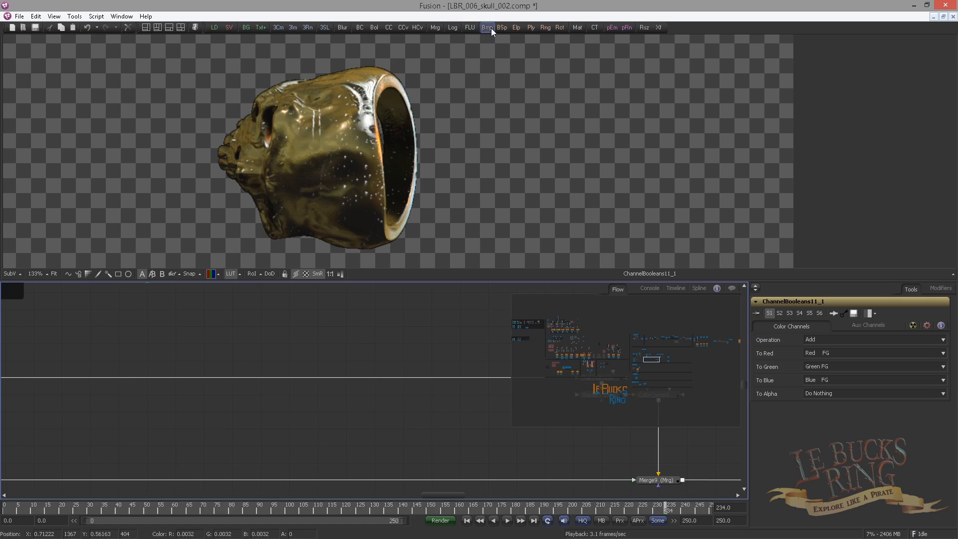
drag(488, 28, 291, 324)
drag(172, 363, 254, 357)
scroll(254, 357, down, 1)
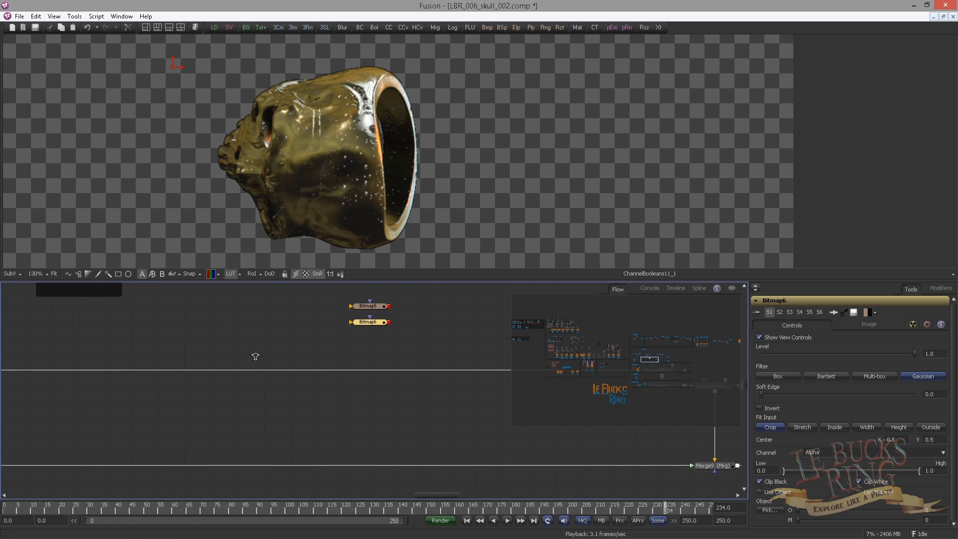
- Add a pipe router on the drops normal pass line and connect it to both Bitmap masks
alt+click(315, 367)
drag(322, 368, 350, 312)
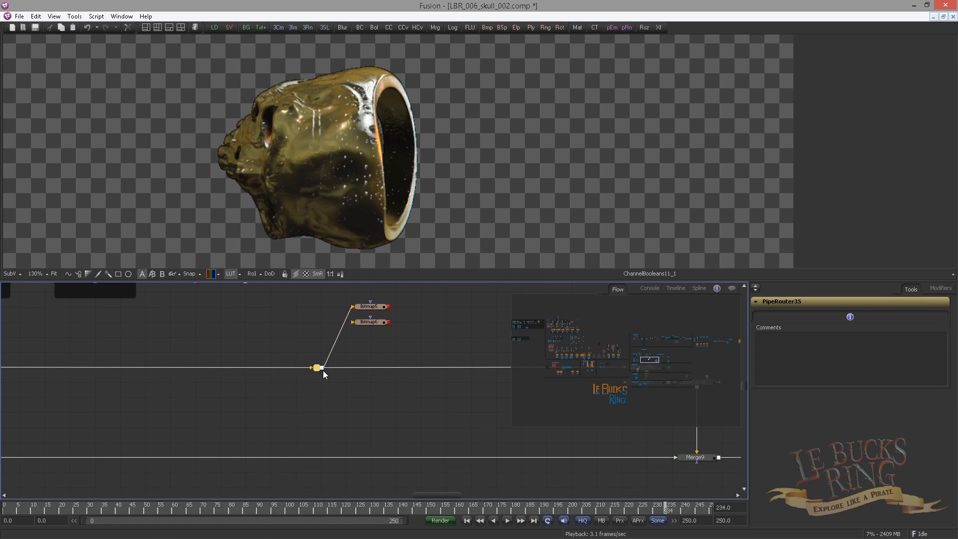
drag(379, 345, 266, 382)
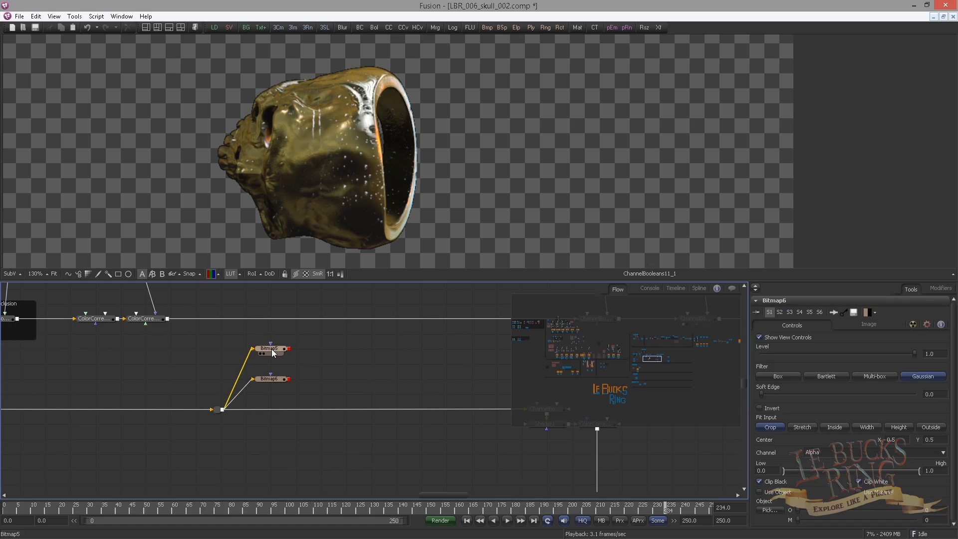
- Display Bitmap5 and set its channel to Green, low to 0.52, high to 0.63 and soft edge to 0.00019
drag(264, 186, 264, 186)
click(268, 348)
click(815, 452)
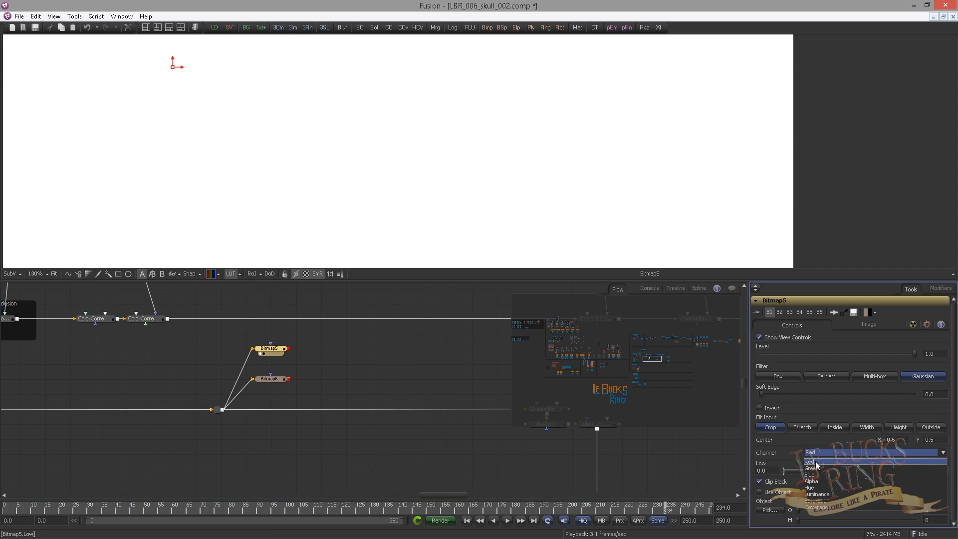
click(815, 460)
click(818, 452)
click(819, 461)
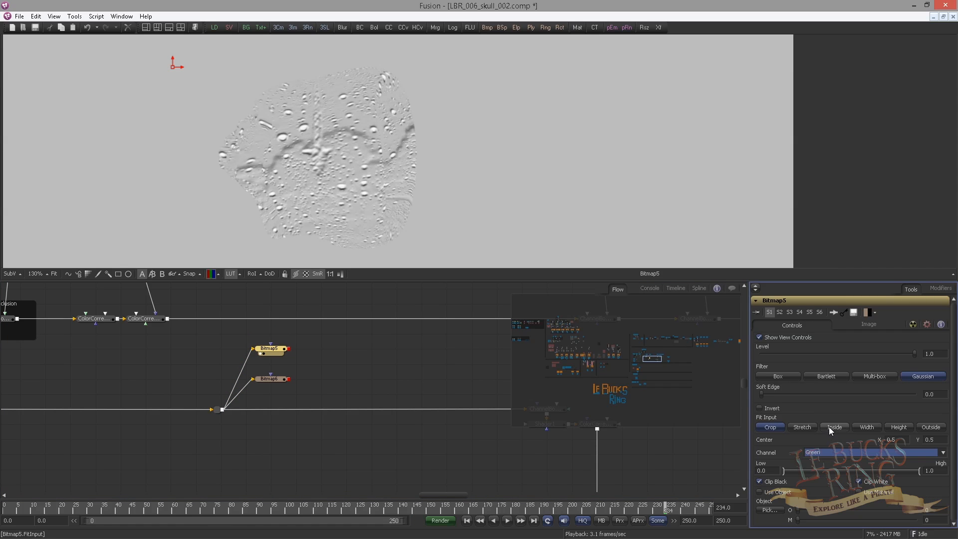
drag(767, 471, 754, 473)
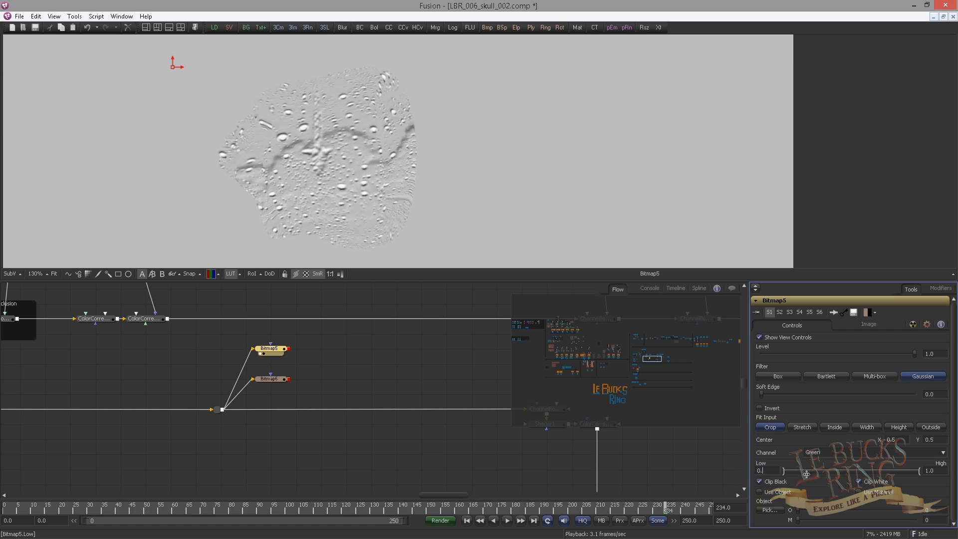
text(52)
key(Tab)
text(0.6)
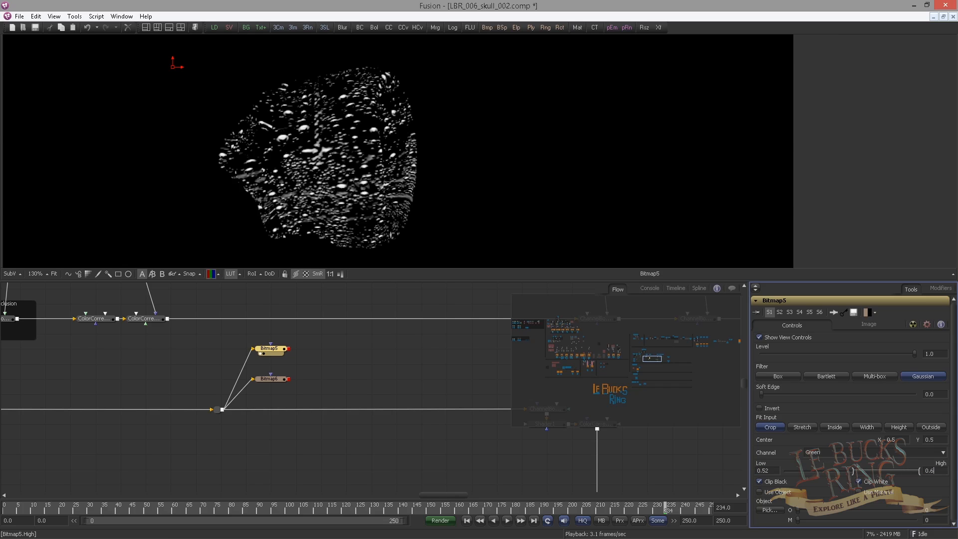
text(3)
key(Return)
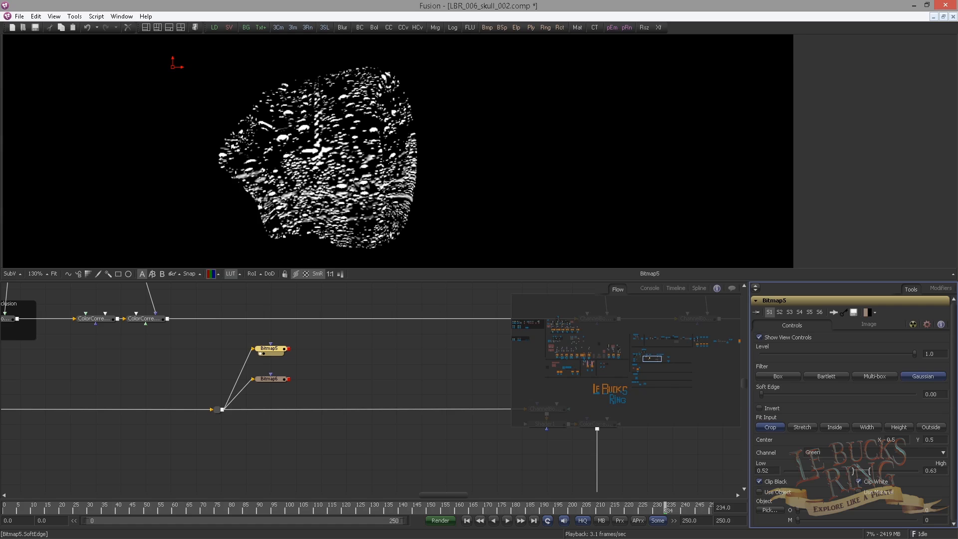
key(Return)
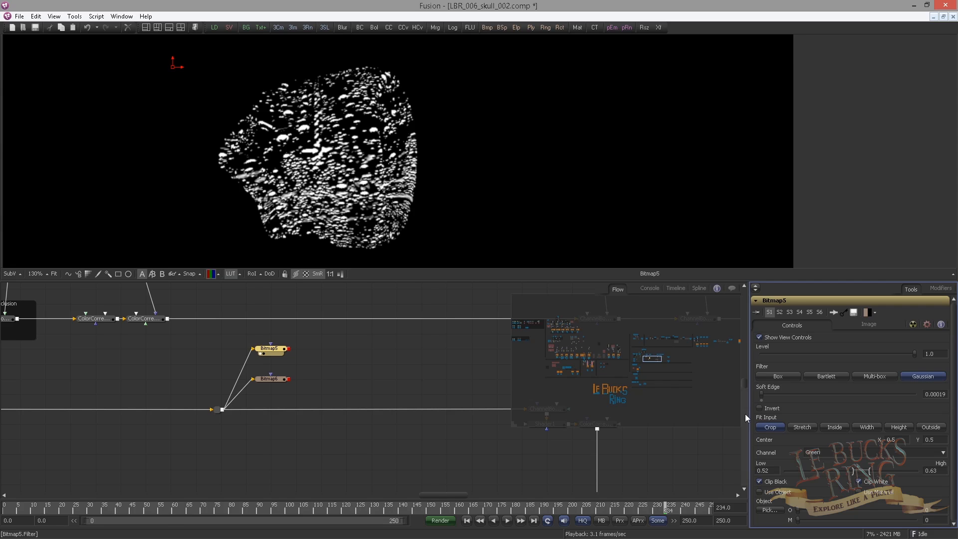
- Display Bitmap6 and set its channel to Red, low to 0.523, high to 0.635 and soft edge to 0.00019
click(269, 379)
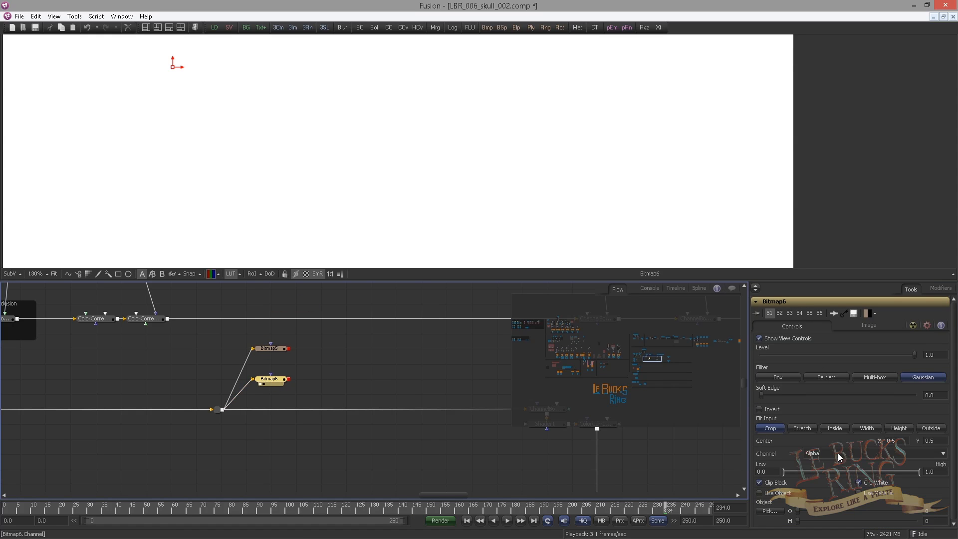
click(837, 453)
click(841, 463)
key(Tab)
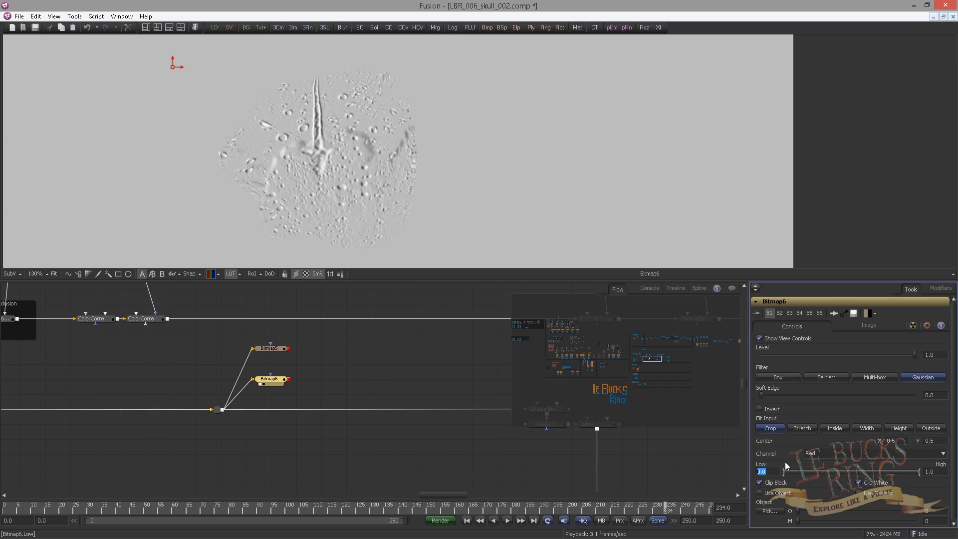
text(0.523)
key(Tab)
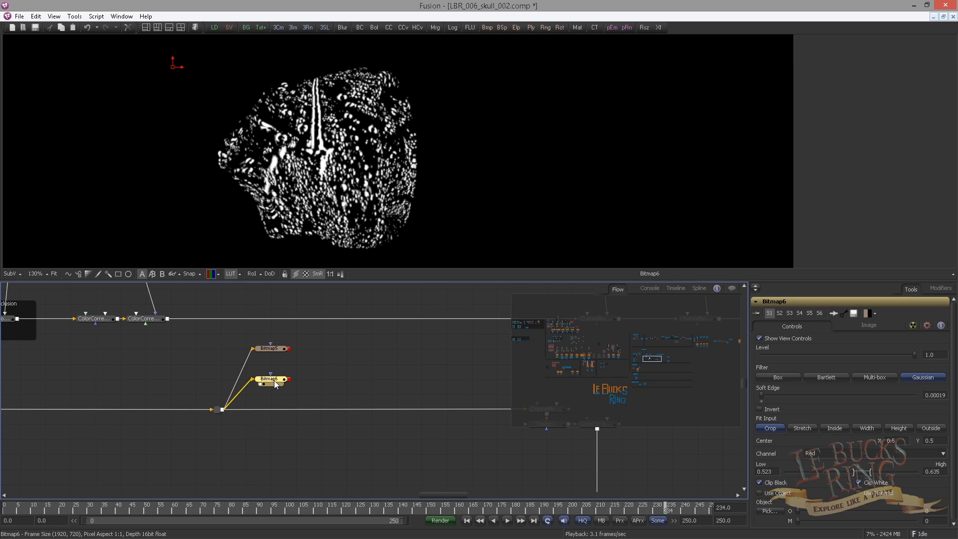
- Connect Bitmap6 into Bitmap5's effect mask input to combine both drops masks, and display Bitmap5
drag(289, 379, 280, 350)
drag(280, 348, 315, 250)
click(280, 347)
scroll(340, 378, down, 2)
drag(340, 377, 102, 381)
drag(205, 365, 297, 335)
drag(254, 367, 272, 339)
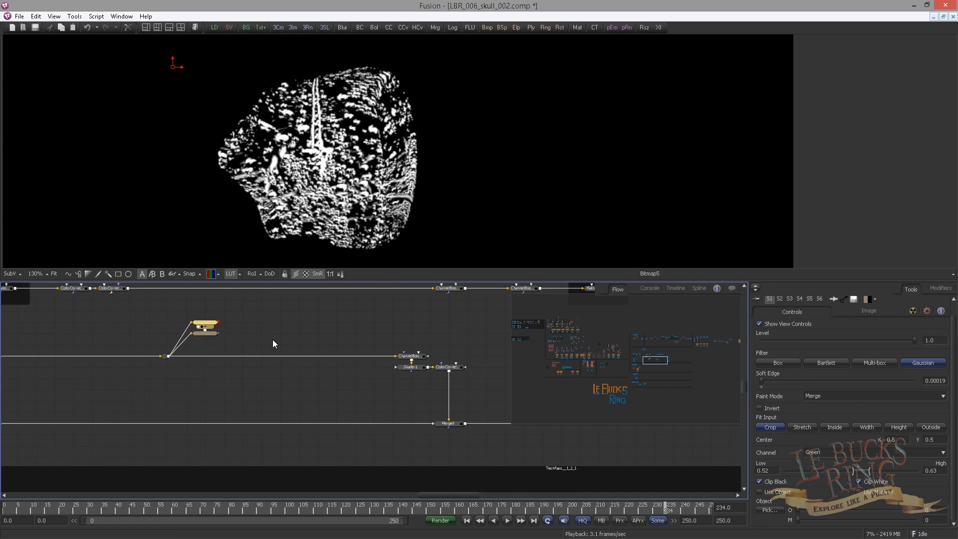
- Add a pipe router on the floor shadows line and another Bitmap mask fed by Bitmap5
alt+click(222, 424)
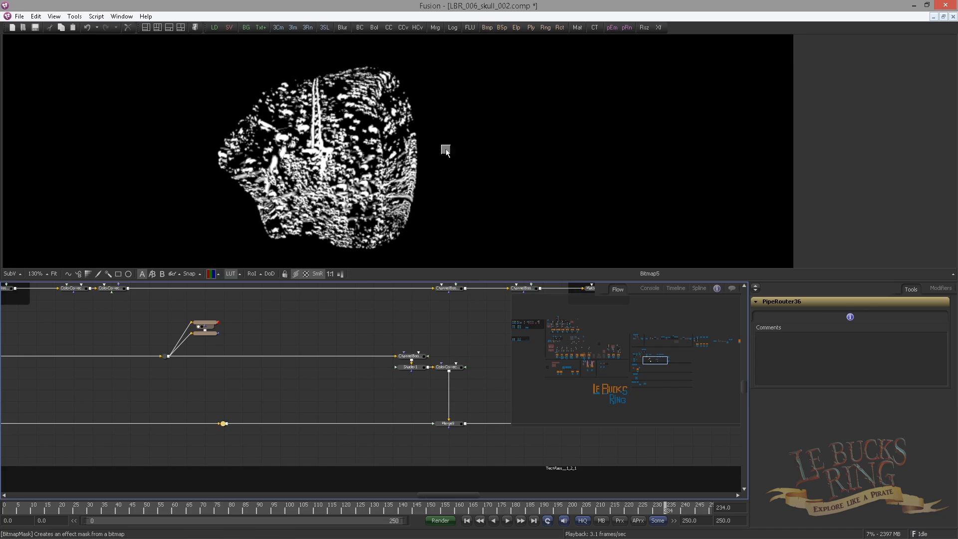
click(214, 330)
drag(239, 328, 258, 323)
drag(222, 367, 317, 361)
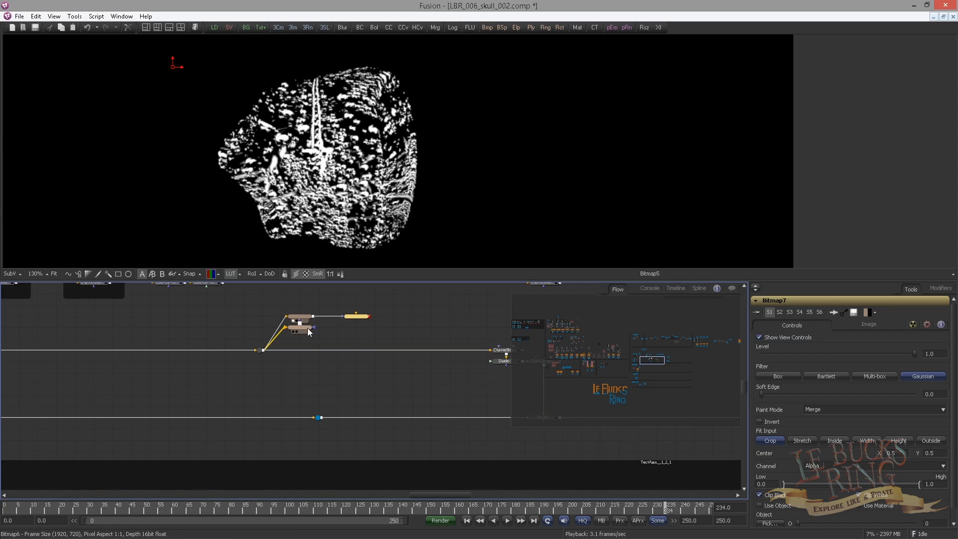
drag(335, 330, 403, 310)
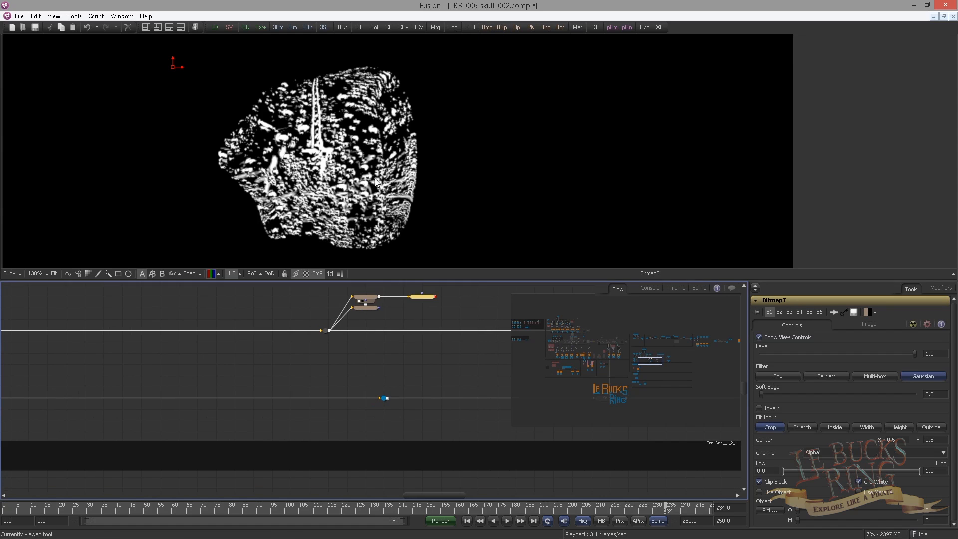
- Add a Bitmap mask fed by the floor shadows router, set its channel to Red, and display it
drag(487, 28, 423, 365)
scroll(370, 364, up, 2)
drag(369, 363, 292, 377)
drag(319, 426, 374, 426)
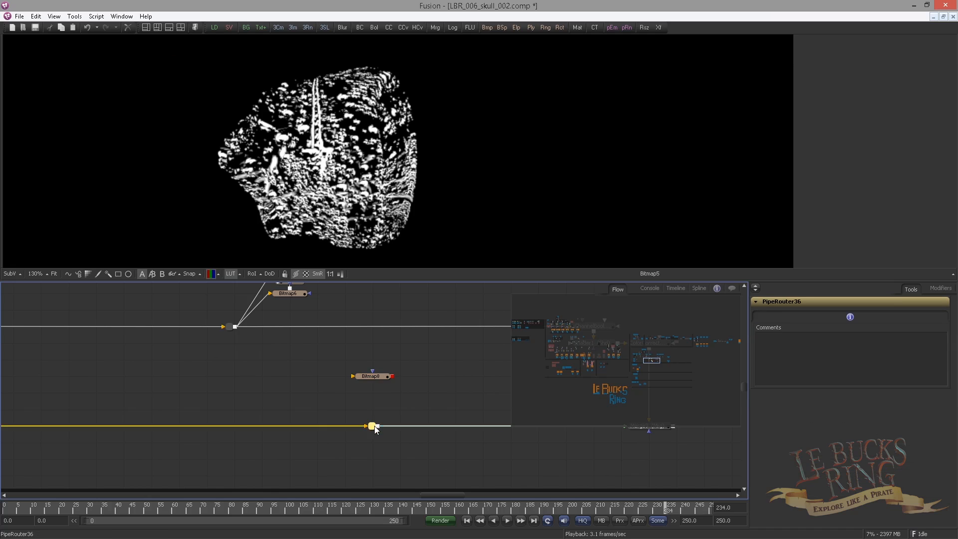
key(1)
click(374, 377)
key(1)
drag(377, 368, 362, 429)
click(823, 452)
click(823, 462)
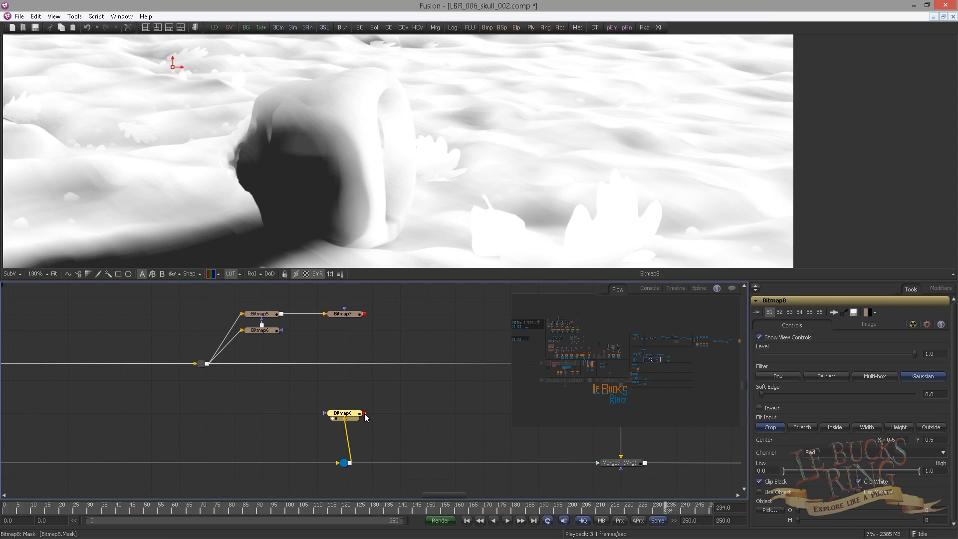
- Connect Bitmap8 into Bitmap7's effect mask input, display Bitmap7 and set its paint mode to Multiply
drag(348, 314, 350, 316)
click(360, 316)
key(1)
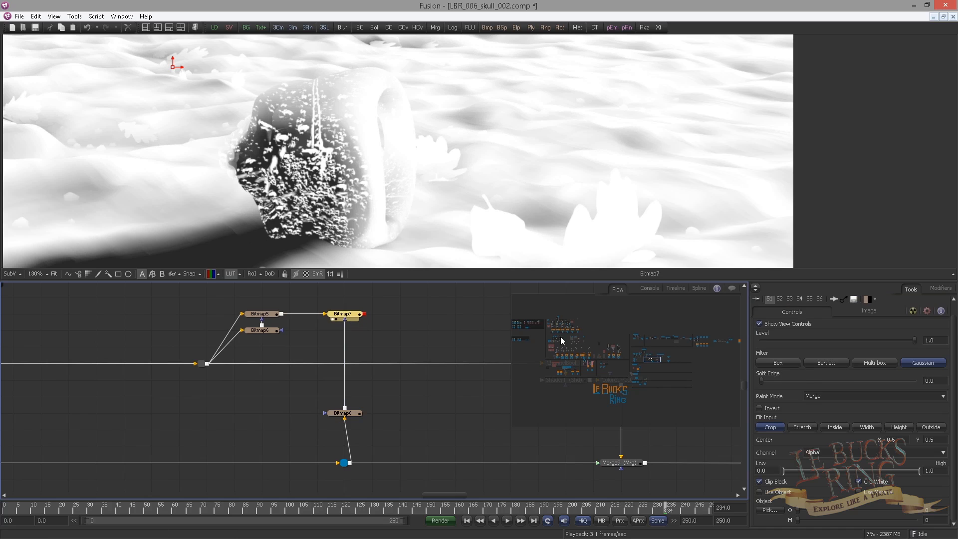
click(816, 396)
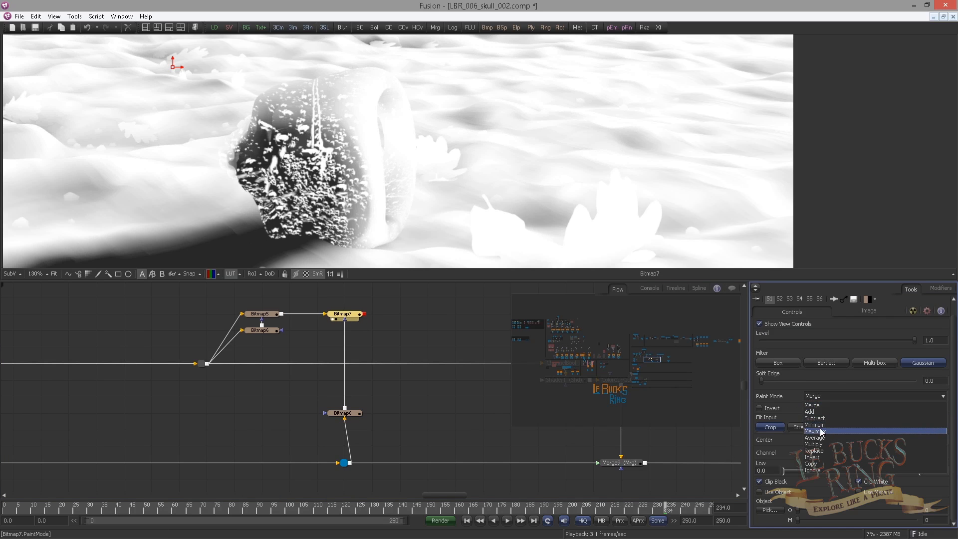
click(809, 444)
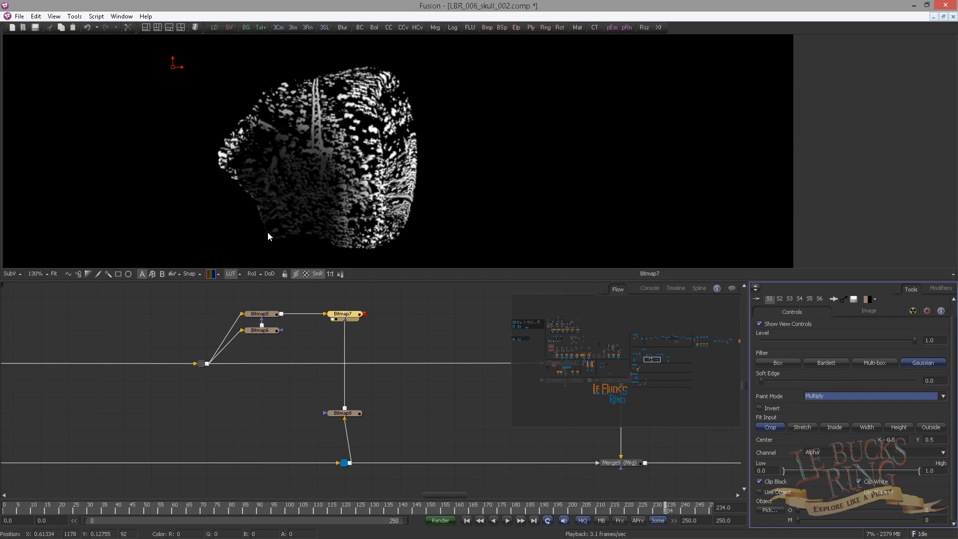
scroll(264, 231, down, 2)
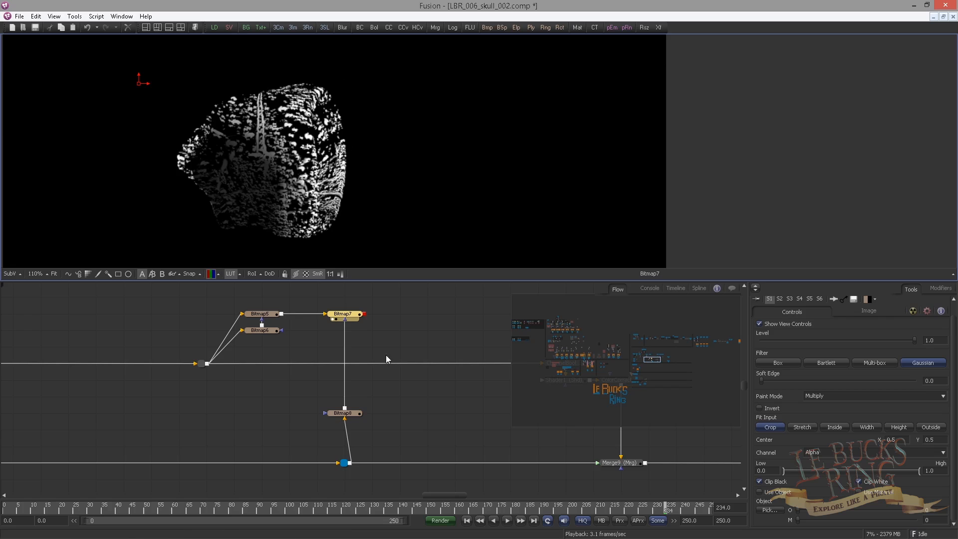
- Display the drops specular Channel Booleans node and connect Bitmap7 to it as its effect mask
scroll(344, 357, down, 2)
drag(300, 348, 287, 413)
scroll(211, 372, down, 2)
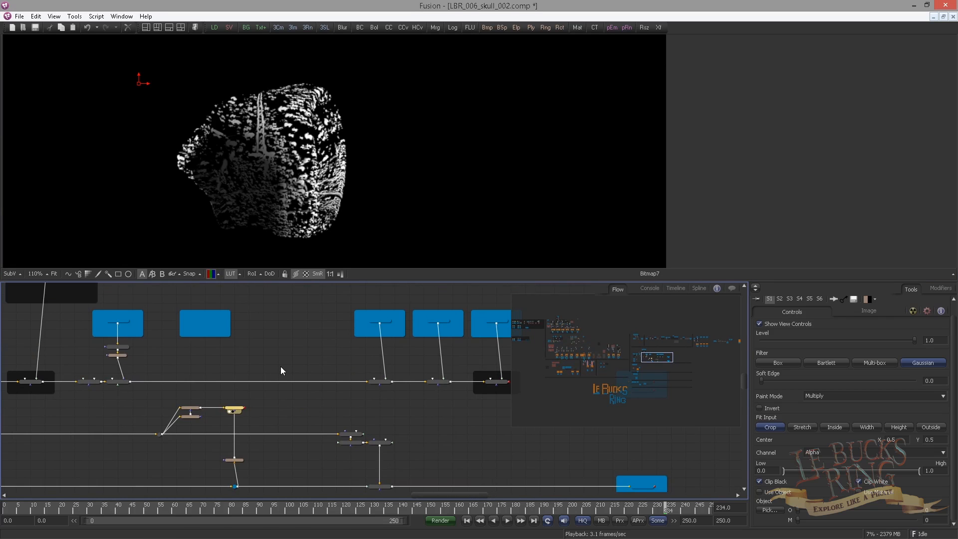
scroll(439, 360, up, 2)
drag(343, 393, 330, 252)
drag(375, 380, 423, 366)
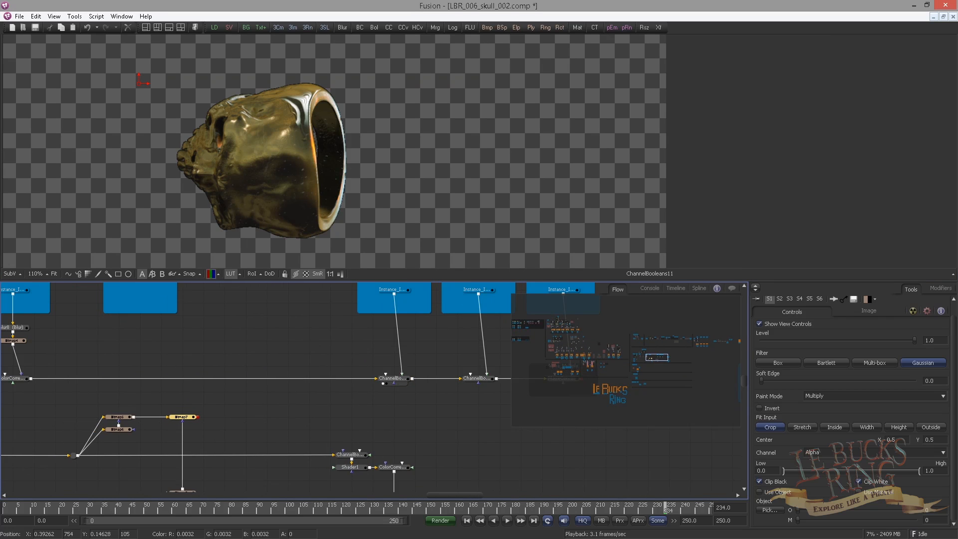
drag(553, 473, 539, 457)
drag(185, 399, 320, 434)
drag(423, 356, 331, 253)
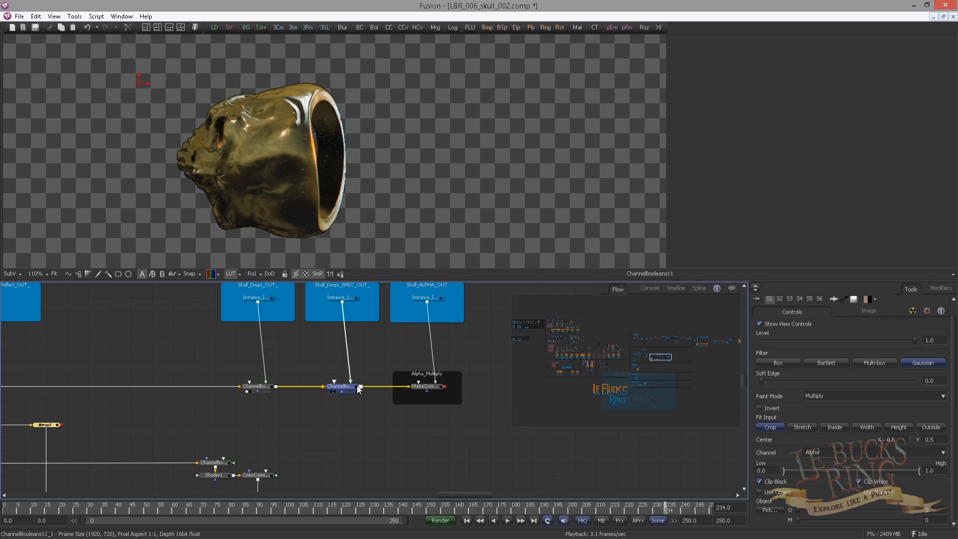
drag(230, 367, 278, 333)
drag(109, 391, 345, 396)
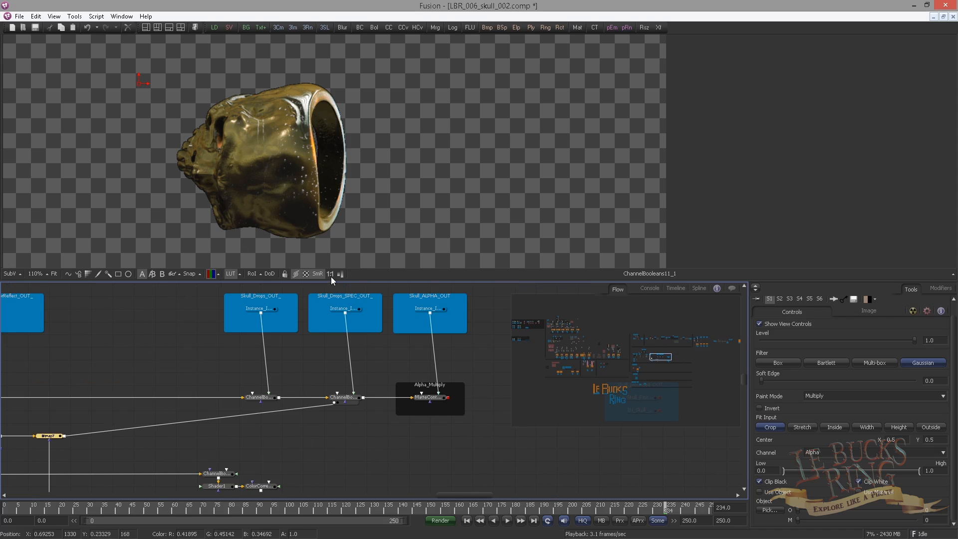
- Add a pipe router on the mask line from Bitmap7 to tidy its connection to the drops specular Channel Booleans
drag(245, 370, 321, 349)
alt+click(226, 410)
drag(226, 410, 381, 414)
drag(222, 404, 233, 404)
scroll(285, 175, up, 3)
drag(285, 175, 292, 177)
drag(198, 355, 423, 351)
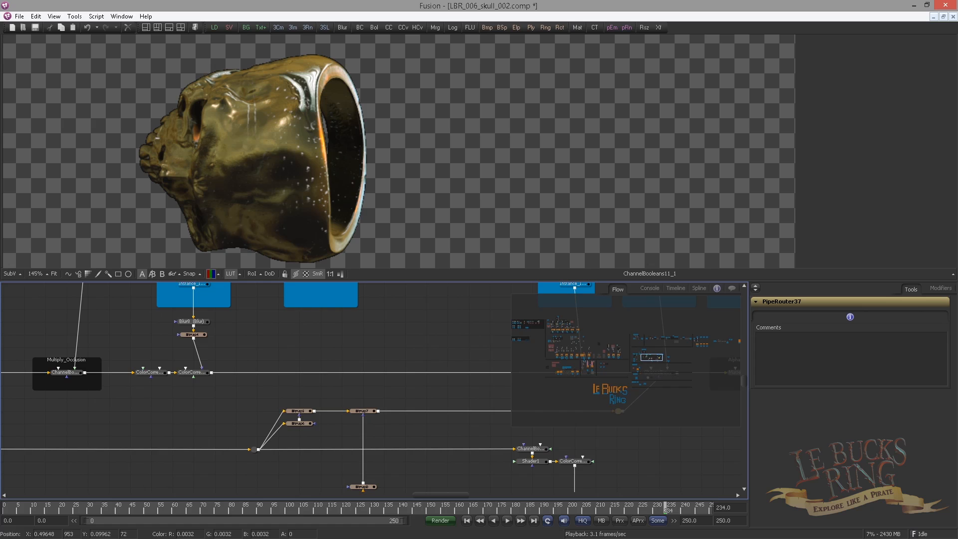
- Add a Displace tool fed by the output of ColorCorrector10
scroll(338, 332, up, 2)
scroll(100, 349, down, 5)
drag(148, 368, 449, 397)
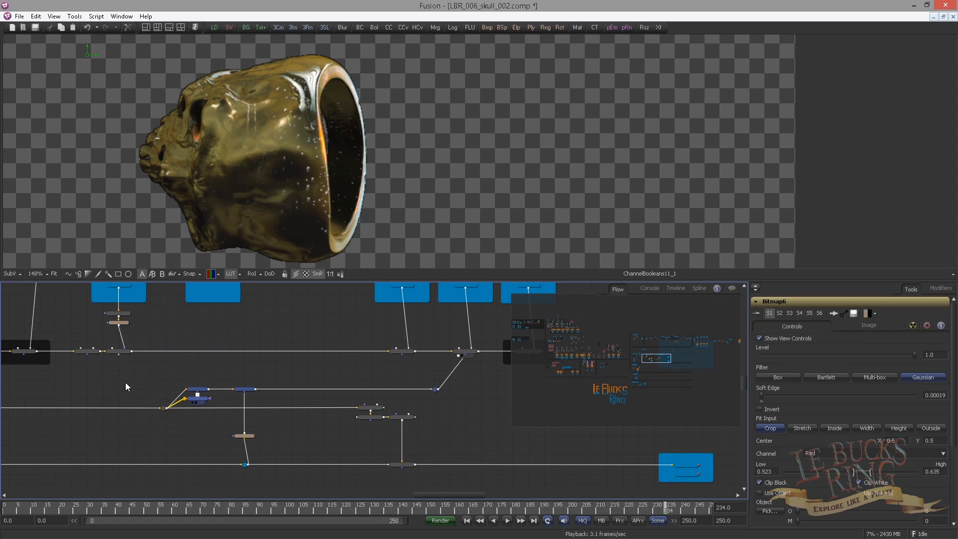
scroll(125, 382, up, 2)
key(ctrl+space)
text(disp)
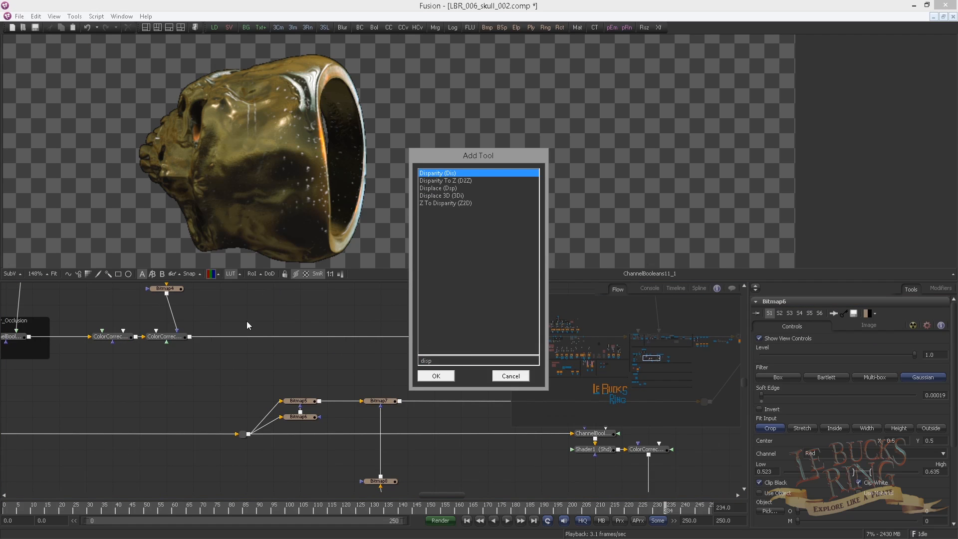
key(Down)
key(Down)
key(Return)
click(232, 357)
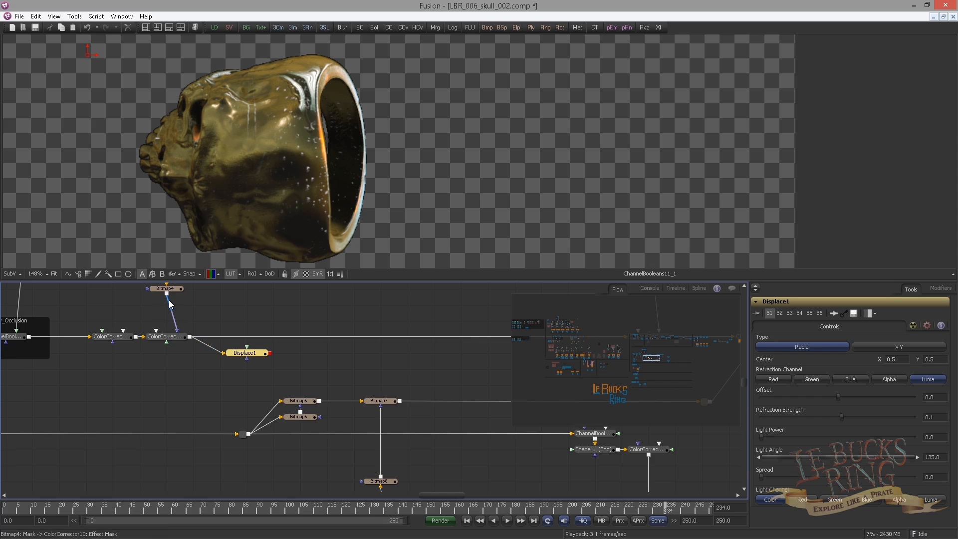
- Display Displace1, feed the drops normal pass router into its displacement map input, and compare it with the tool bypassed
drag(247, 332, 278, 408)
drag(269, 453, 292, 224)
drag(312, 372, 299, 321)
drag(306, 411, 315, 368)
scroll(171, 350, down, 2)
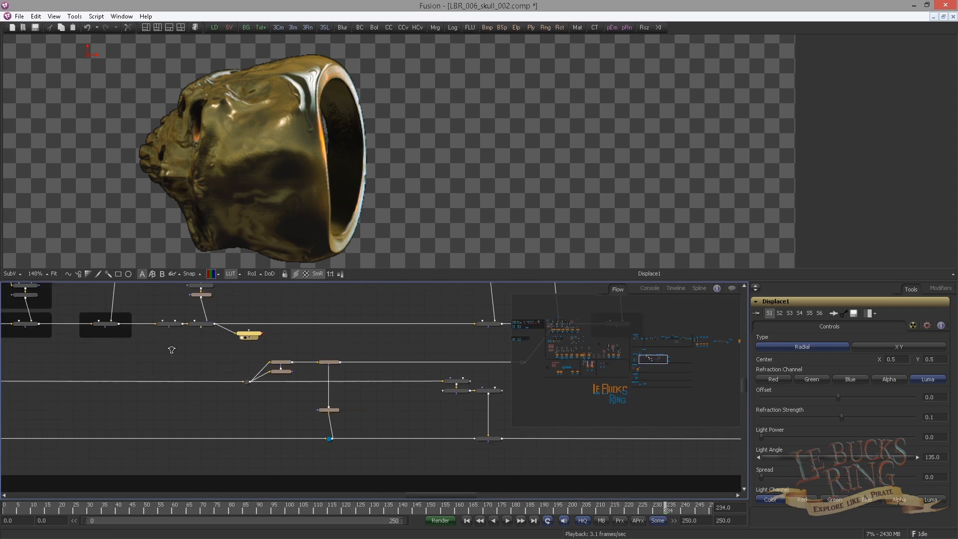
scroll(257, 353, up, 2)
drag(219, 163, 220, 162)
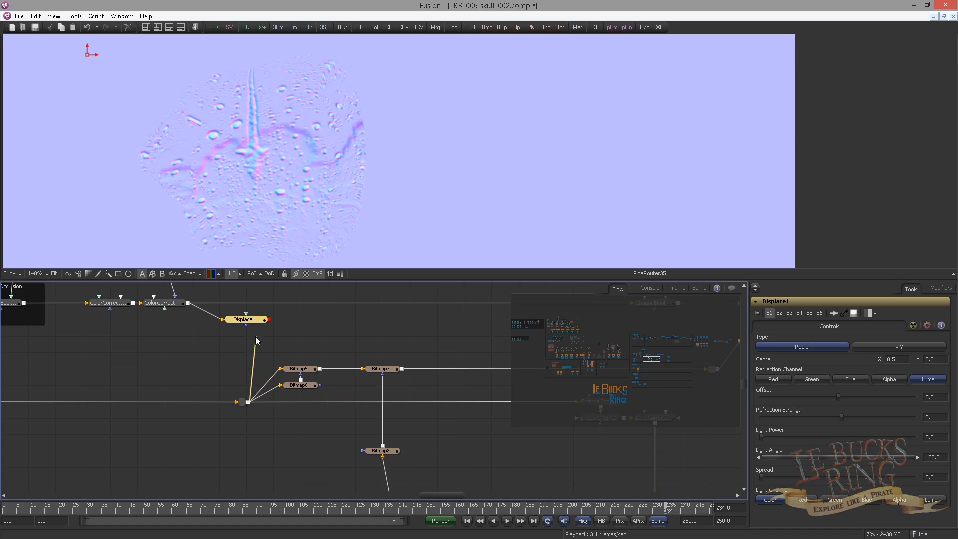
drag(256, 338, 239, 181)
key(ctrl+p)
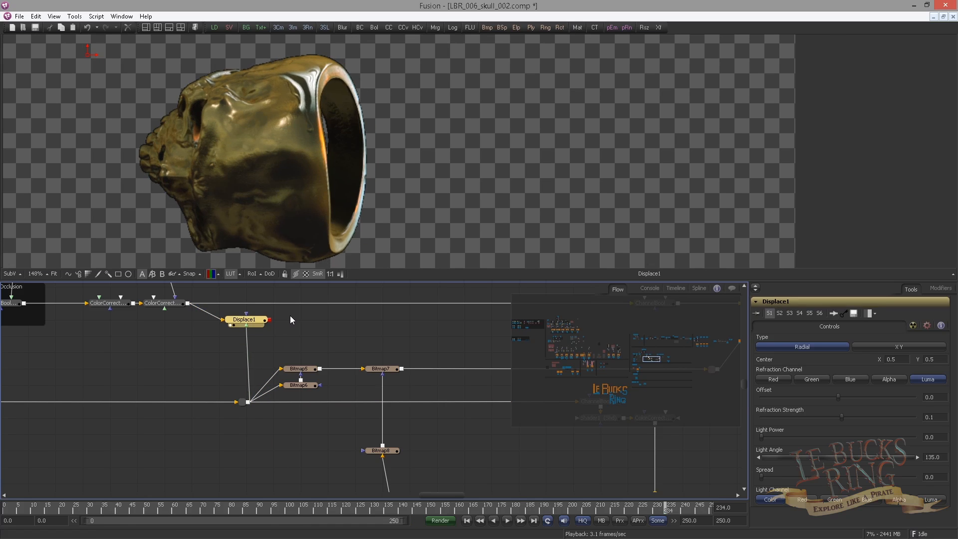
key(ctrl+p)
- Switch Displace1 to the XY type and set X Refraction to about 0.0052 and Y Refraction to about 0.0084
drag(252, 323, 199, 361)
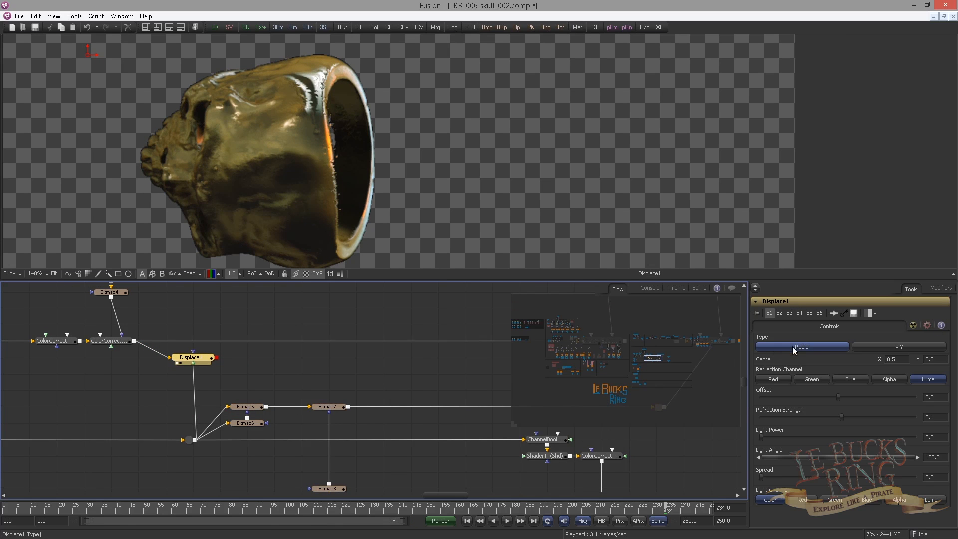
drag(575, 235, 304, 171)
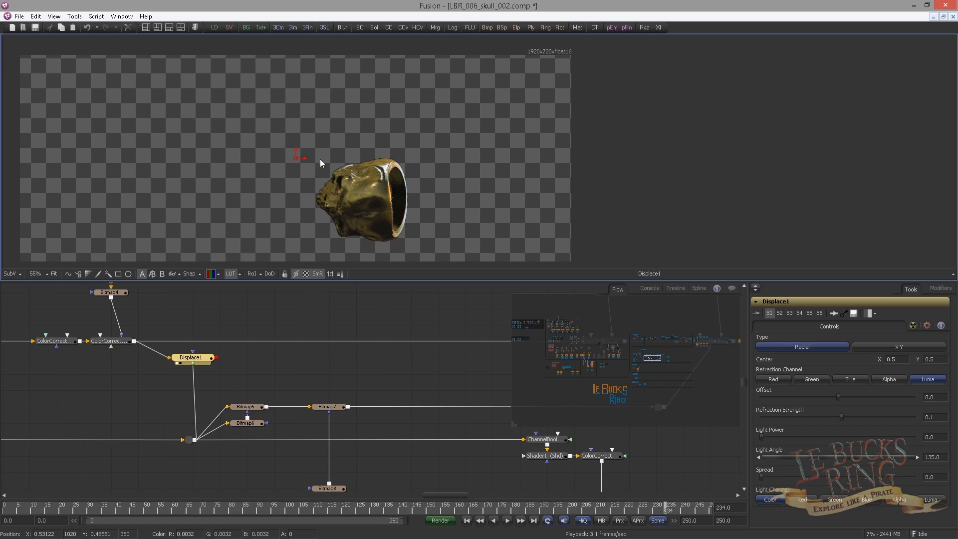
click(885, 346)
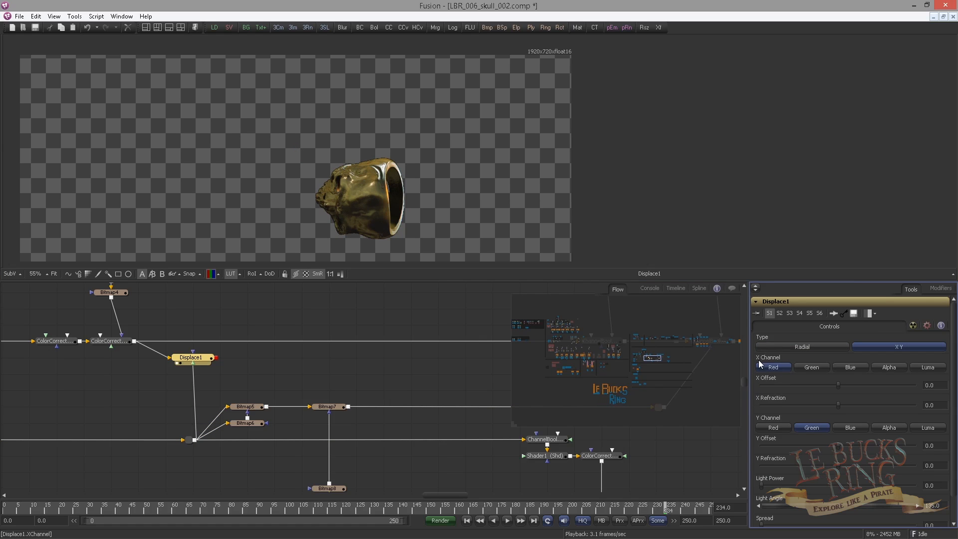
scroll(190, 363, up, 2)
drag(190, 363, 216, 352)
scroll(479, 202, up, 4)
drag(480, 202, 525, 161)
drag(838, 405, 842, 407)
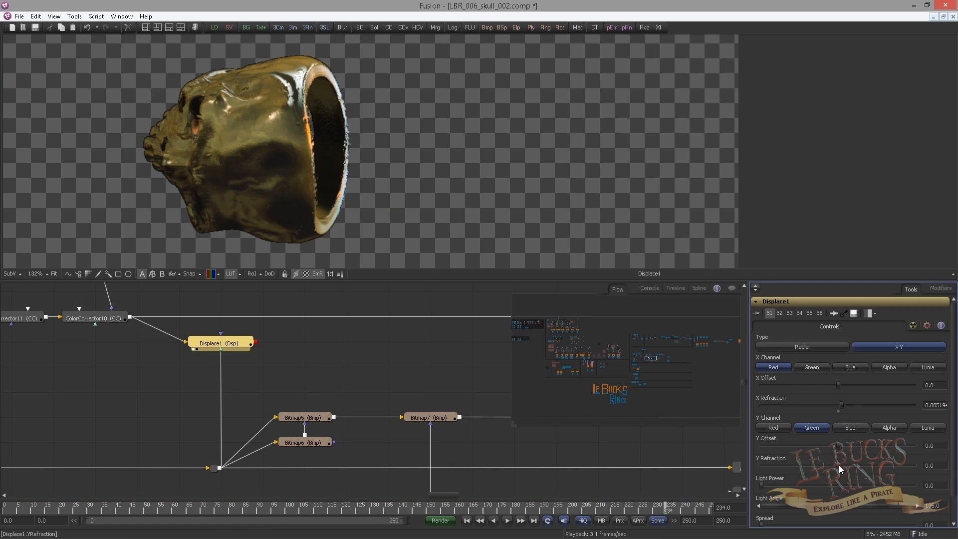
drag(839, 468, 846, 460)
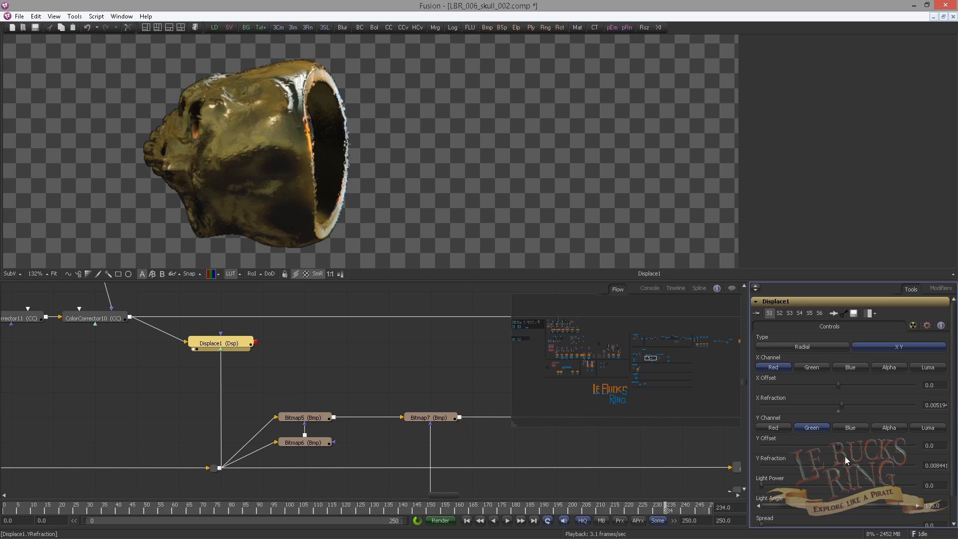
- Try X and Y offsets of -0.5 on Displace1, compare with the tool bypassed, and reset both offsets to 0
drag(842, 406, 761, 388)
drag(833, 447, 761, 446)
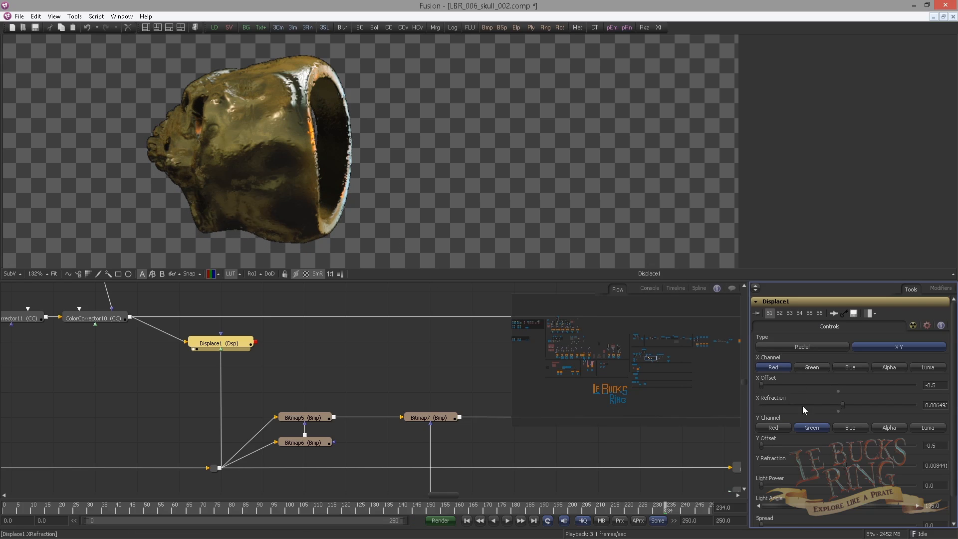
key(ctrl+p)
key(ctrl+p)
click(839, 392)
click(838, 446)
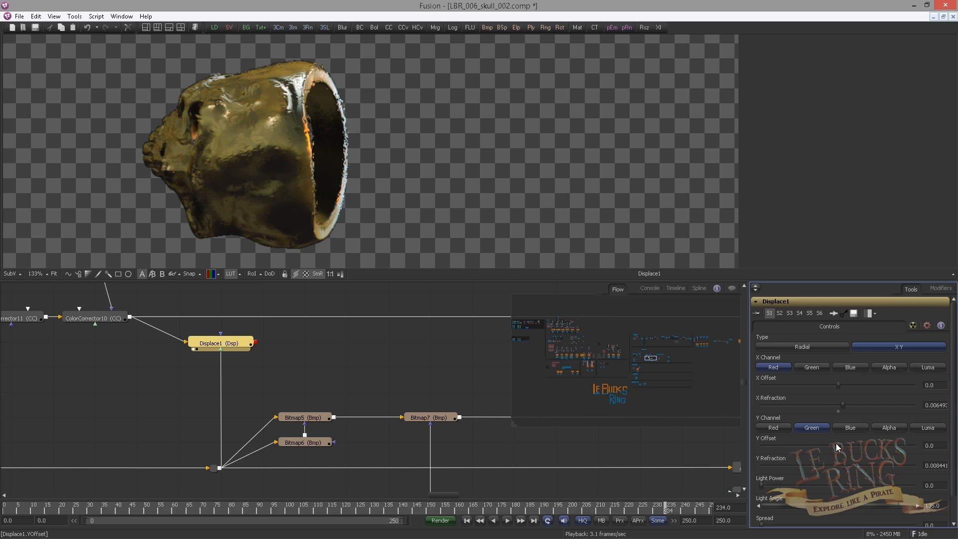
- Insert a Brightness Contrast tool between the normals router and Displace1, set its brightness to -0.5 and check its output
click(260, 379)
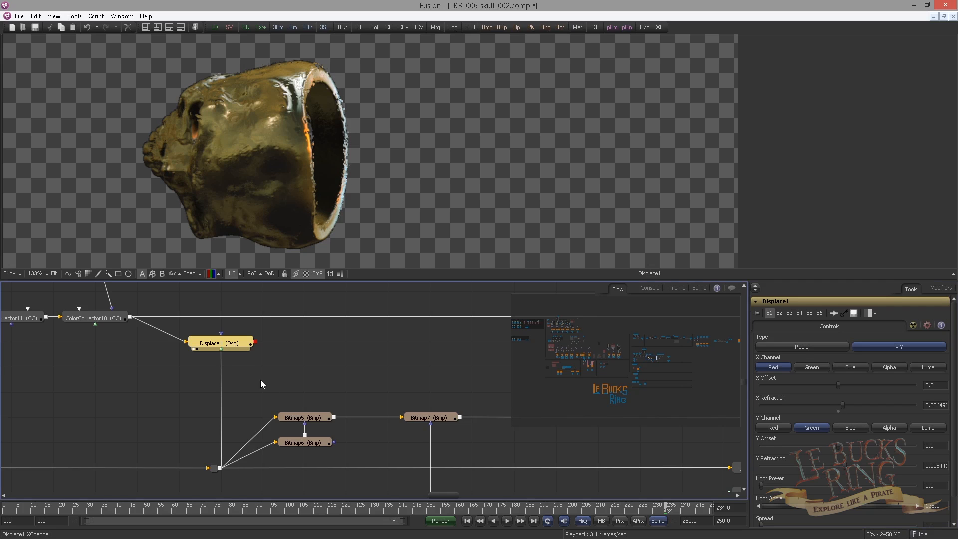
key(ctrl+space)
text(bc)
key(Return)
drag(248, 391, 208, 365)
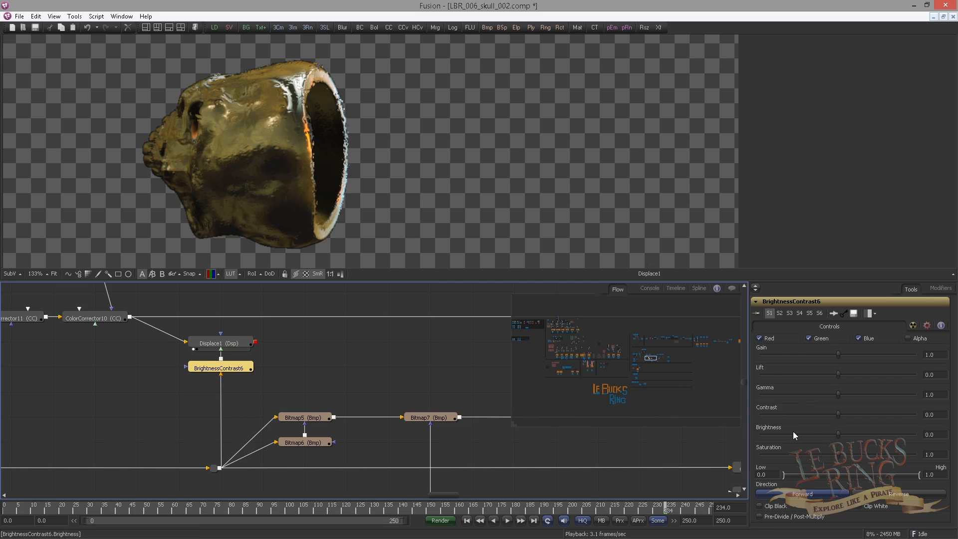
drag(837, 435, 867, 438)
text(-0.5)
key(Return)
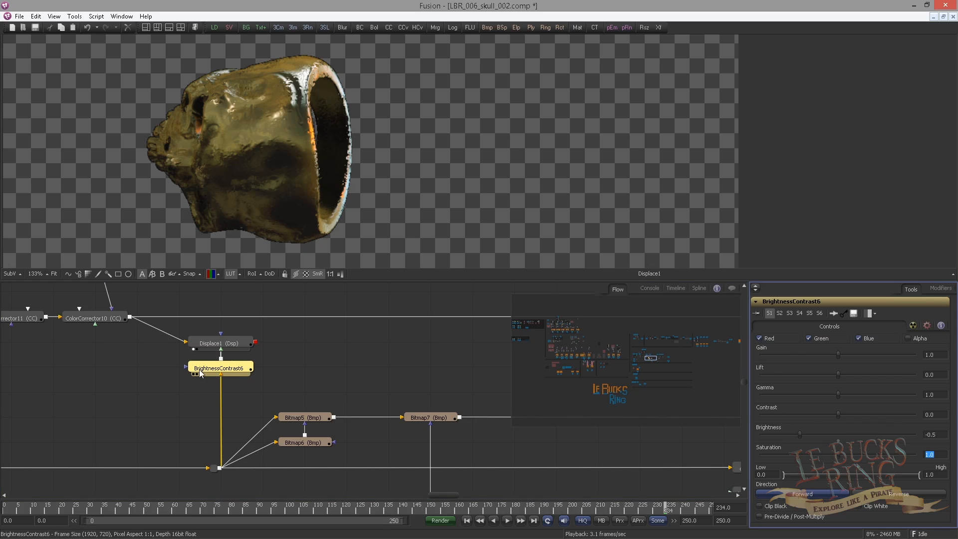
click(232, 366)
key(1)
key(1)
- Set Displace1's X Refraction to 0.026 and its Y Refraction to 0.033
click(231, 342)
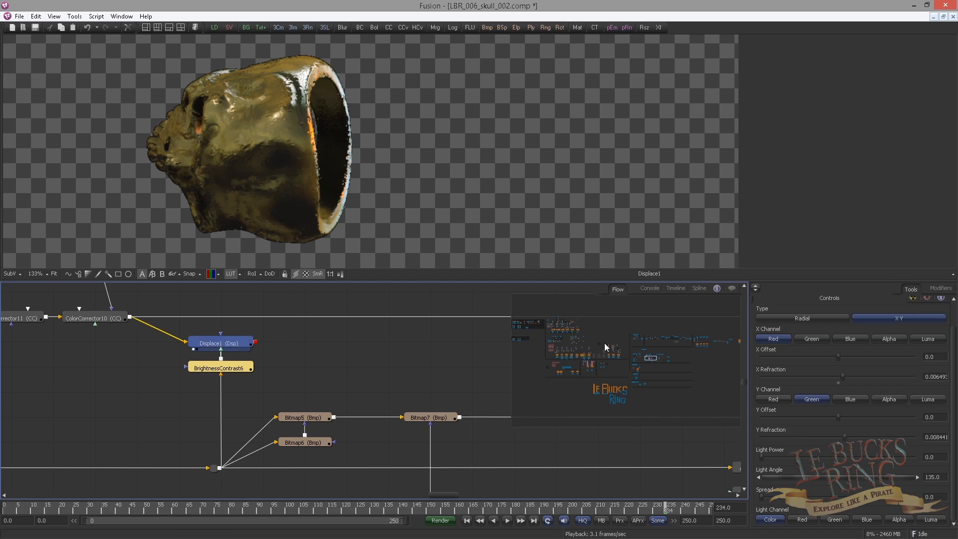
drag(831, 379, 844, 378)
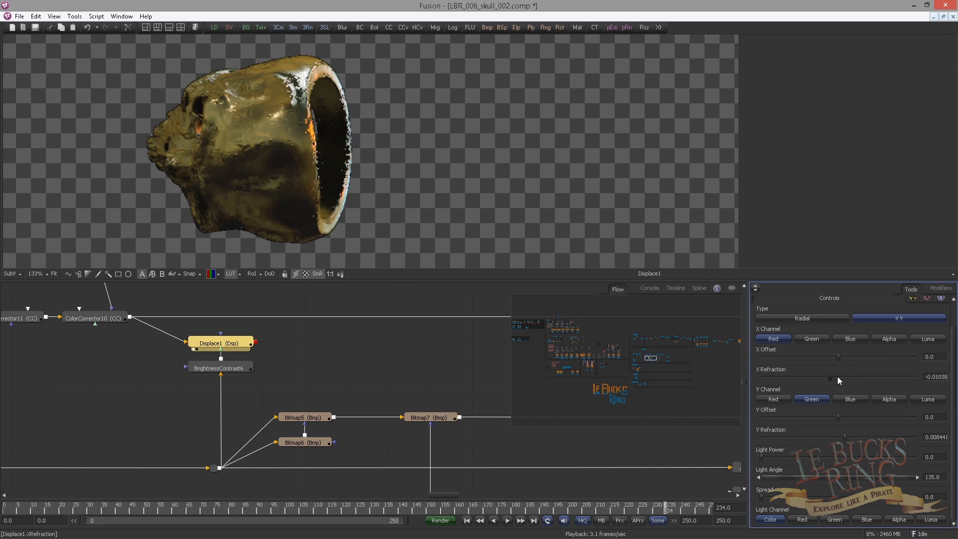
text(0.0)
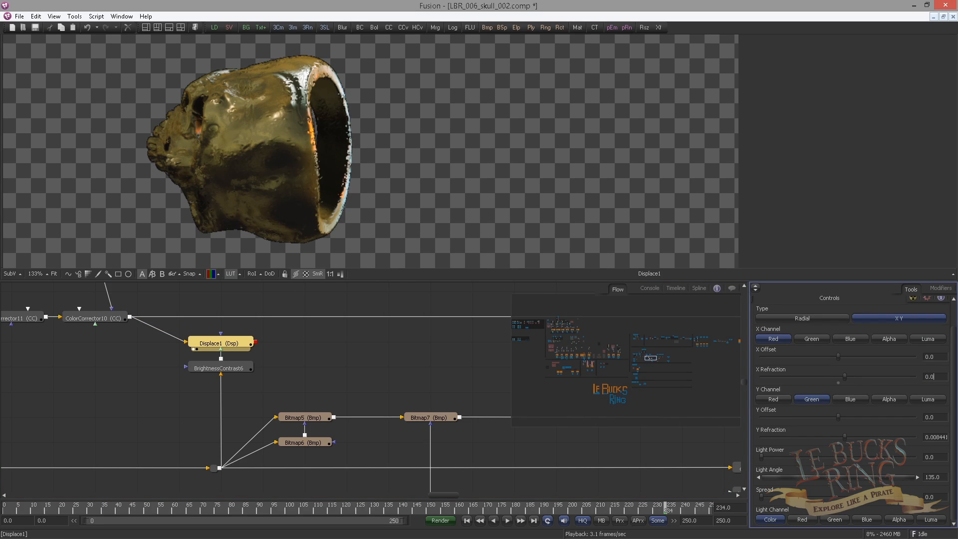
text(26)
key(Return)
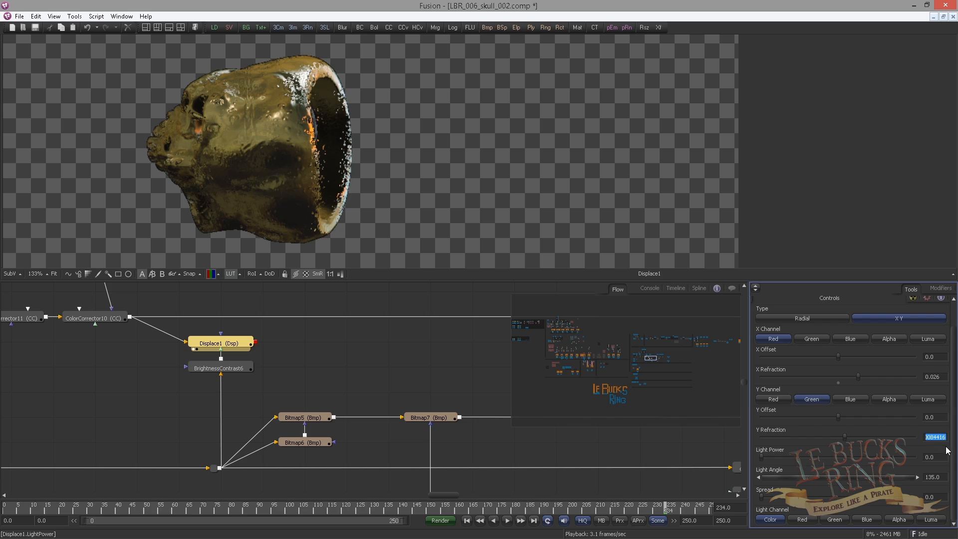
text(0.033)
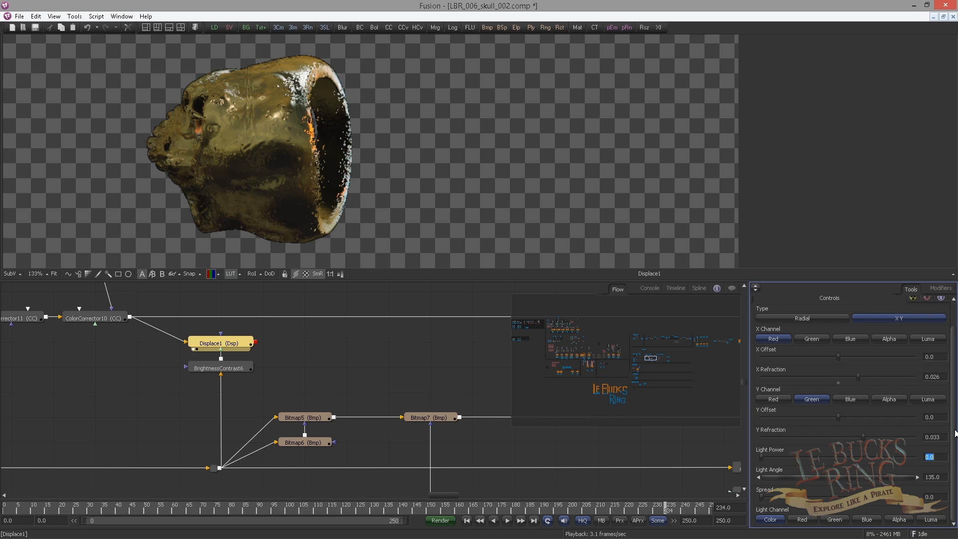
drag(297, 188, 290, 193)
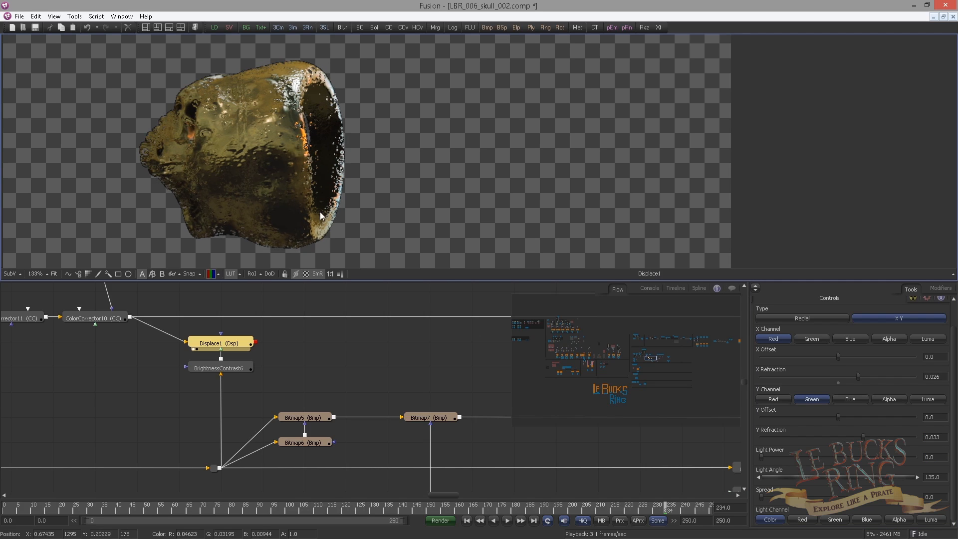
- Connect Bitmap5's output to Displace1's effect mask input and inspect the masked refraction on the ring
drag(378, 325, 358, 300)
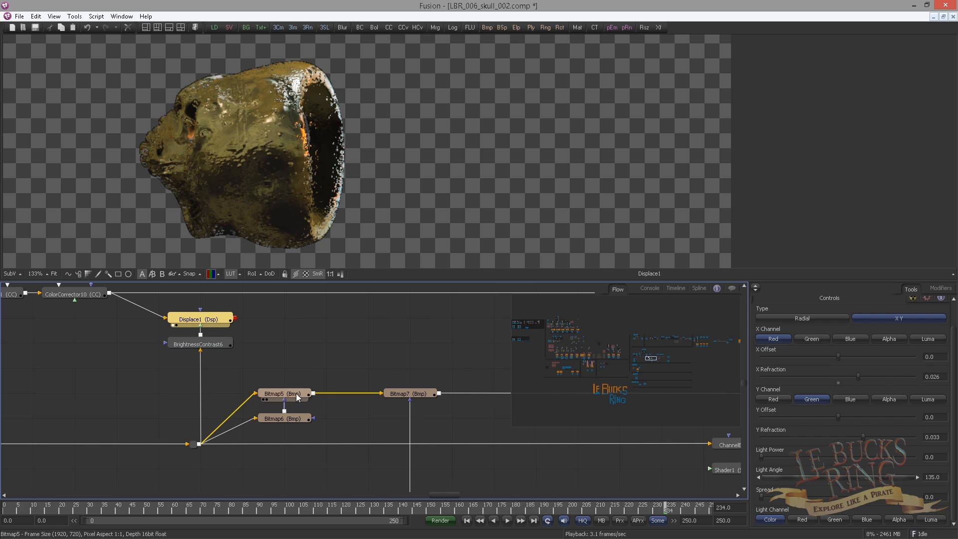
drag(305, 393, 259, 212)
drag(219, 319, 264, 255)
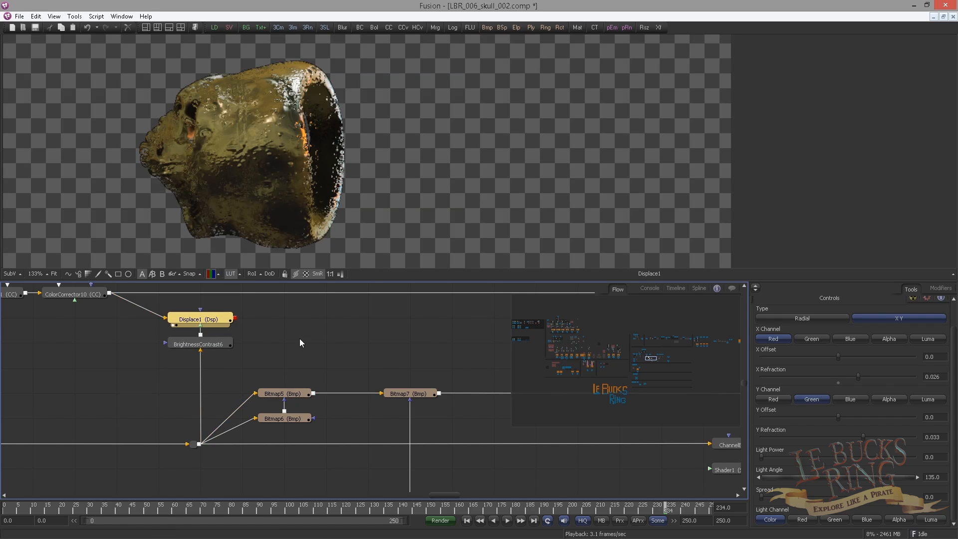
drag(313, 393, 224, 319)
click(280, 347)
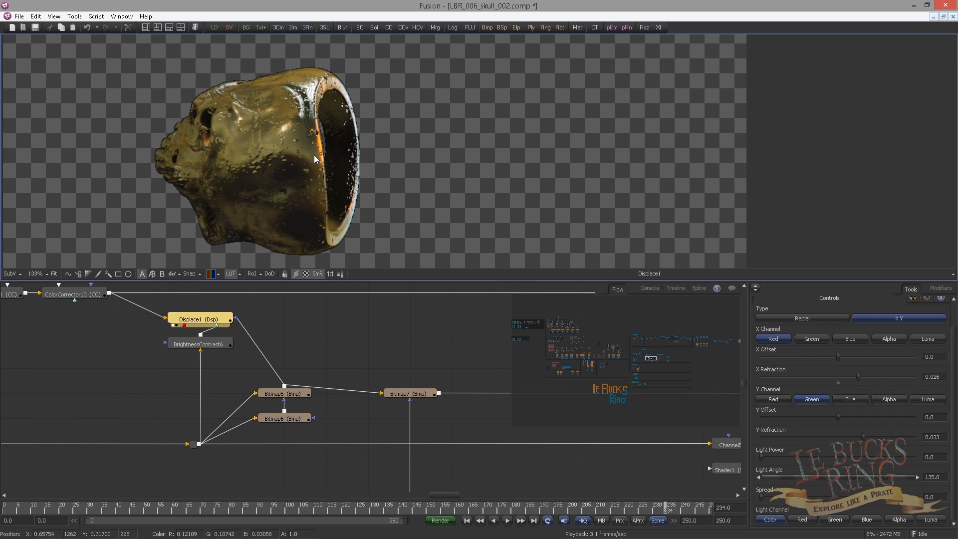
scroll(307, 158, up, 2)
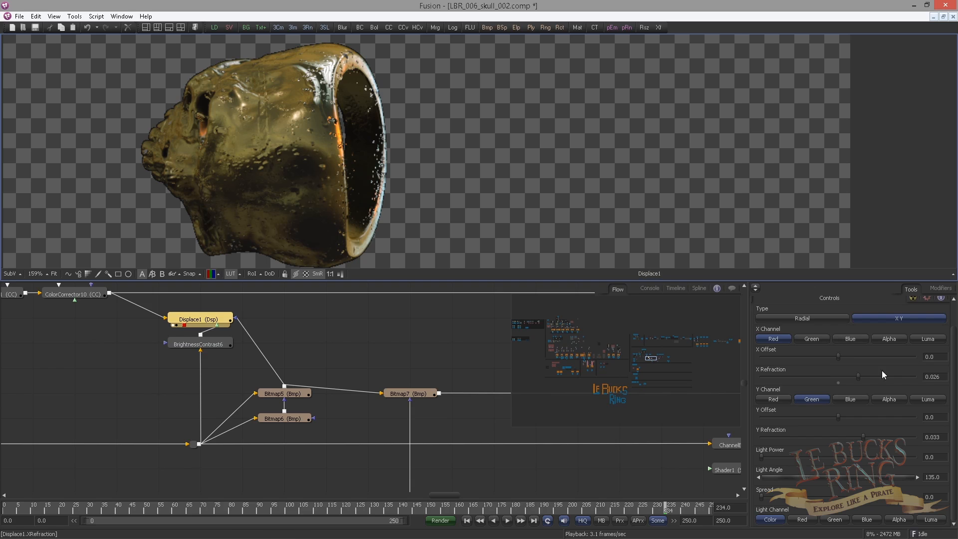
- Set Displace1's X Refraction to about 0.0123 and its Y Refraction to about 0.024
drag(854, 379, 839, 378)
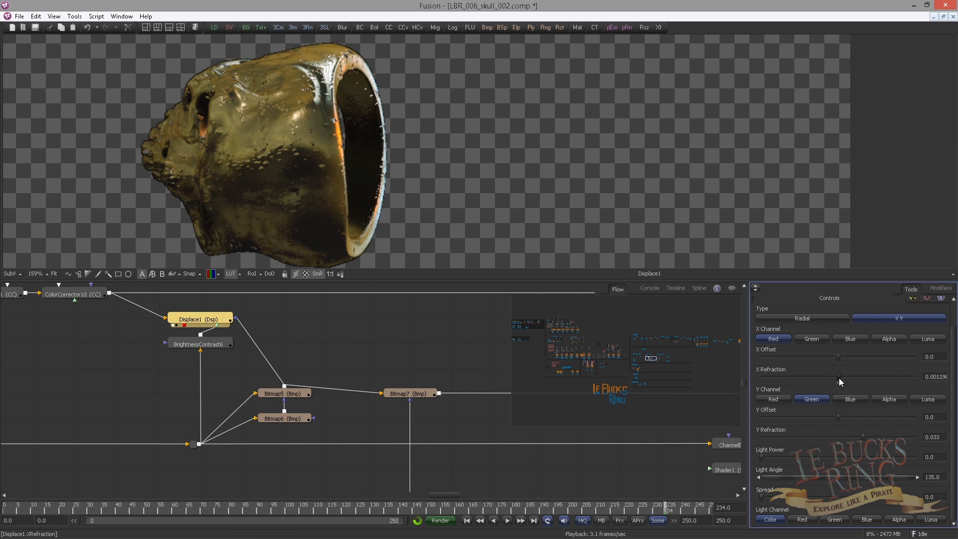
drag(853, 438, 858, 437)
drag(843, 377, 849, 376)
drag(852, 375, 850, 375)
- Check the refracted drops along the ring's edges and enable Alpha channel processing for Displace1
drag(380, 186, 474, 194)
drag(412, 192, 533, 247)
drag(363, 62, 374, 143)
drag(415, 171, 377, 91)
drag(350, 244, 392, 83)
drag(251, 96, 355, 103)
scroll(252, 172, up, 3)
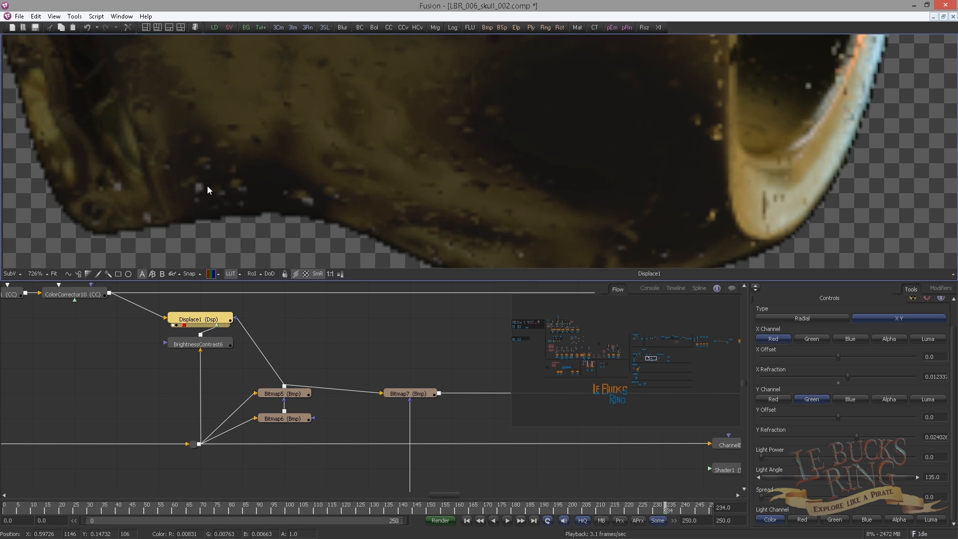
scroll(305, 204, down, 3)
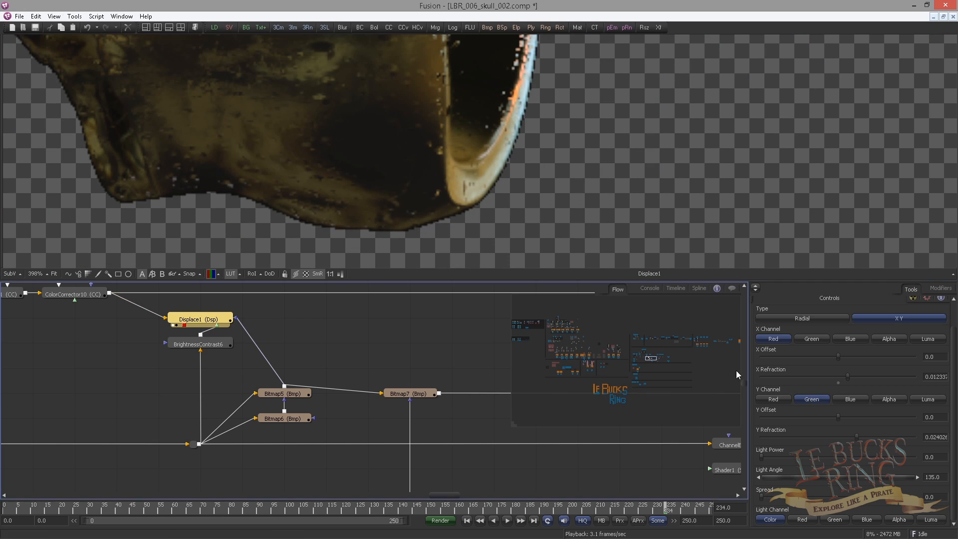
click(912, 327)
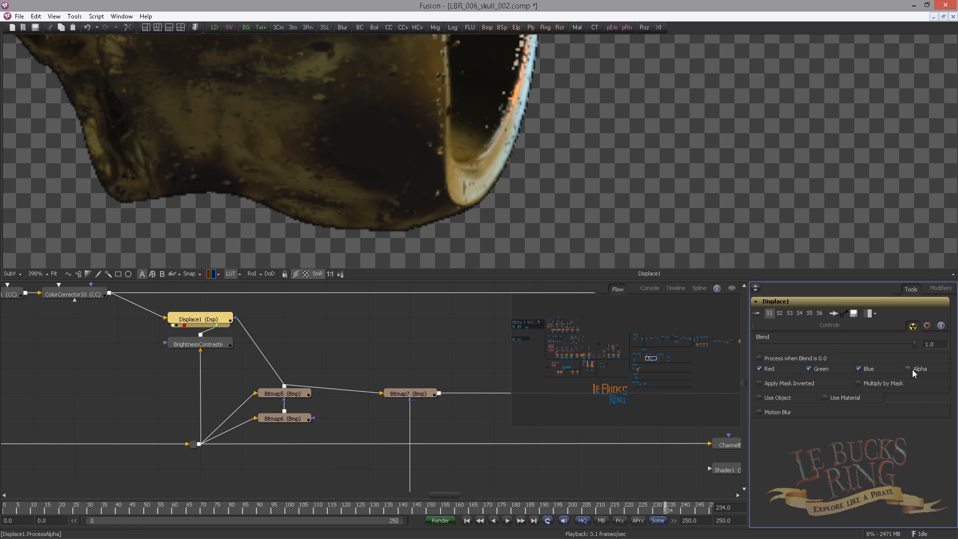
click(915, 371)
- Add a Merge tool with ColorCorrector10 as background and Displace1 as foreground, and display its output
drag(227, 338, 303, 391)
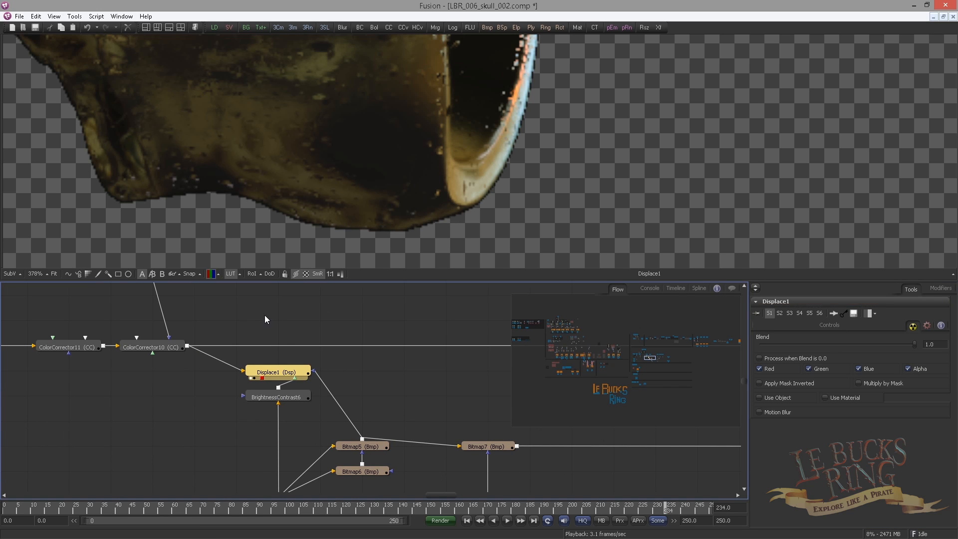
key(ctrl+space)
text(merge)
key(Return)
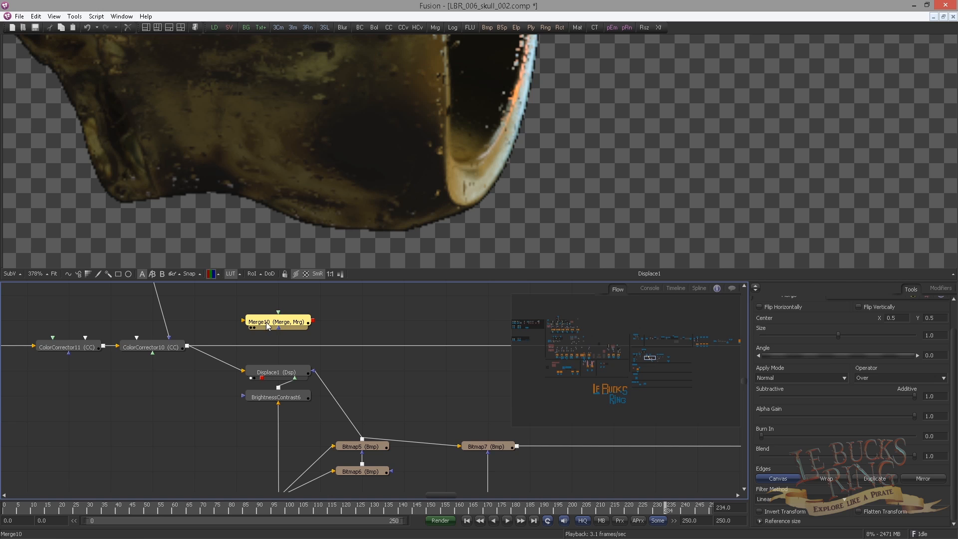
drag(187, 346, 252, 188)
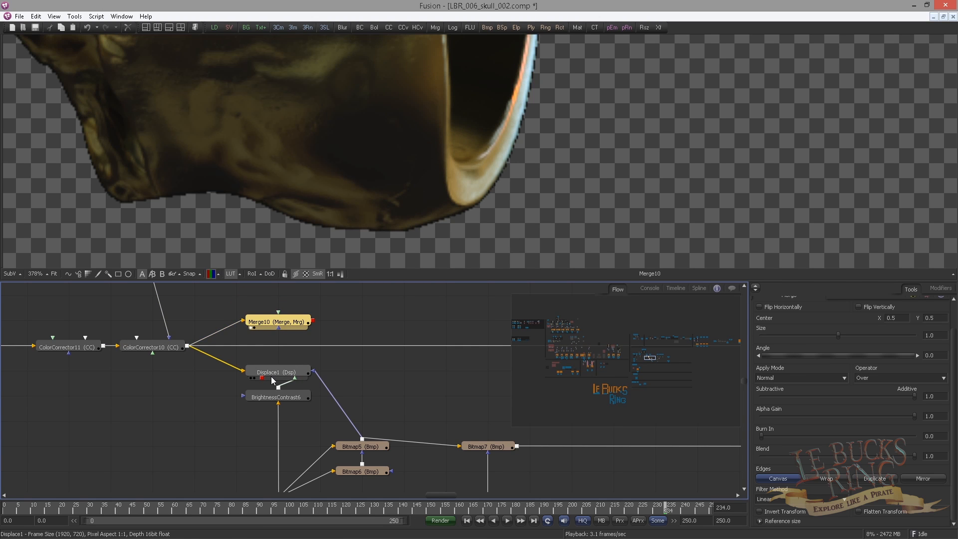
drag(272, 380, 269, 321)
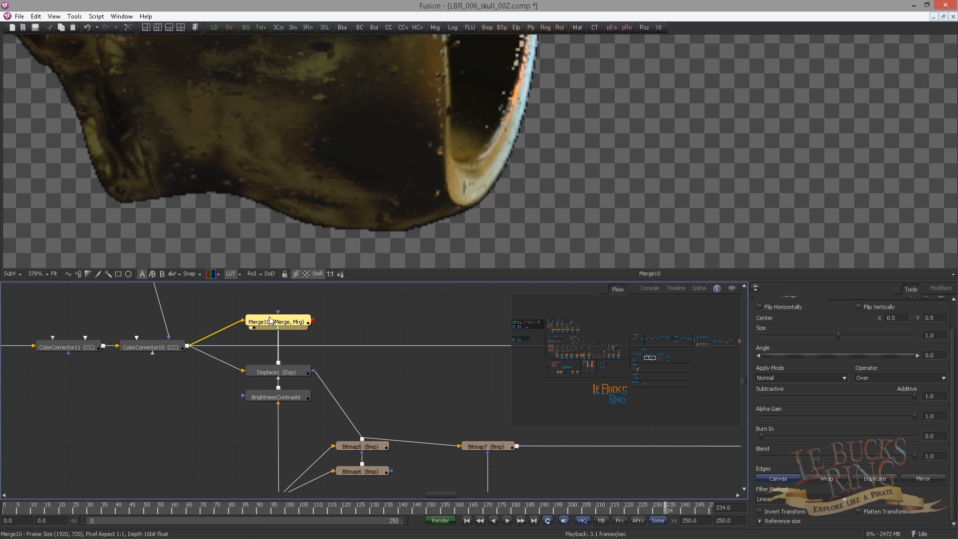
drag(245, 91, 364, 257)
scroll(236, 124, down, 2)
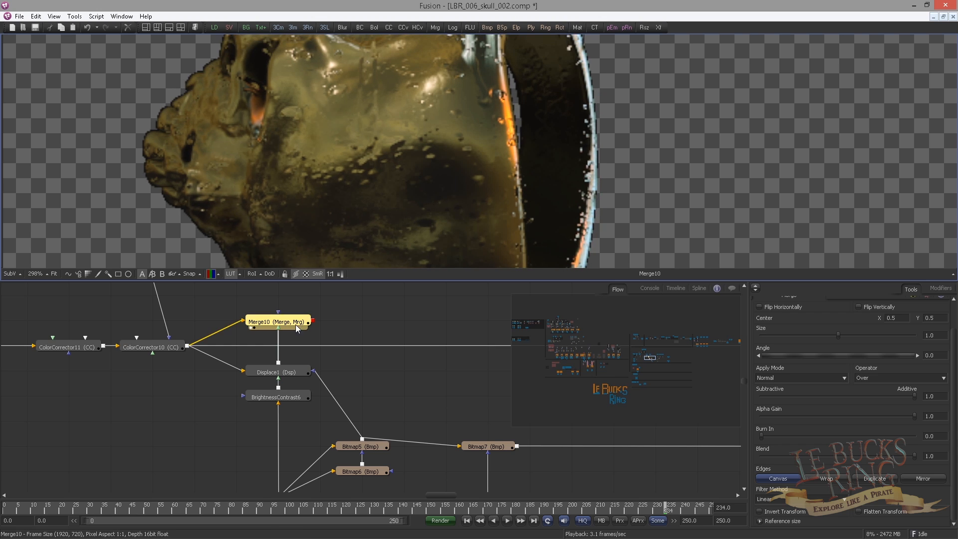
- Insert Merge10 into the main pipeline directly after ColorCorrector10
drag(294, 216, 271, 247)
scroll(295, 225, down, 2)
drag(292, 341, 197, 328)
drag(127, 303, 128, 329)
scroll(269, 200, down, 2)
drag(280, 206, 252, 159)
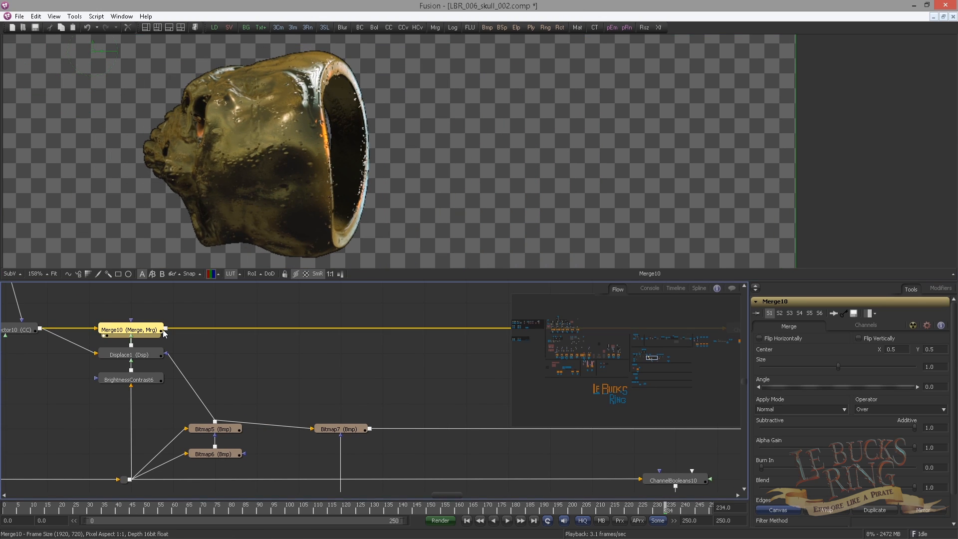
- Add a Color Corrector after Merge10, mask it with Bitmap5 and set its master RGB gain to about 1.026
key(ctrl+space)
text(cc)
key(Return)
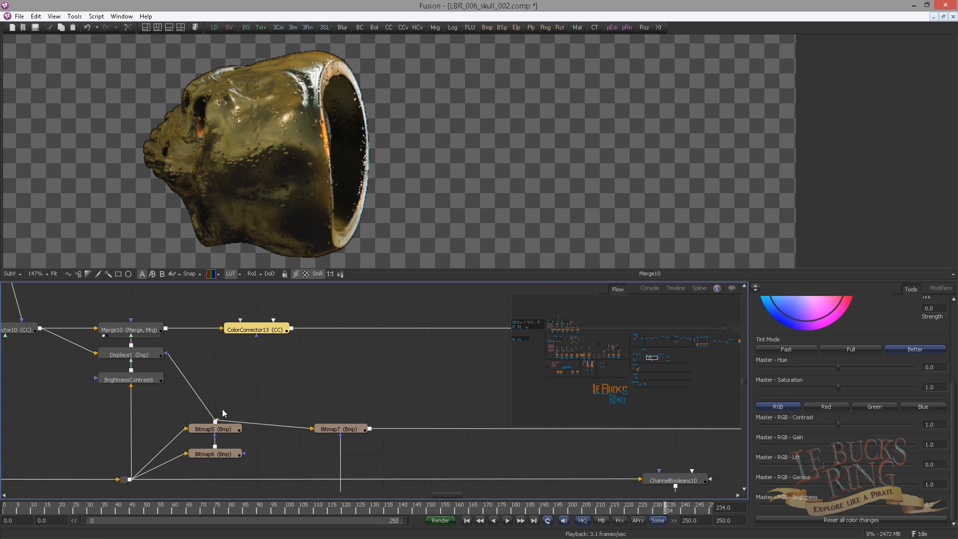
drag(215, 421, 257, 334)
mouse_move(838, 445)
mouse_down()
mouse_move(847, 444)
mouse_move(814, 447)
mouse_move(839, 443)
mouse_up()
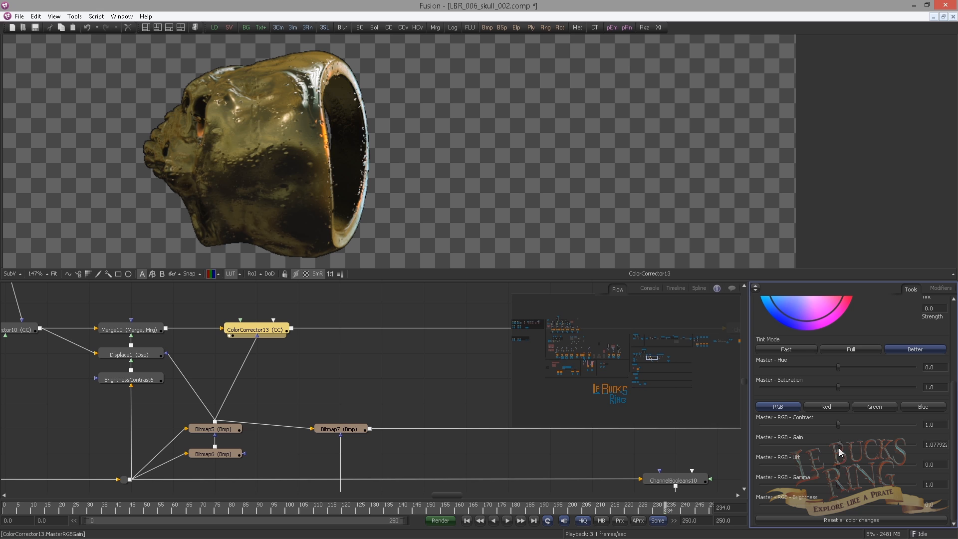
- Examine the skull's MatteControl3 output and the ChannelBooleans outputs that add the drops and the drops specular
scroll(319, 387, down, 5)
scroll(344, 387, up, 4)
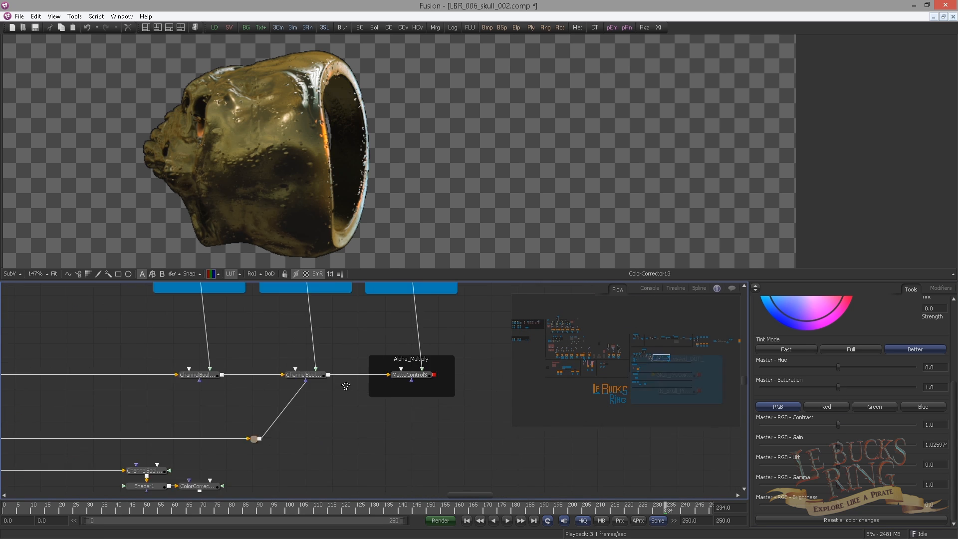
drag(348, 387, 280, 245)
drag(86, 337, 233, 359)
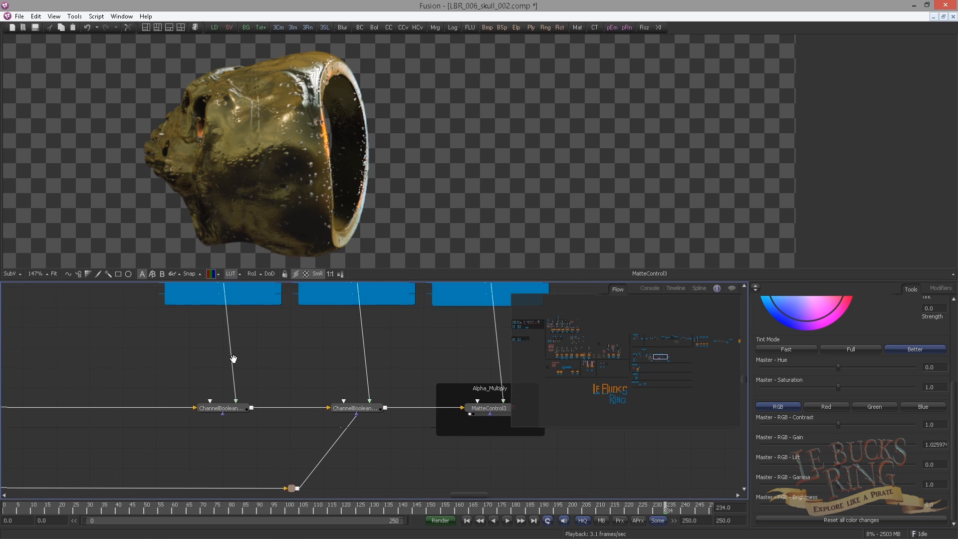
scroll(233, 359, down, 2)
drag(157, 347, 308, 369)
drag(240, 359, 321, 365)
drag(222, 340, 265, 342)
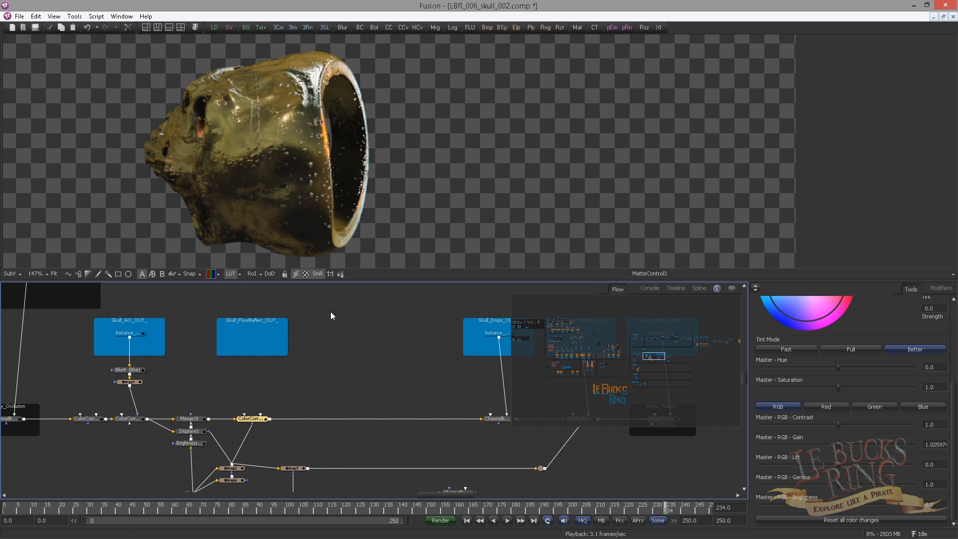
drag(361, 357, 142, 346)
scroll(358, 358, up, 2)
drag(248, 432, 244, 211)
drag(364, 432, 323, 239)
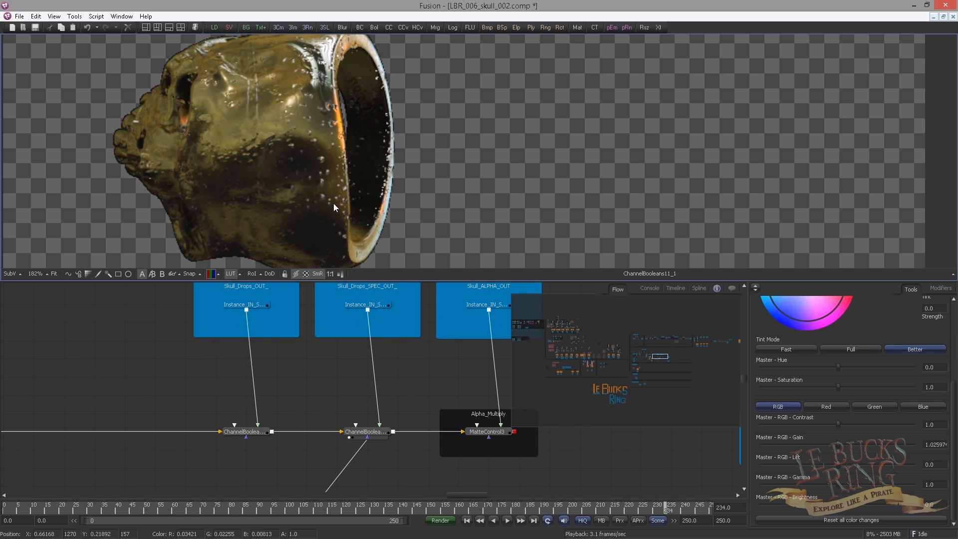
- Insert a Brightness Contrast tool between the Skull_Drops_SPEC_OUT_ instance and its ChannelBooleans node
drag(297, 304, 233, 312)
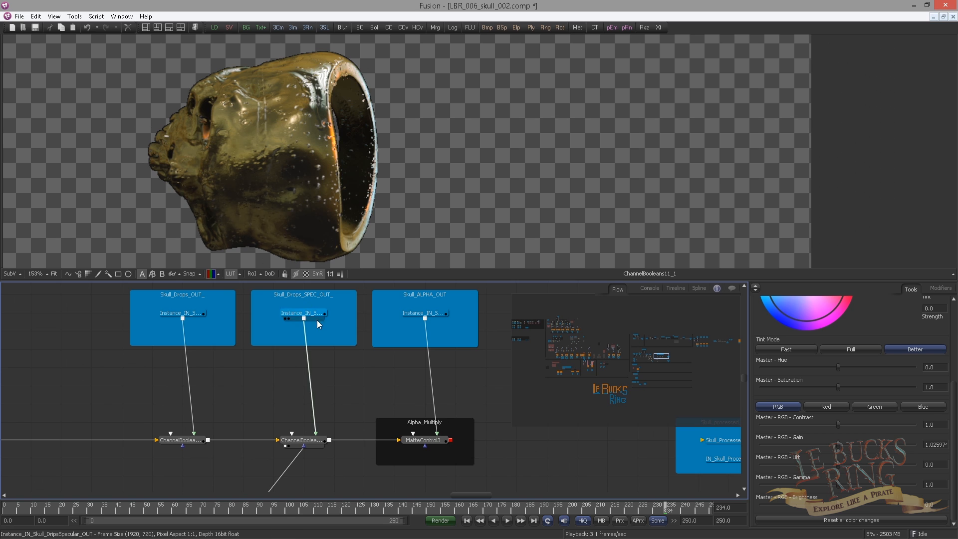
drag(316, 316, 334, 247)
key(ctrl+space)
text(bc)
key(Return)
drag(364, 351, 310, 386)
- Set BrightnessContrast7's gain to 0.257 and check the ChannelBooleans settings that add the drops specular
click(866, 368)
drag(312, 441, 344, 225)
click(903, 365)
text(0.25)
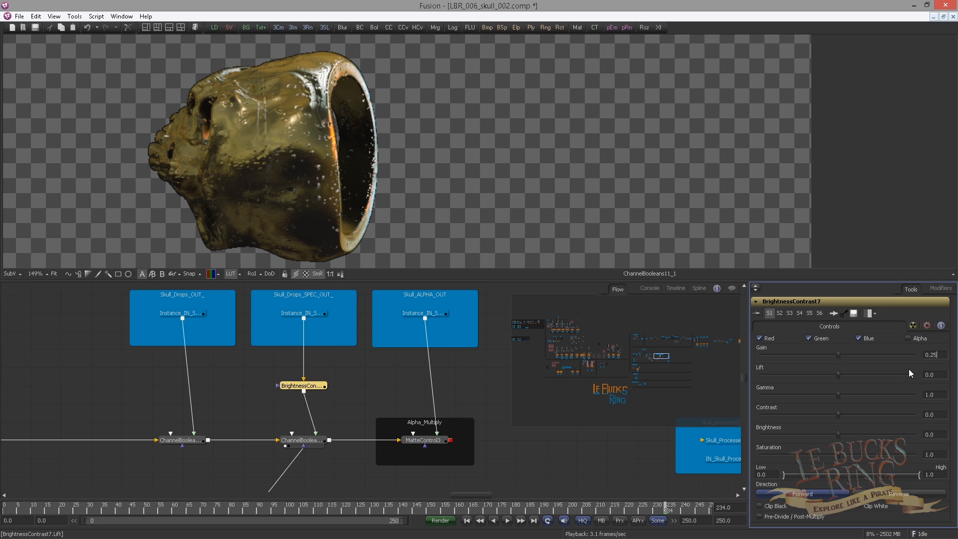
text(7)
key(Return)
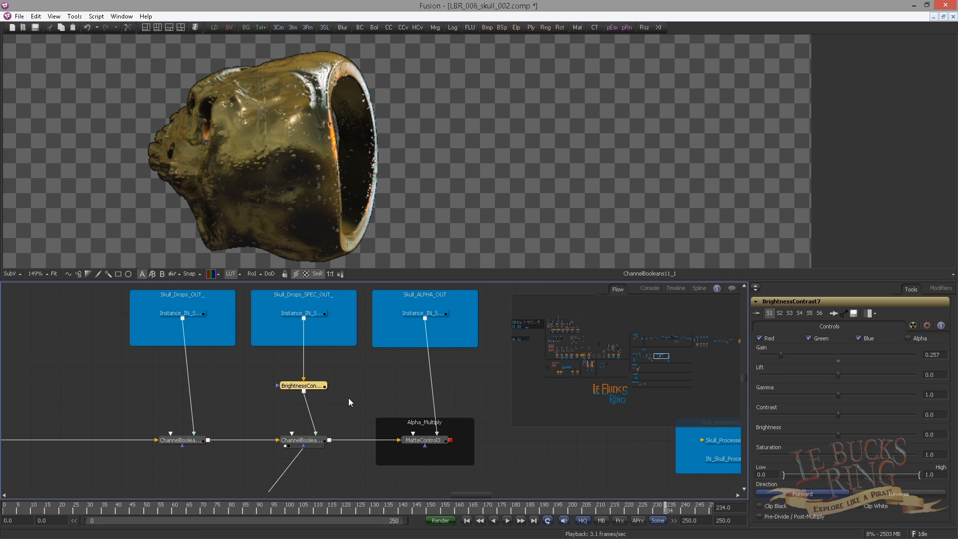
click(307, 442)
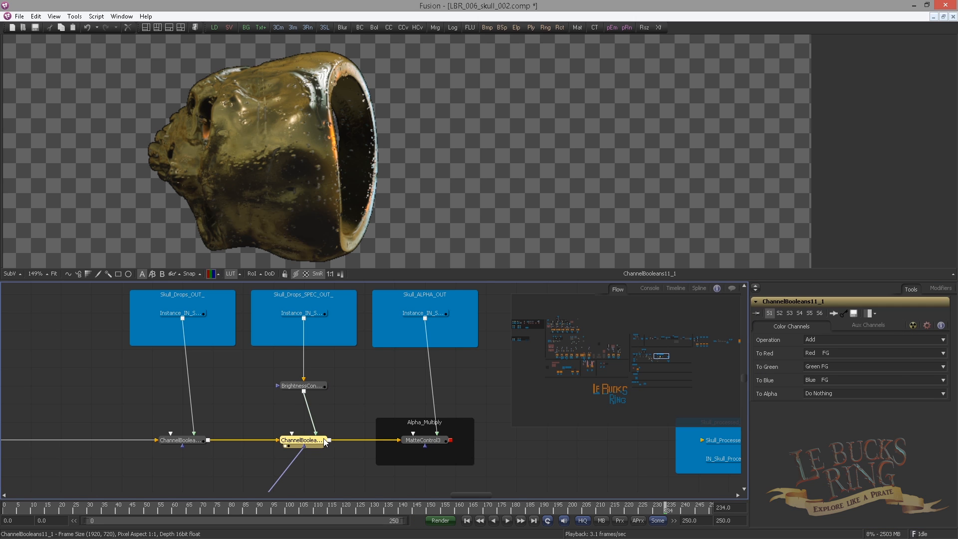
click(410, 381)
- Display the MatteControl3 result and review the Skull_processed_OUT_ nodes and the overall skull flow
drag(420, 440, 418, 249)
drag(533, 376, 306, 338)
drag(223, 403, 471, 404)
drag(406, 363, 229, 348)
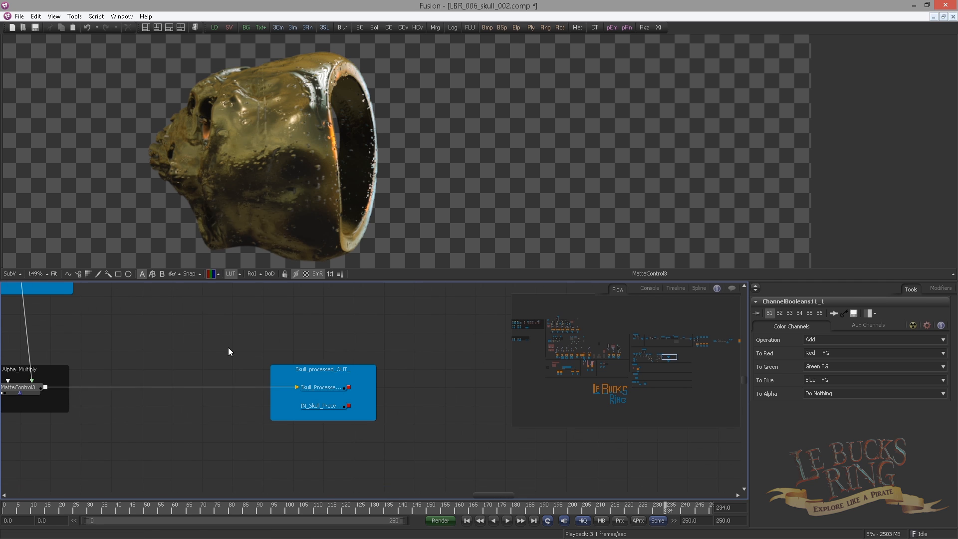
click(318, 406)
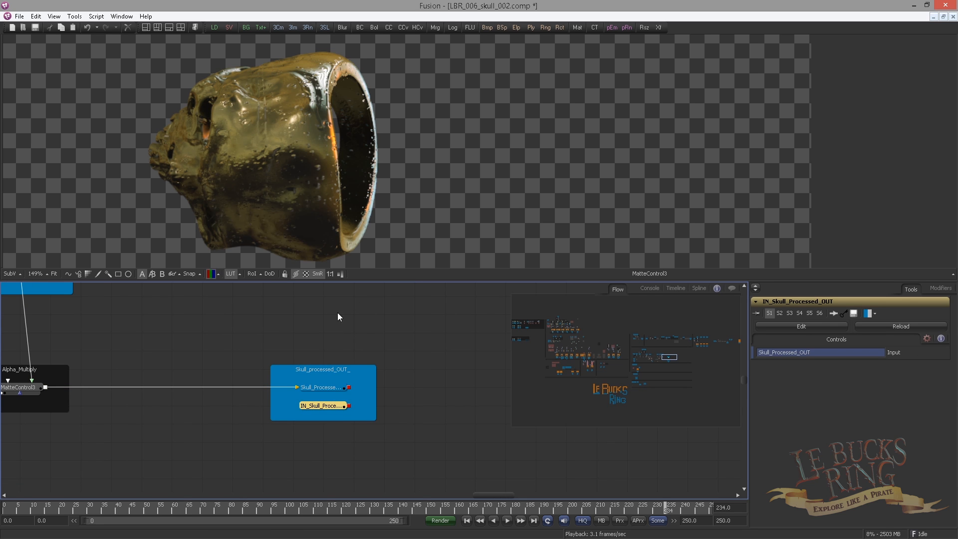
drag(337, 314, 114, 324)
drag(114, 324, 413, 376)
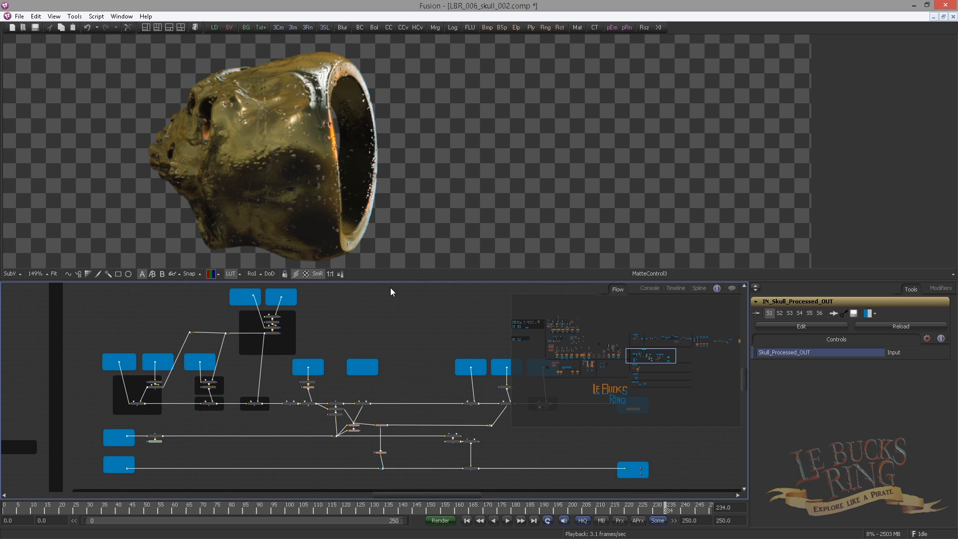